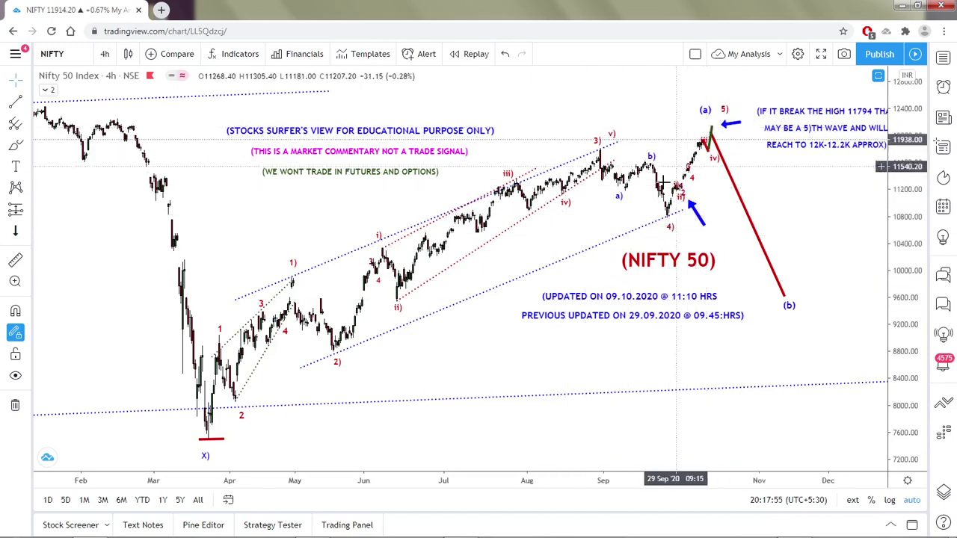
# - Switch the NIFTY chart to the 1-hour timeframe
pyautogui.scroll(2, 655, 208)
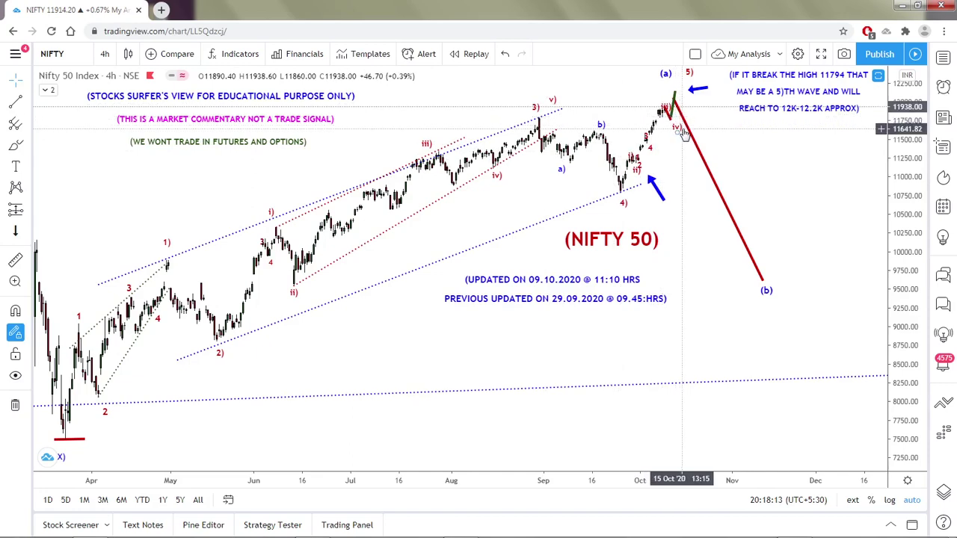
pyautogui.click(105, 53)
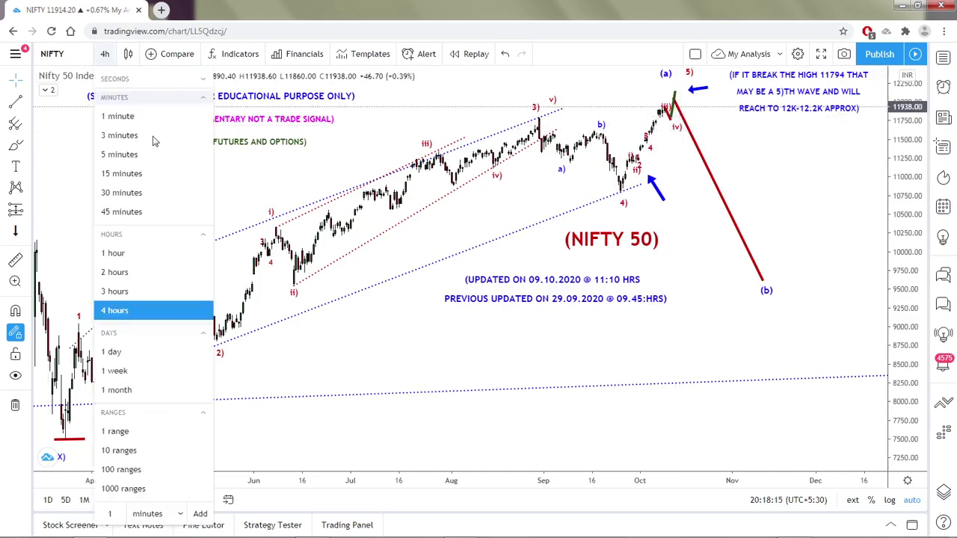
pyautogui.click(112, 253)
# - Examine the NIFTY wave count from the wave 4) low through waves iii) and iv) and the projected path beyond them
pyautogui.press('Left')
pyautogui.press('Left')
pyautogui.press('Left')
pyautogui.press('Left')
pyautogui.press('Left')
pyautogui.press('Left')
pyautogui.scroll(-5, 715, 255)
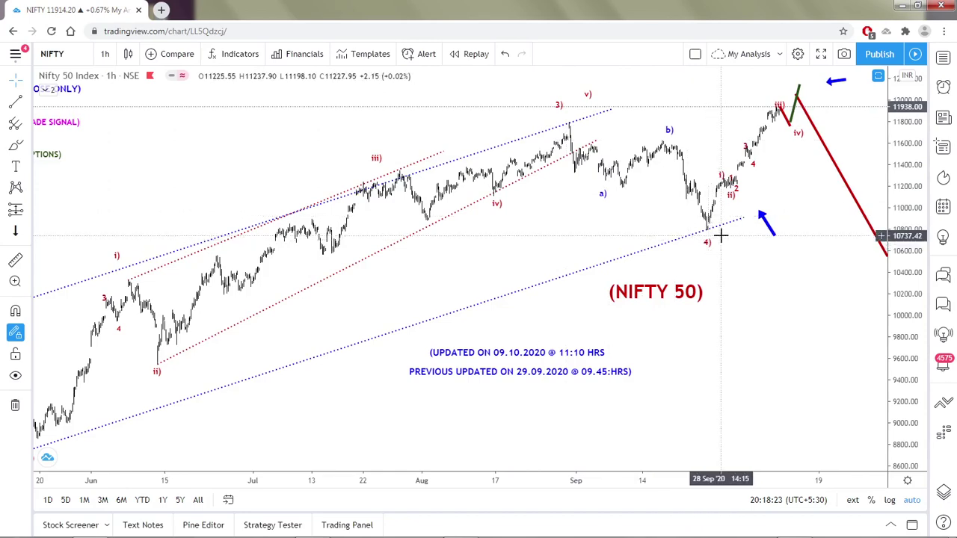
pyautogui.scroll(5, 724, 228)
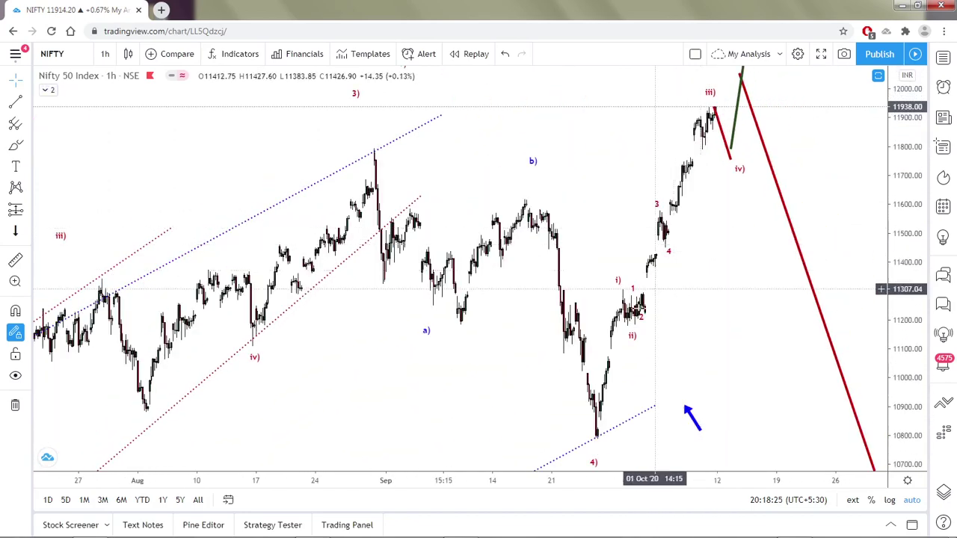
pyautogui.scroll(-5, 614, 307)
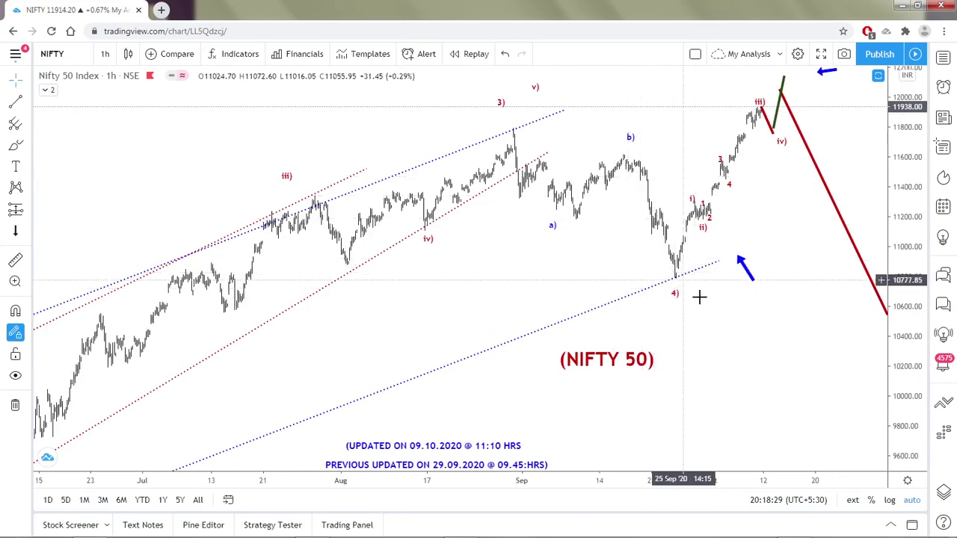
pyautogui.scroll(4, 688, 275)
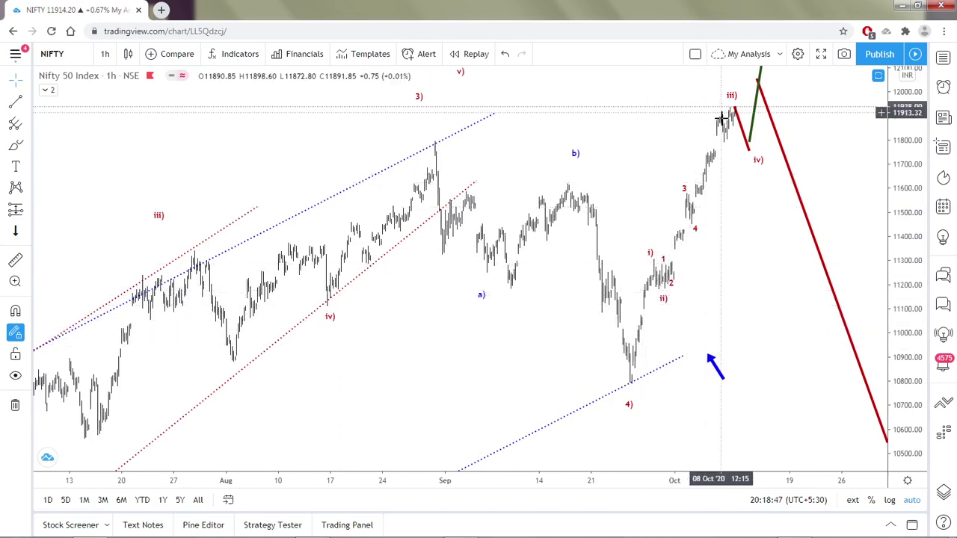
pyautogui.scroll(-2, 739, 111)
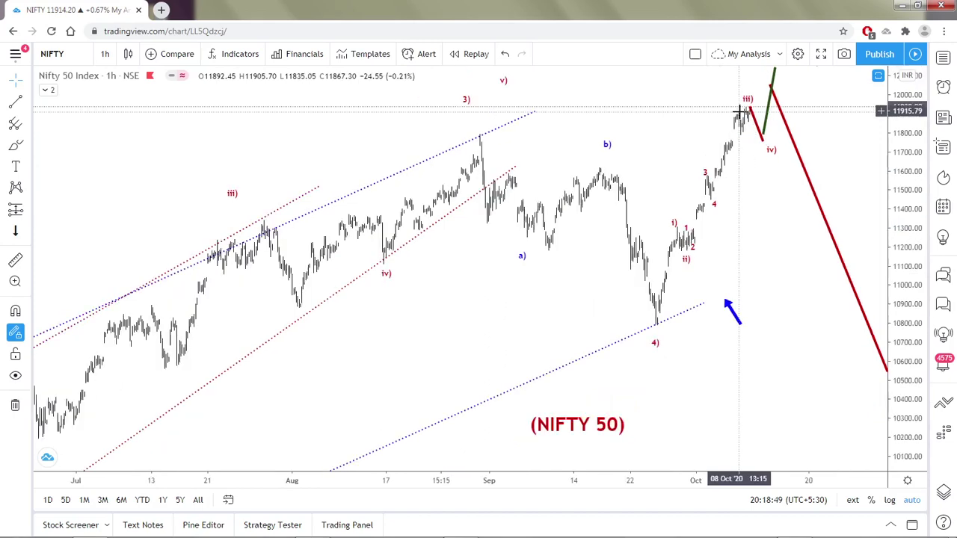
pyautogui.scroll(-2, 739, 111)
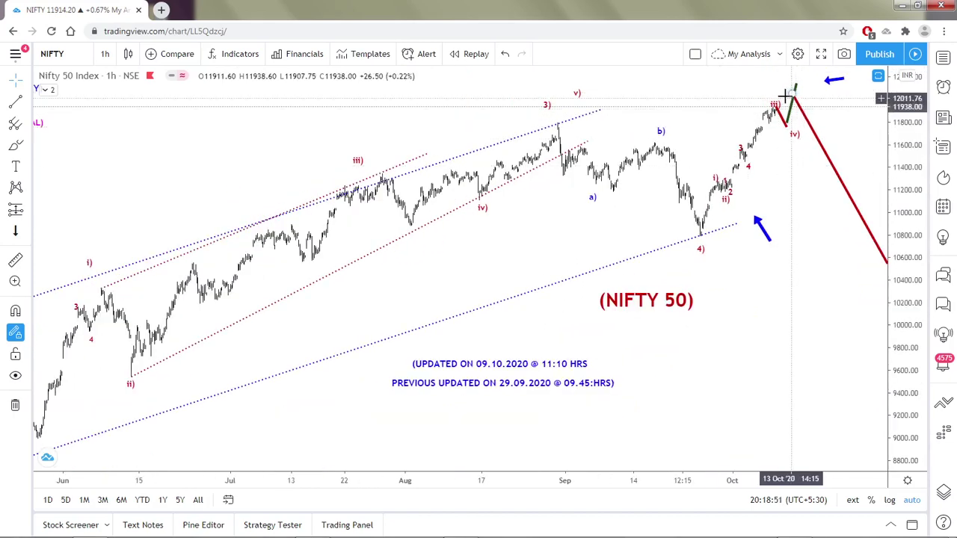
pyautogui.scroll(3, 686, 241)
pyautogui.scroll(1, 683, 243)
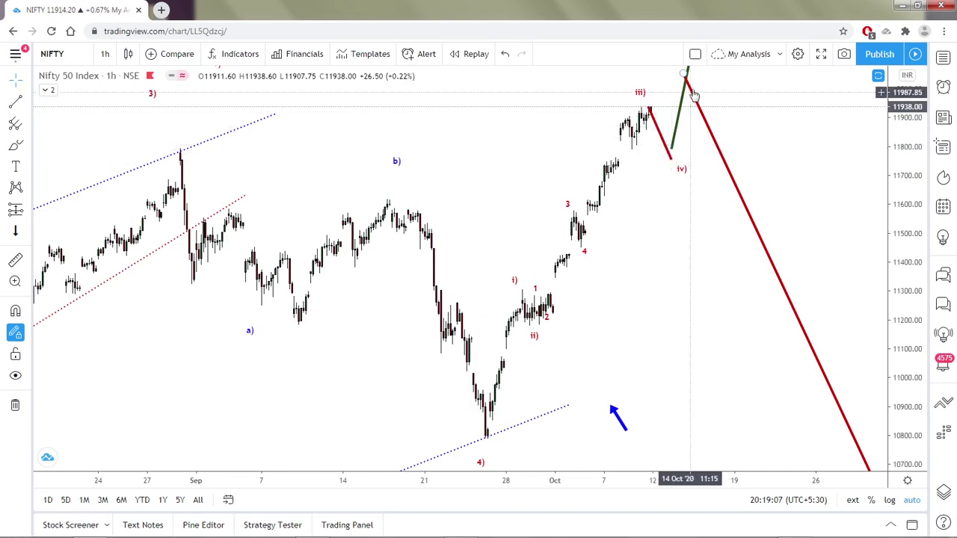
pyautogui.scroll(-1, 694, 87)
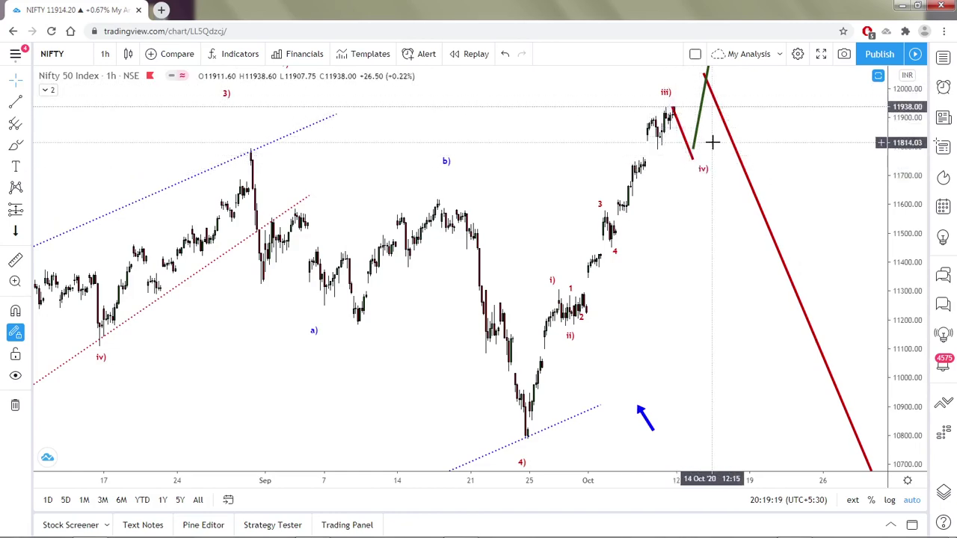
pyautogui.scroll(-1, 710, 142)
pyautogui.scroll(-1, 712, 142)
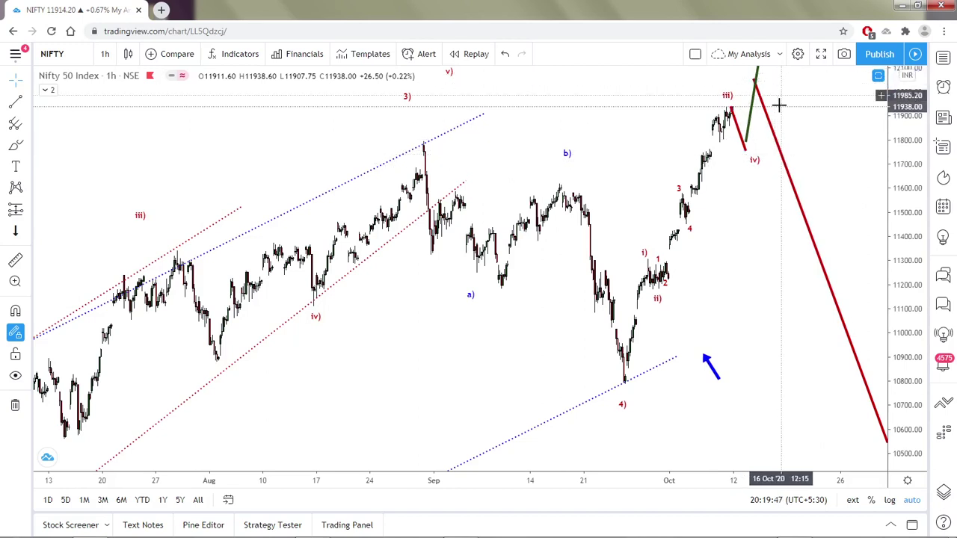
# - Draw a Trend-Based Fib Extension from the wave 4) low at about 10780 to the wave iii) high at about 11938, projected from about 11722
pyautogui.click(30, 124)
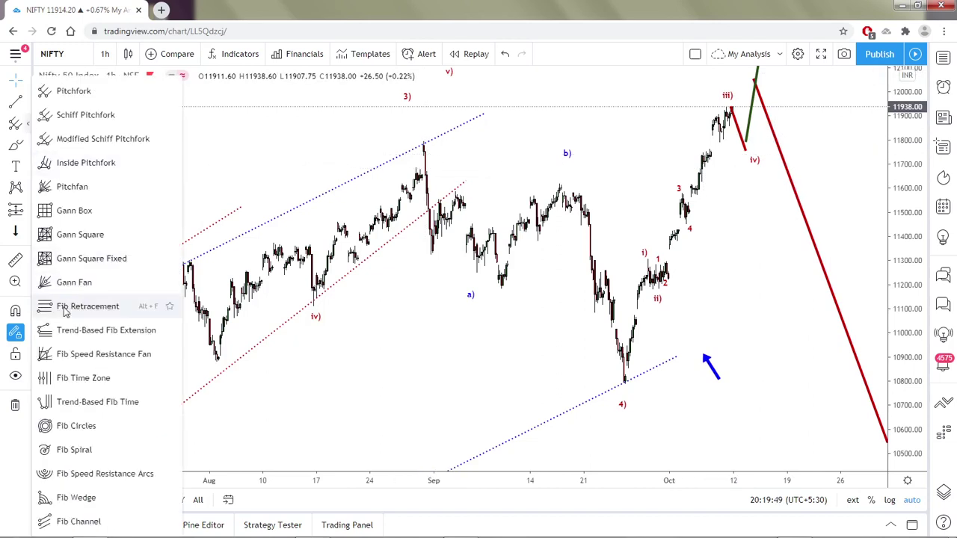
pyautogui.click(73, 330)
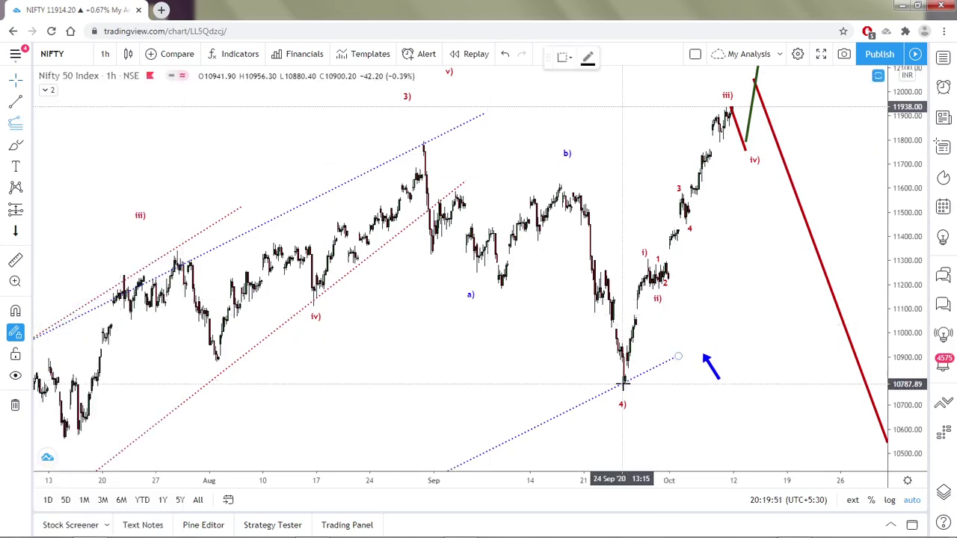
pyautogui.click(622, 385)
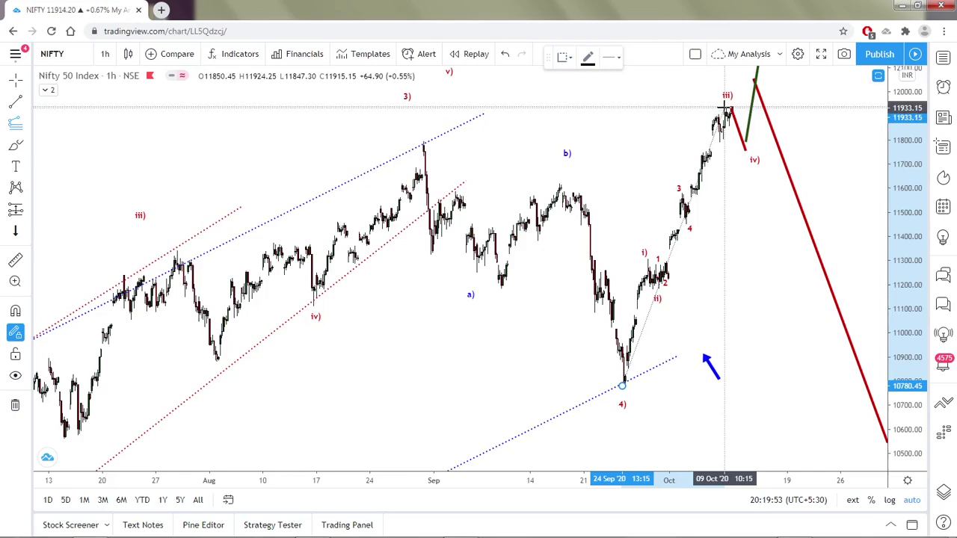
pyautogui.click(787, 158)
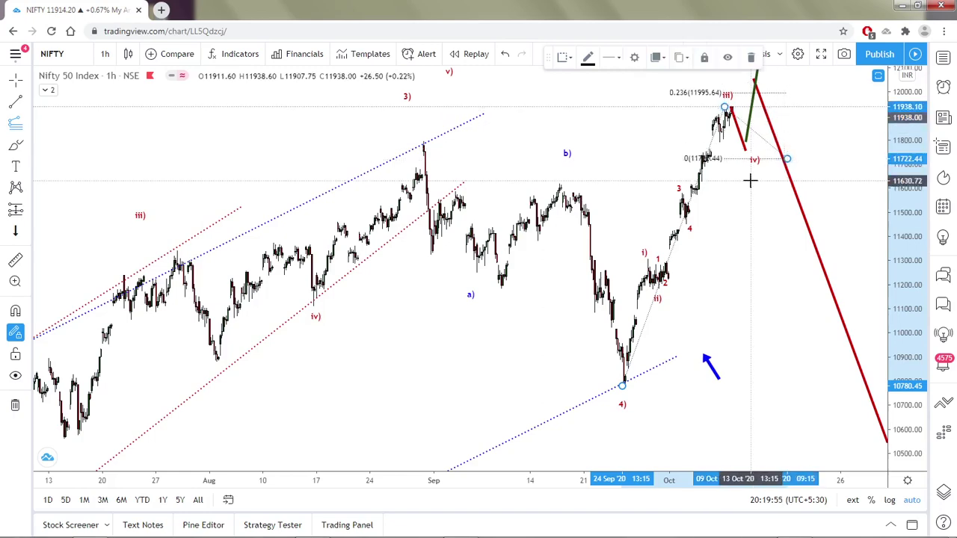
# - Review the NIFTY extension levels against the projected wave 5) top and the decline towards (b)
pyautogui.scroll(-3, 752, 179)
pyautogui.scroll(-5, 796, 88)
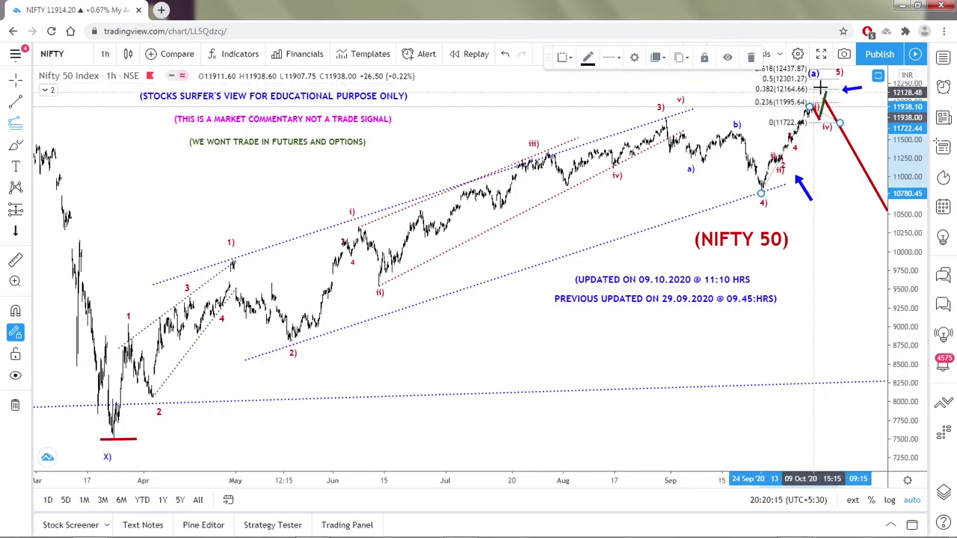
pyautogui.scroll(-4, 165, 207)
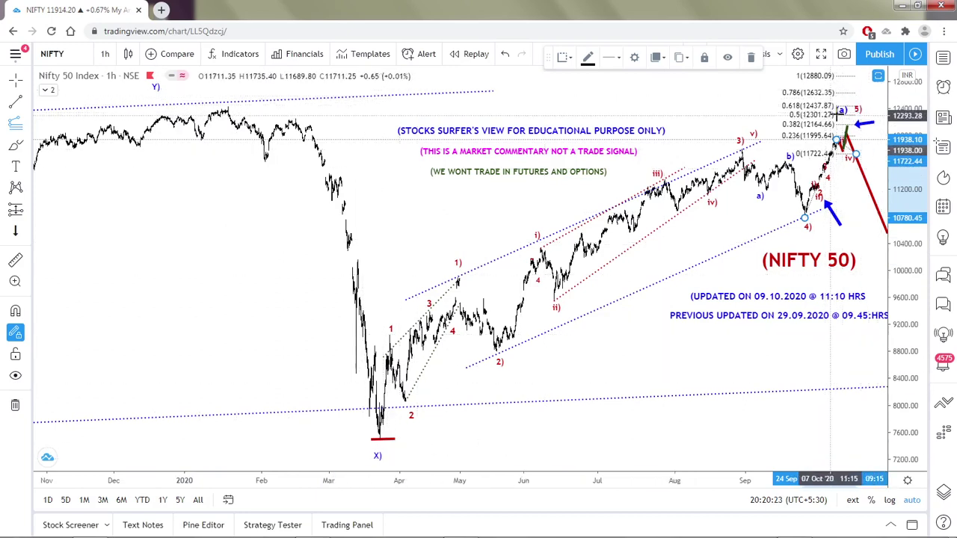
pyautogui.moveTo(526, 111)
pyautogui.mouseDown()
pyautogui.moveTo(383, 130)
pyautogui.moveTo(310, 120)
pyautogui.mouseUp()
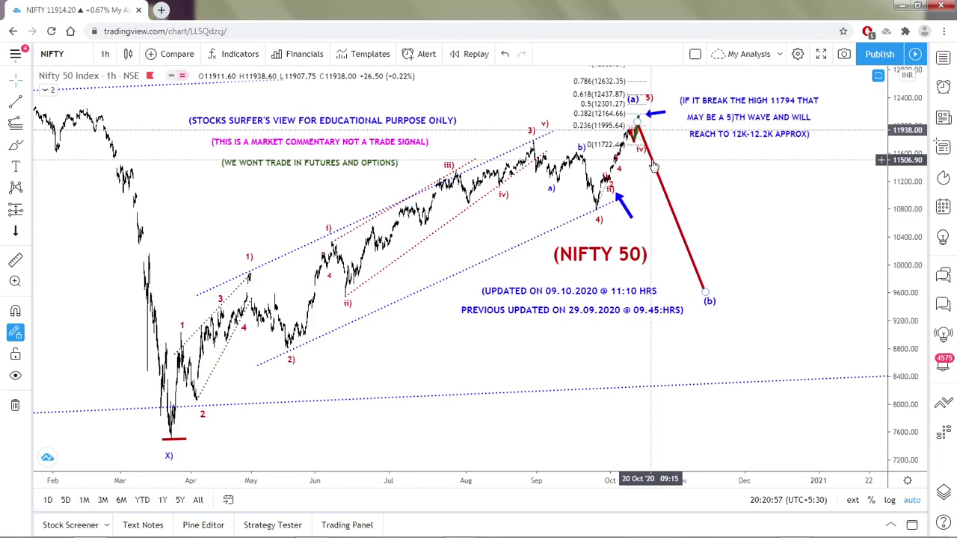
pyautogui.scroll(1, 636, 219)
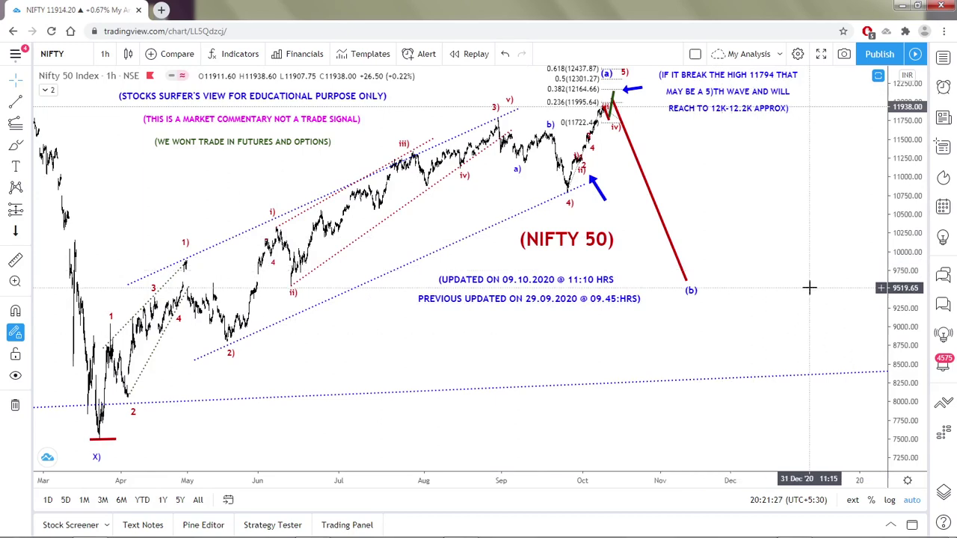
pyautogui.scroll(-2, 809, 288)
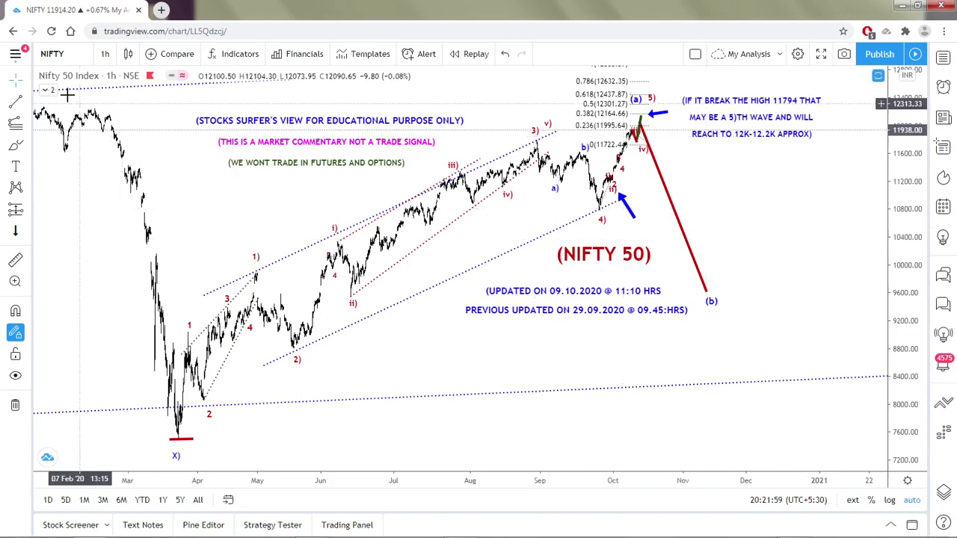
# - Load the chart of the NSE index BANKNIFTY
pyautogui.click(69, 58)
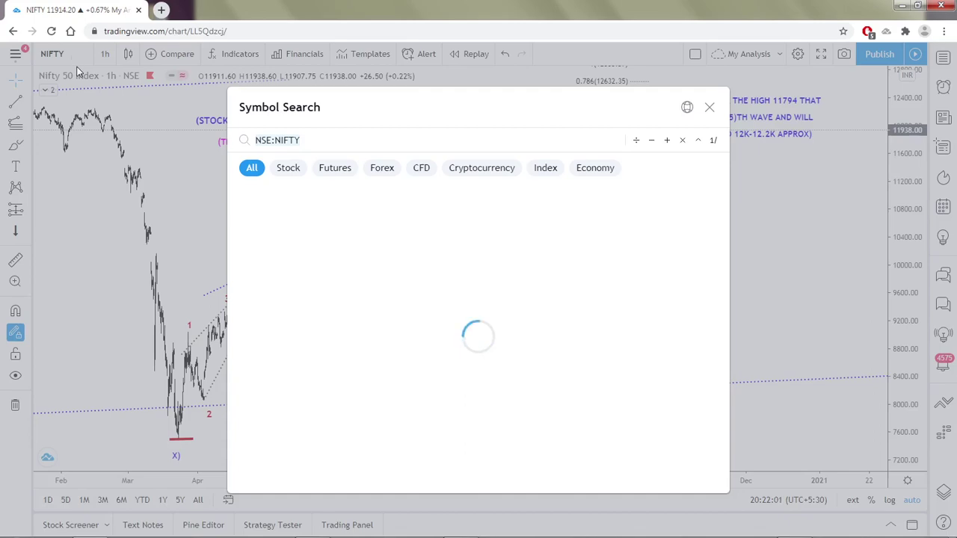
pyautogui.write('BANKN')
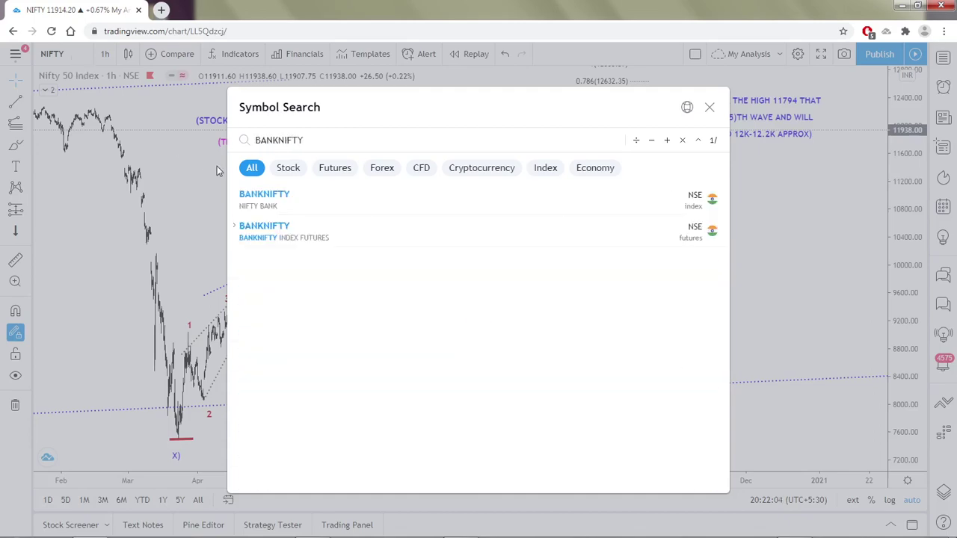
pyautogui.click(288, 203)
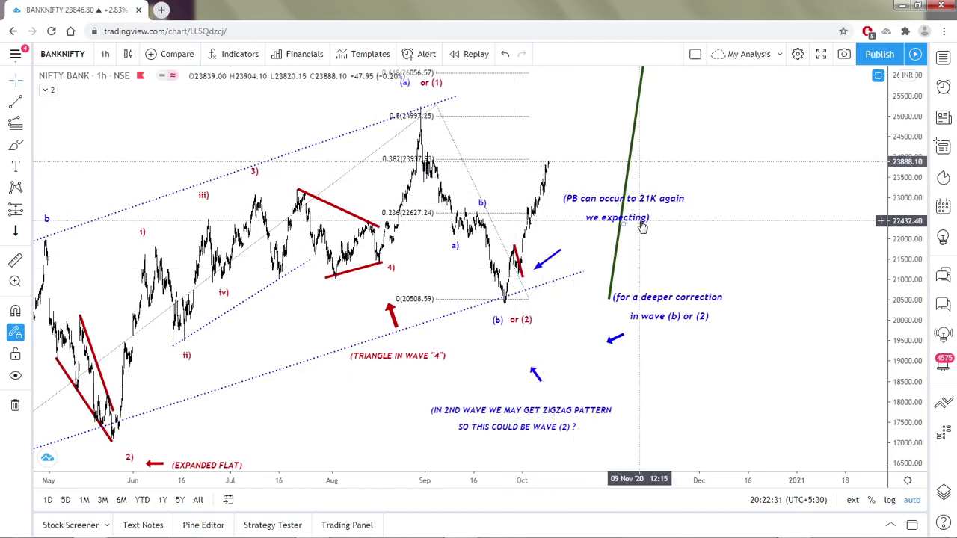
# - Examine the Bank Nifty wave count, its trend channel and the Fibonacci extension levels above the wave (b) or (2) low
pyautogui.scroll(-5, 642, 226)
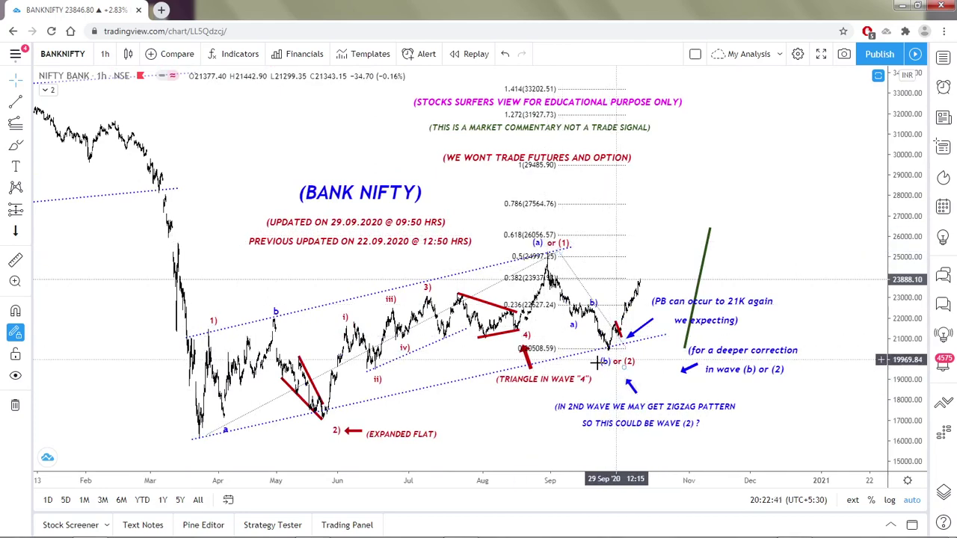
pyautogui.scroll(5, 598, 361)
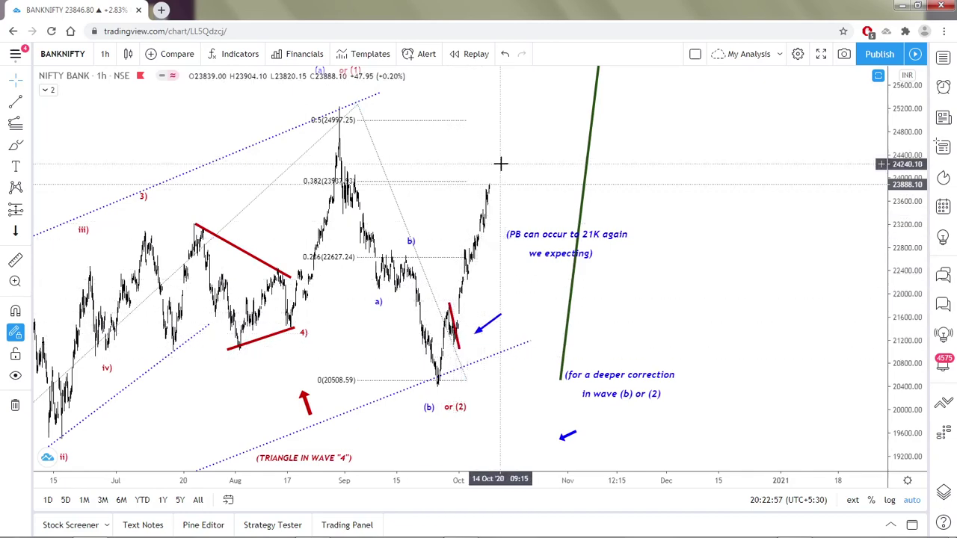
pyautogui.scroll(-2, 500, 163)
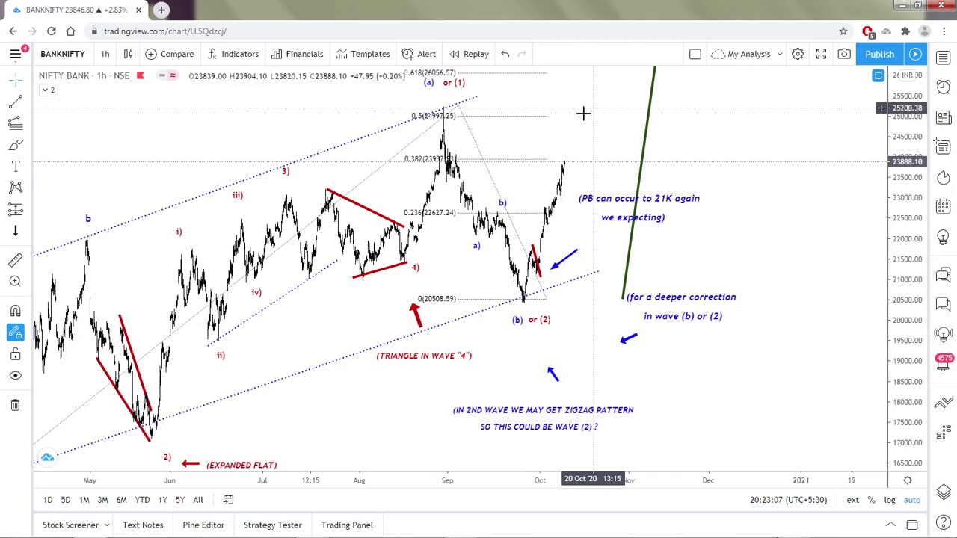
pyautogui.scroll(-2, 582, 129)
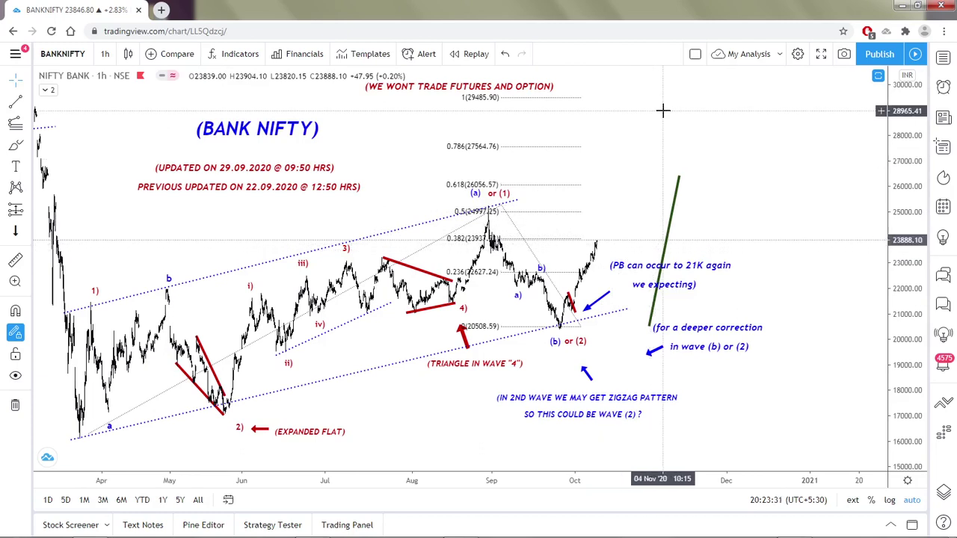
pyautogui.scroll(-3, 662, 111)
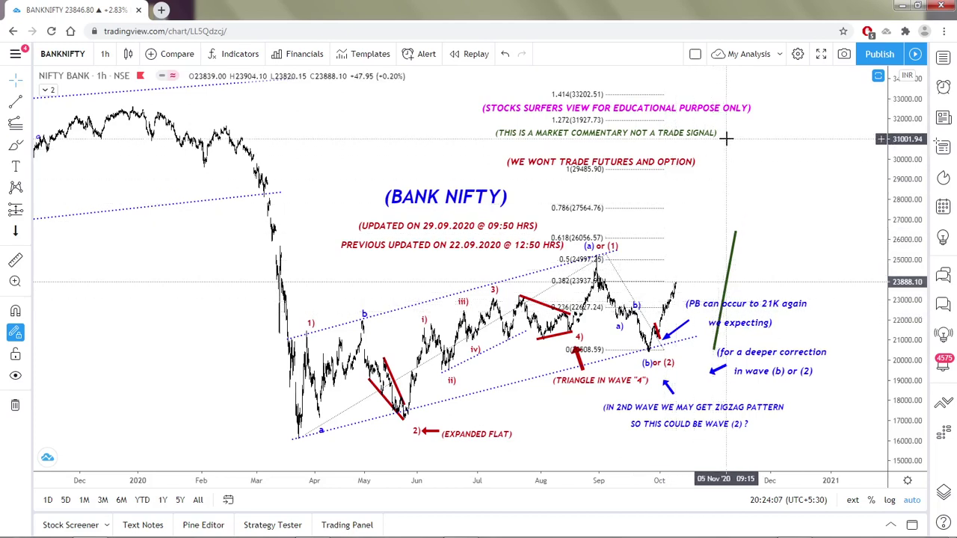
pyautogui.click(735, 233)
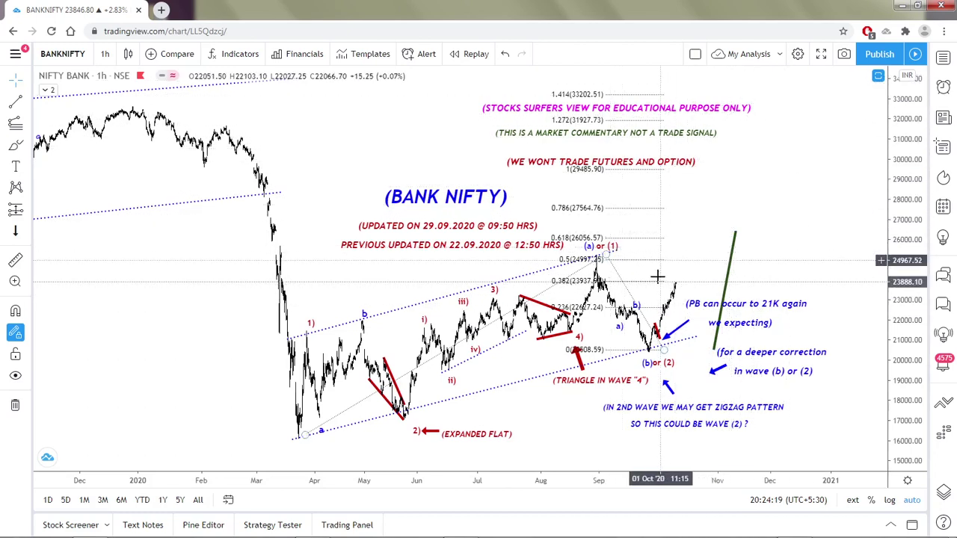
pyautogui.scroll(2, 645, 243)
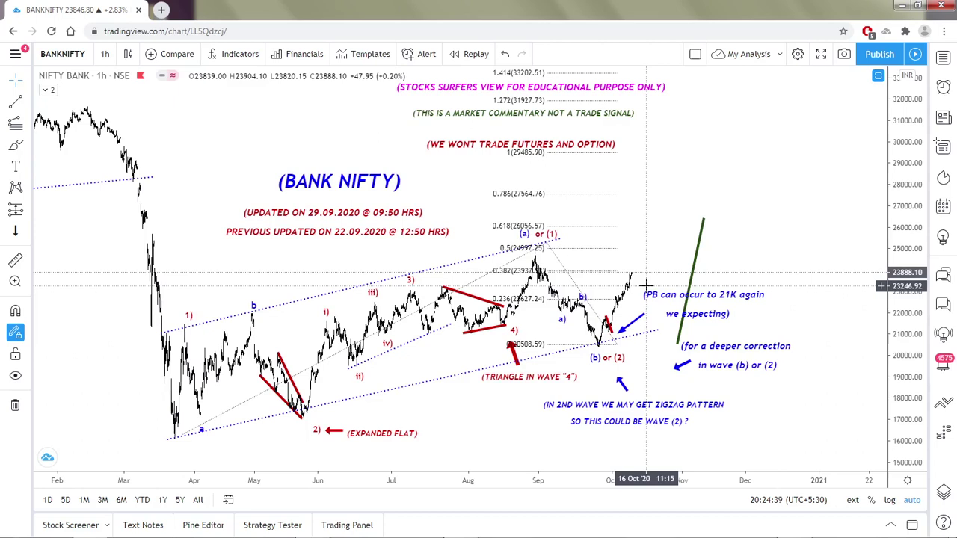
# - Search symbols for TITAN and consult the Stocks Surfers Watchlist image in Windows Photo Viewer, closing the symbol search on return to TradingView
pyautogui.click(63, 54)
pyautogui.write('TITAN')
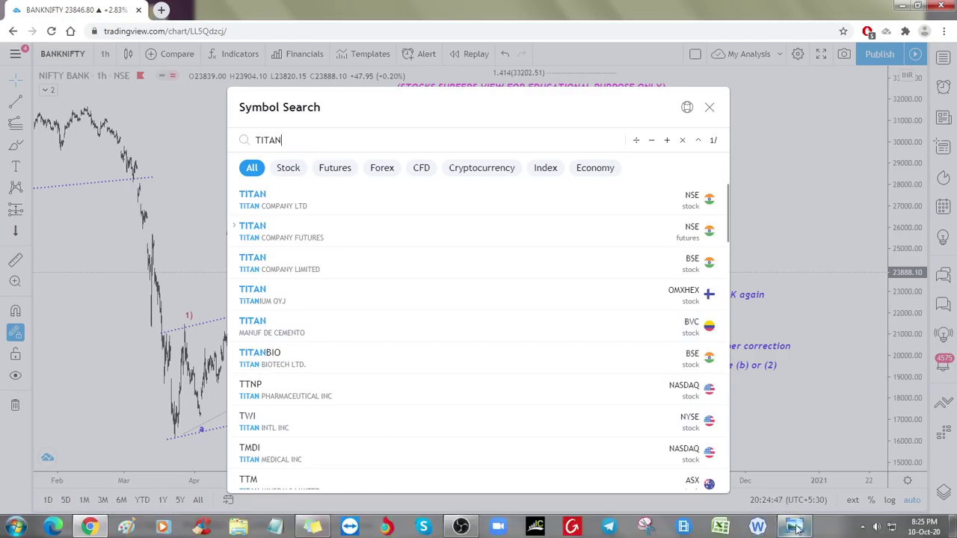
pyautogui.click(797, 525)
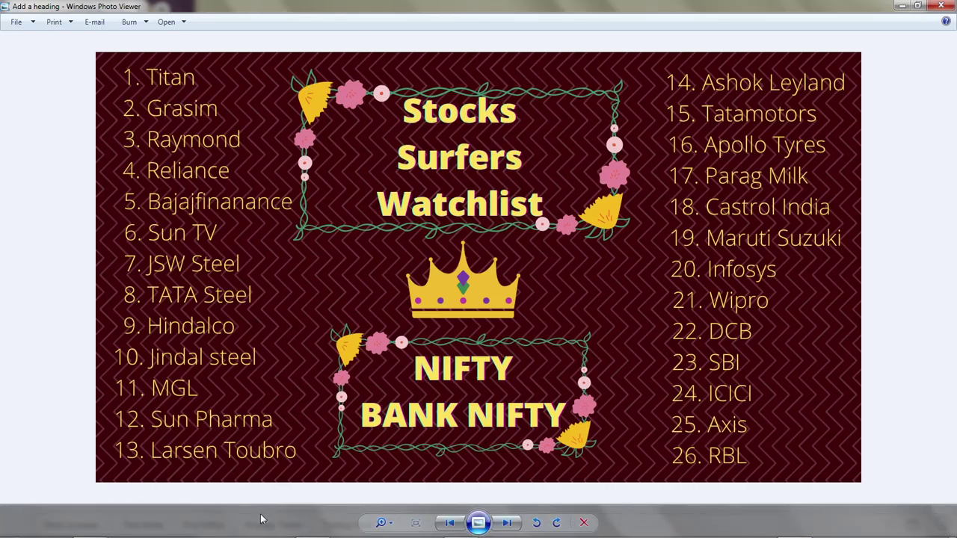
pyautogui.moveTo(479, 516)
pyautogui.click(91, 527)
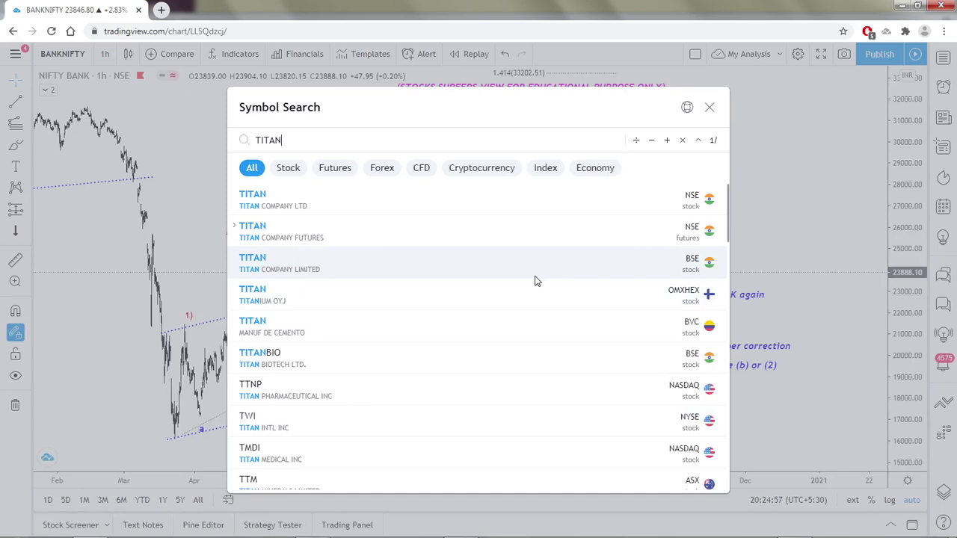
pyautogui.click(810, 138)
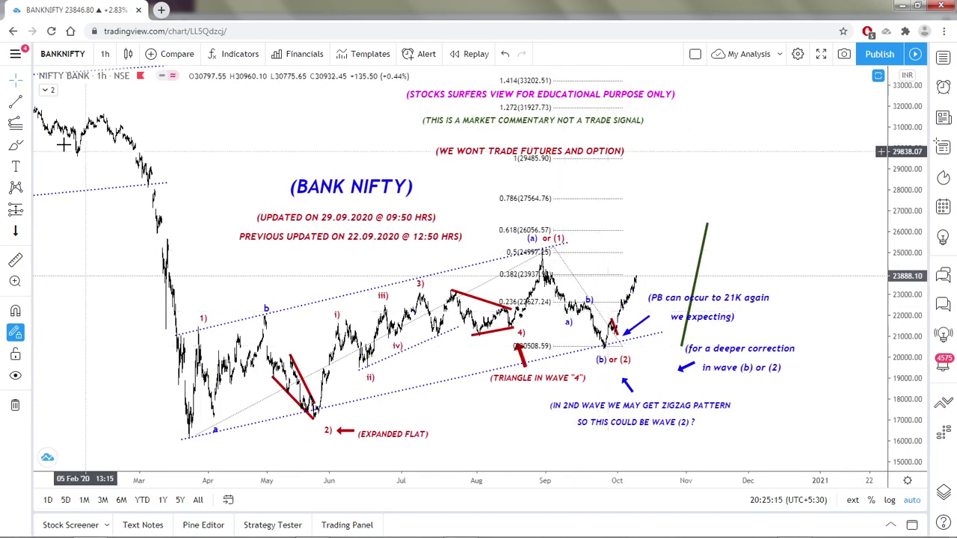
# - Load the chart of the NSE stock TITAN (Titan Company Ltd)
pyautogui.click(66, 53)
pyautogui.write('TITAN')
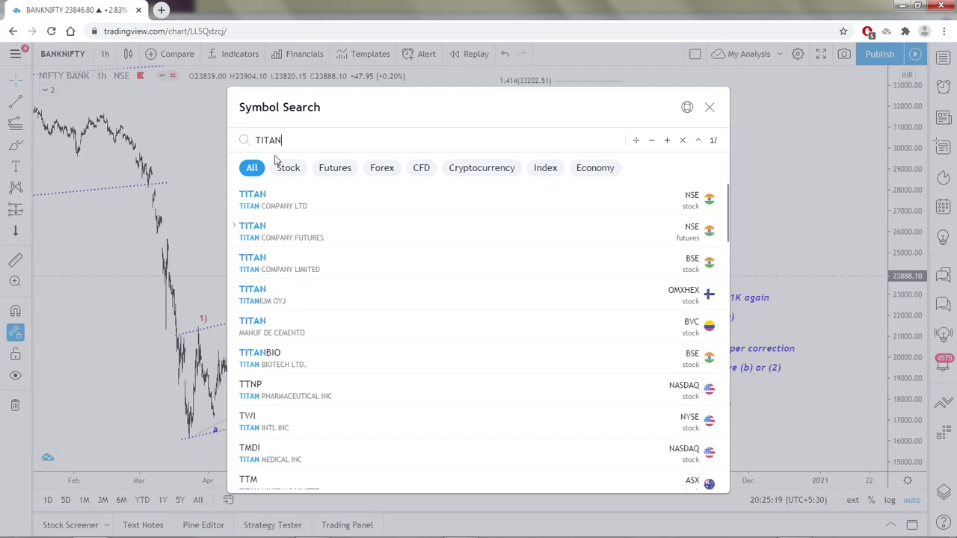
pyautogui.click(290, 208)
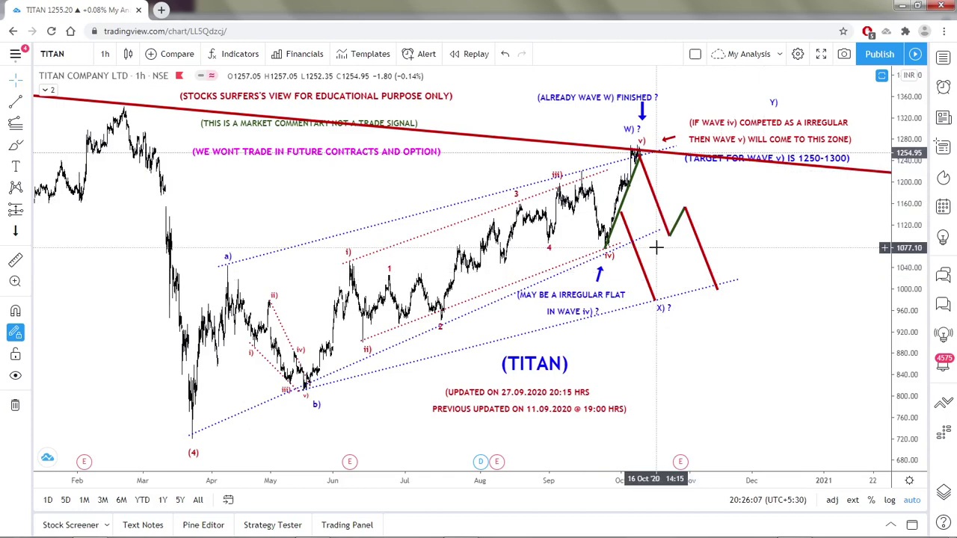
# - Measure Titan's Fibonacci extension levels from the wave (4) low through a) to b), and delete the extension drawing
pyautogui.scroll(2, 655, 248)
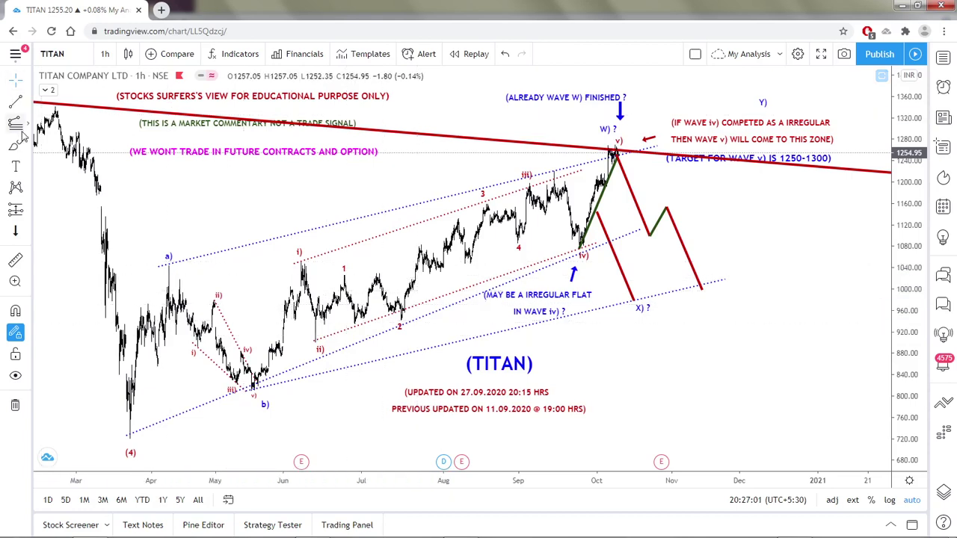
pyautogui.click(130, 440)
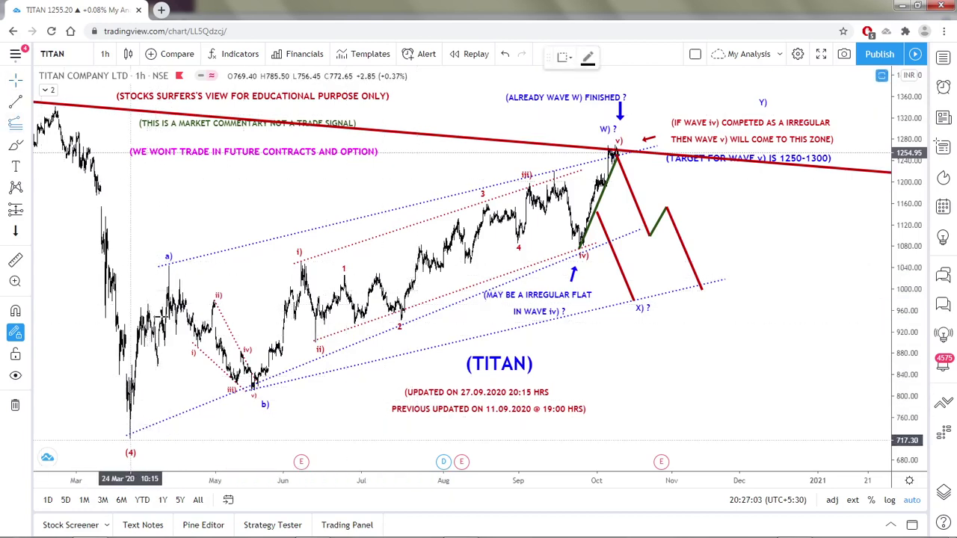
pyautogui.click(170, 265)
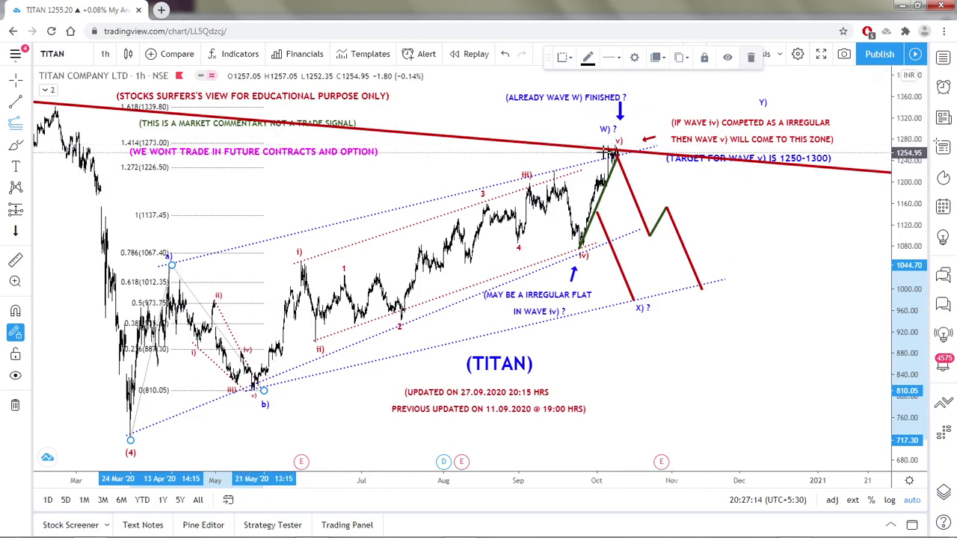
pyautogui.press('Delete')
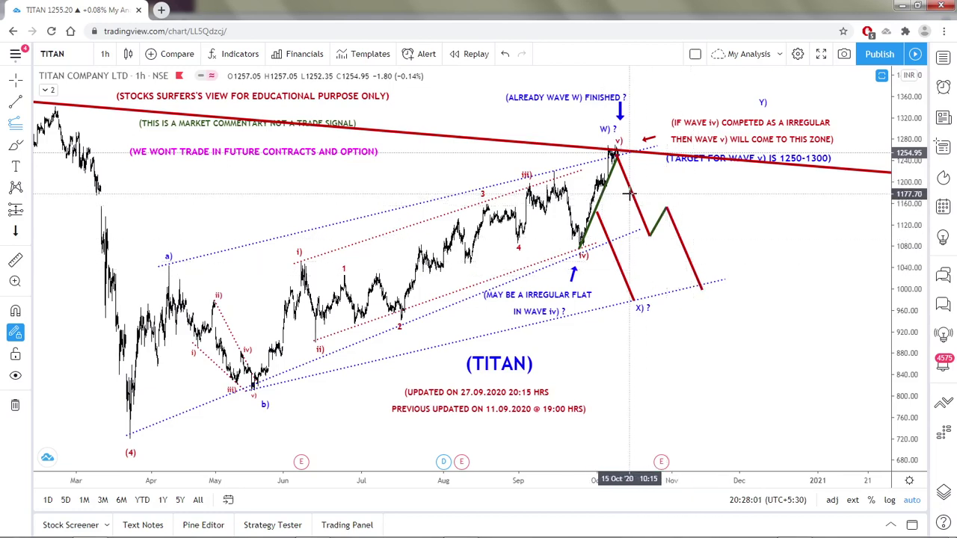
pyautogui.click(654, 237)
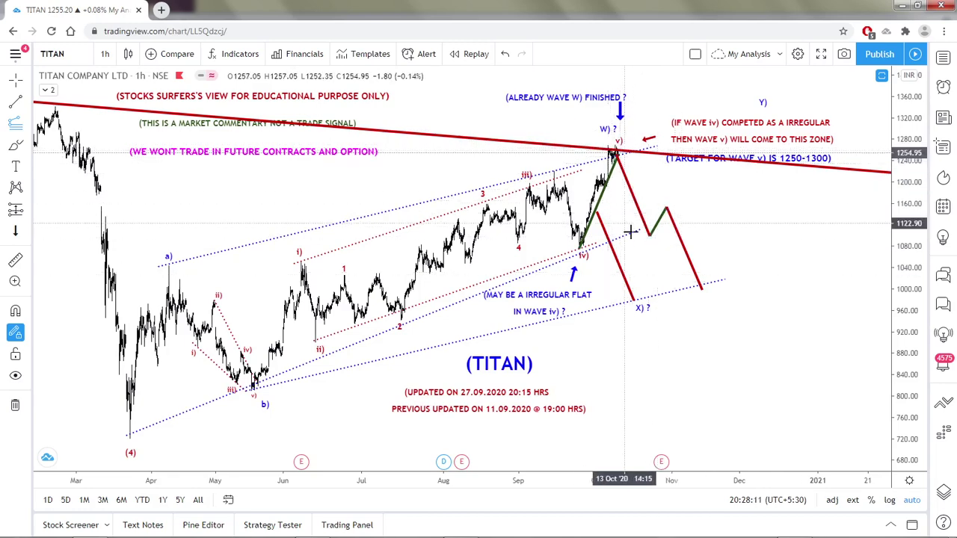
# - Load the chart of the NSE stock GRASIM (Grasim Industries)
pyautogui.click(54, 54)
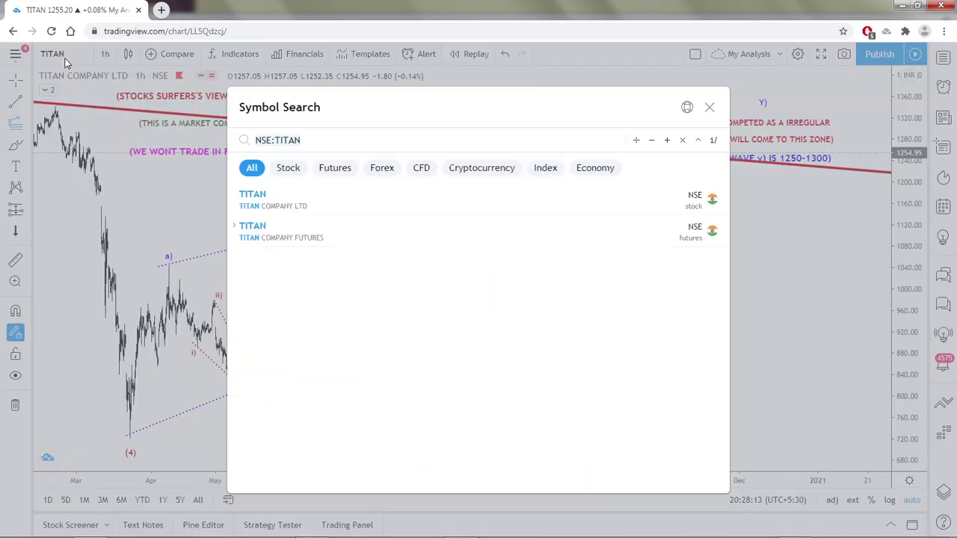
pyautogui.write('GRASI')
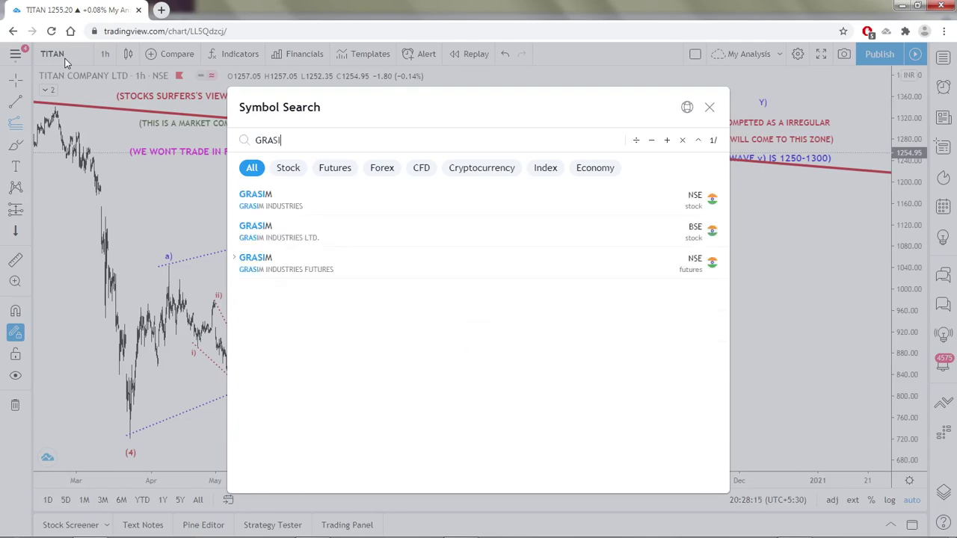
pyautogui.write('M')
pyautogui.press('Return')
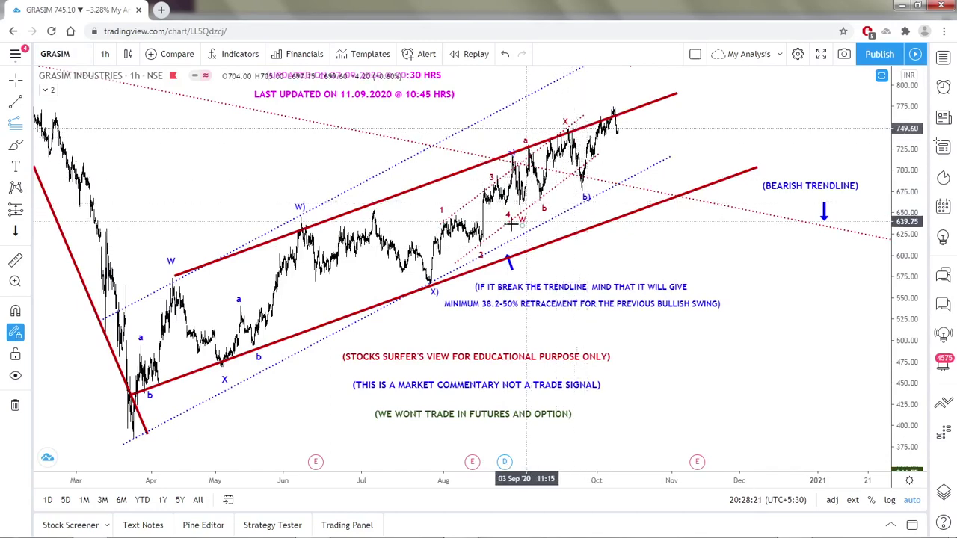
# - Examine Grasim's wave count, the recent price action at the upper channel line, the bearish trendline and the wave Y) target
pyautogui.scroll(2, 508, 187)
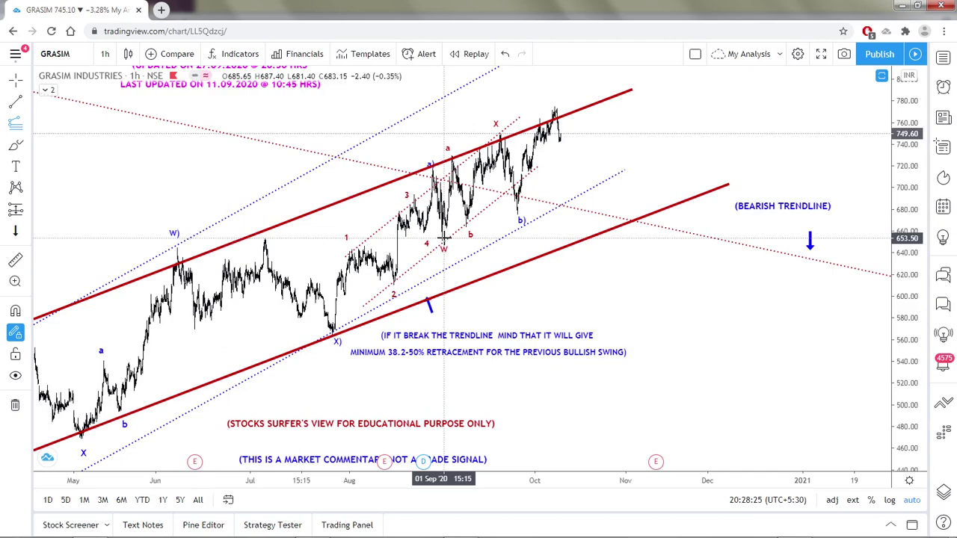
pyautogui.scroll(-2, 444, 238)
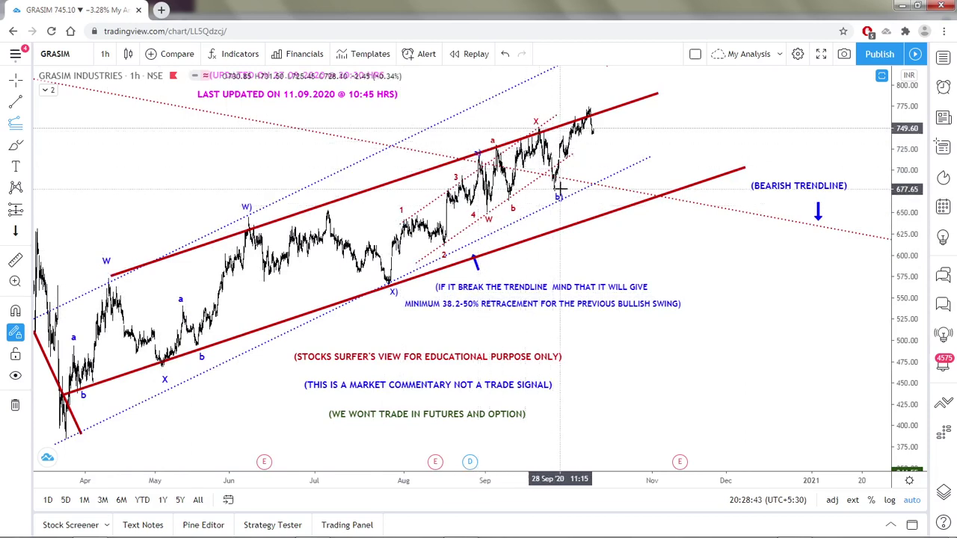
pyautogui.scroll(5, 560, 188)
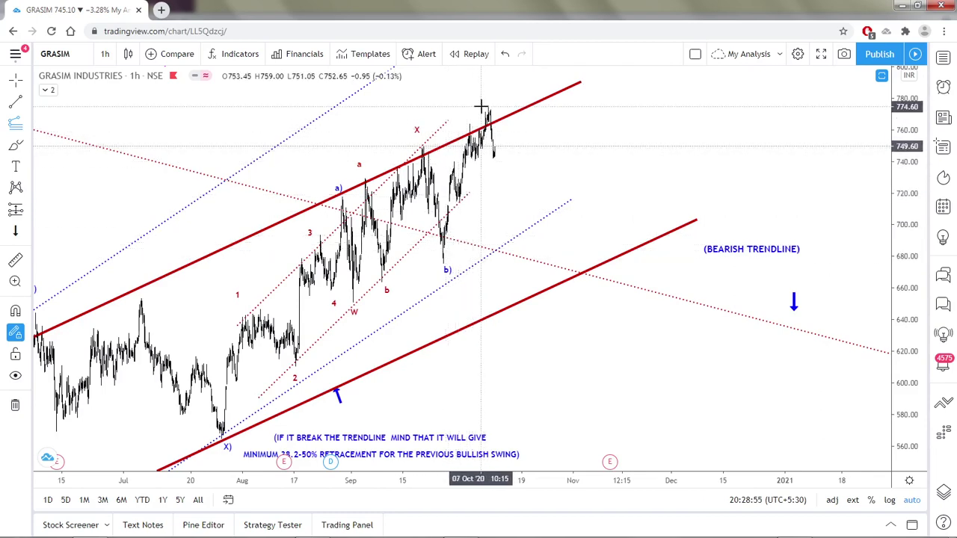
pyautogui.scroll(-3, 486, 108)
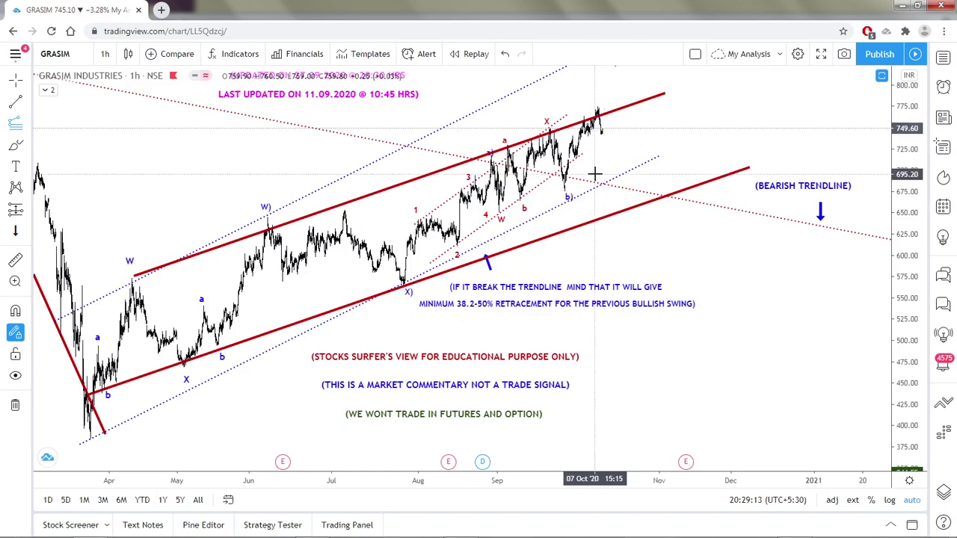
pyautogui.scroll(2, 604, 129)
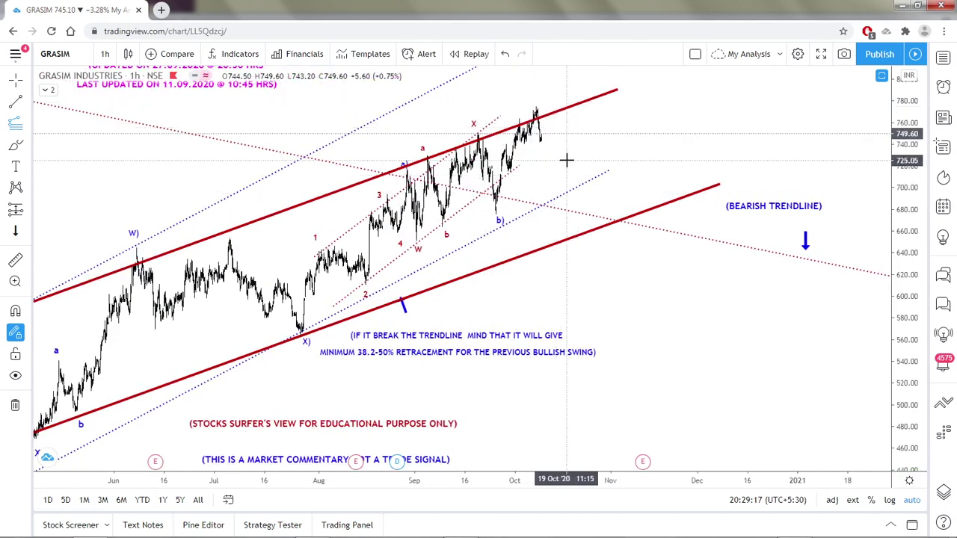
pyautogui.scroll(-3, 568, 157)
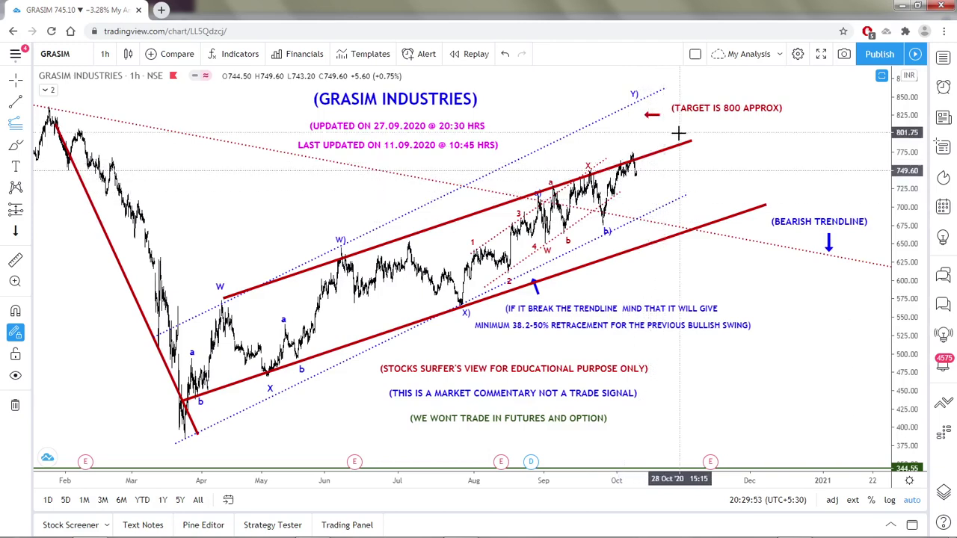
pyautogui.scroll(3, 568, 112)
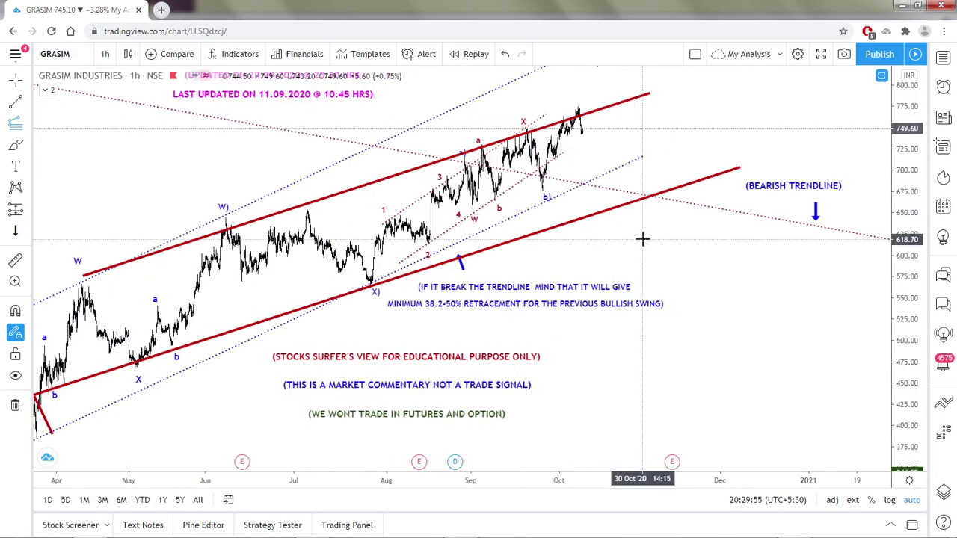
pyautogui.scroll(5, 587, 157)
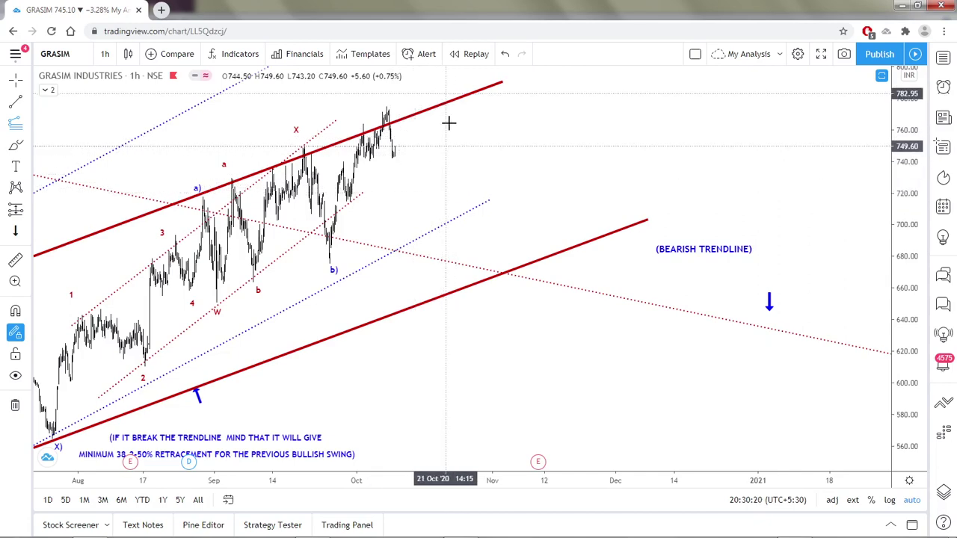
pyautogui.scroll(-3, 448, 123)
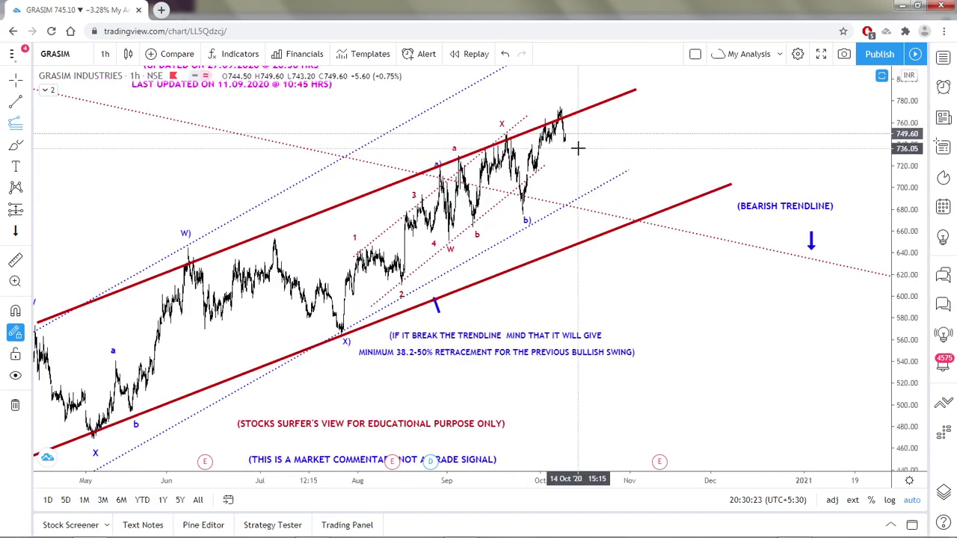
pyautogui.scroll(-4, 613, 126)
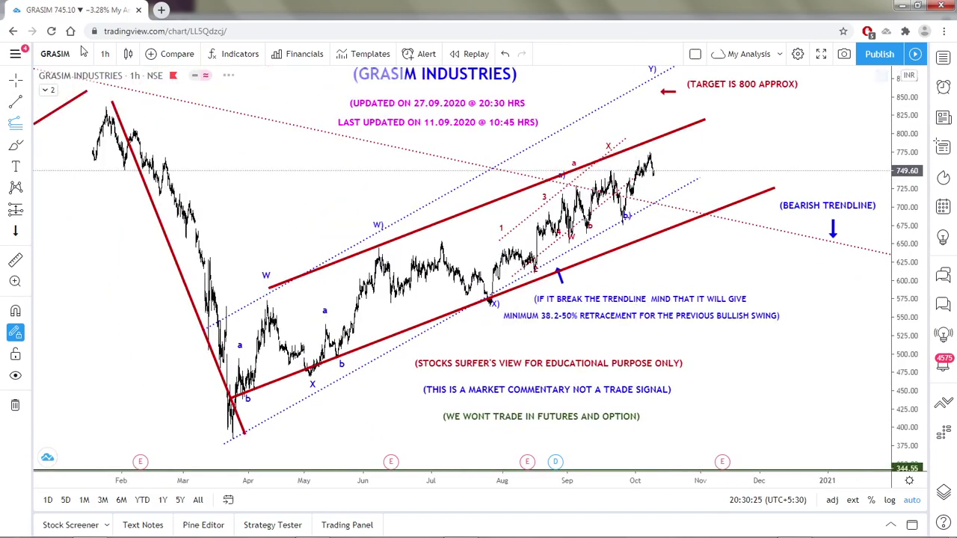
# - Load the chart of the NSE stock RAYMOND (Raymond Ltd)
pyautogui.click(67, 57)
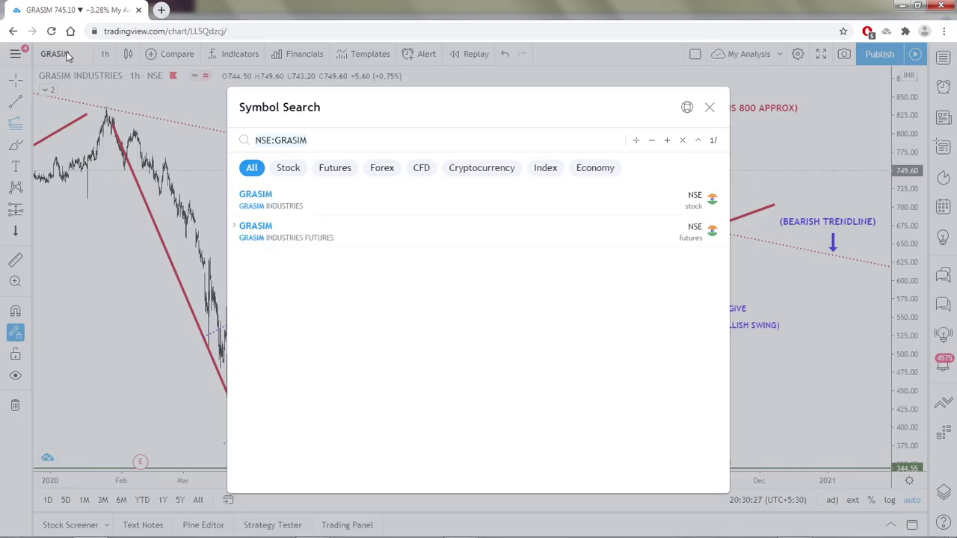
pyautogui.write('RA')
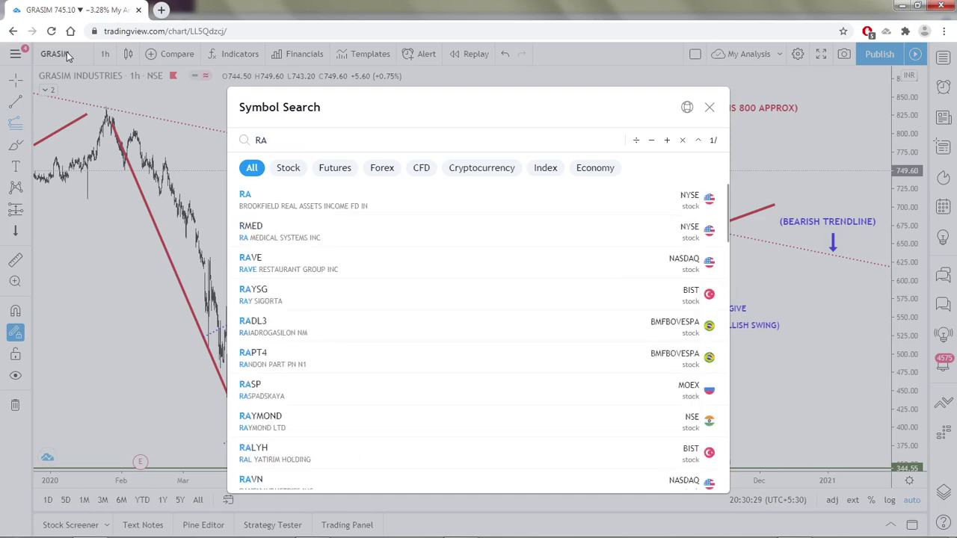
pyautogui.write('YMOND')
pyautogui.click(329, 200)
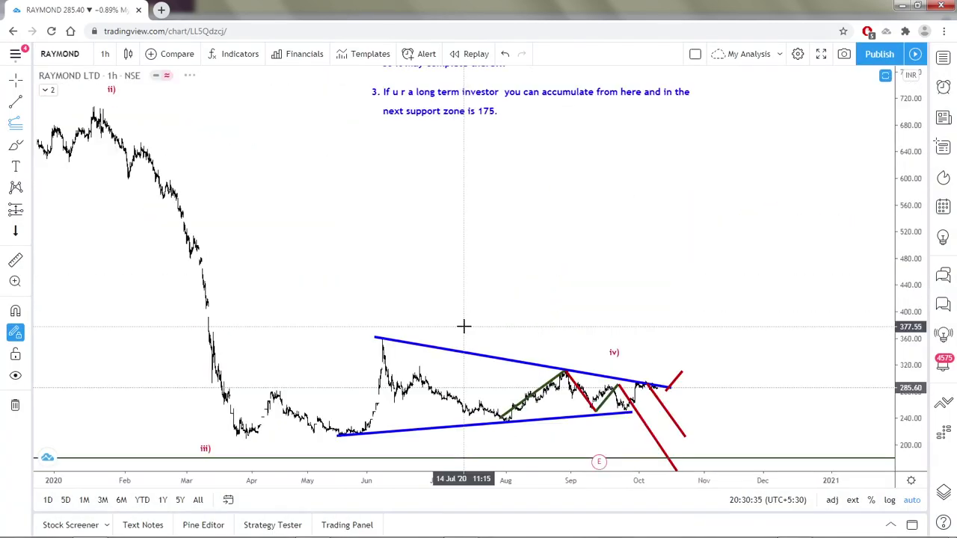
# - Examine Raymond's wave iv) triangle, its two blue boundary lines and the projected price paths after October
pyautogui.scroll(5, 464, 326)
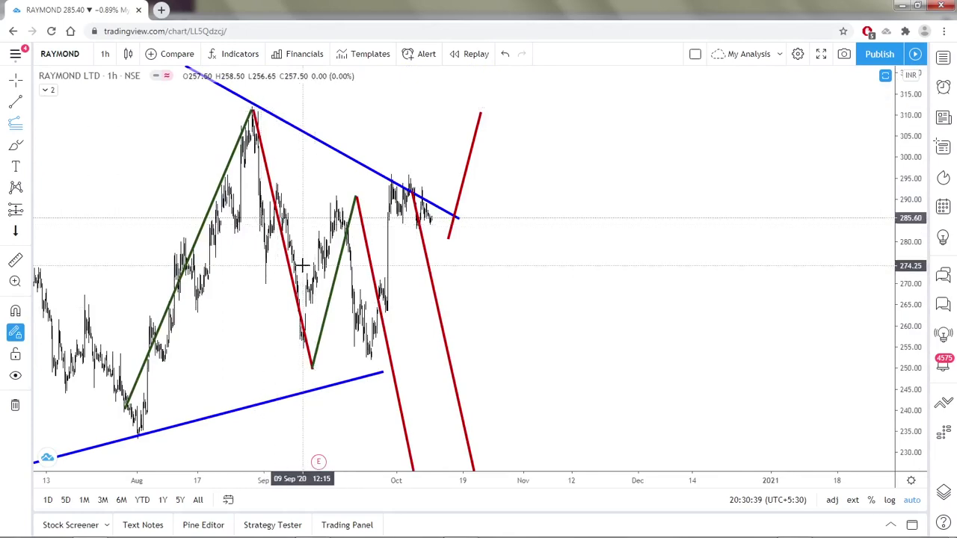
pyautogui.scroll(-5, 302, 265)
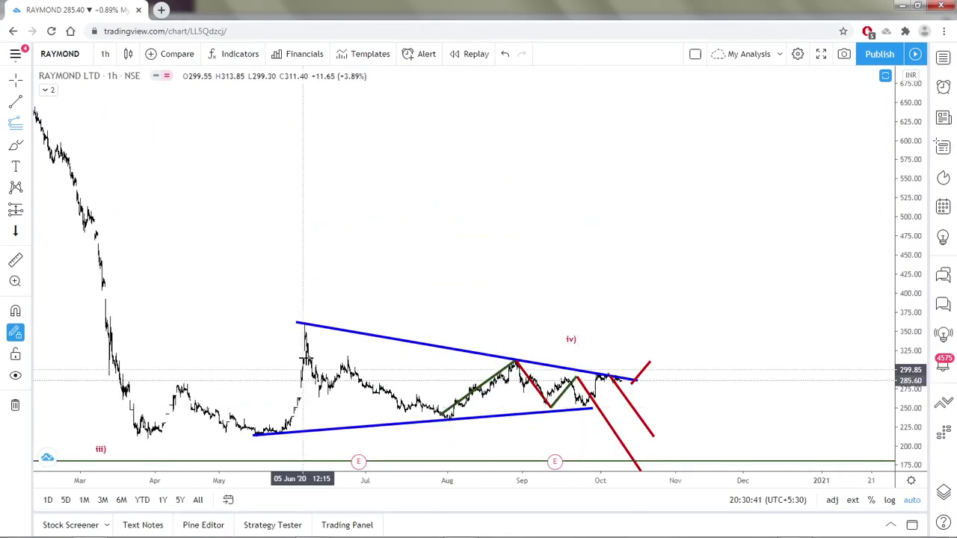
pyautogui.scroll(4, 521, 367)
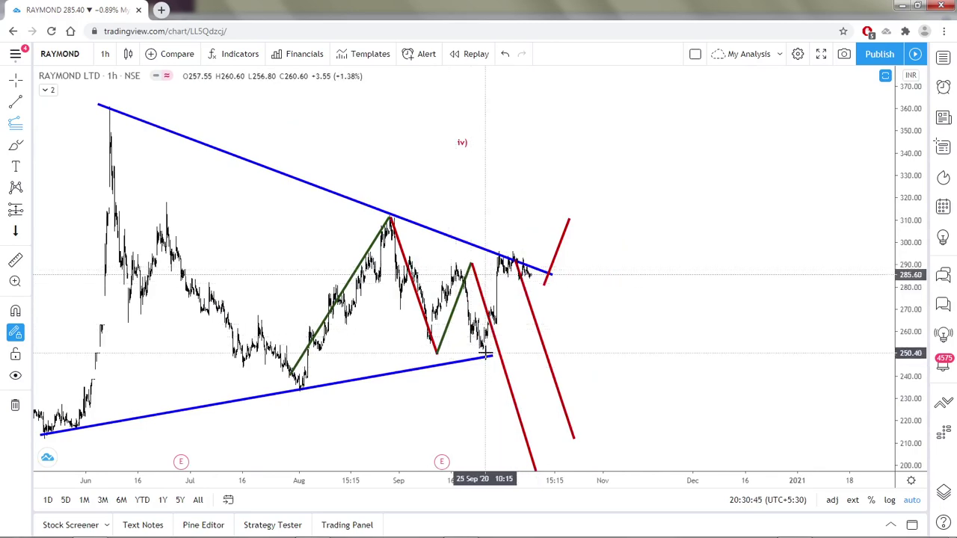
pyautogui.scroll(3, 486, 355)
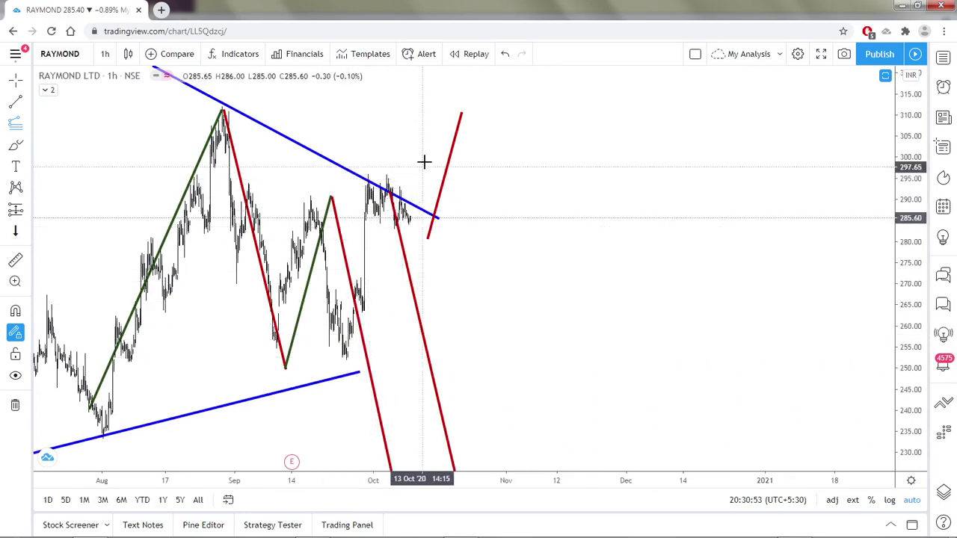
pyautogui.scroll(-3, 392, 176)
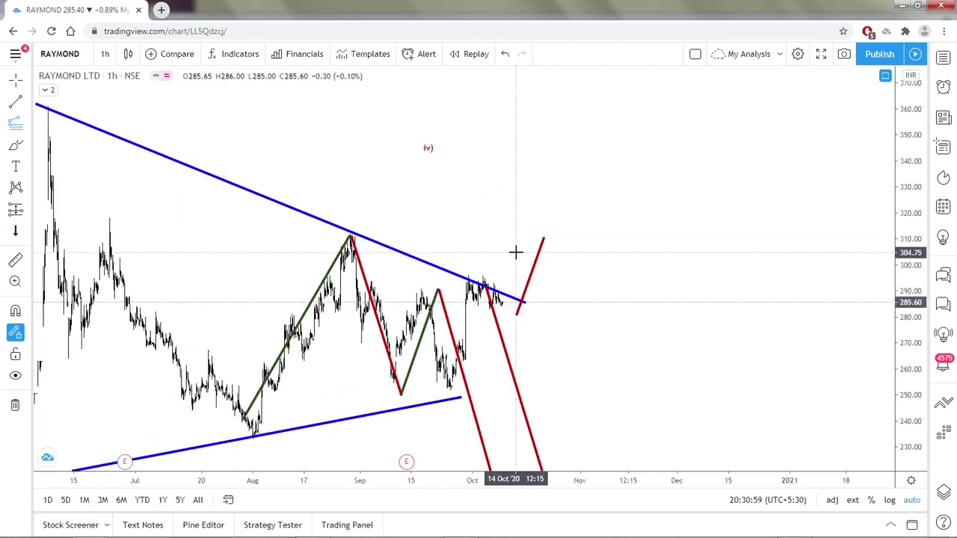
pyautogui.scroll(-3, 546, 268)
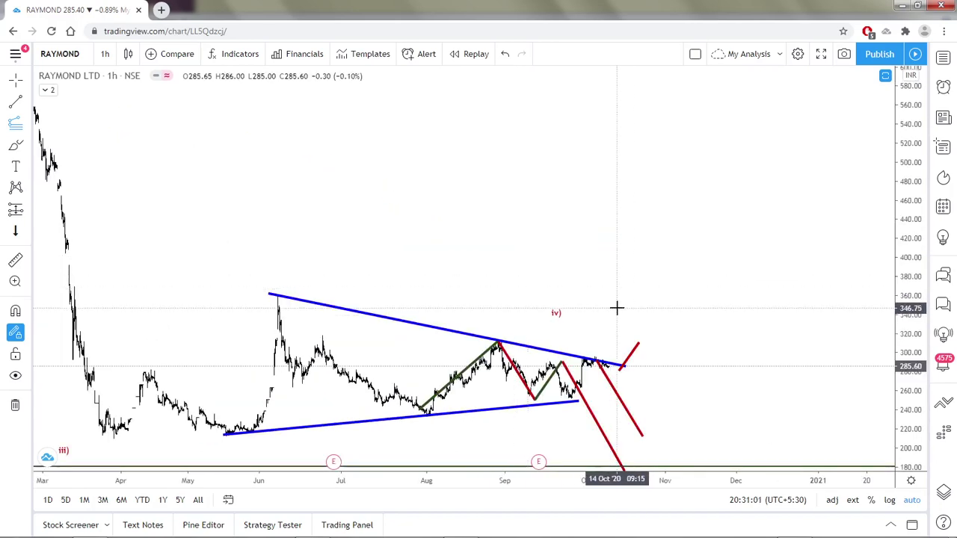
# - Try raising the free end of Raymond's upper triangle line to about 327.85, and return it to about 283.10
pyautogui.scroll(1, 633, 324)
pyautogui.scroll(1, 568, 269)
pyautogui.moveTo(568, 271); pyautogui.dragTo(615, 207)
pyautogui.moveTo(618, 194); pyautogui.dragTo(626, 180)
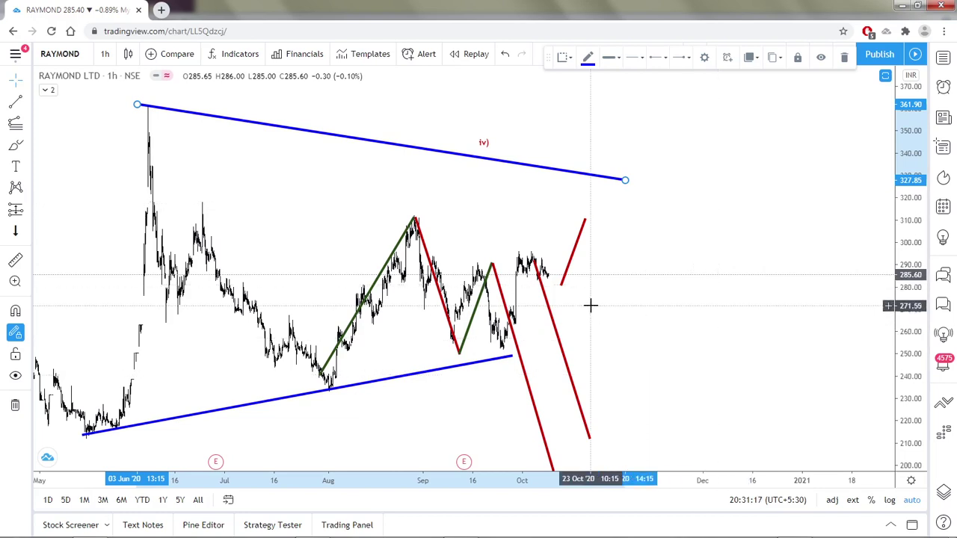
pyautogui.moveTo(626, 181); pyautogui.dragTo(585, 279)
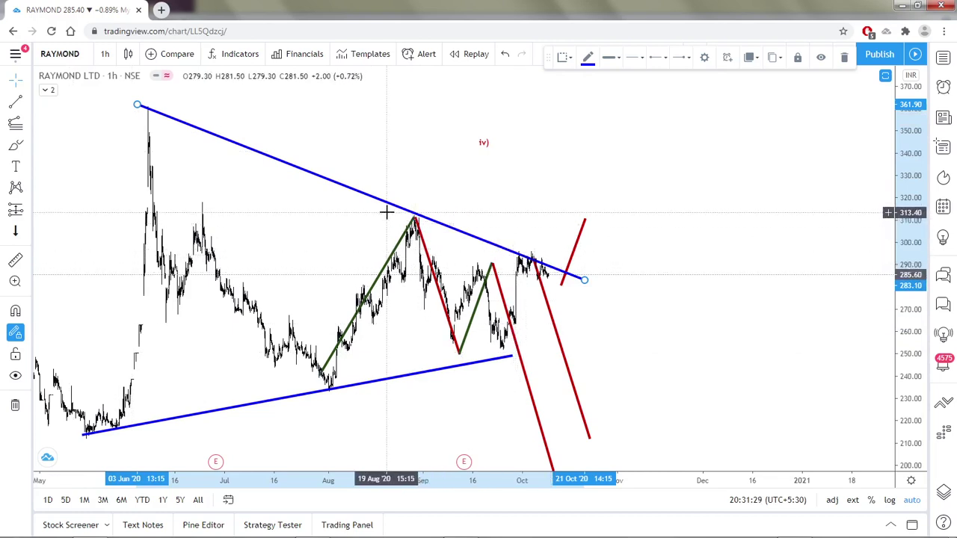
# - Swing the upper triangle line's end up to about 333.50 and back to about 280.65, and shift the iv) label into late October
pyautogui.moveTo(583, 282); pyautogui.dragTo(649, 168)
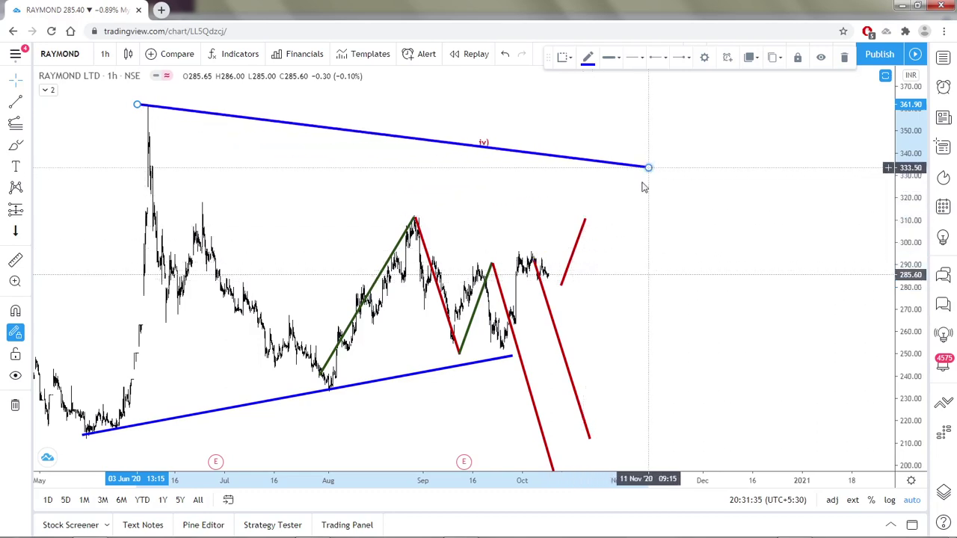
pyautogui.scroll(-5, 620, 261)
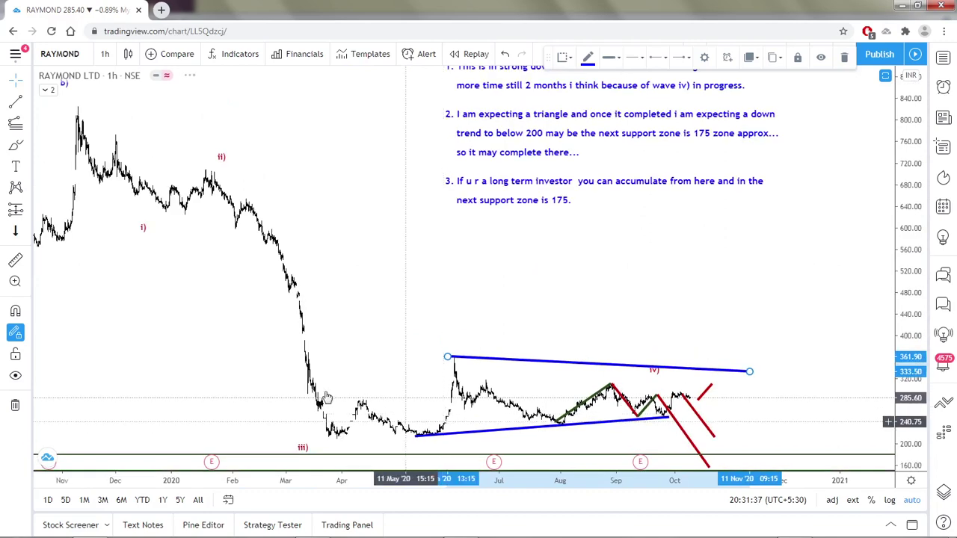
pyautogui.scroll(-2, 214, 182)
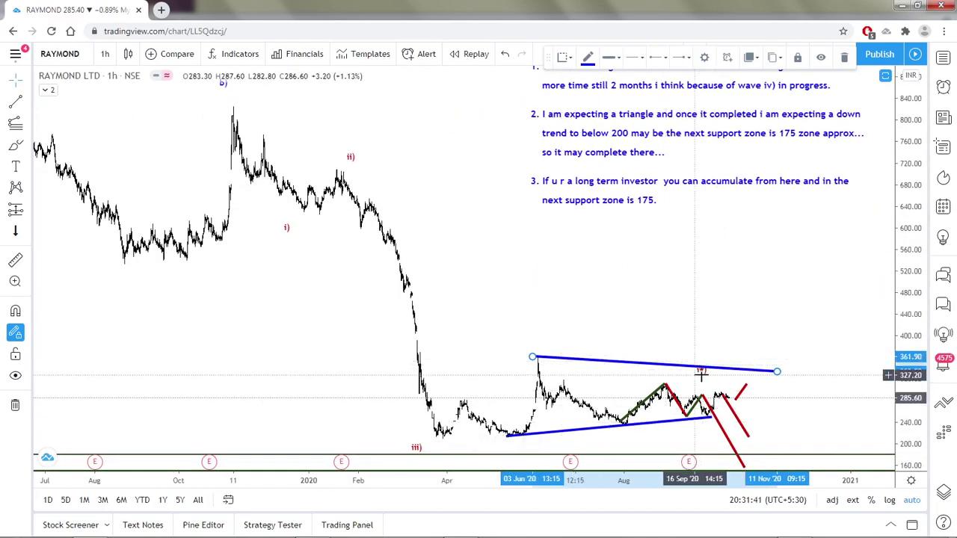
pyautogui.moveTo(702, 378); pyautogui.dragTo(755, 400)
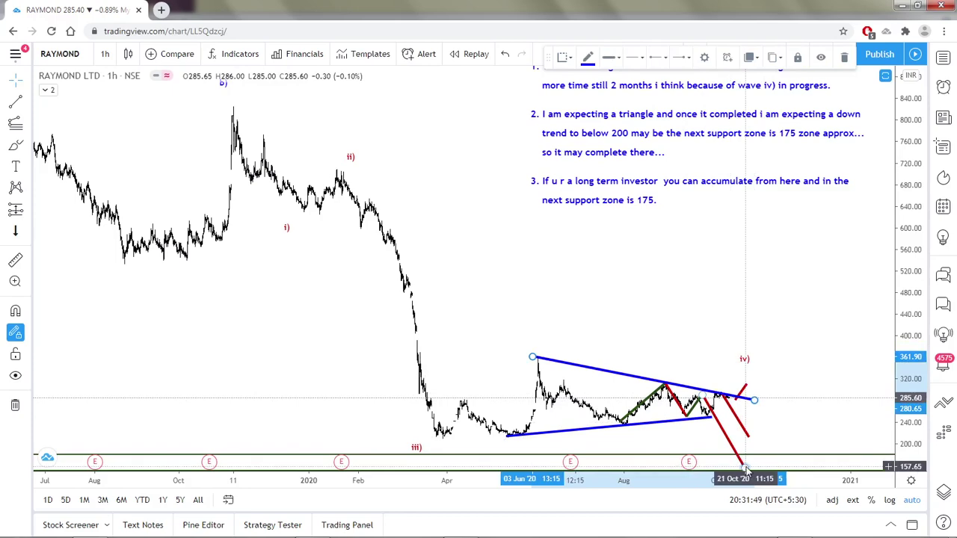
# - Review Raymond's wave iv) triangle and support zone, switching the chart to the 1-day and 1-week intervals
pyautogui.scroll(3, 722, 411)
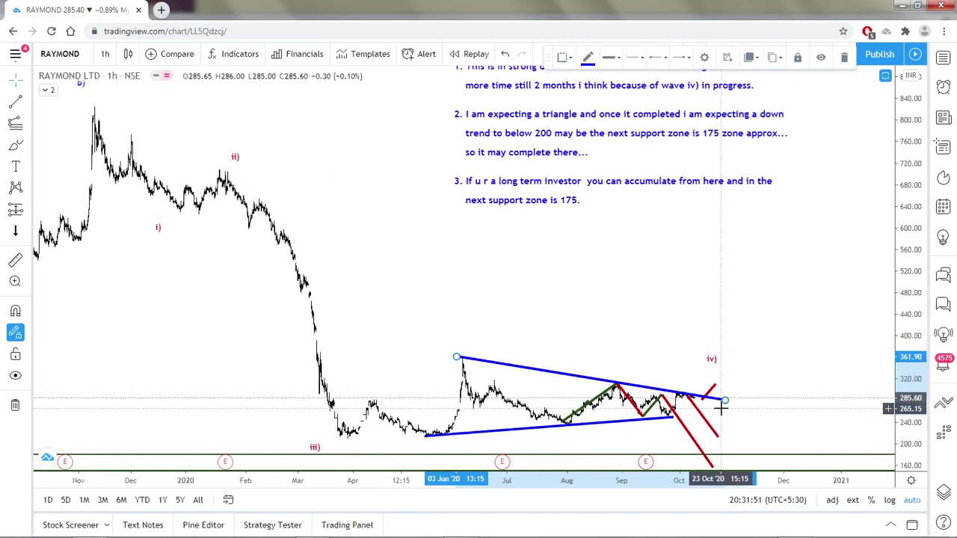
pyautogui.scroll(3, 656, 395)
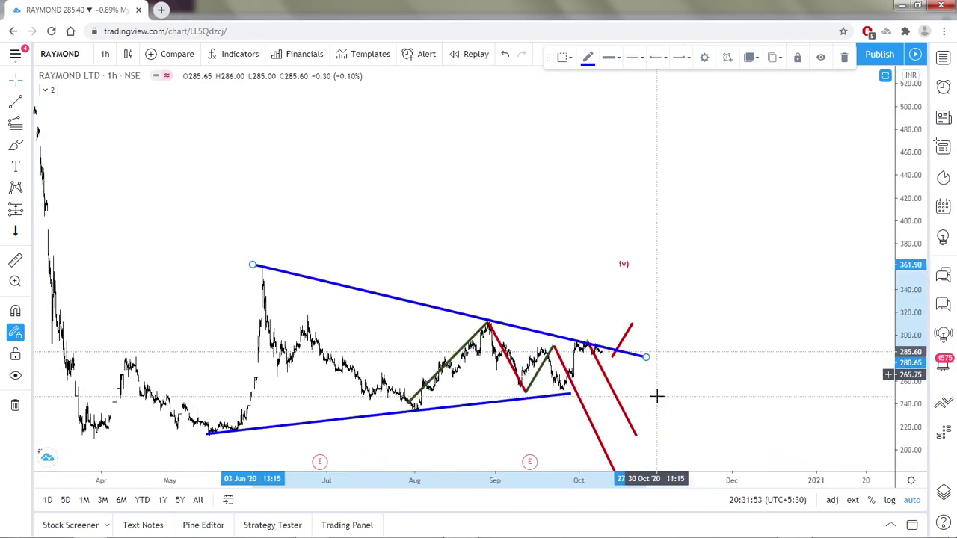
pyautogui.scroll(-3, 591, 355)
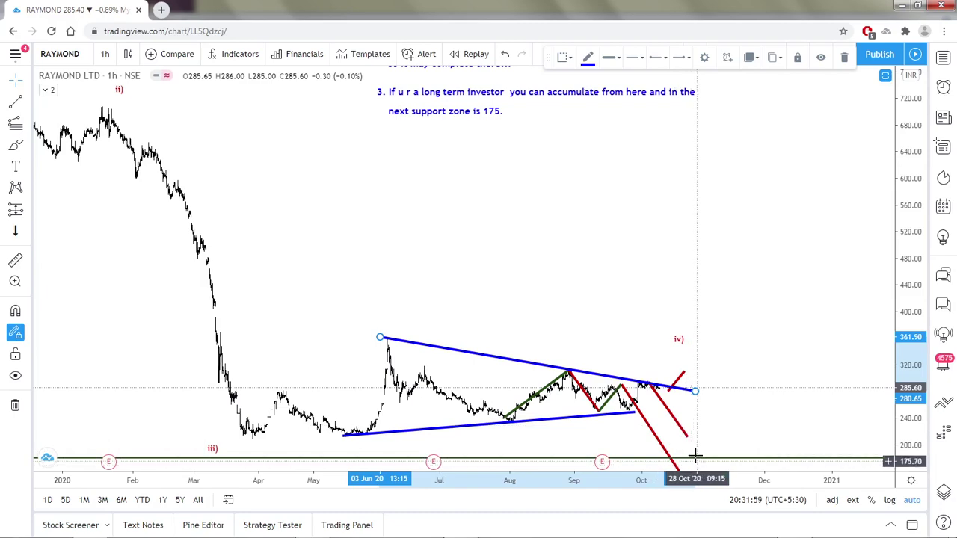
pyautogui.scroll(1, 524, 378)
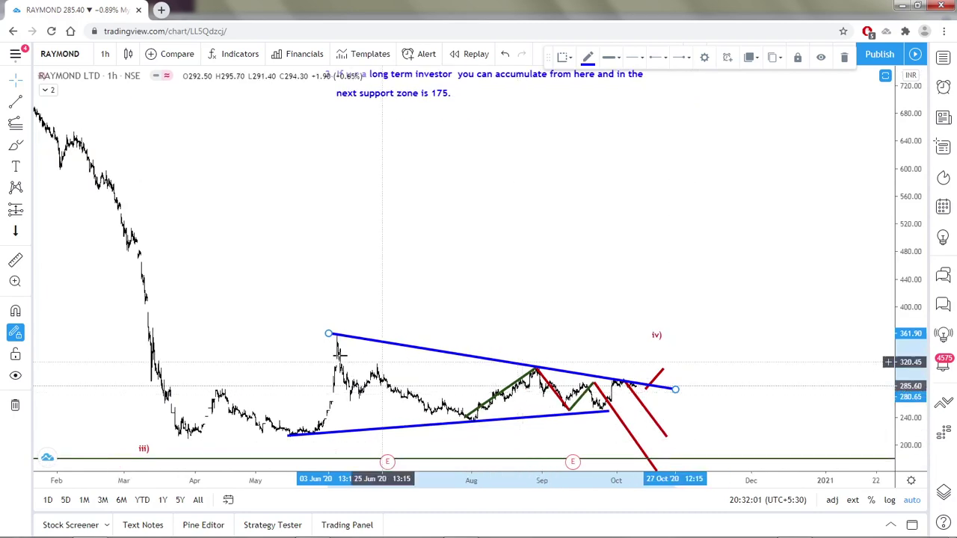
pyautogui.scroll(-3, 605, 364)
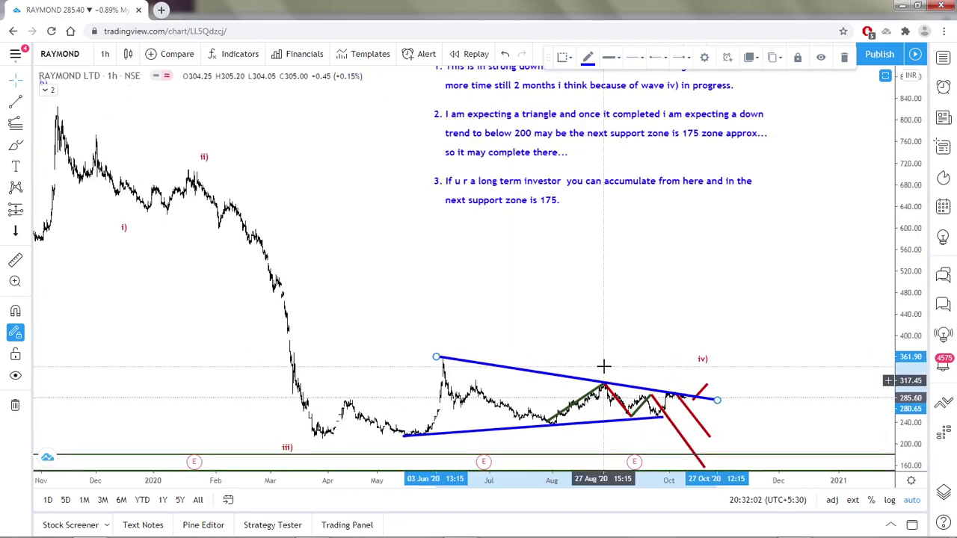
pyautogui.click(105, 54)
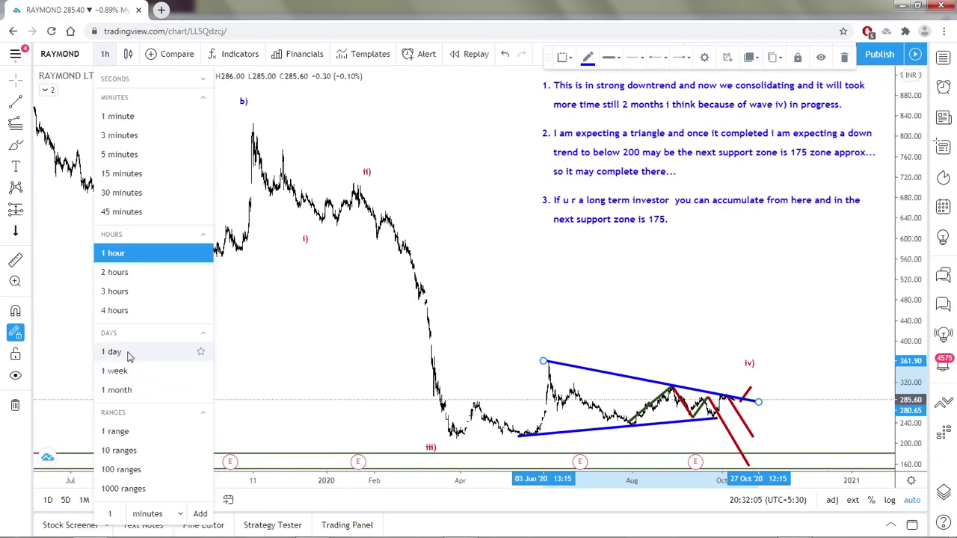
pyautogui.click(113, 351)
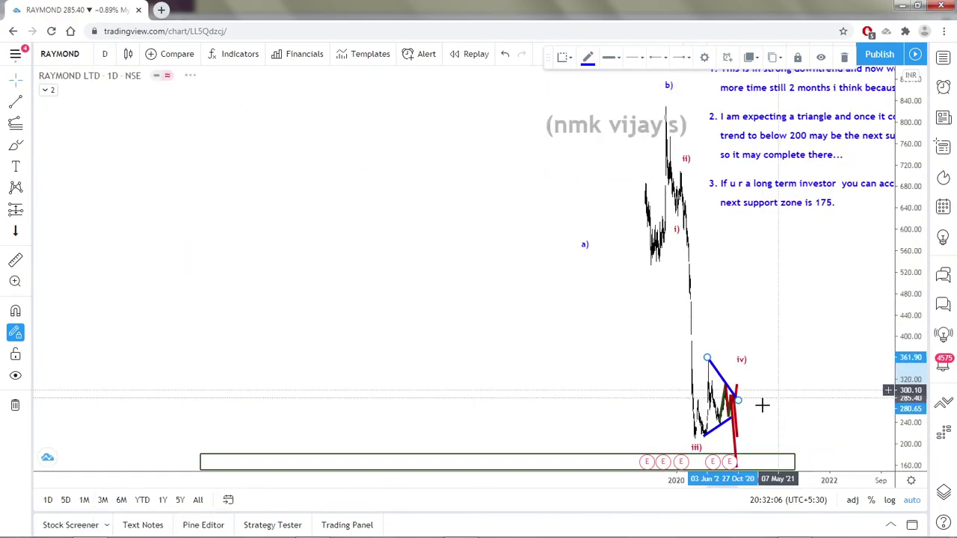
pyautogui.click(750, 441)
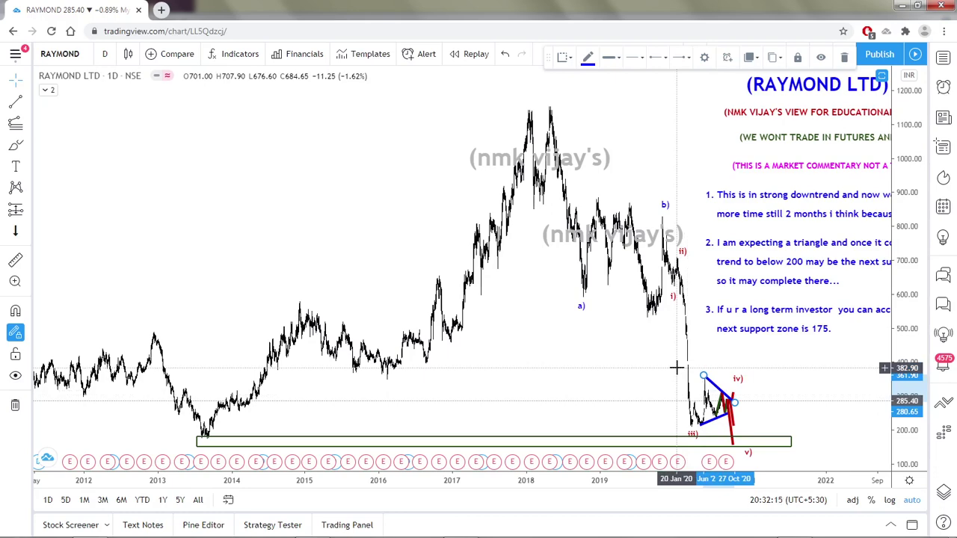
pyautogui.click(104, 54)
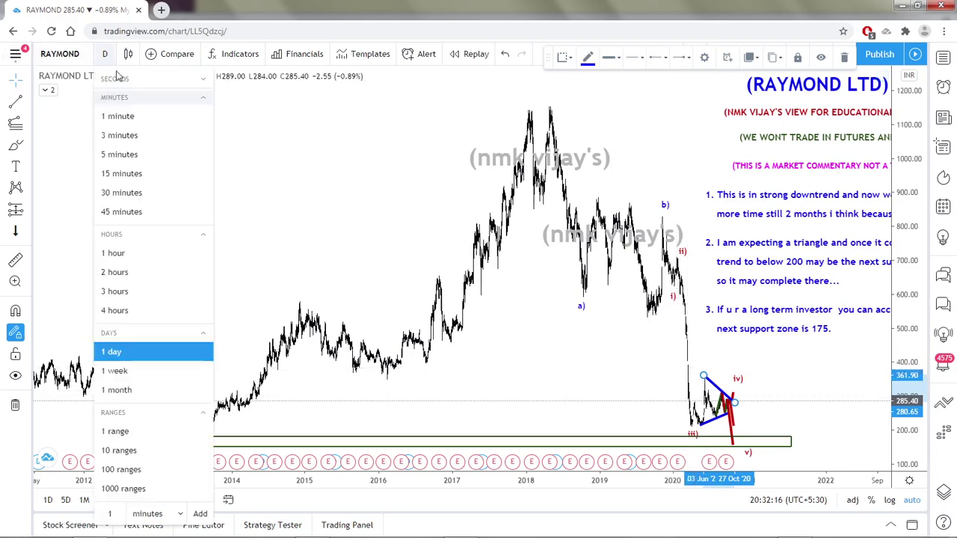
pyautogui.click(116, 371)
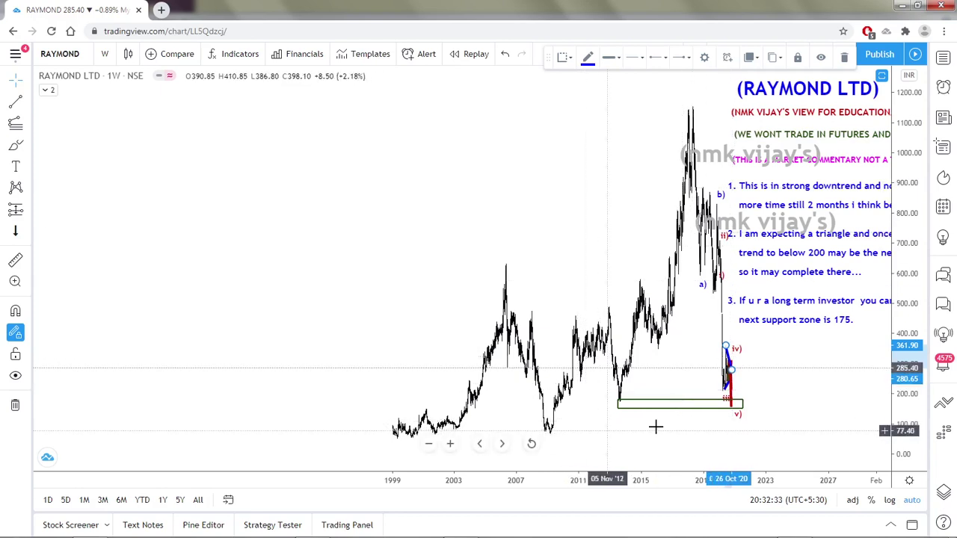
# - Load the chart of the NSE stock RELIANCE (Reliance Inds)
pyautogui.click(59, 54)
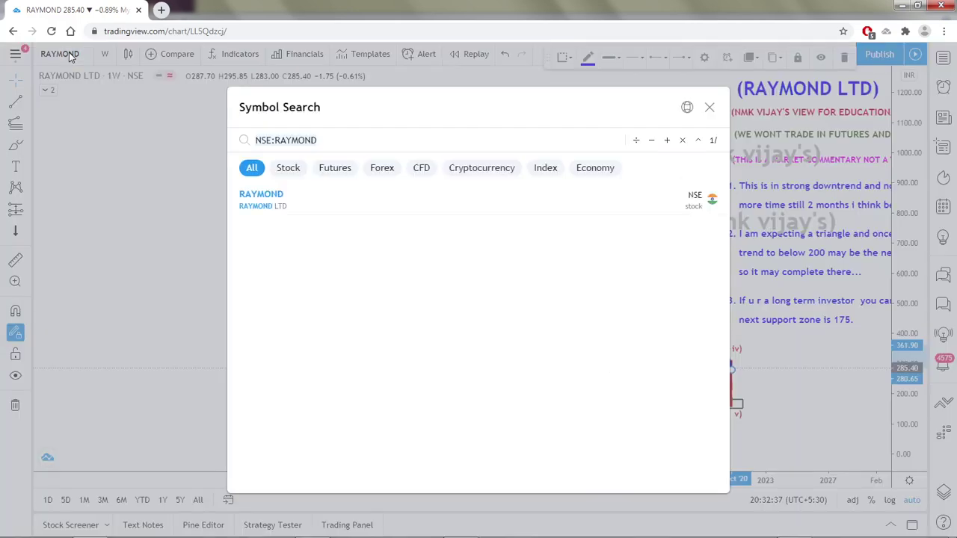
pyautogui.write('RELIANC')
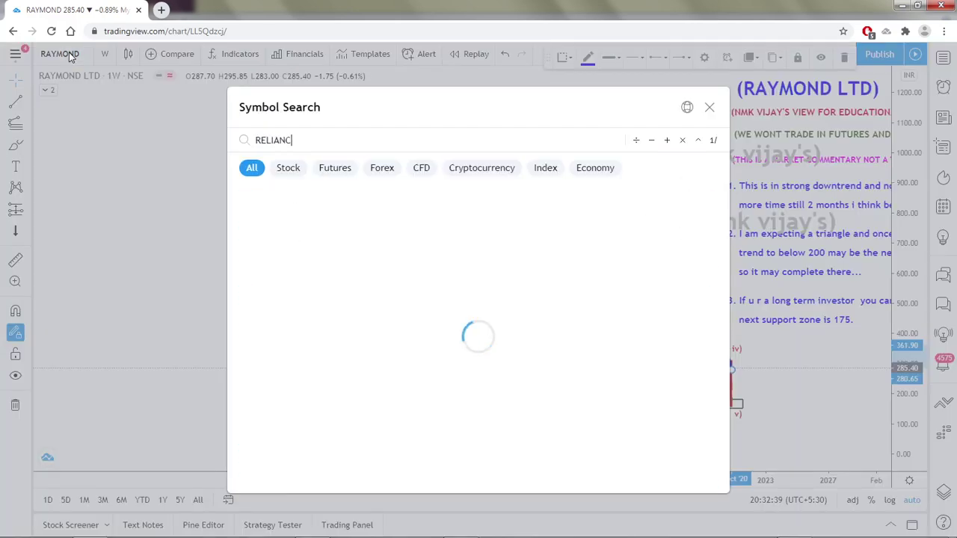
pyautogui.write('E')
pyautogui.click(340, 201)
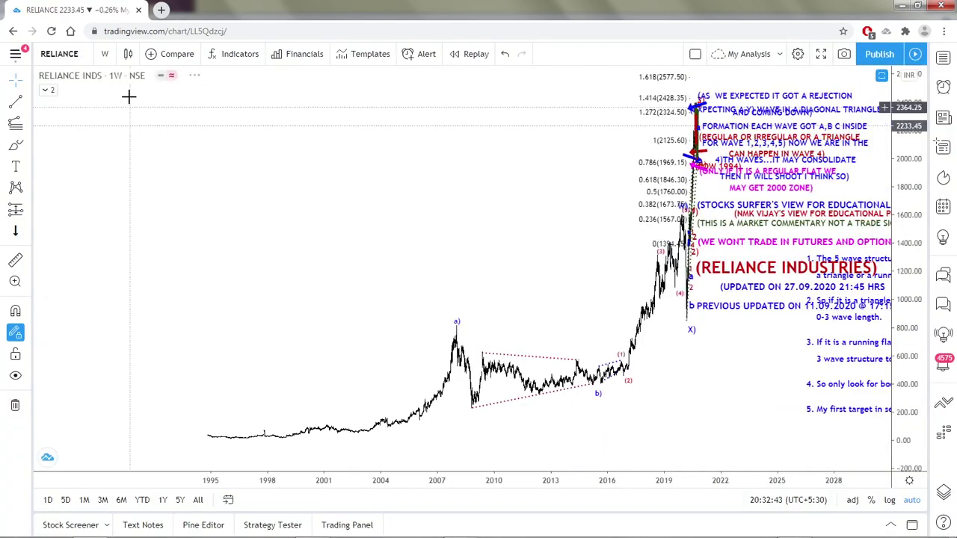
# - Set the Reliance chart's interval to 1 hour
pyautogui.click(105, 53)
pyautogui.click(116, 310)
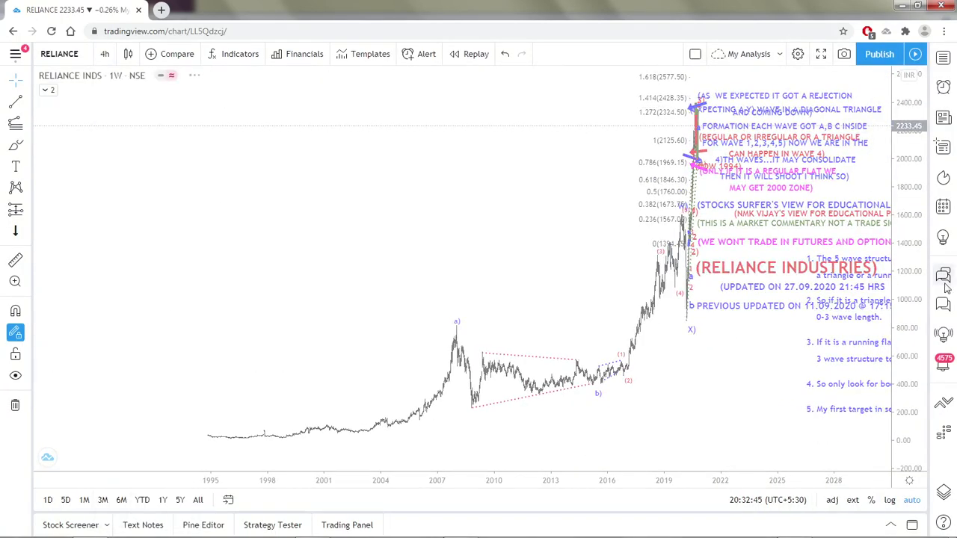
pyautogui.click(105, 54)
pyautogui.click(132, 253)
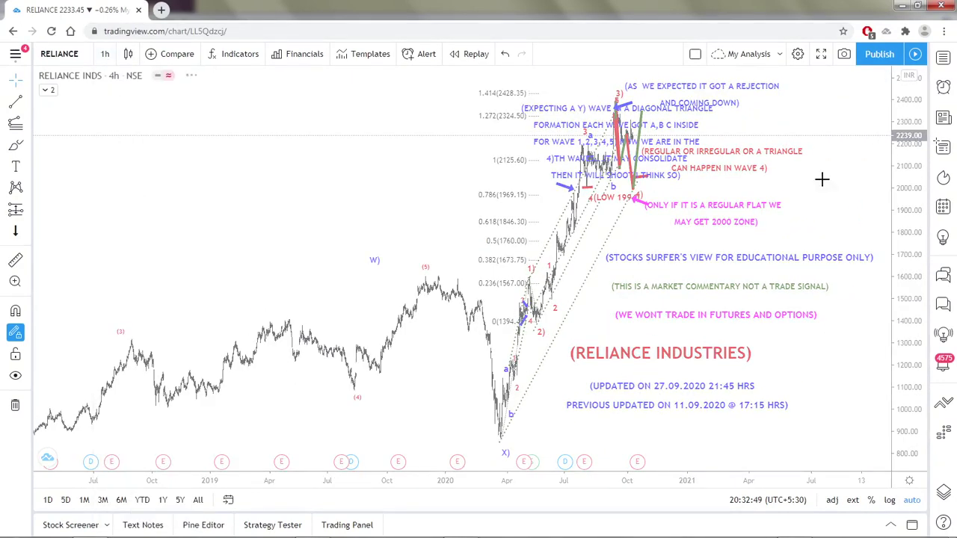
# - Examine Reliance's price action since the September high, its dotted channel lines and the projected wave 4) paths
pyautogui.scroll(-5, 821, 179)
pyautogui.scroll(4, 822, 179)
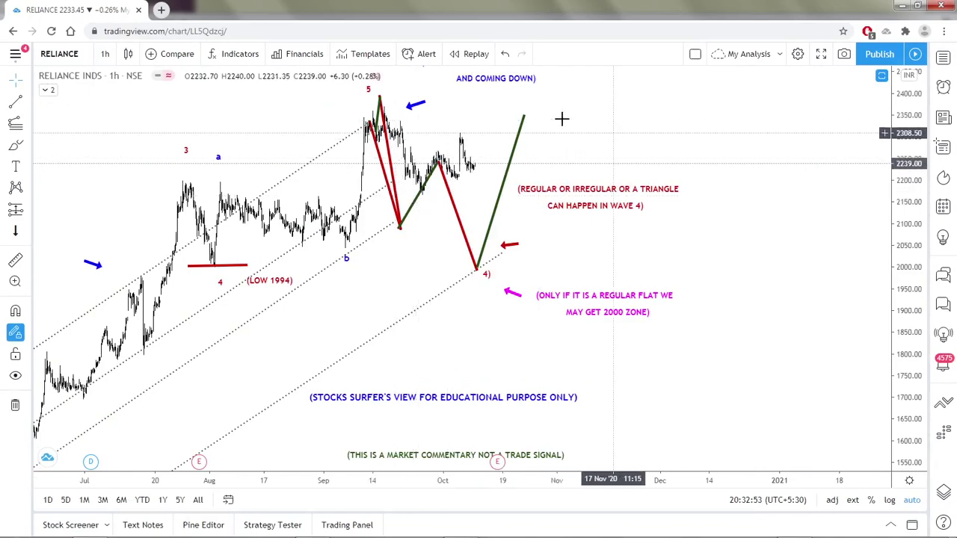
pyautogui.rightClick(616, 135)
pyautogui.click(694, 97)
pyautogui.rightClick(694, 97)
pyautogui.scroll(-3, 615, 107)
pyautogui.scroll(6, 346, 132)
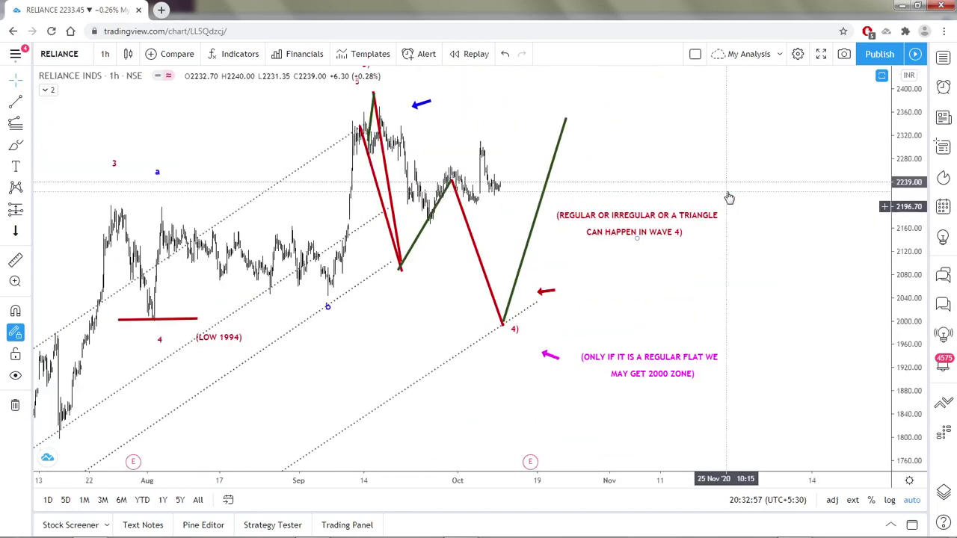
pyautogui.scroll(-5, 296, 126)
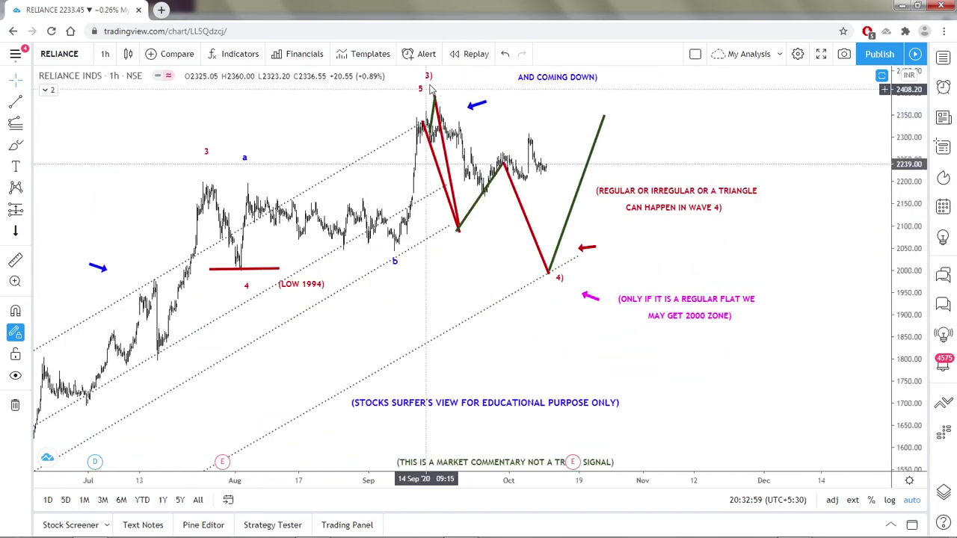
pyautogui.scroll(2, 435, 98)
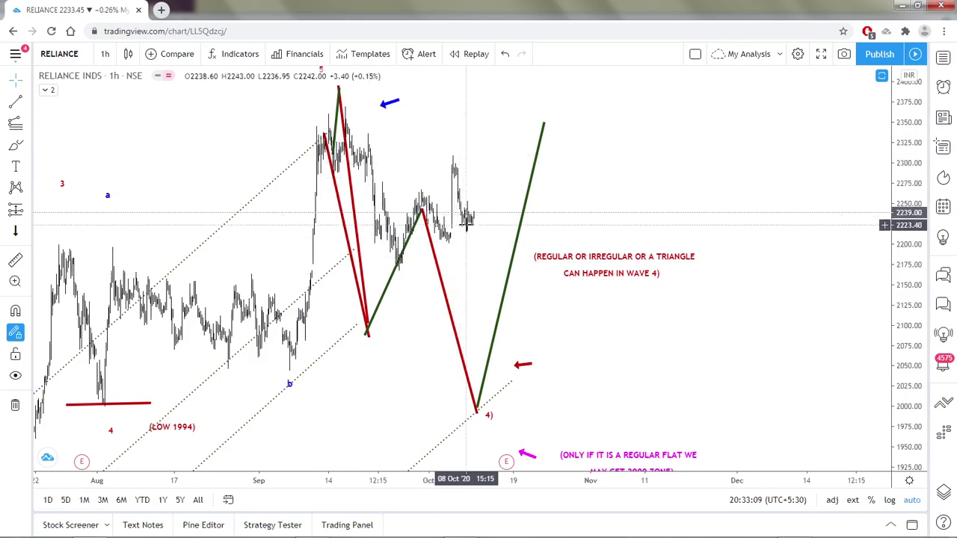
pyautogui.scroll(3, 465, 221)
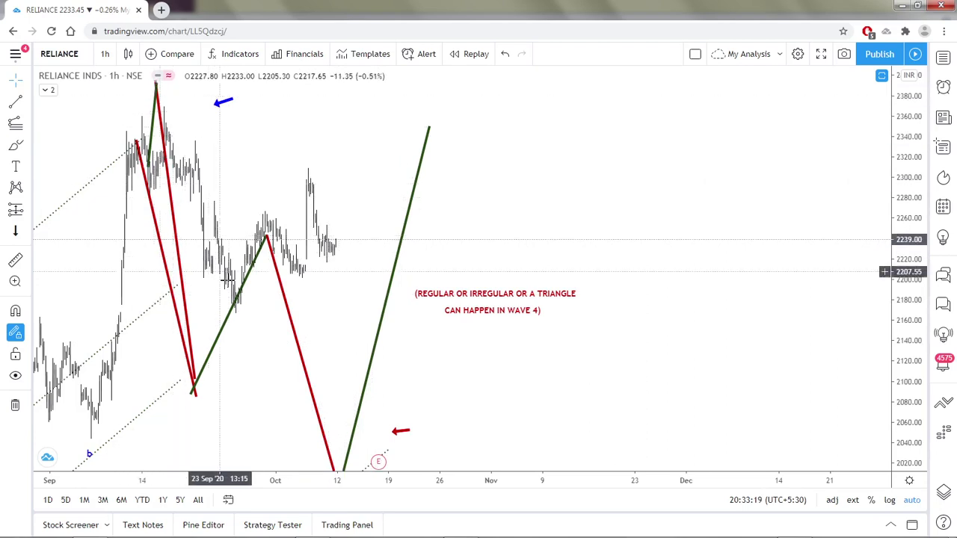
pyautogui.moveTo(306, 171); pyautogui.dragTo(437, 247)
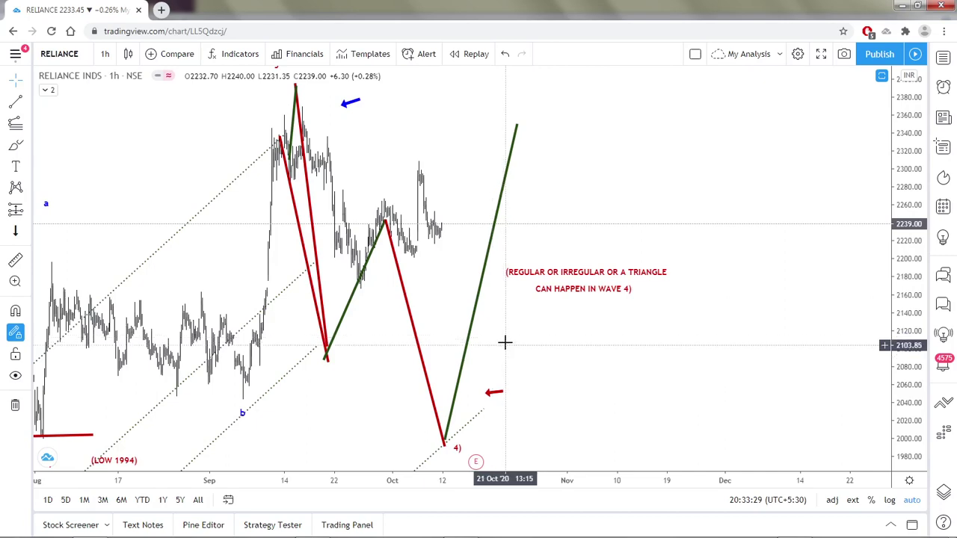
pyautogui.scroll(-3, 618, 331)
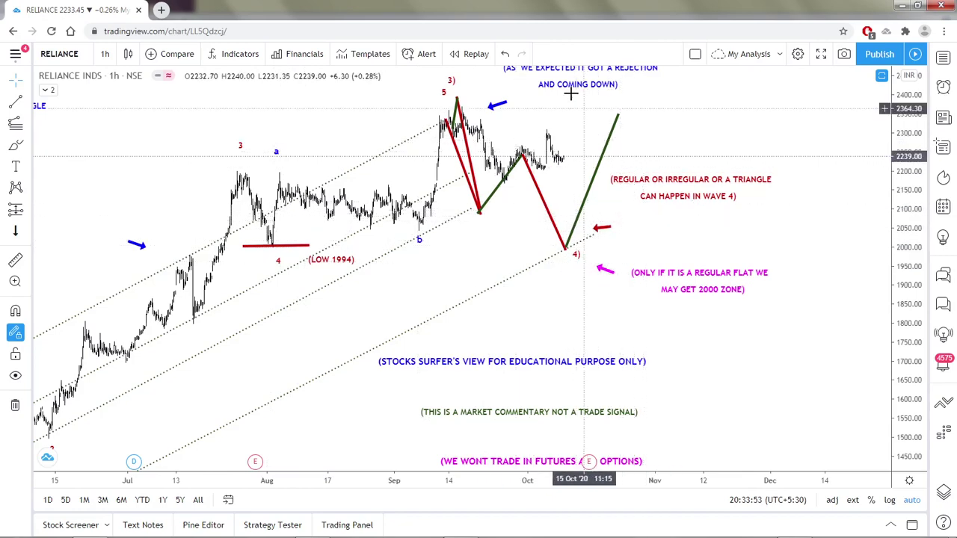
pyautogui.scroll(5, 522, 188)
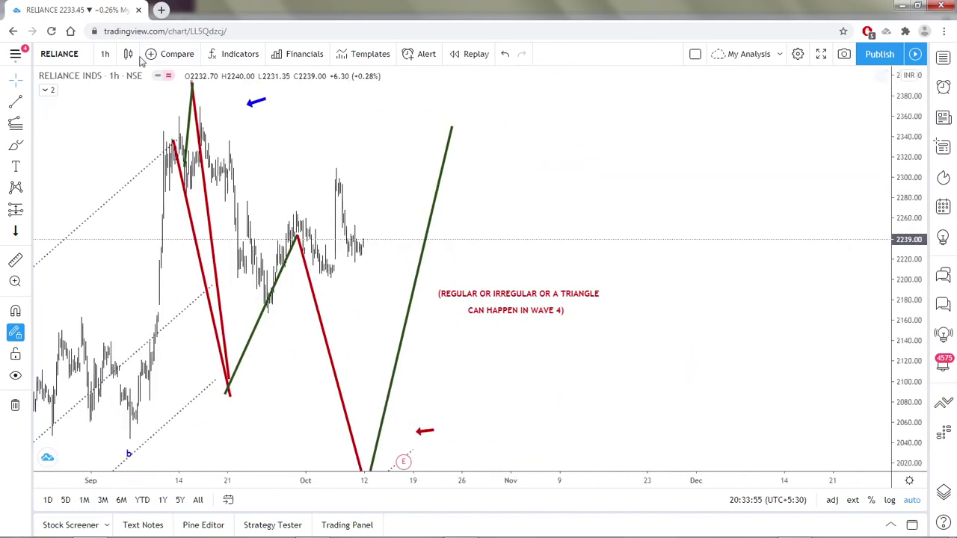
pyautogui.scroll(-5, 576, 167)
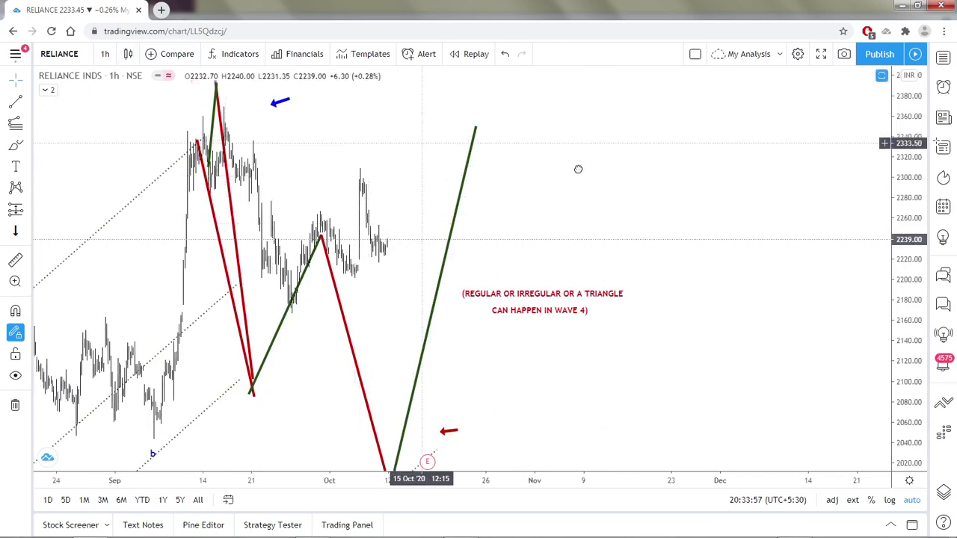
pyautogui.scroll(5, 645, 217)
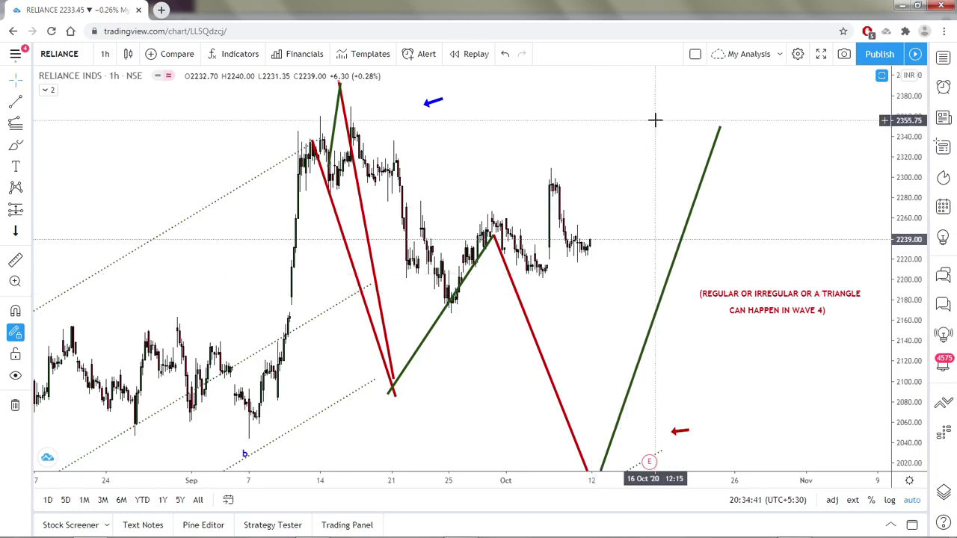
# - Draw Reliance's blue projected path with trend lines from about 2227 to 2274, 2095, 2127 and 2051 between 9 and 21 October
pyautogui.click(15, 101)
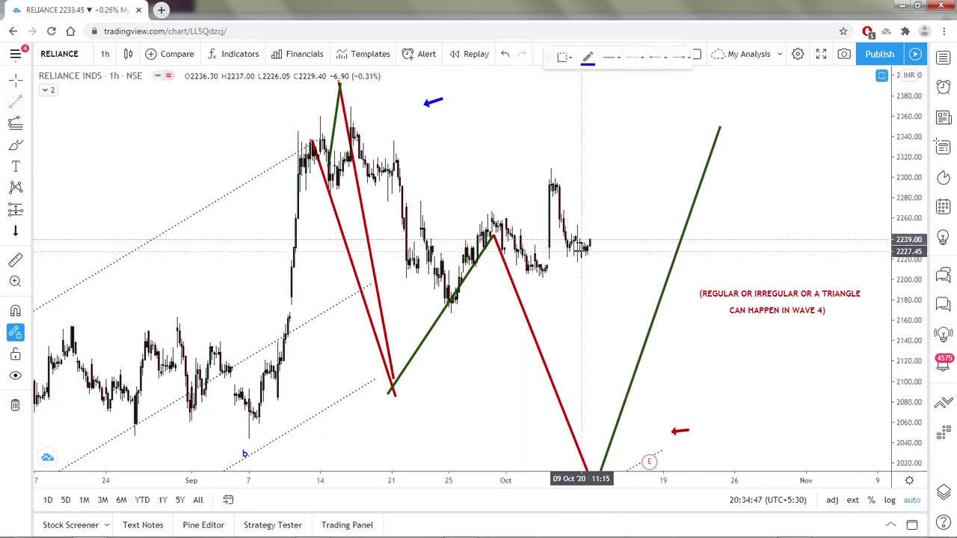
pyautogui.click(590, 247)
pyautogui.click(598, 204)
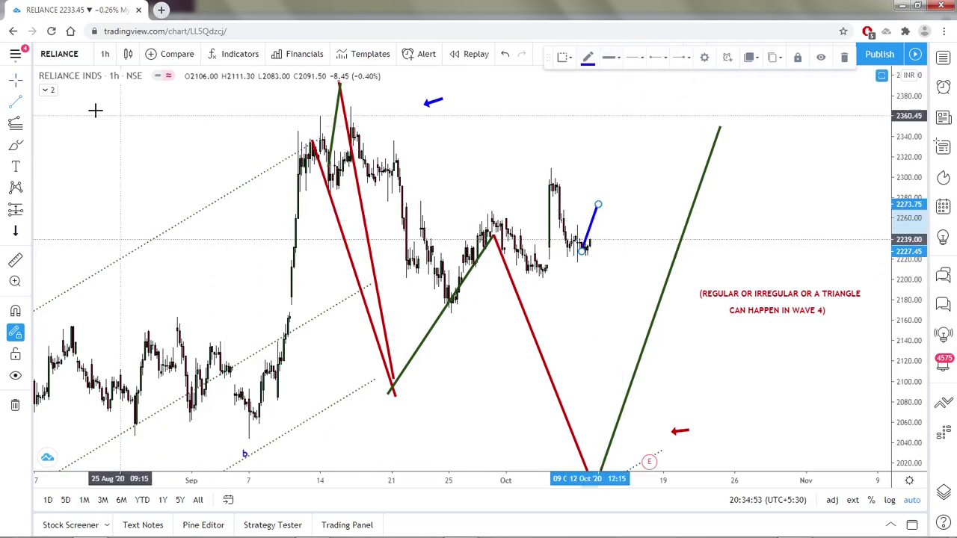
pyautogui.click(650, 386)
pyautogui.click(670, 352)
pyautogui.doubleClick(692, 431)
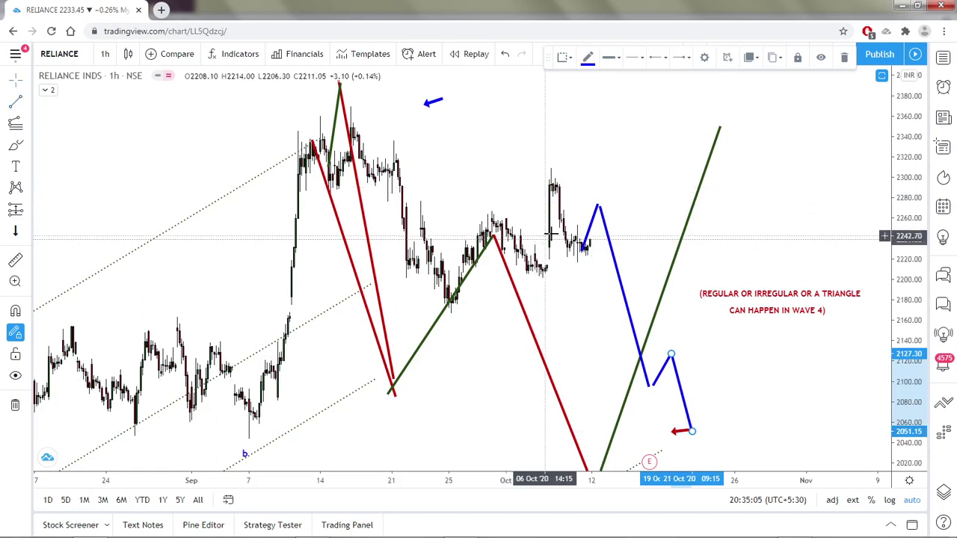
# - Draw a rising blue trend line from about 2188.80 on 14 October to about 2336.45 on 16 October
pyautogui.click(17, 103)
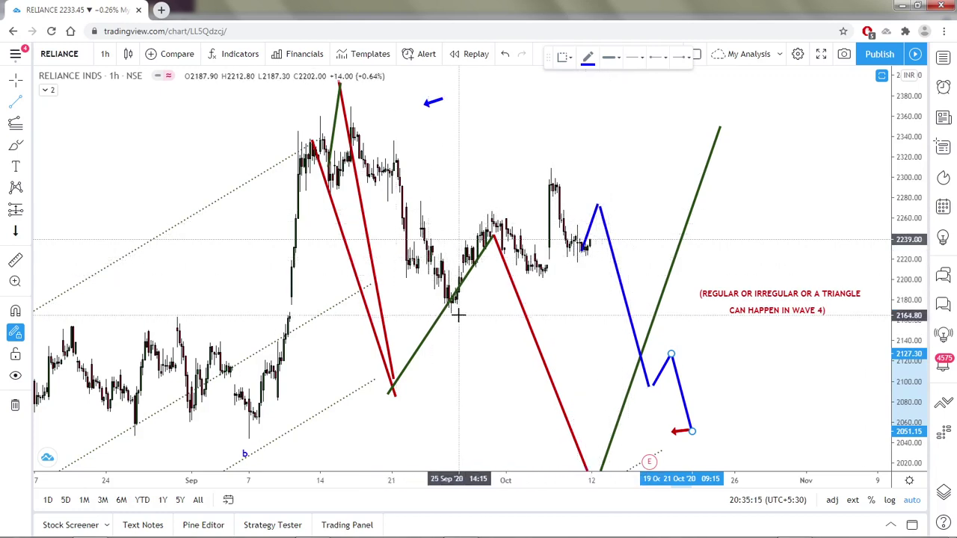
pyautogui.click(625, 290)
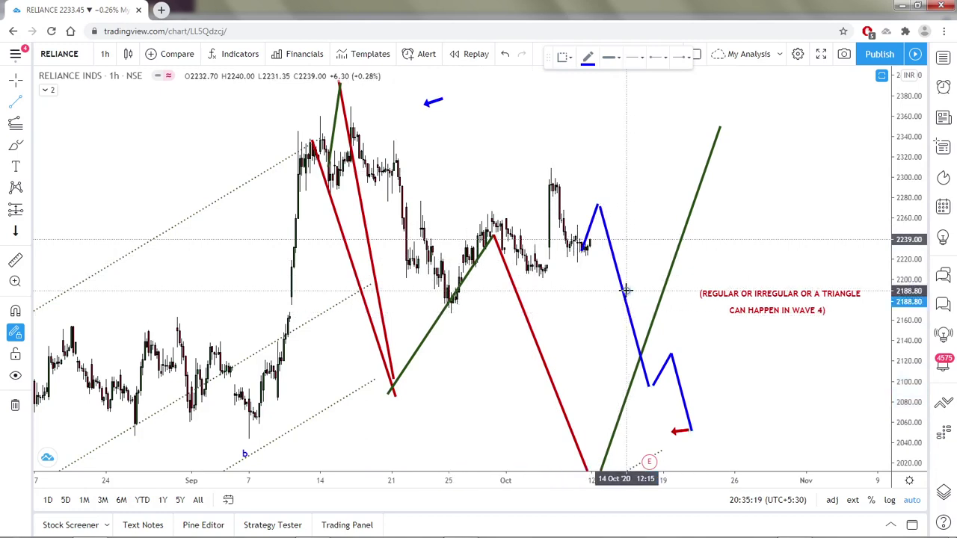
pyautogui.click(657, 140)
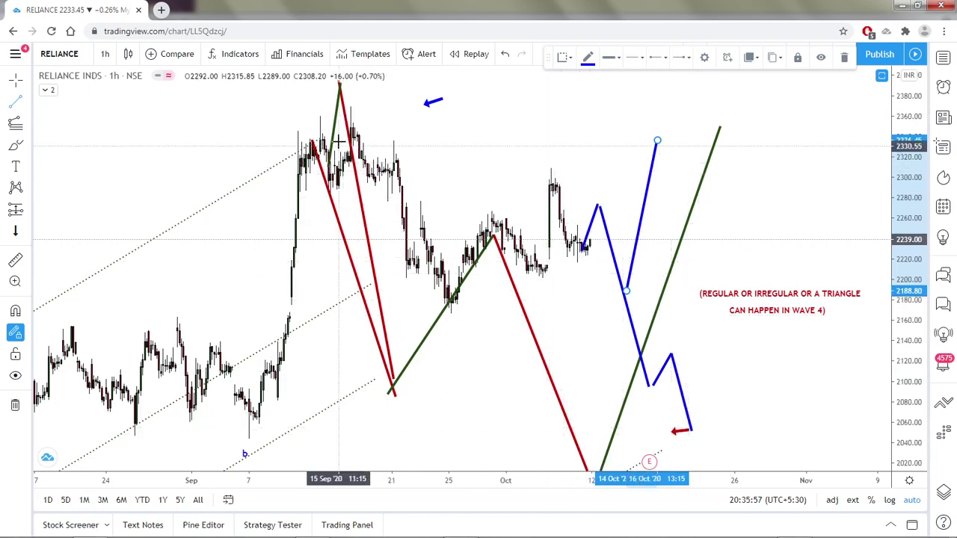
# - Move the rising blue trend line down along the falling path so it runs from about 2162.45 to 2310.05
pyautogui.scroll(-2, 535, 294)
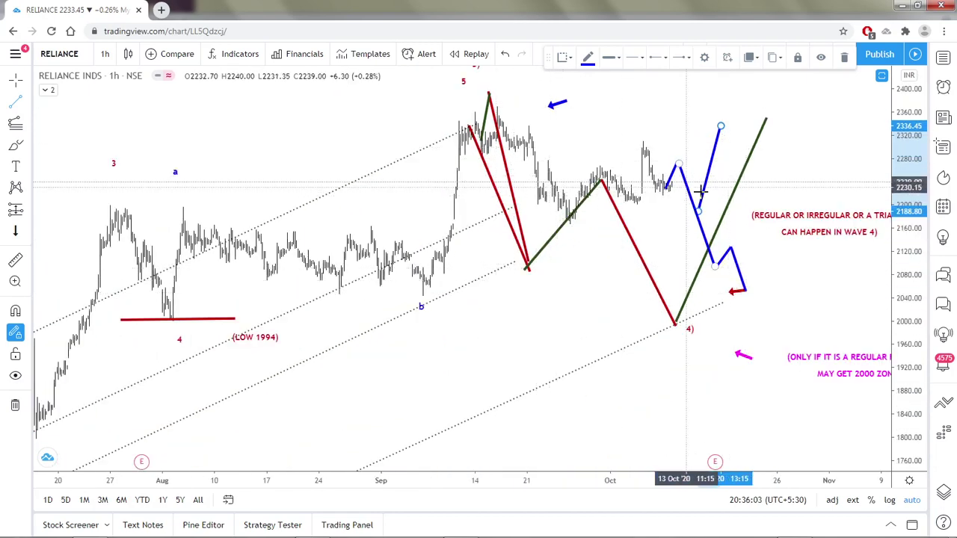
pyautogui.scroll(2, 636, 202)
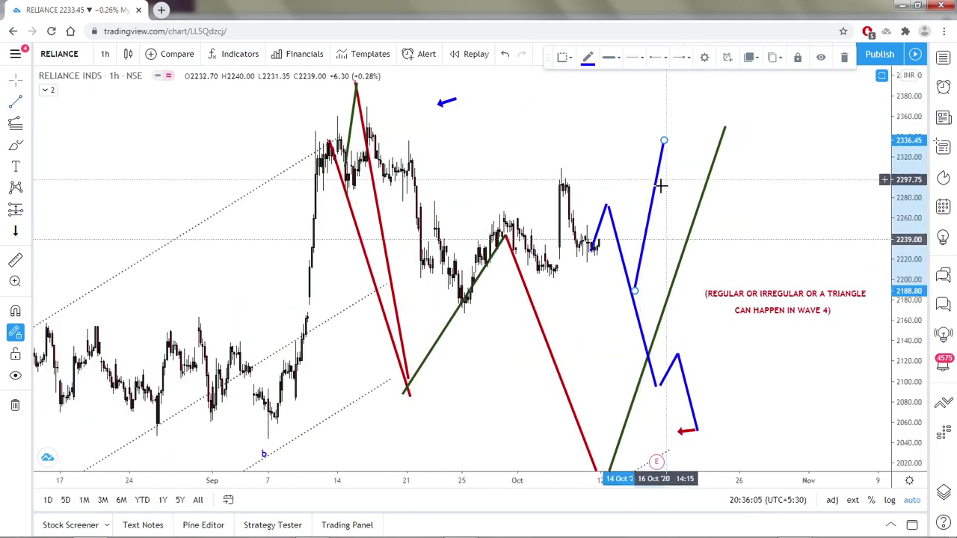
pyautogui.moveTo(655, 200); pyautogui.dragTo(654, 223)
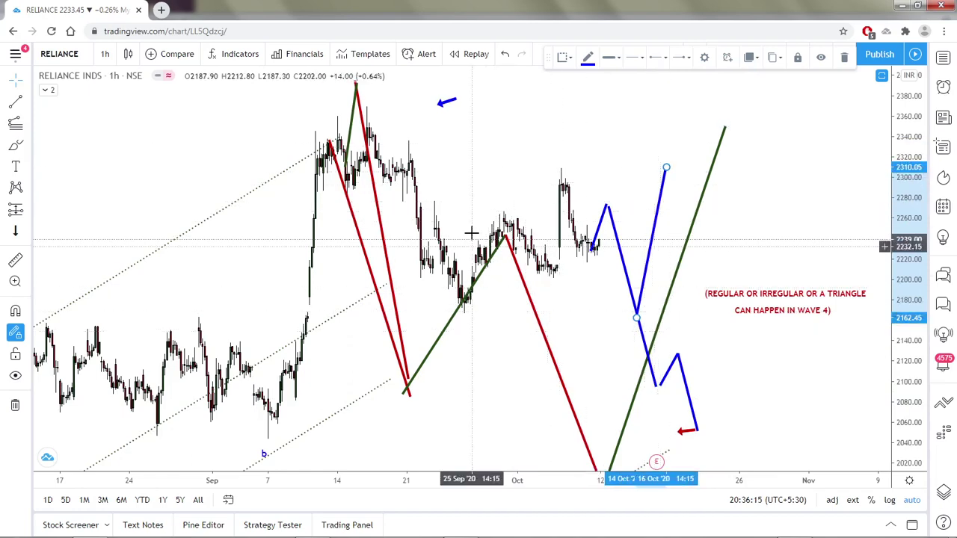
# - Switch the chart to the NSE stock Bajaj Finance Ltd (BAJFINANCE)
pyautogui.click(67, 54)
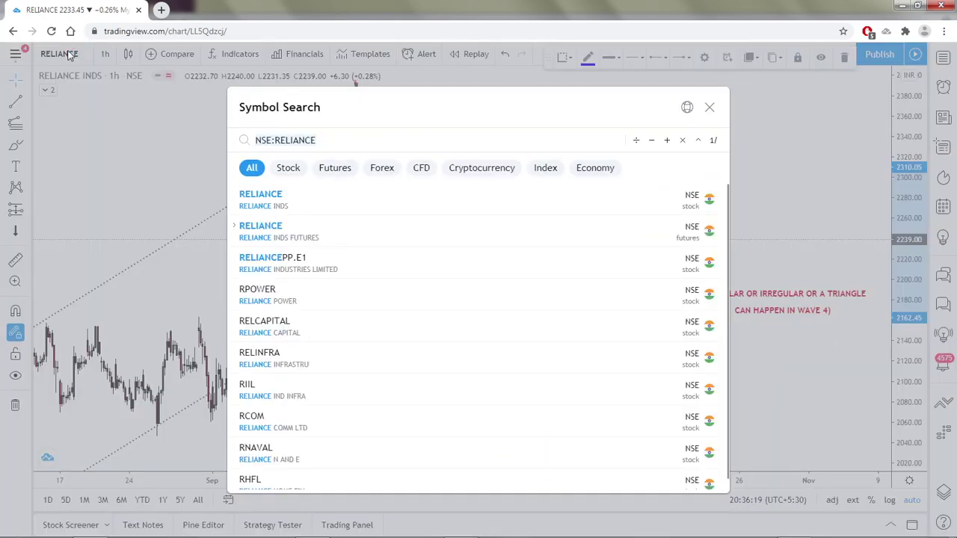
pyautogui.write('BAJ')
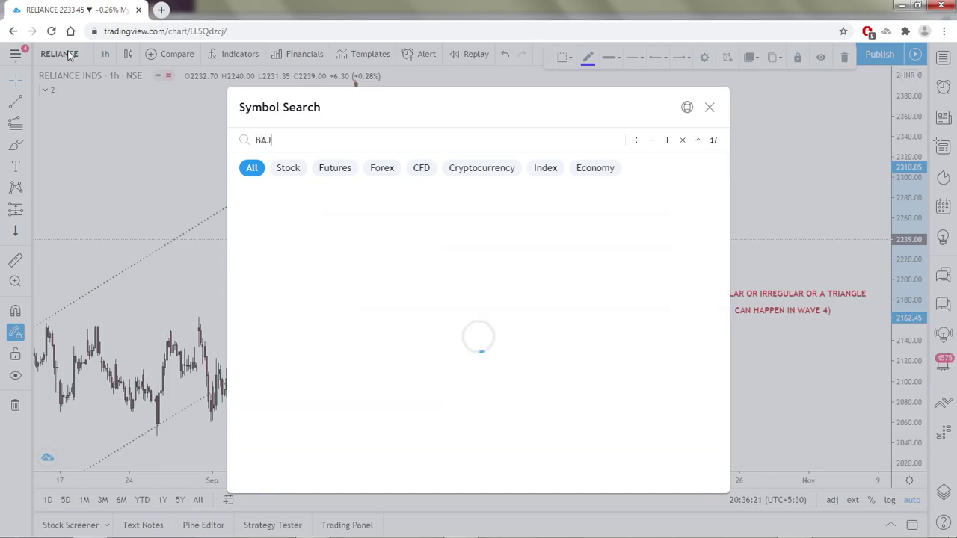
pyautogui.write('AJ FINA')
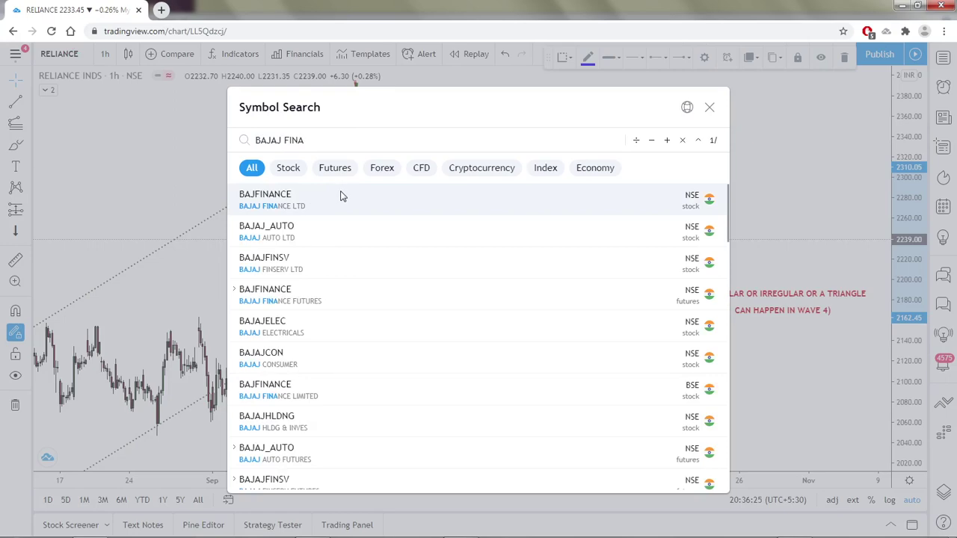
pyautogui.click(342, 196)
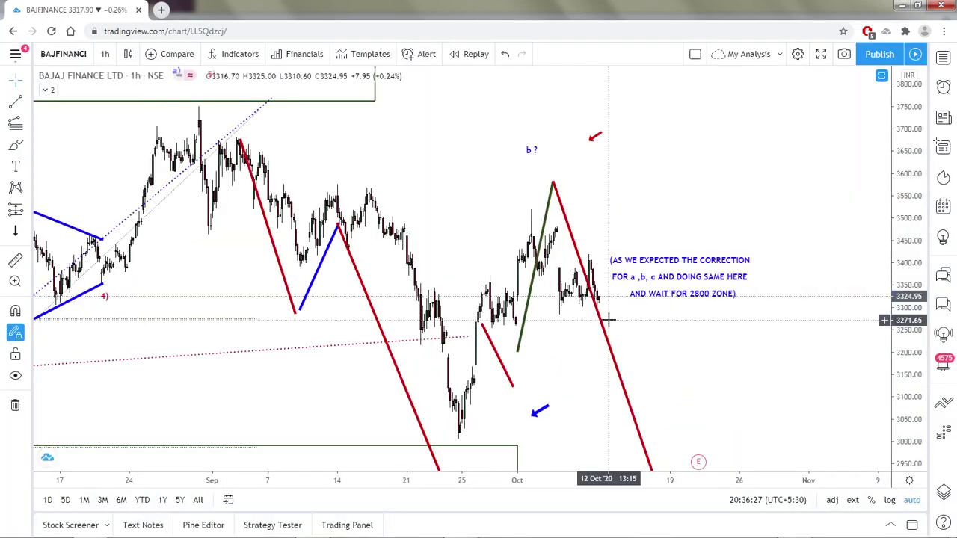
# - Examine Bajaj Finance's a, b, c correction since the September high and the projected red path toward the 2800 zone
pyautogui.scroll(-3, 711, 401)
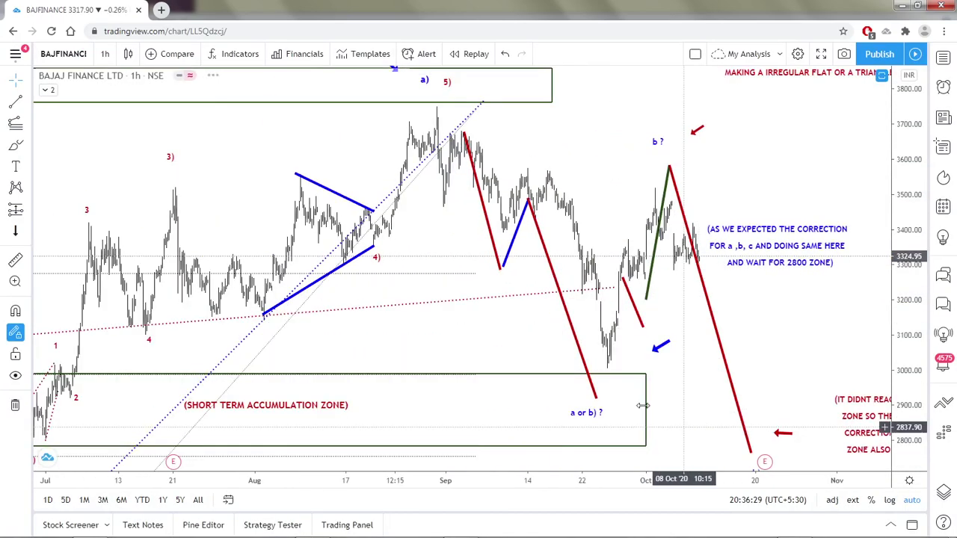
pyautogui.scroll(3, 658, 309)
pyautogui.click(563, 356)
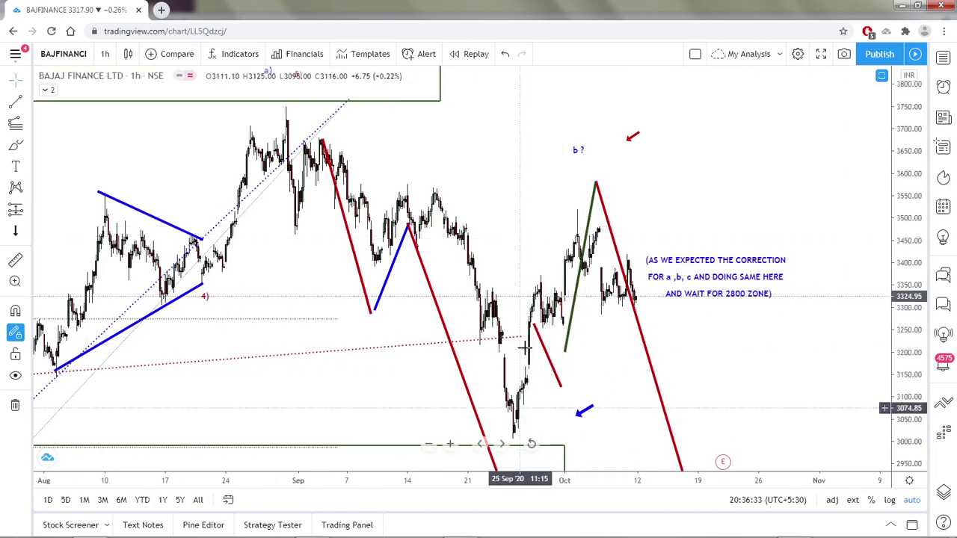
pyautogui.click(544, 252)
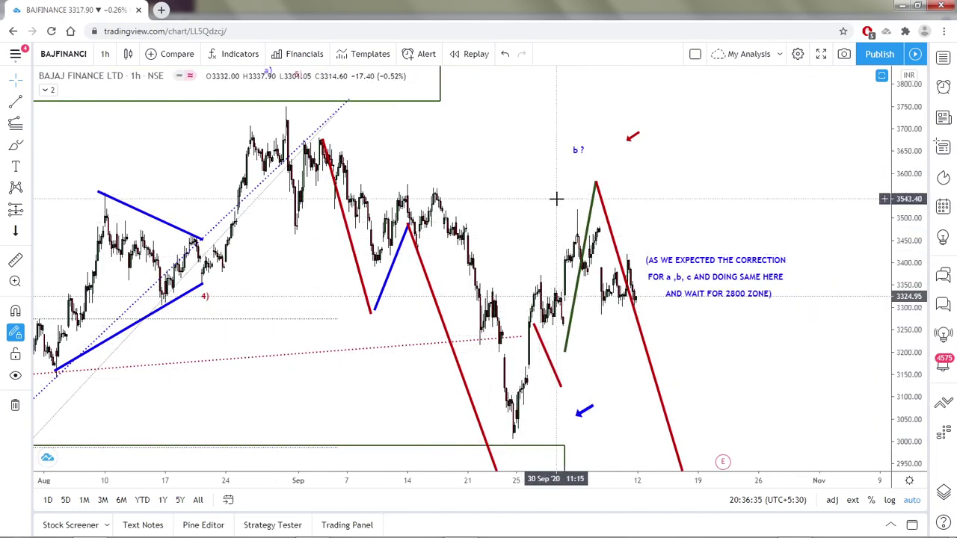
pyautogui.scroll(-1, 594, 255)
pyautogui.scroll(-2, 595, 254)
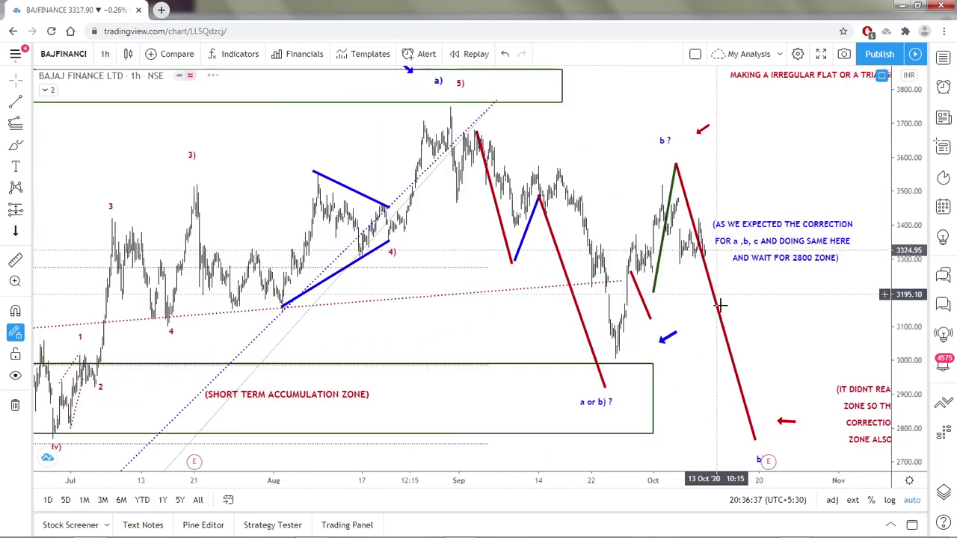
pyautogui.scroll(2, 662, 203)
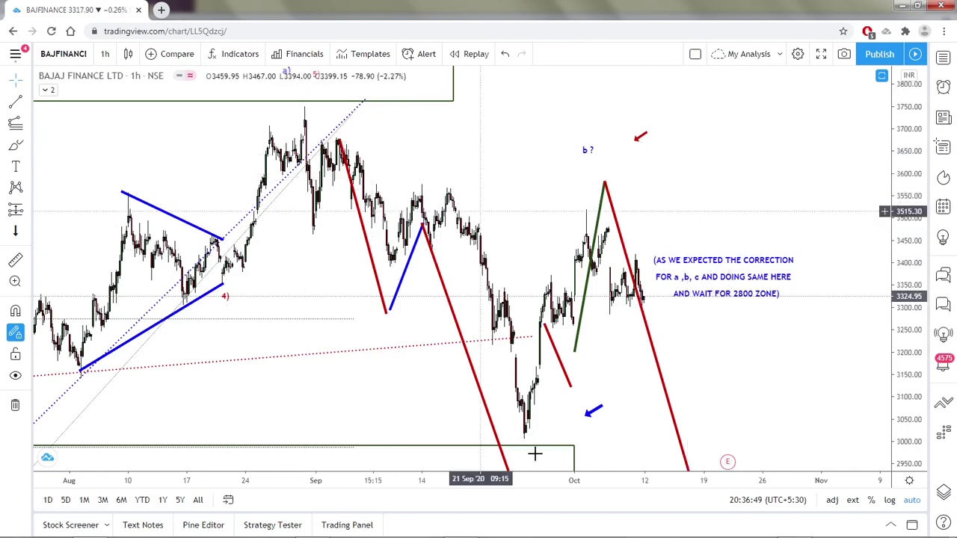
pyautogui.scroll(-4, 758, 363)
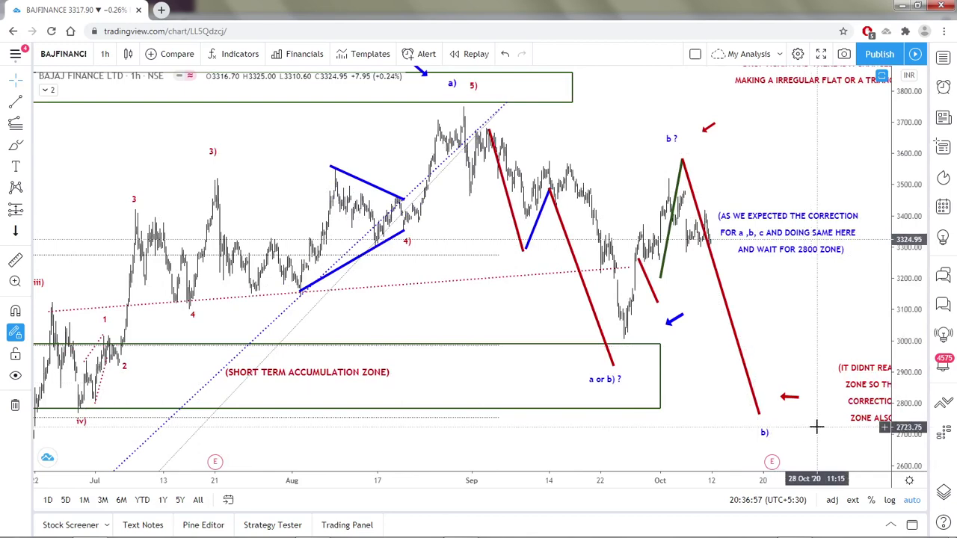
# - Examine Bajaj Finance's wider wave structure, Fibonacci retracement levels, short term accumulation zone and the notes beside the b) projection
pyautogui.click(623, 344)
pyautogui.scroll(-3, 623, 345)
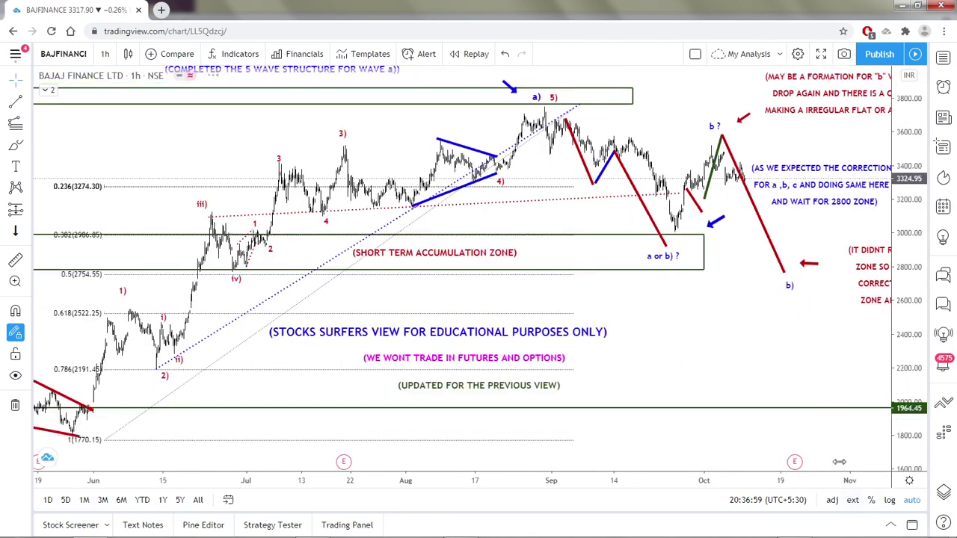
pyautogui.scroll(-3, 826, 297)
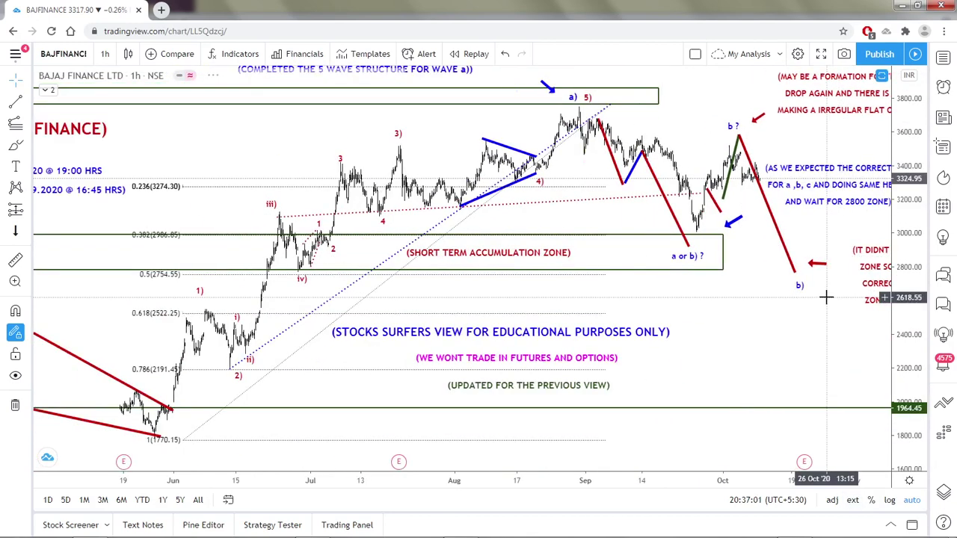
pyautogui.scroll(-1, 822, 314)
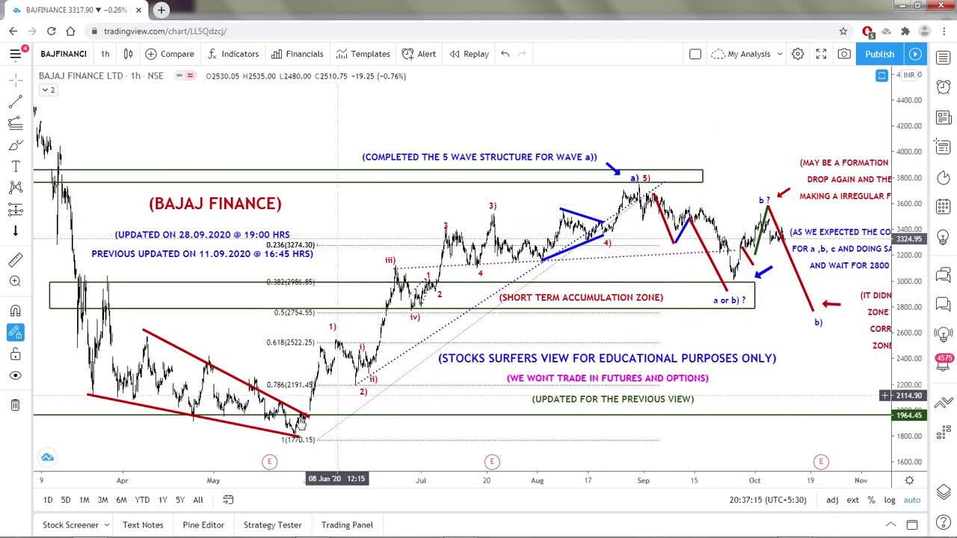
pyautogui.scroll(2, 718, 224)
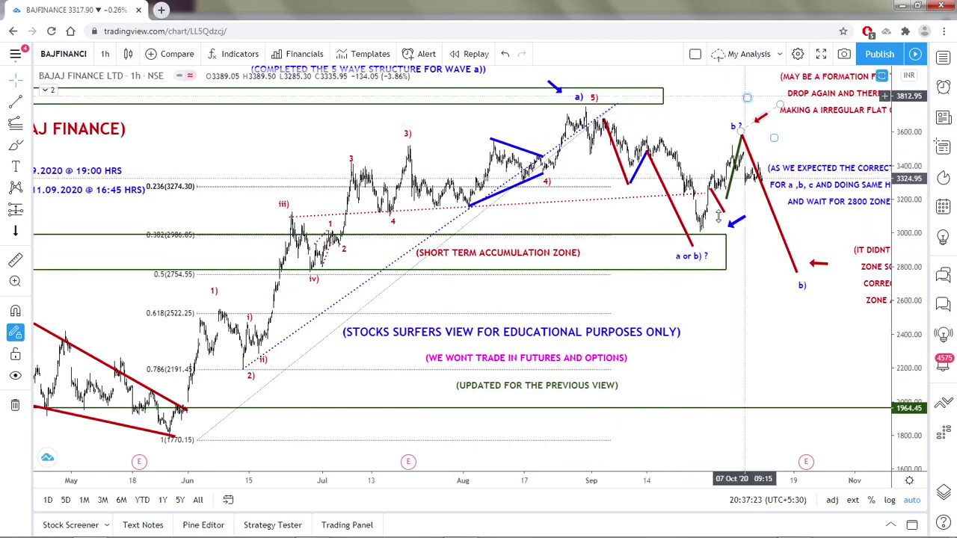
pyautogui.scroll(2, 717, 228)
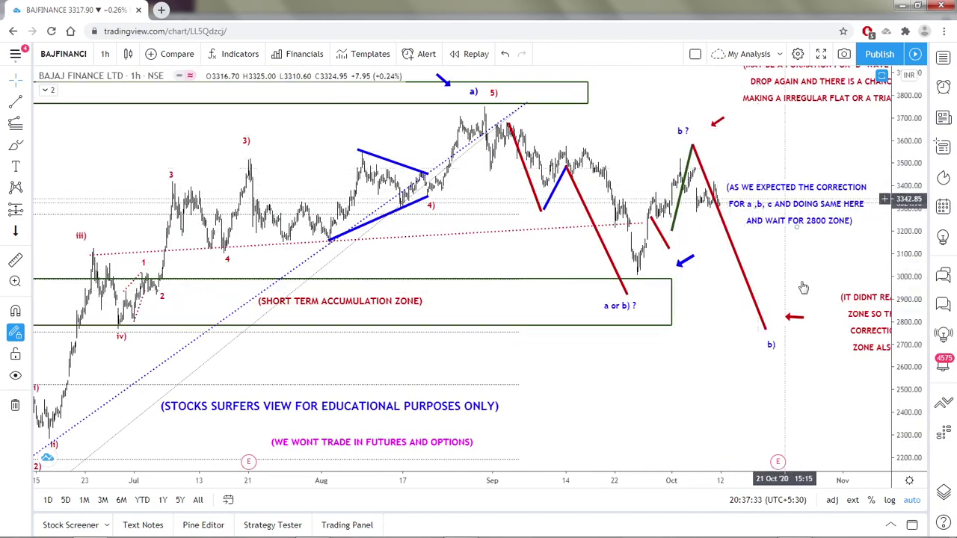
pyautogui.click(773, 304)
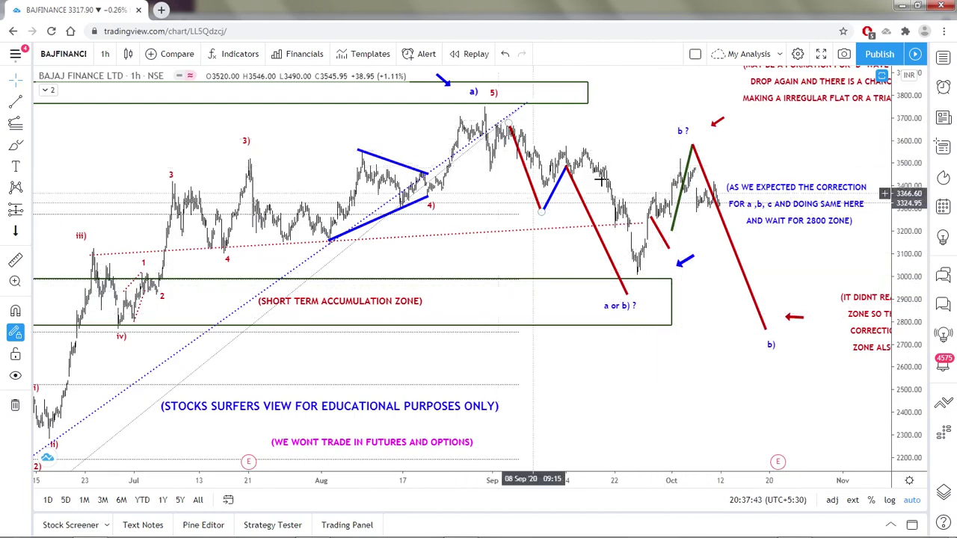
pyautogui.scroll(-3, 548, 199)
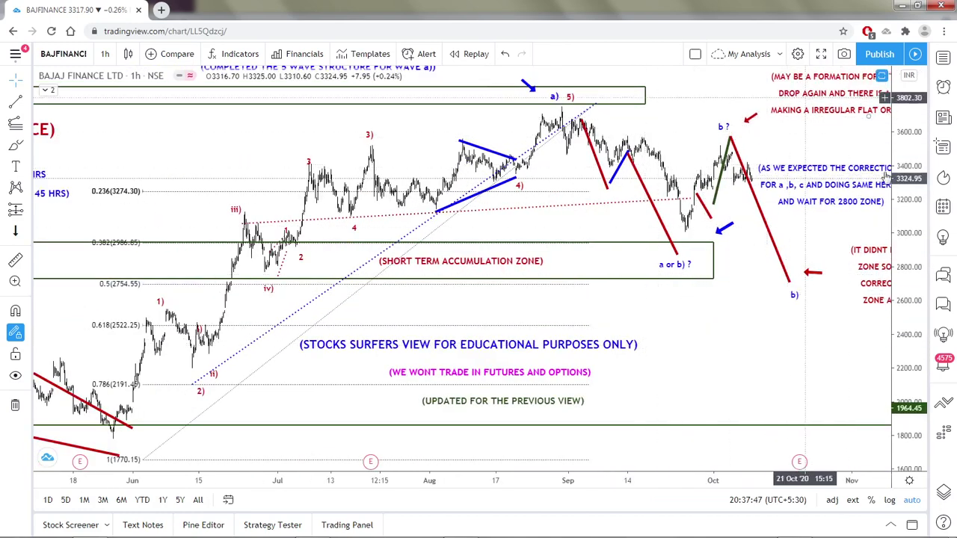
# - Check the watchlist image in Windows Photo Viewer for the next stock and load the NSE stock SUNTV in the TradingView chart
pyautogui.click(69, 59)
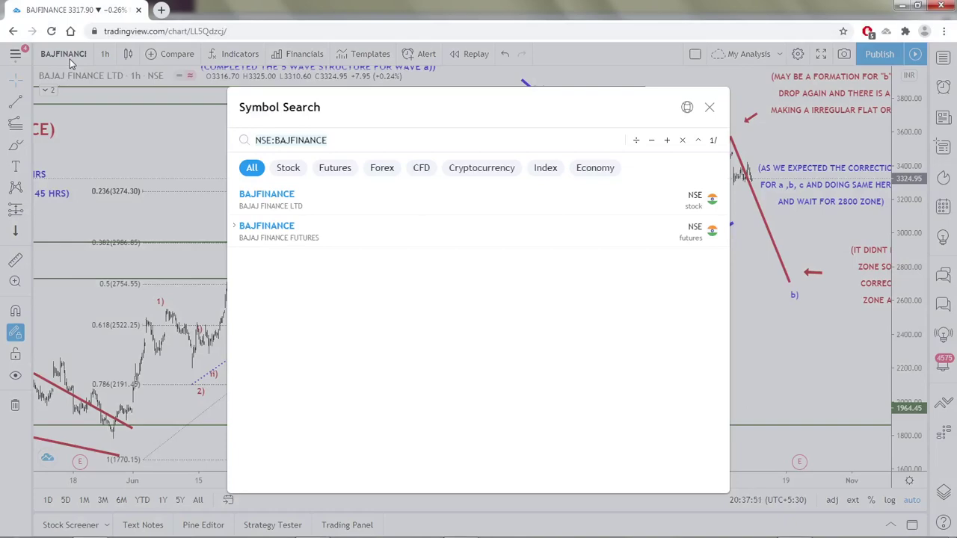
pyautogui.click(795, 526)
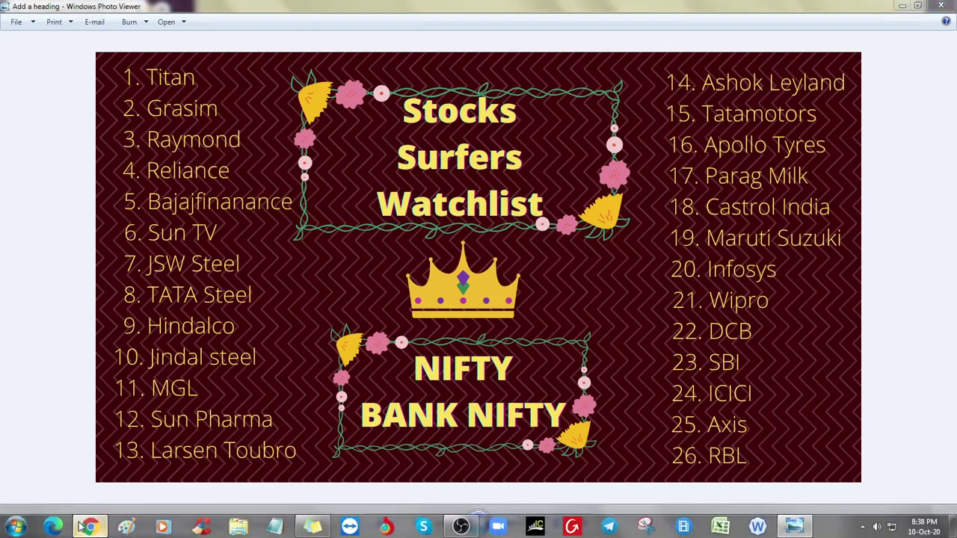
pyautogui.click(89, 526)
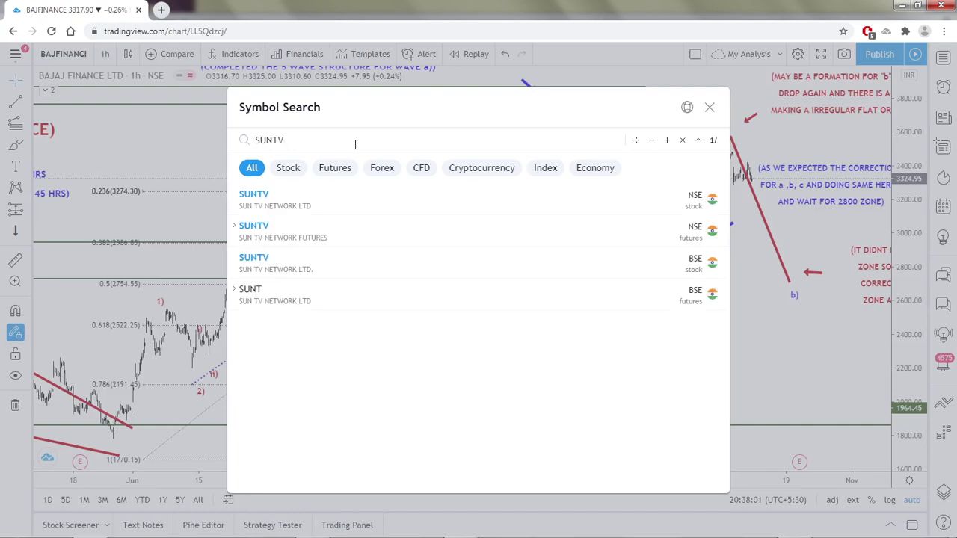
pyautogui.click(336, 203)
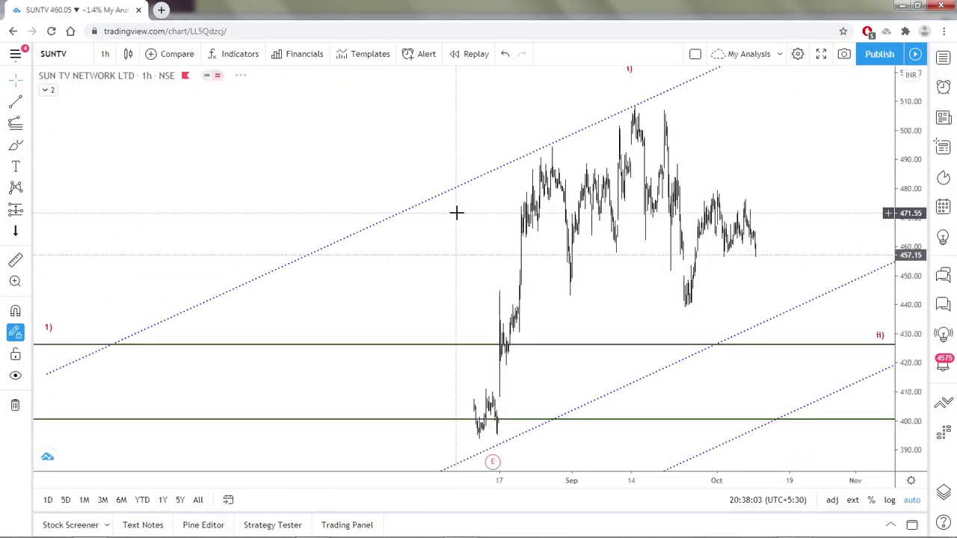
# - Review Sun TV's longer price history on the 4-hour interval and set the chart to the 1-day interval
pyautogui.scroll(-5, 457, 212)
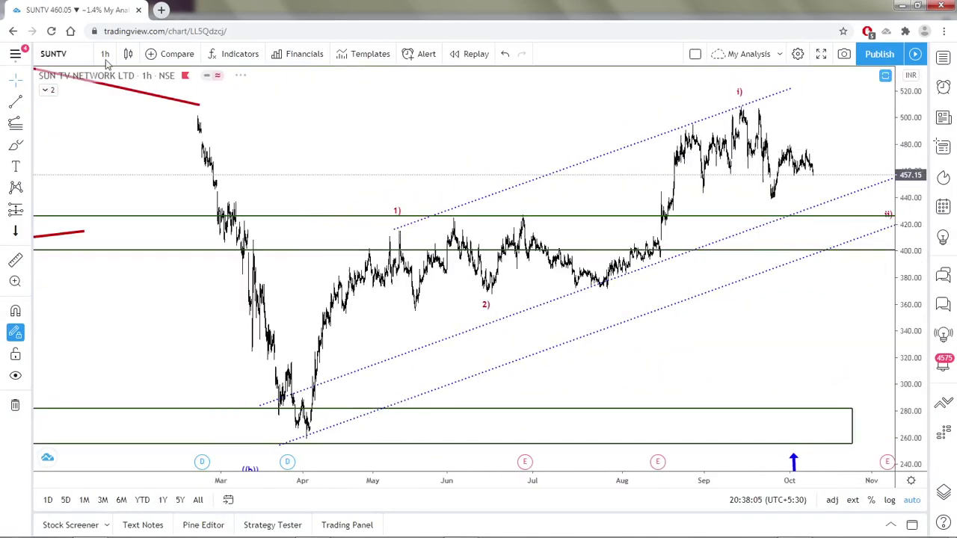
pyautogui.click(105, 54)
pyautogui.click(127, 314)
pyautogui.scroll(-5, 517, 327)
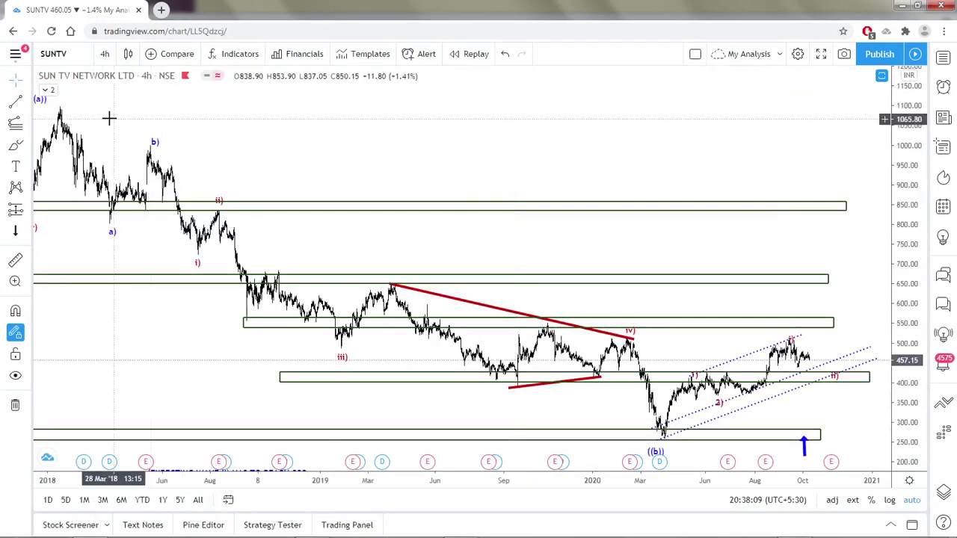
pyautogui.click(684, 381)
pyautogui.scroll(3, 635, 433)
pyautogui.click(105, 55)
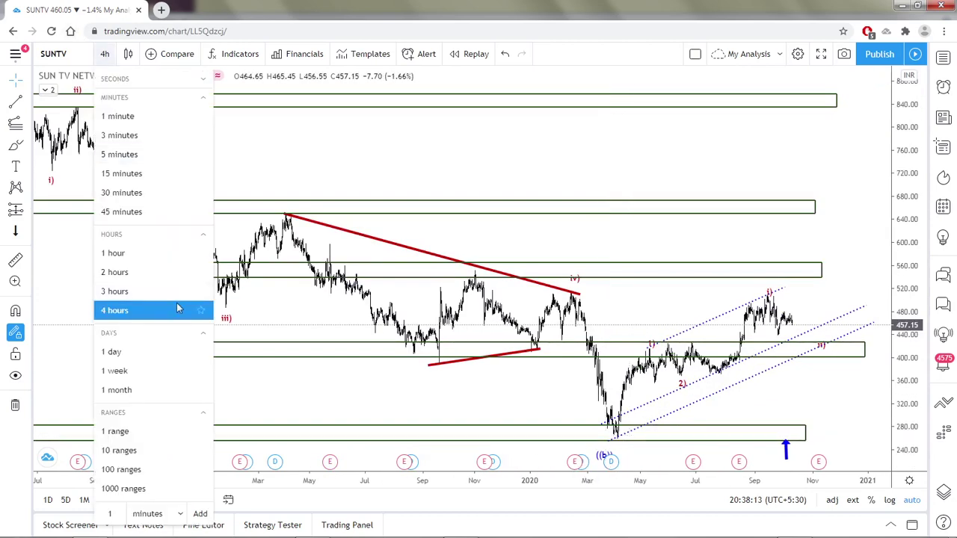
pyautogui.click(132, 355)
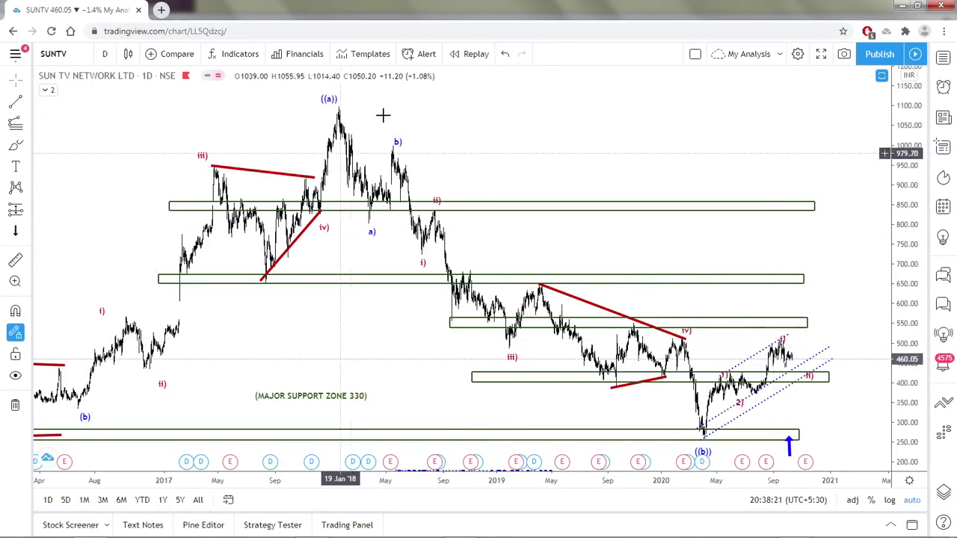
# - Examine Sun TV's daily wave count from the ((a)) high through the ((b)) low to wave i), including the dotted channel and support zones
pyautogui.click(681, 382)
pyautogui.scroll(5, 681, 389)
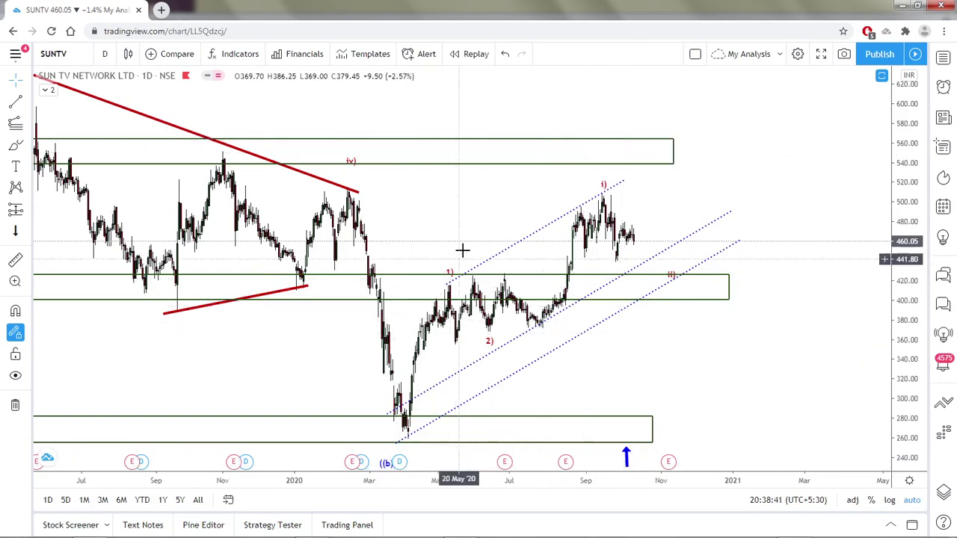
pyautogui.scroll(-3, 677, 301)
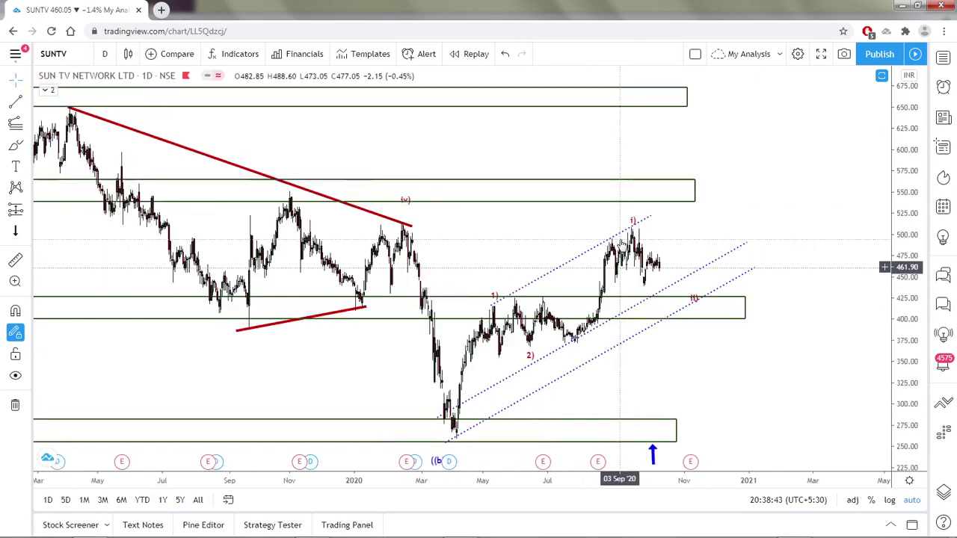
pyautogui.scroll(-4, 643, 315)
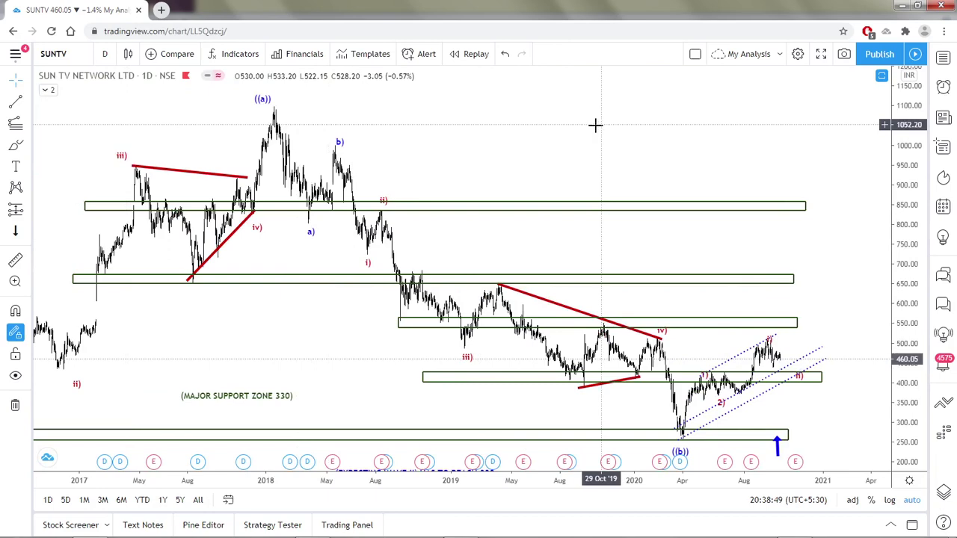
pyautogui.moveTo(595, 125); pyautogui.dragTo(310, 118)
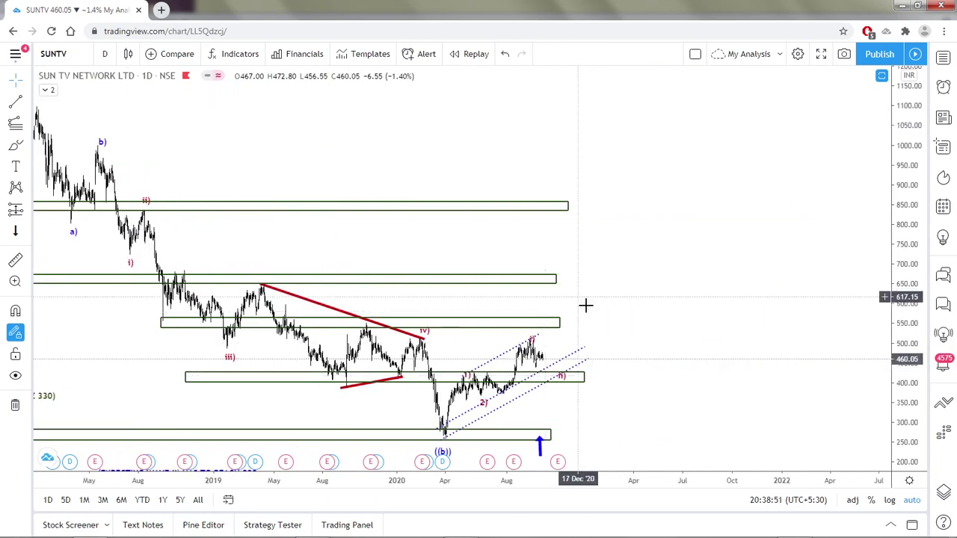
pyautogui.scroll(3, 600, 253)
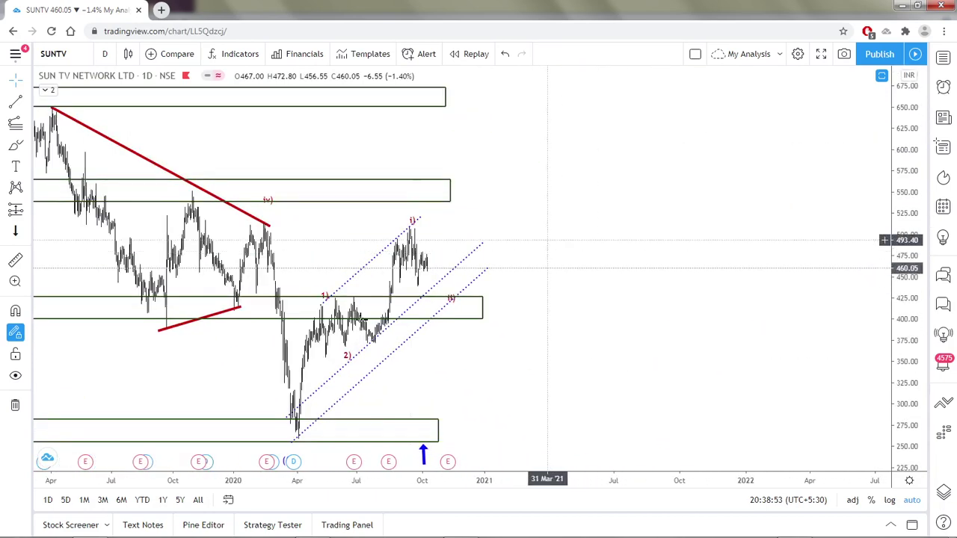
pyautogui.rightClick(482, 195)
pyautogui.click(620, 180)
pyautogui.hscroll(-5, 632, 253)
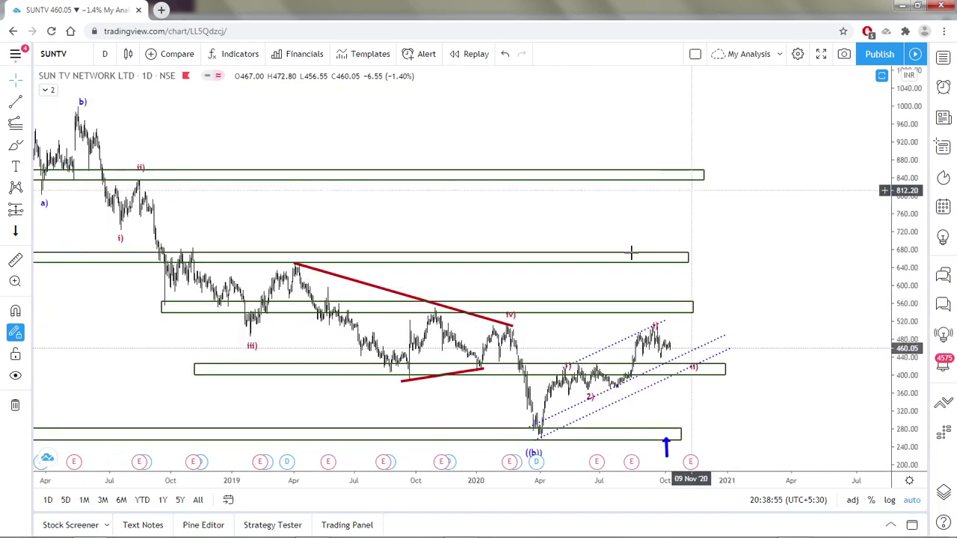
pyautogui.scroll(5, 632, 253)
pyautogui.click(471, 137)
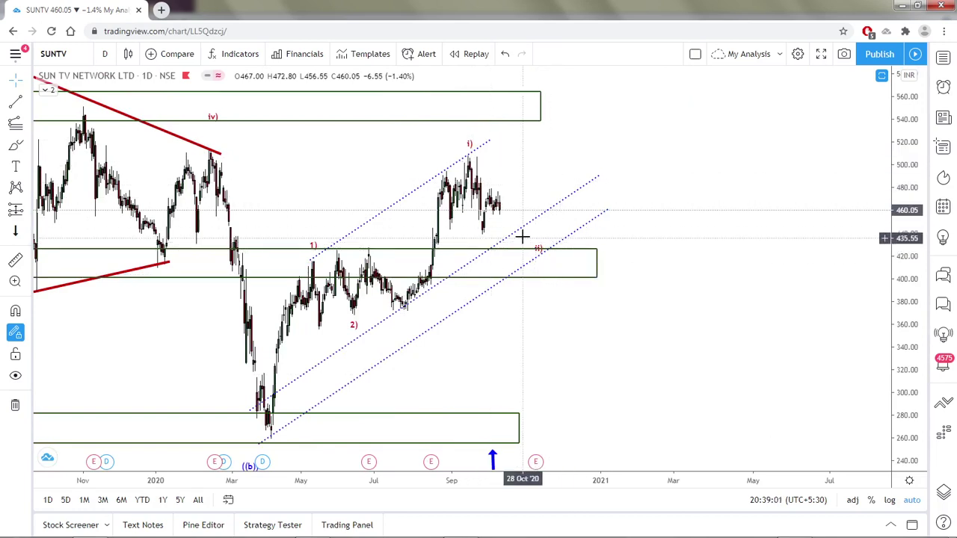
# - Draw a short rising trend line from about 459.70 at Sun TV's latest candle to about 493.35 on 19 October and colour it dark red
pyautogui.click(508, 217)
pyautogui.click(504, 211)
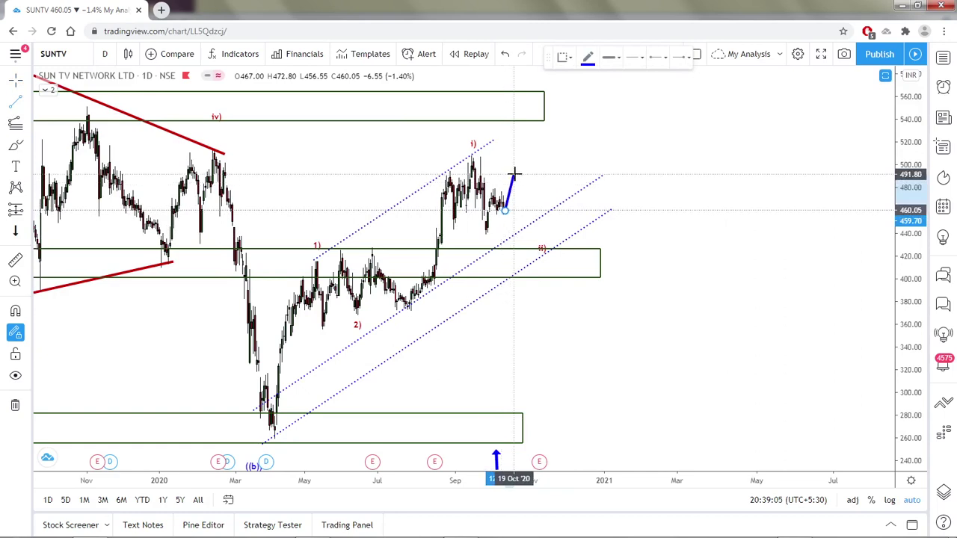
pyautogui.click(514, 172)
pyautogui.click(588, 58)
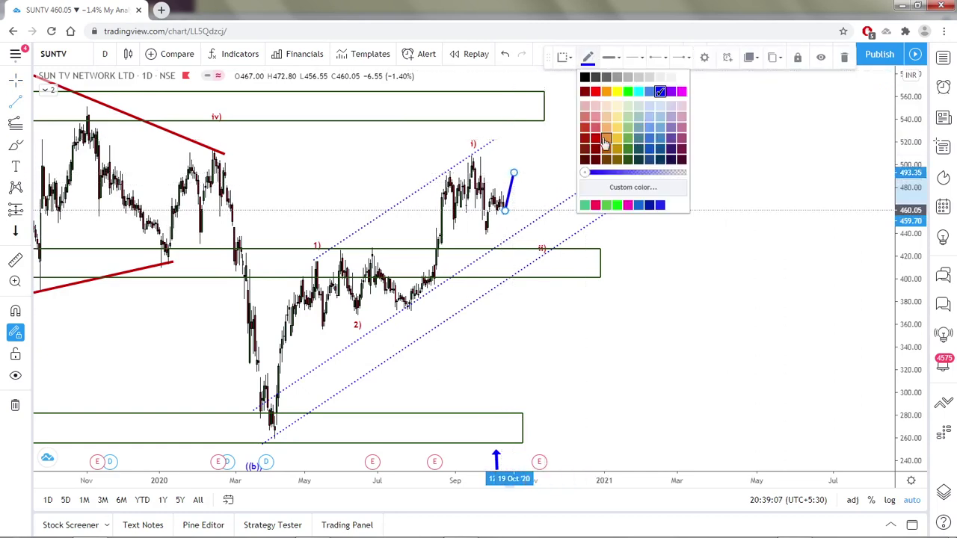
pyautogui.click(596, 138)
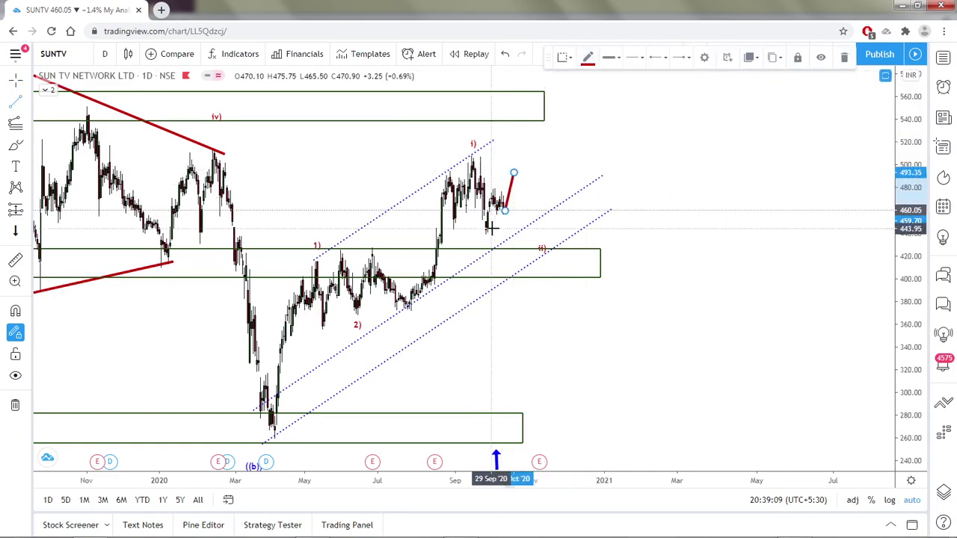
# - Draw a falling dark red trend line from the rising line's end to about 422.90 and extend the rising line to about 535
pyautogui.click(515, 172)
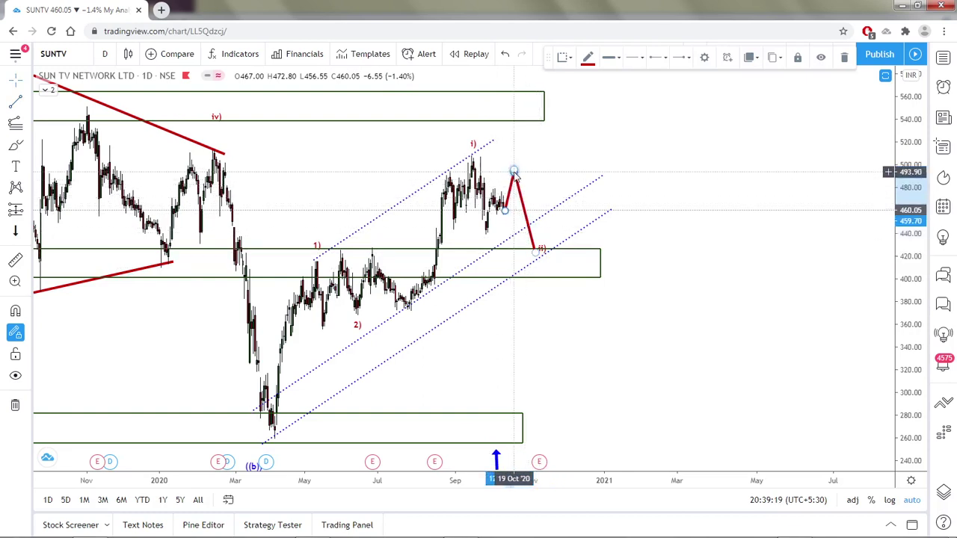
pyautogui.moveTo(514, 174); pyautogui.dragTo(527, 123)
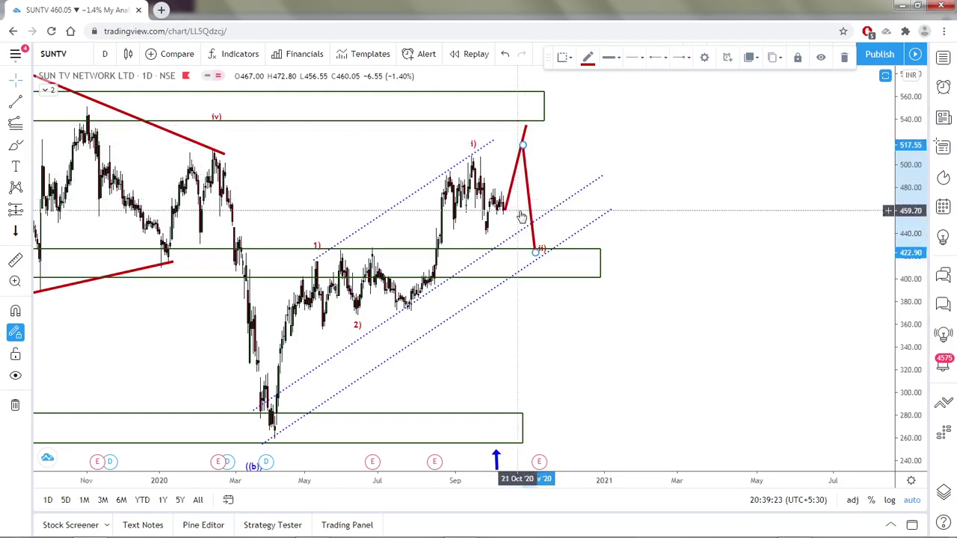
pyautogui.moveTo(536, 252)
pyautogui.mouseDown()
pyautogui.moveTo(543, 230)
pyautogui.moveTo(543, 239)
pyautogui.mouseUp()
pyautogui.click(551, 228)
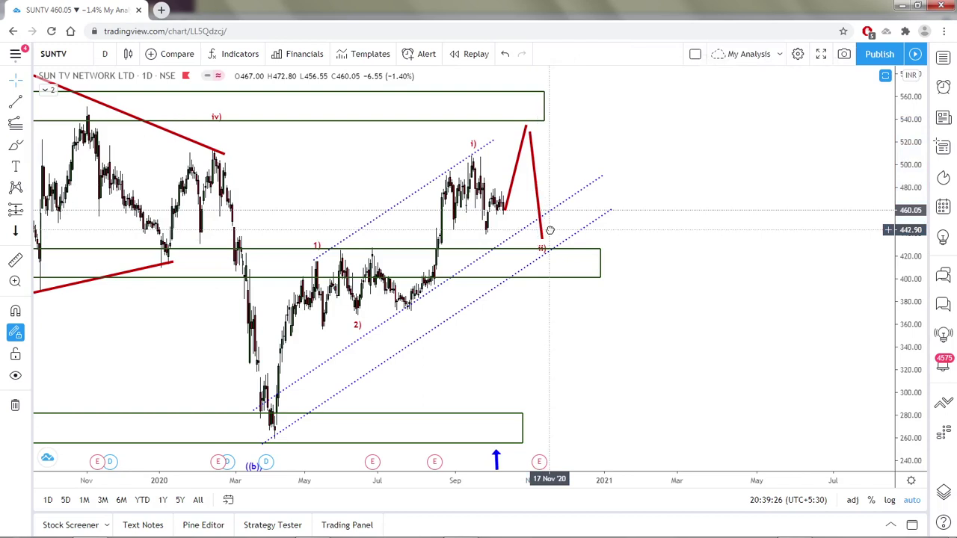
# - Run the falling line from the 535.40 peak to the upper support channel line on about 18 November, and move the ii) label just below its end
pyautogui.click(526, 128)
pyautogui.moveTo(549, 234); pyautogui.dragTo(560, 246)
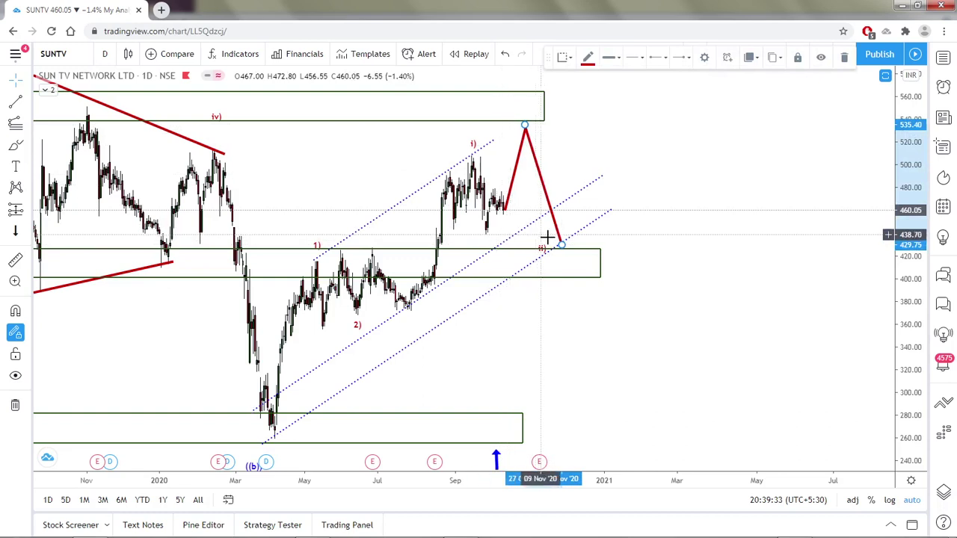
pyautogui.moveTo(561, 246); pyautogui.dragTo(551, 204)
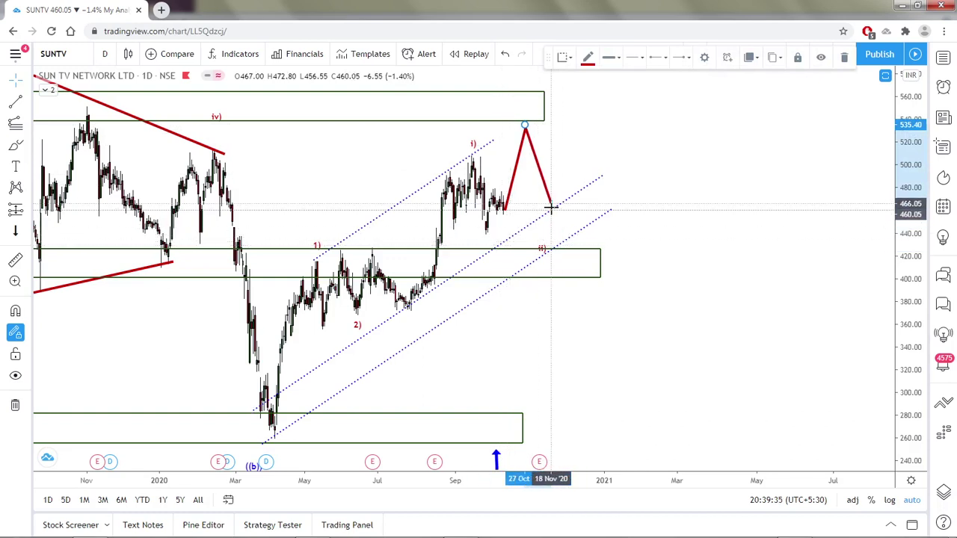
pyautogui.moveTo(545, 252); pyautogui.dragTo(554, 222)
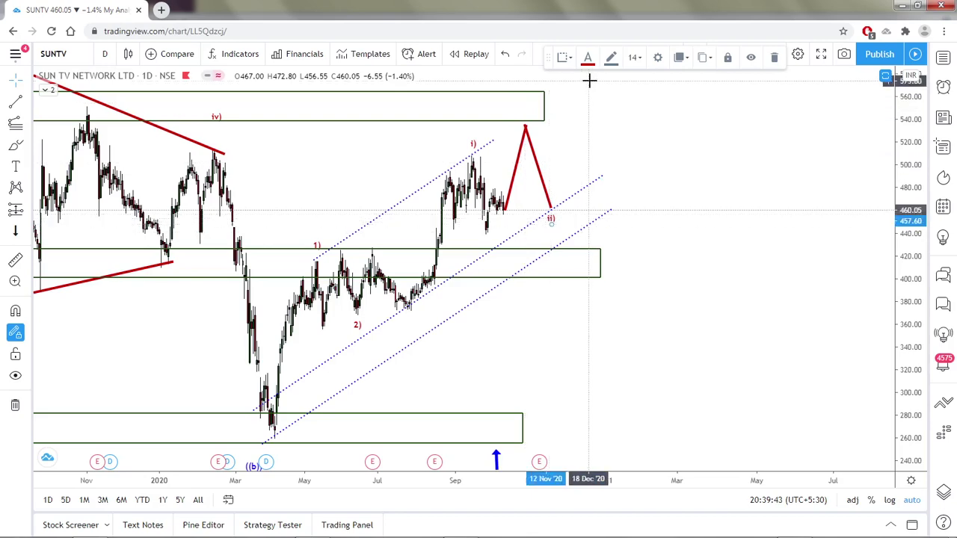
# - Examine Sun TV's projected rise and wave ii) pullback against the longer daily wave count and the horizontal price zones
pyautogui.scroll(-3, 656, 216)
pyautogui.scroll(-3, 696, 112)
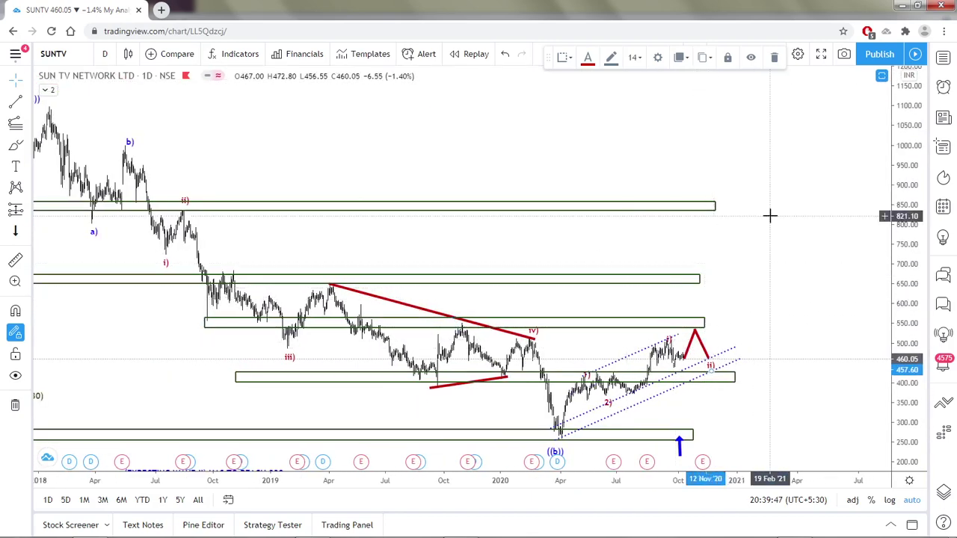
pyautogui.scroll(5, 726, 239)
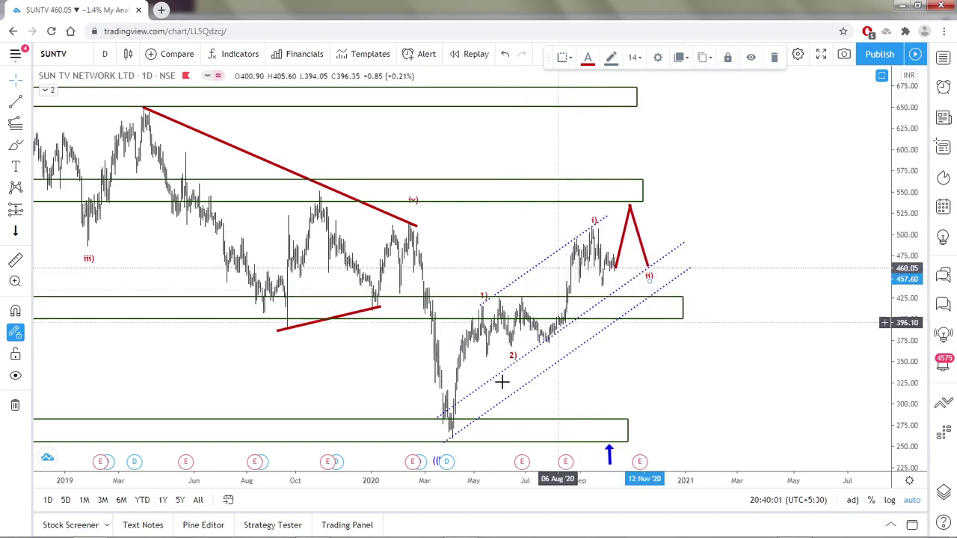
pyautogui.scroll(-2, 514, 425)
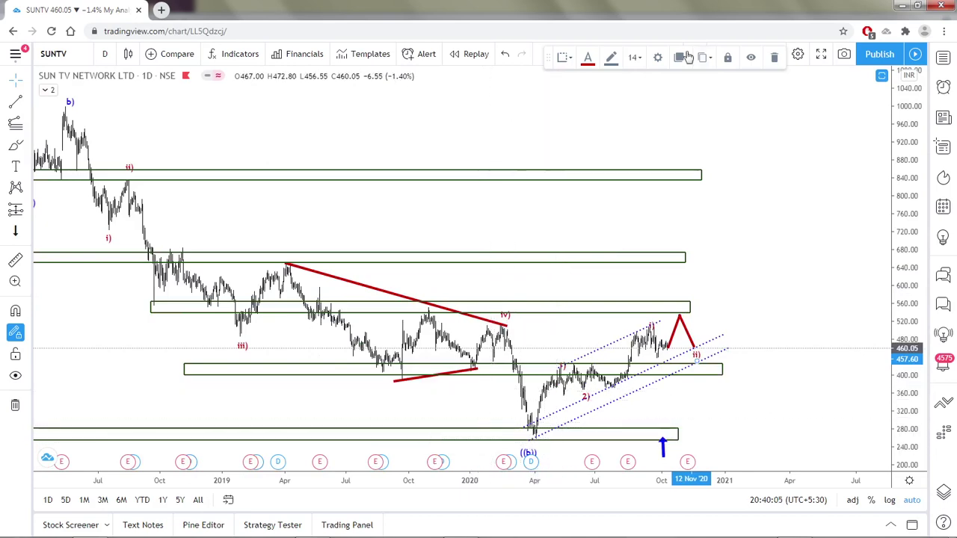
pyautogui.scroll(4, 594, 384)
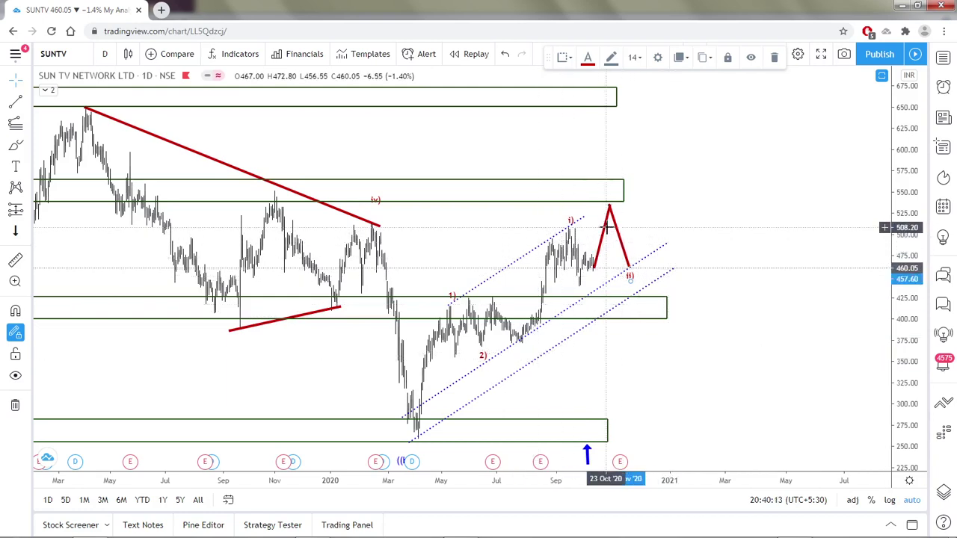
pyautogui.scroll(2, 608, 228)
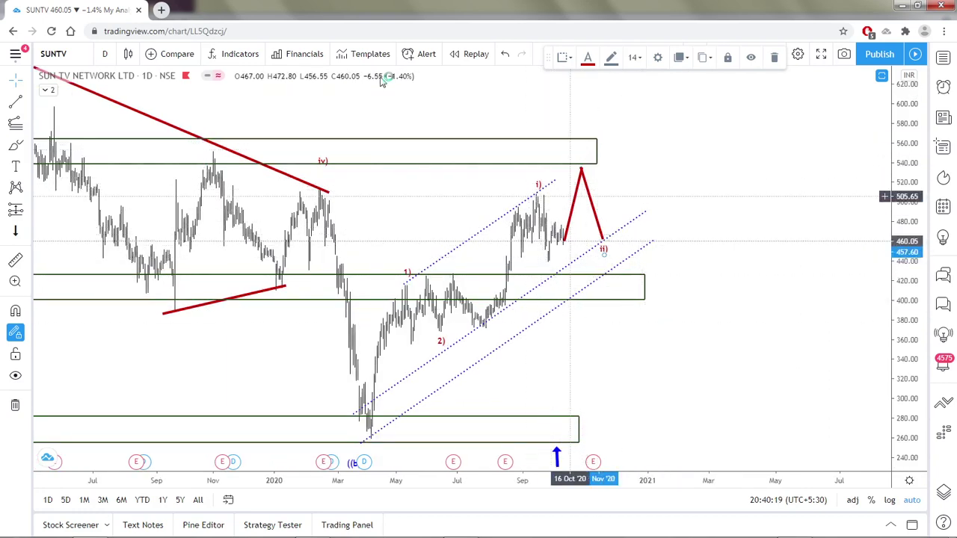
# - Search for JSW and load the NSE stock JSWSTEEL in the chart
pyautogui.click(62, 56)
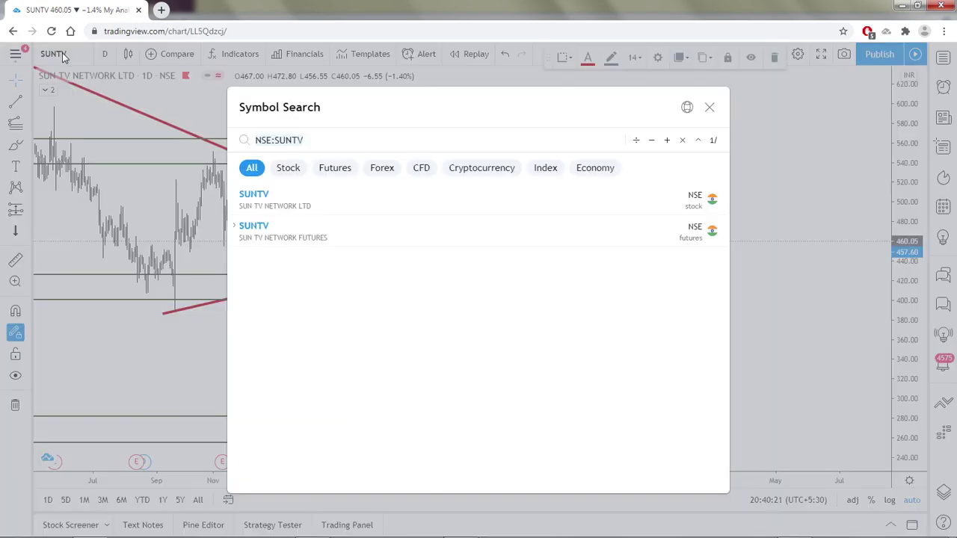
pyautogui.write('JSW')
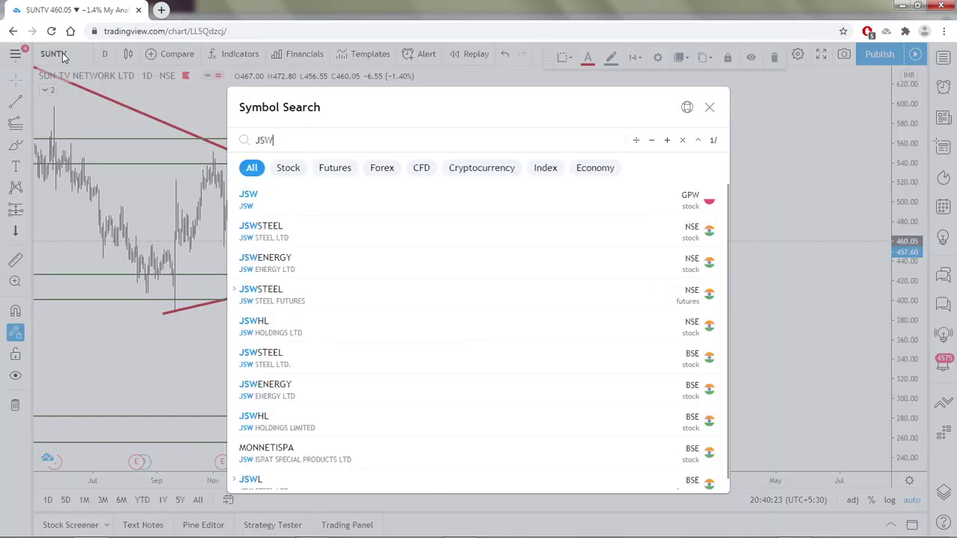
pyautogui.click(316, 239)
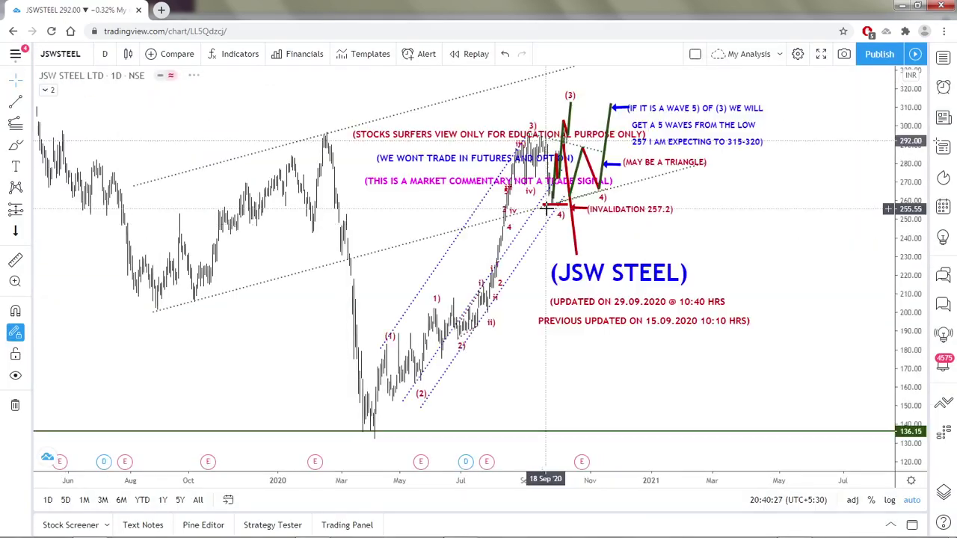
# - Review JSW Steel's daily wave count from the March low through wave 3) to wave 4), including the invalidation level and projected paths
pyautogui.scroll(5, 561, 224)
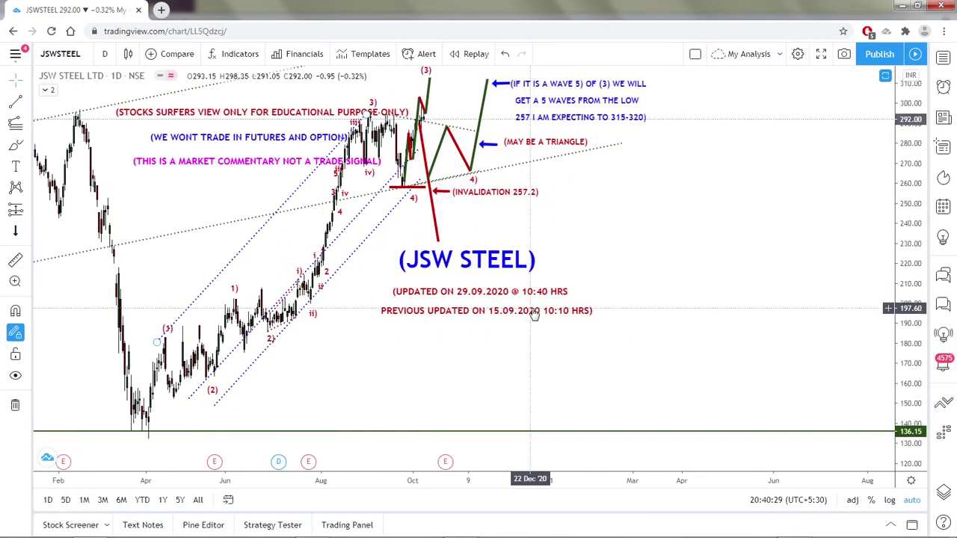
pyautogui.rightClick(586, 252)
pyautogui.click(344, 377)
pyautogui.moveTo(344, 377); pyautogui.dragTo(720, 395)
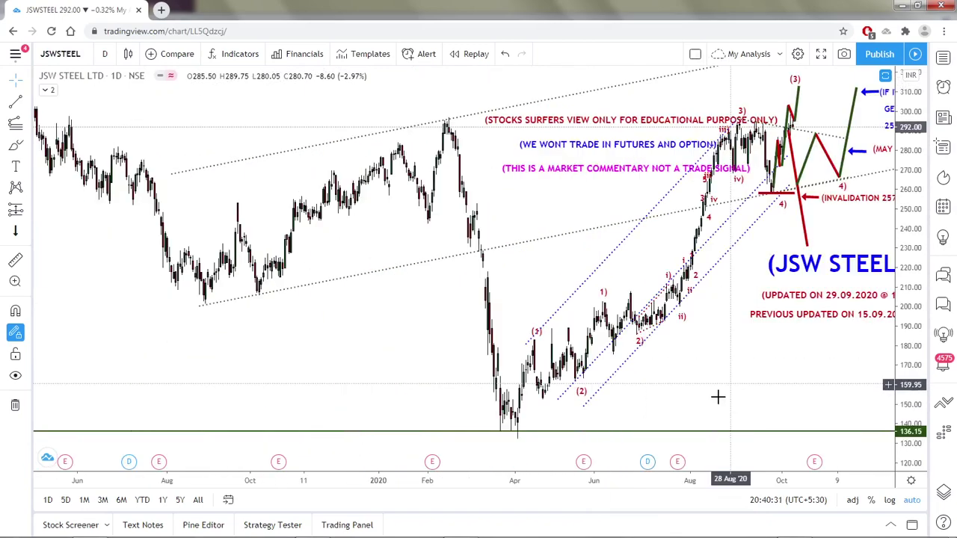
pyautogui.scroll(5, 584, 404)
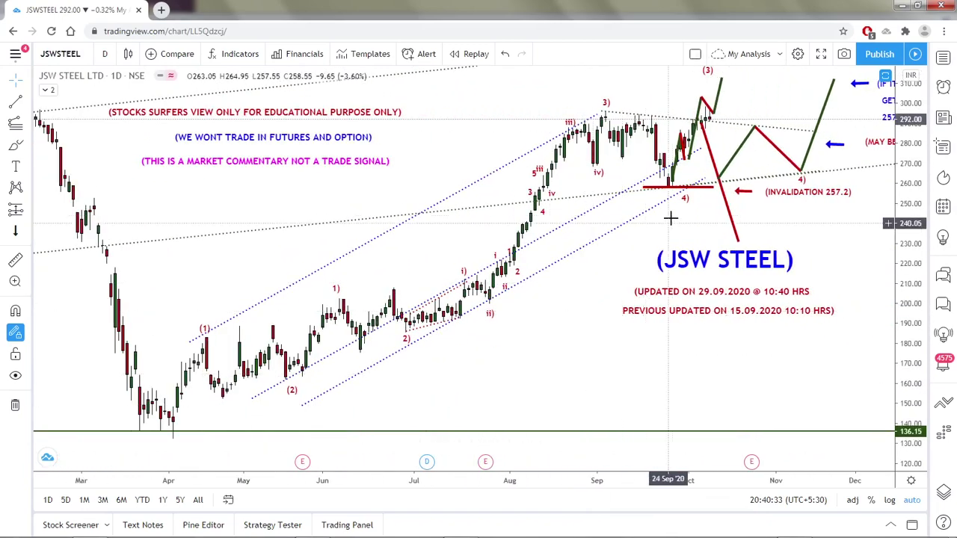
pyautogui.scroll(1, 670, 216)
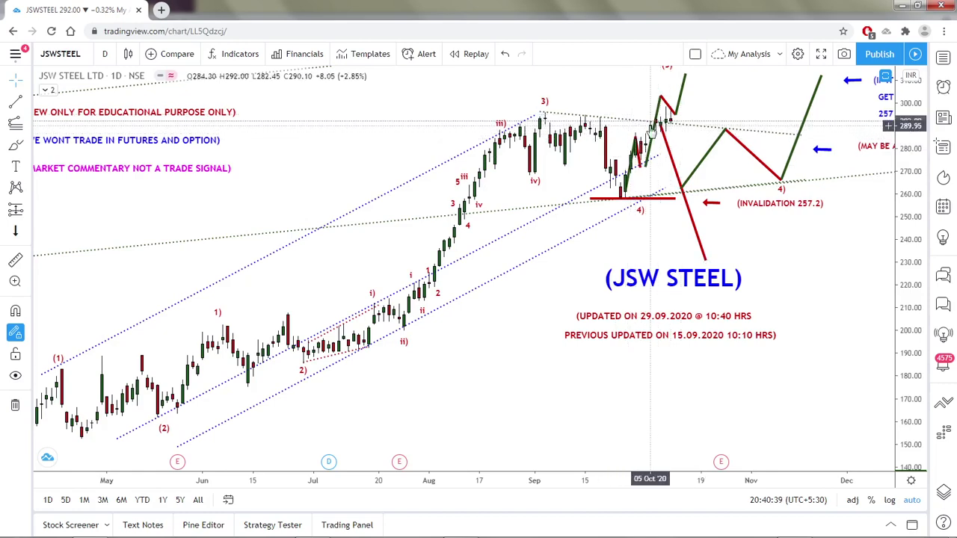
pyautogui.scroll(1, 652, 128)
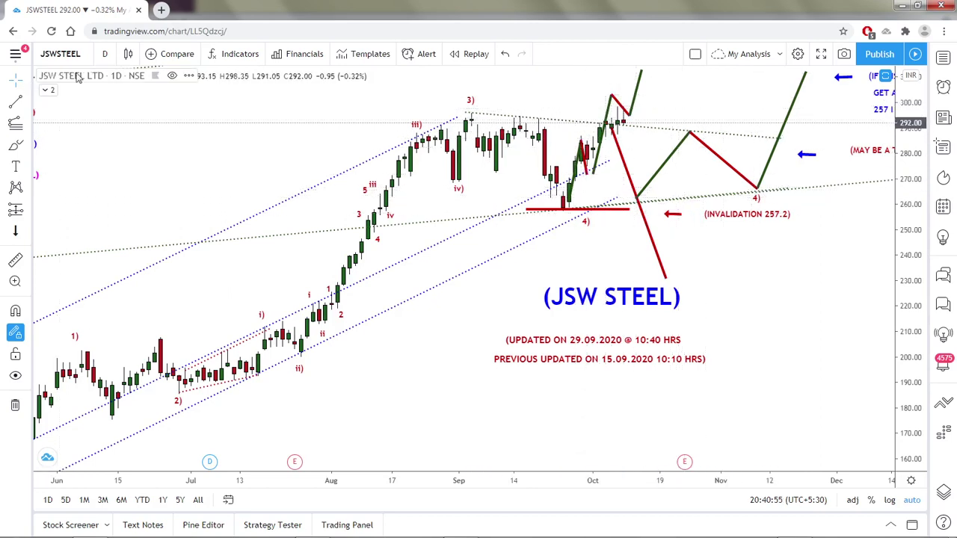
# - Set the chart to 4 hours and shift the falling red projection line, starting 14 October at 289.15, and the long rising green line past the latest candle
pyautogui.click(107, 55)
pyautogui.click(115, 310)
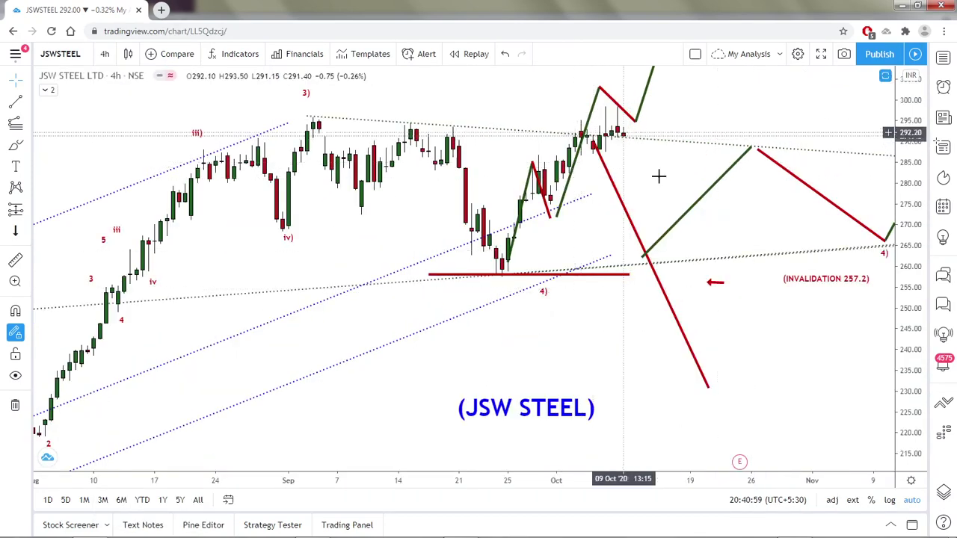
pyautogui.rightClick(607, 162)
pyautogui.click(604, 163)
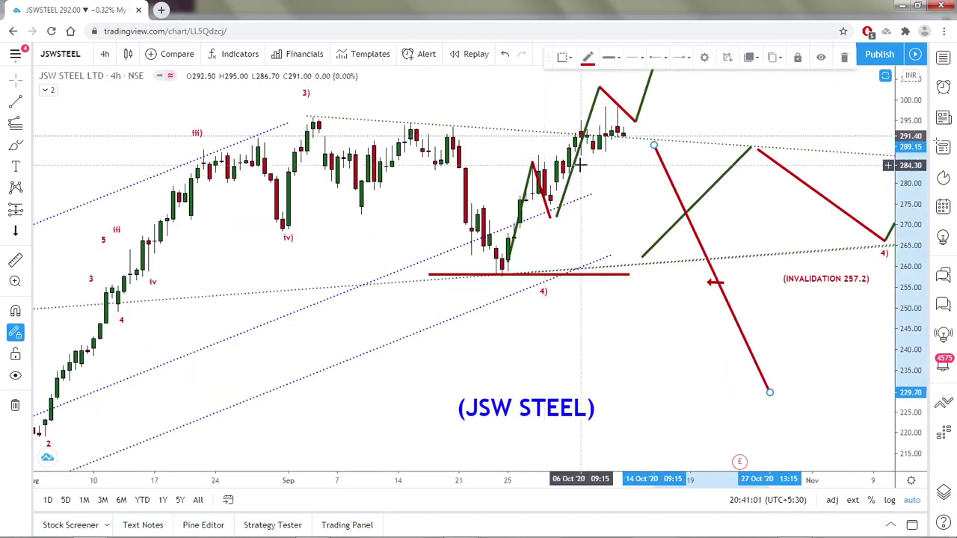
pyautogui.moveTo(576, 163); pyautogui.dragTo(664, 191)
pyautogui.click(541, 191)
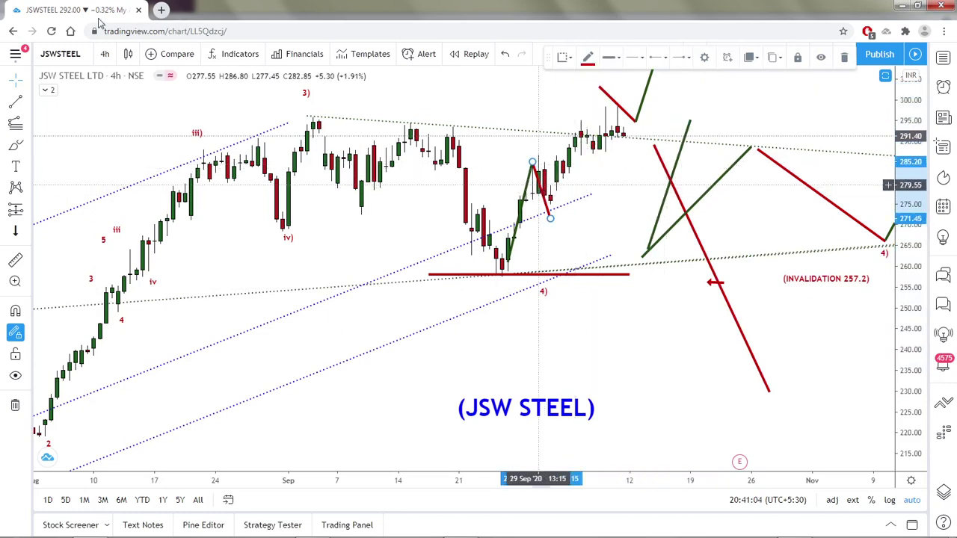
# - Set JSW Steel's chart to the 1-hour interval
pyautogui.click(105, 55)
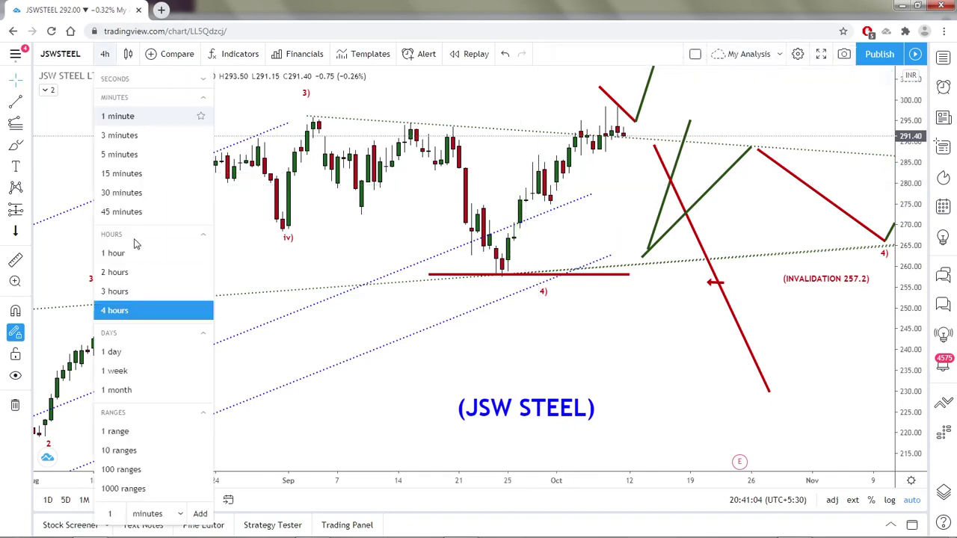
pyautogui.click(114, 253)
pyautogui.scroll(3, 741, 273)
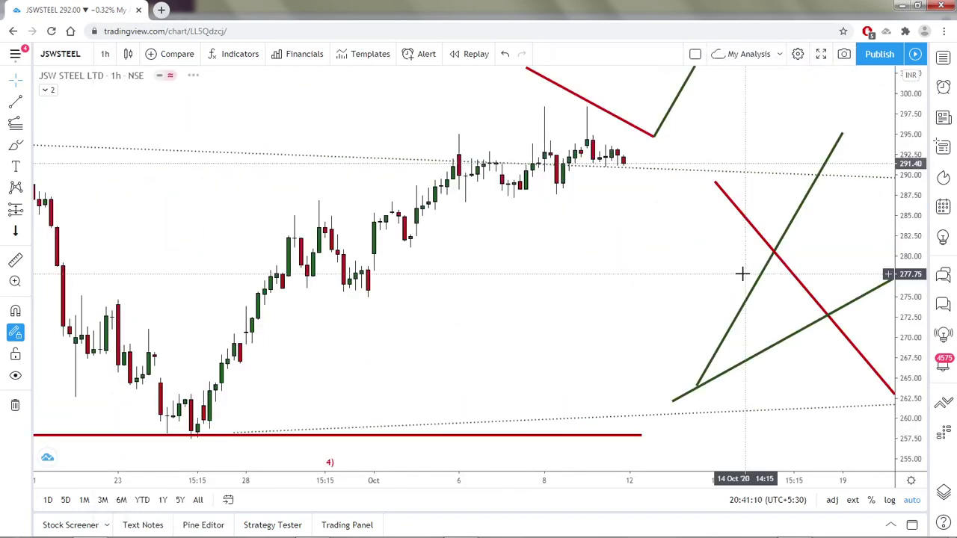
# - Examine JSW Steel's hourly rise from the wave 4) low and the recent candles around the dotted upper triangle line
pyautogui.scroll(-2, 574, 254)
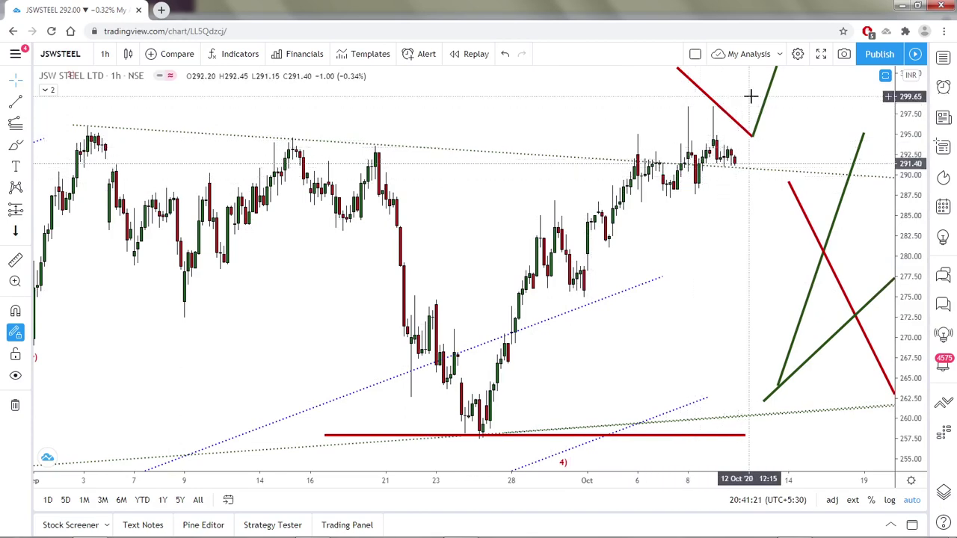
pyautogui.scroll(-2, 457, 203)
pyautogui.moveTo(457, 202); pyautogui.dragTo(668, 209)
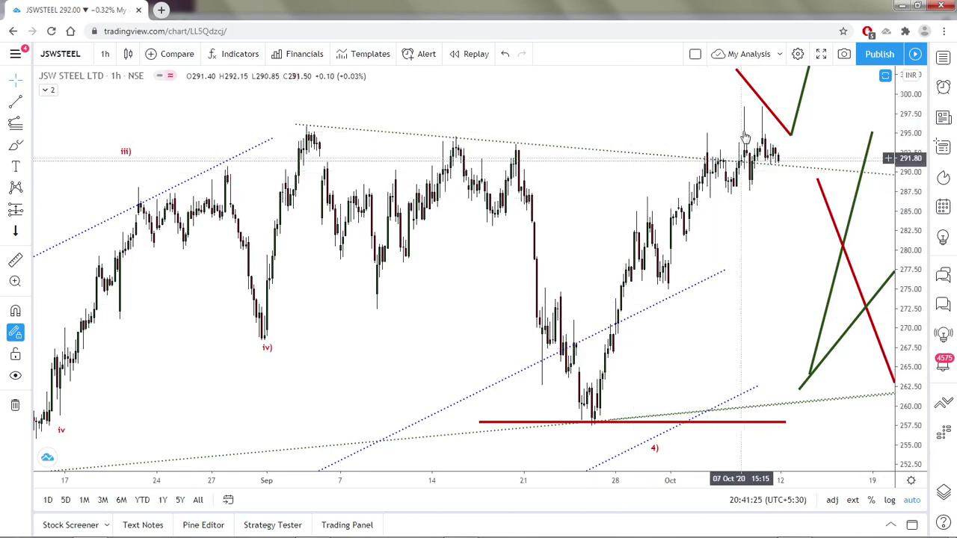
pyautogui.scroll(-4, 705, 342)
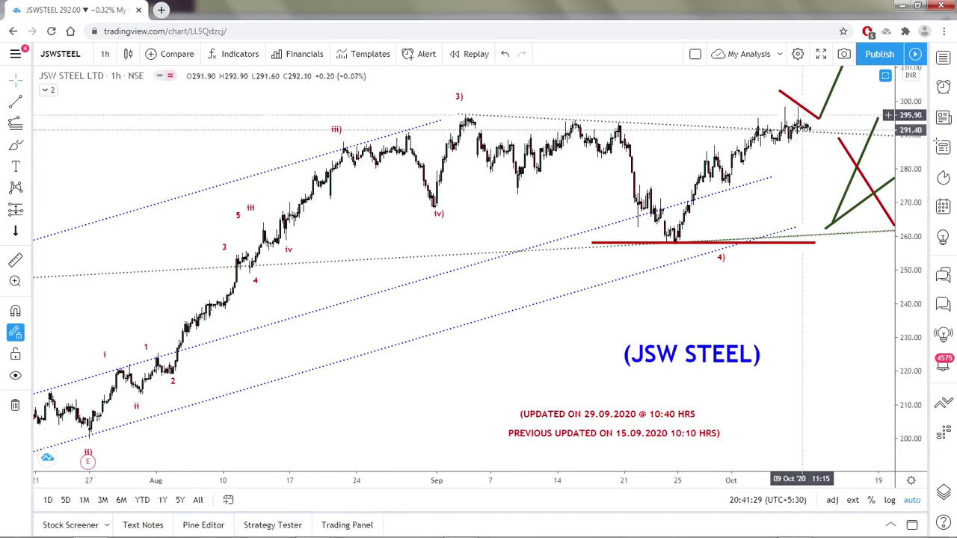
pyautogui.scroll(3, 752, 215)
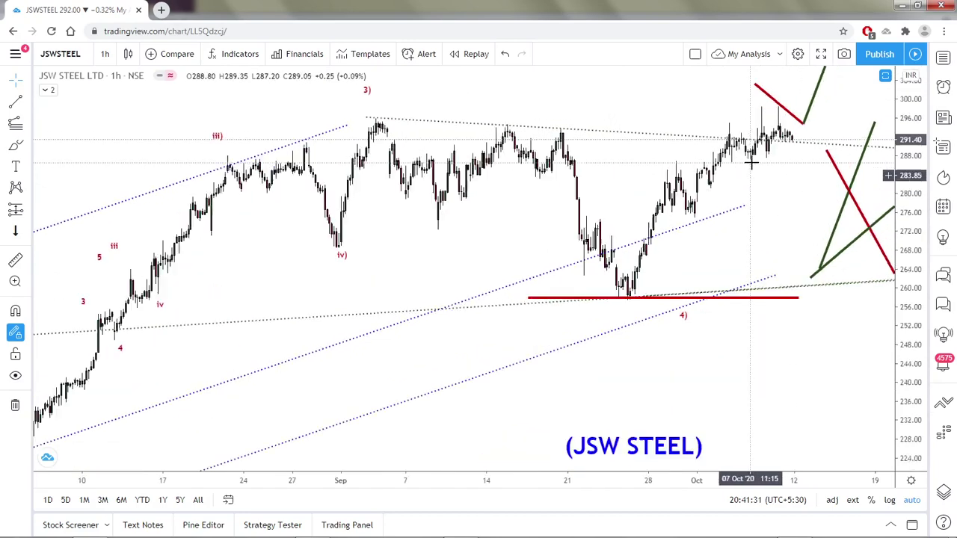
pyautogui.scroll(2, 718, 201)
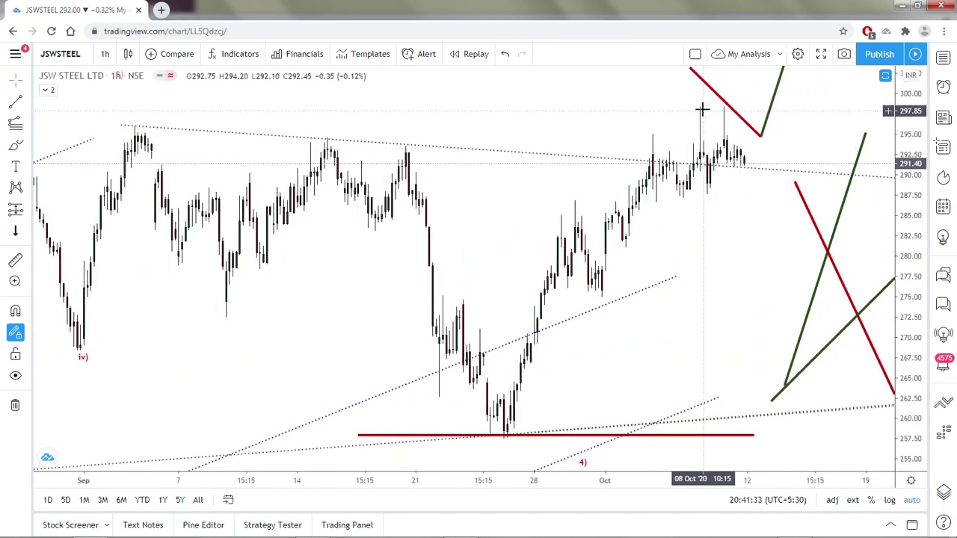
pyautogui.scroll(-2, 706, 142)
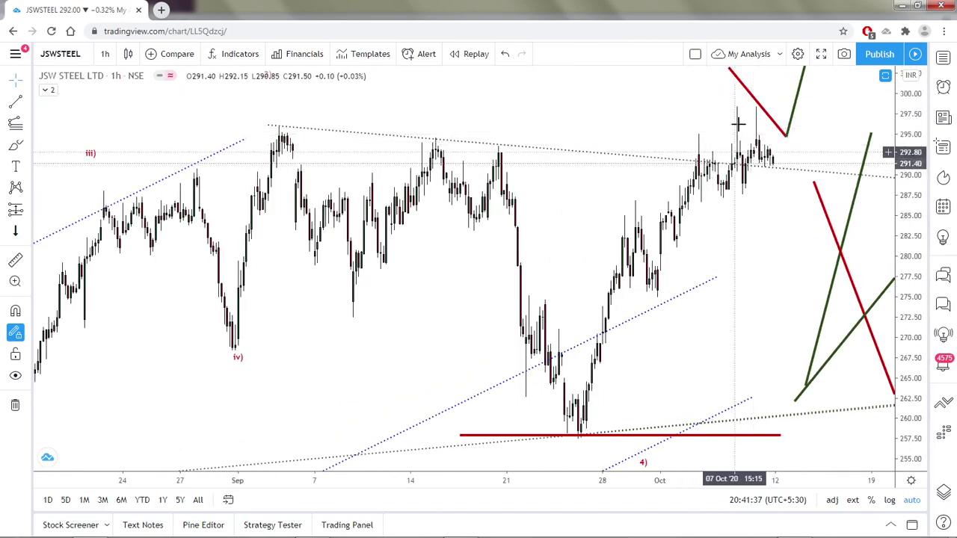
pyautogui.scroll(-4, 737, 122)
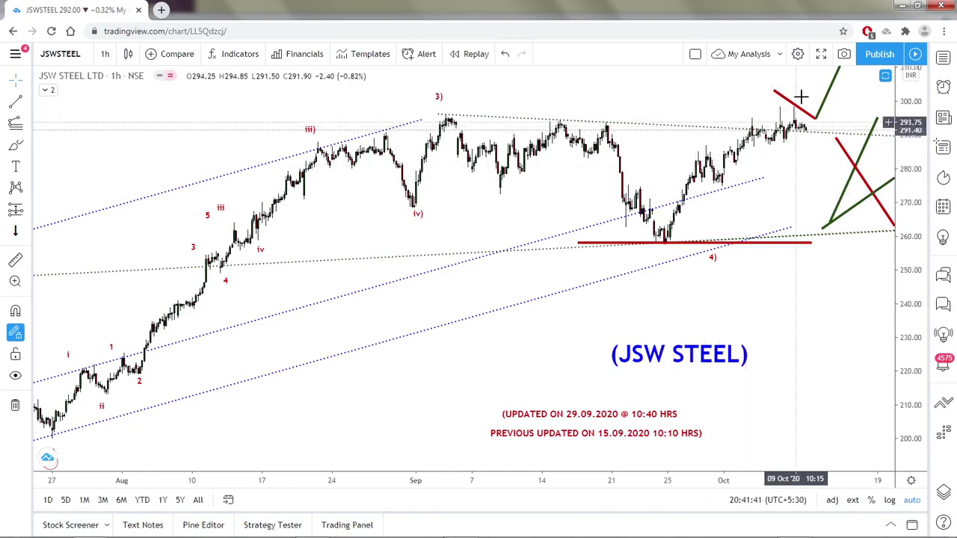
pyautogui.scroll(5, 746, 187)
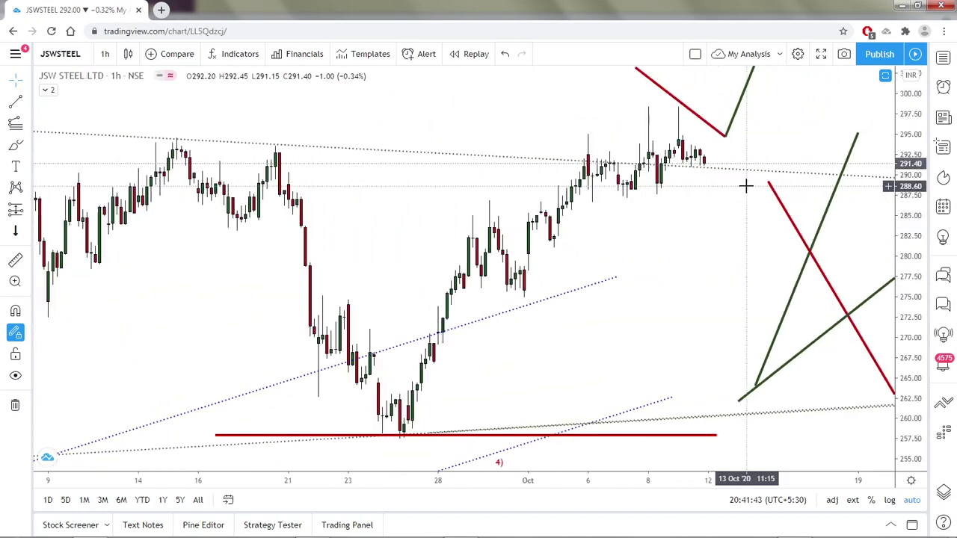
pyautogui.scroll(2, 745, 187)
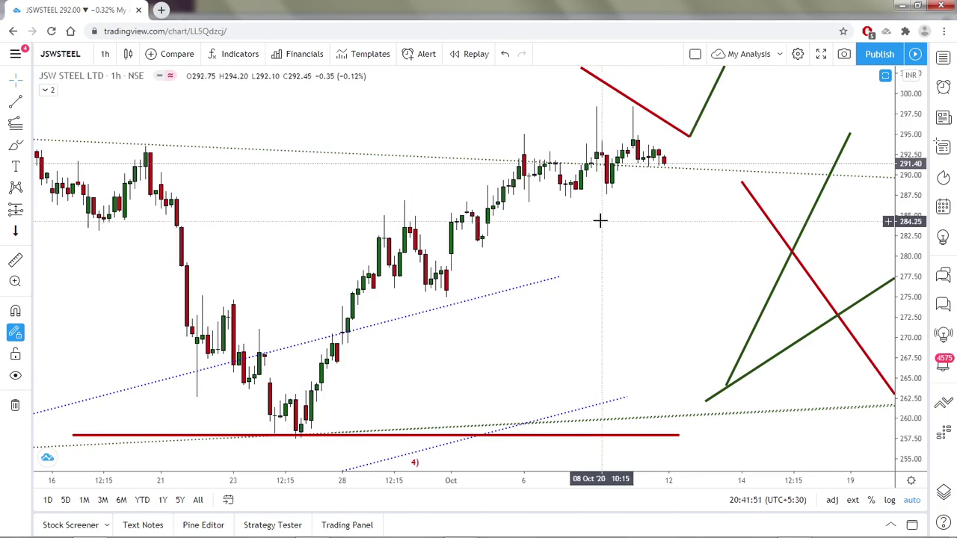
pyautogui.scroll(-2, 663, 100)
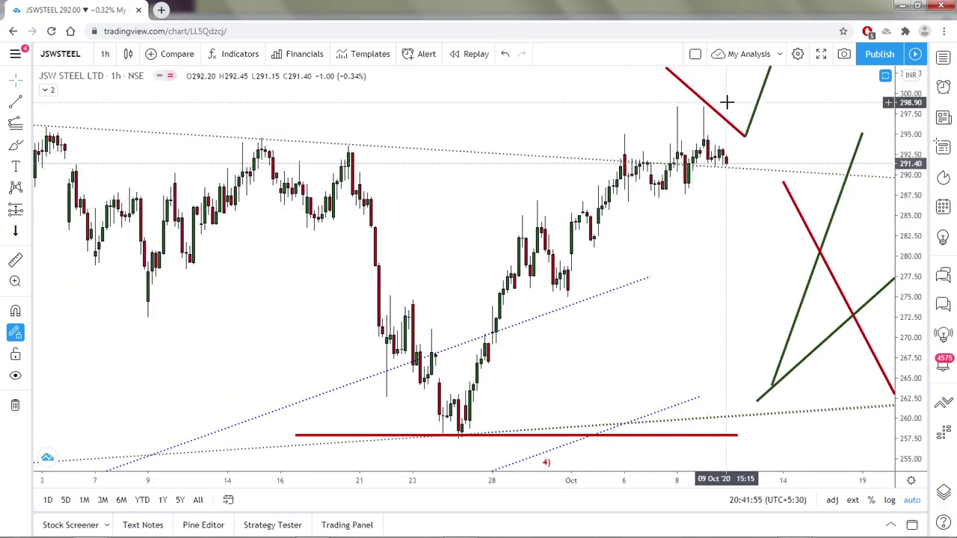
pyautogui.scroll(-2, 755, 168)
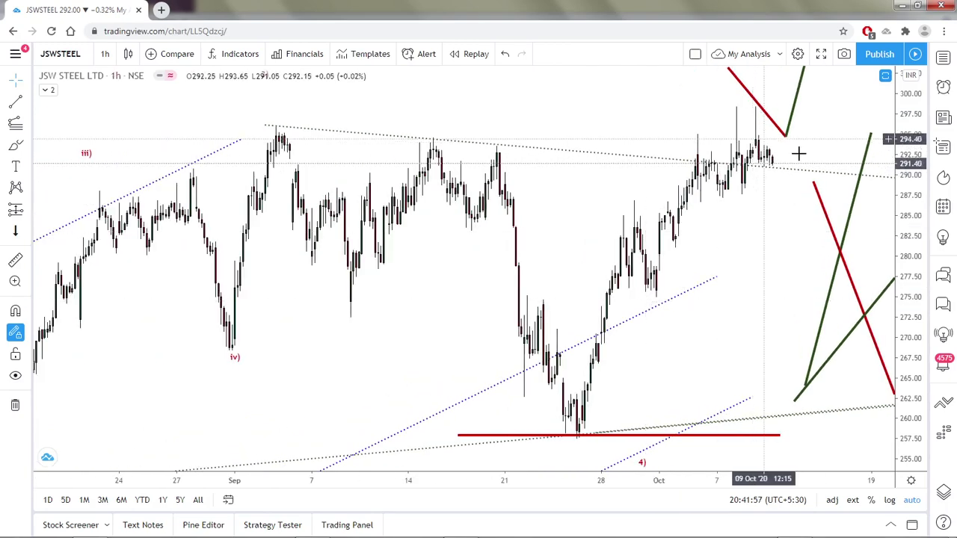
# - Examine JSW Steel's hourly wave count from the April low to wave 4), including the 257.2 invalidation level and projected paths
pyautogui.scroll(-4, 759, 146)
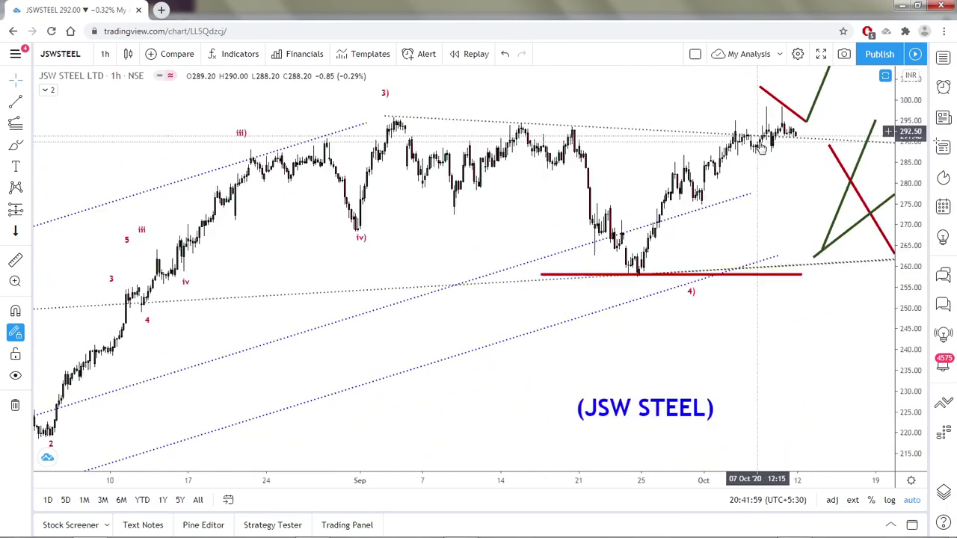
pyautogui.moveTo(720, 96); pyautogui.dragTo(569, 107)
pyautogui.scroll(-3, 569, 107)
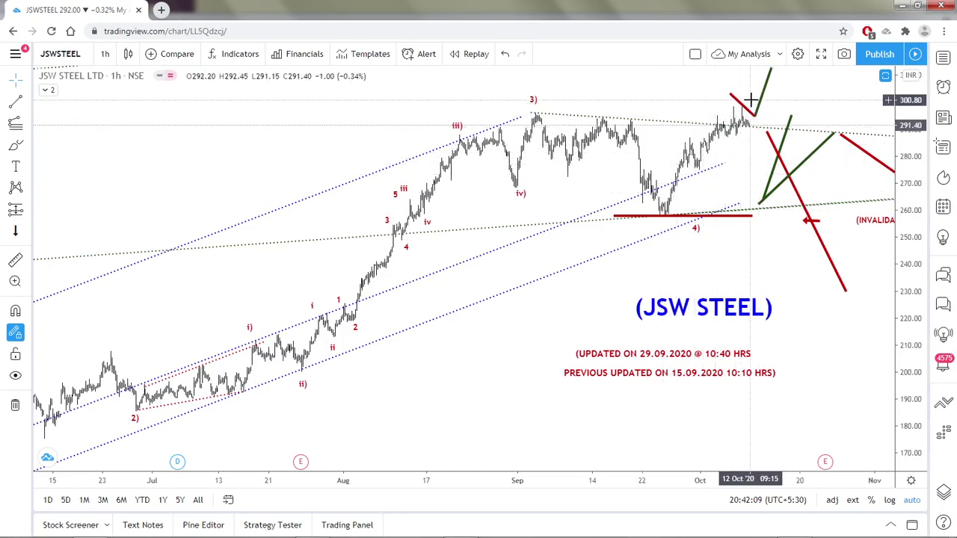
pyautogui.scroll(2, 701, 180)
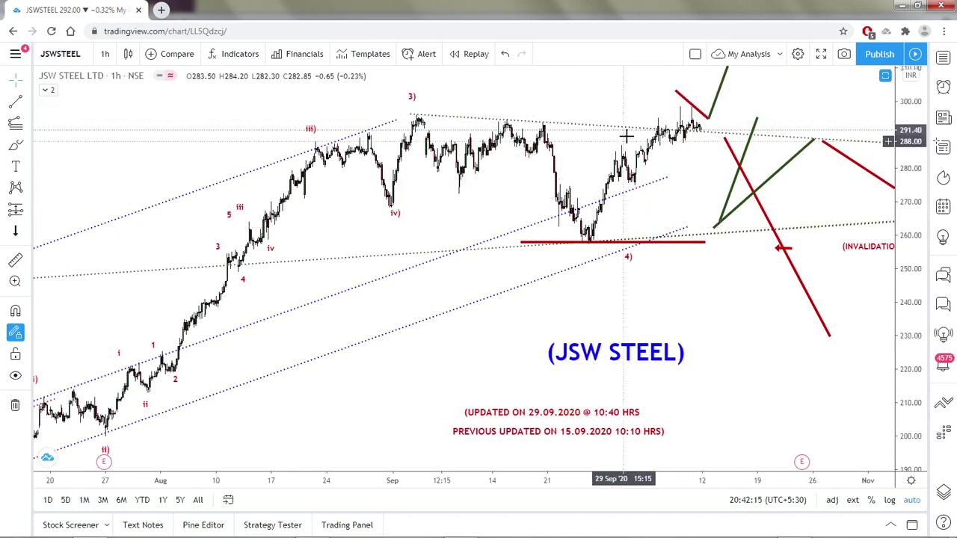
pyautogui.scroll(-3, 797, 103)
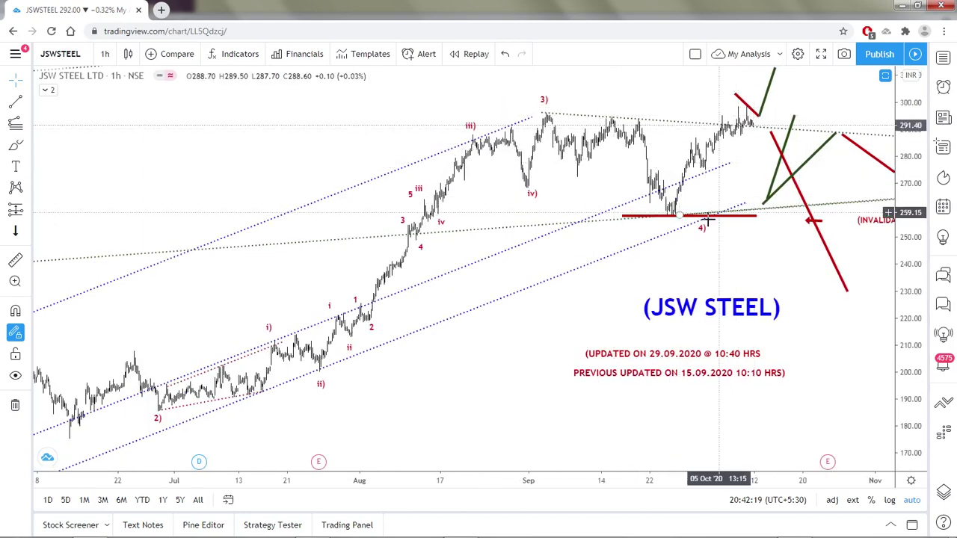
pyautogui.scroll(-4, 711, 227)
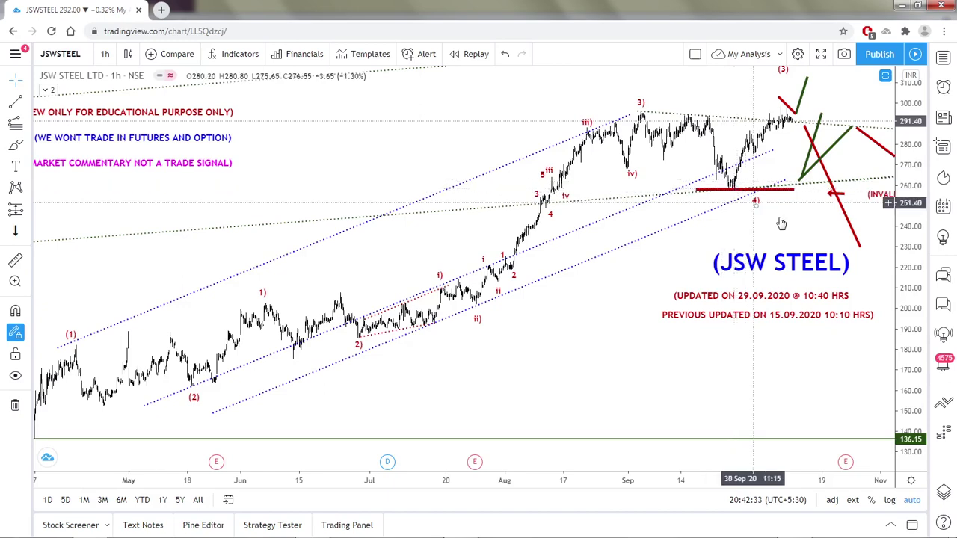
pyautogui.scroll(-5, 736, 218)
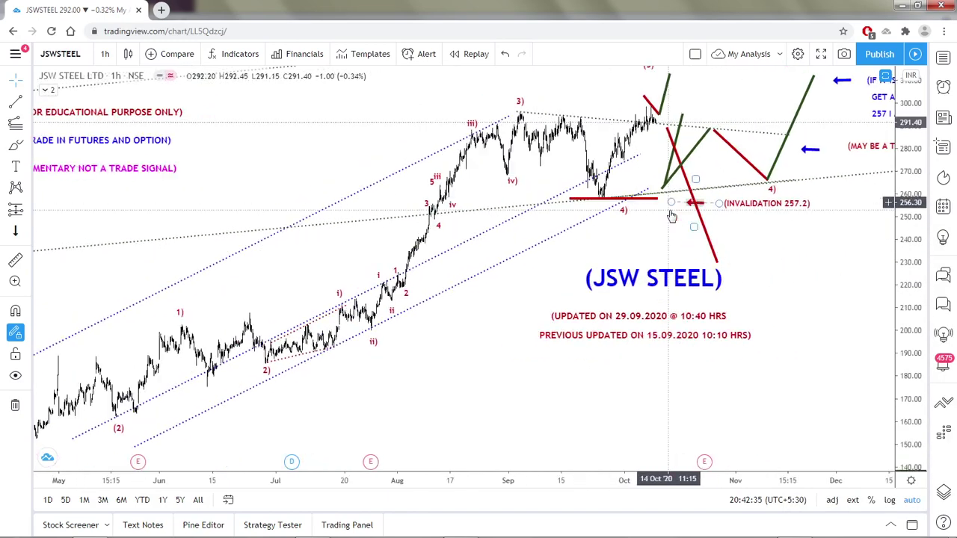
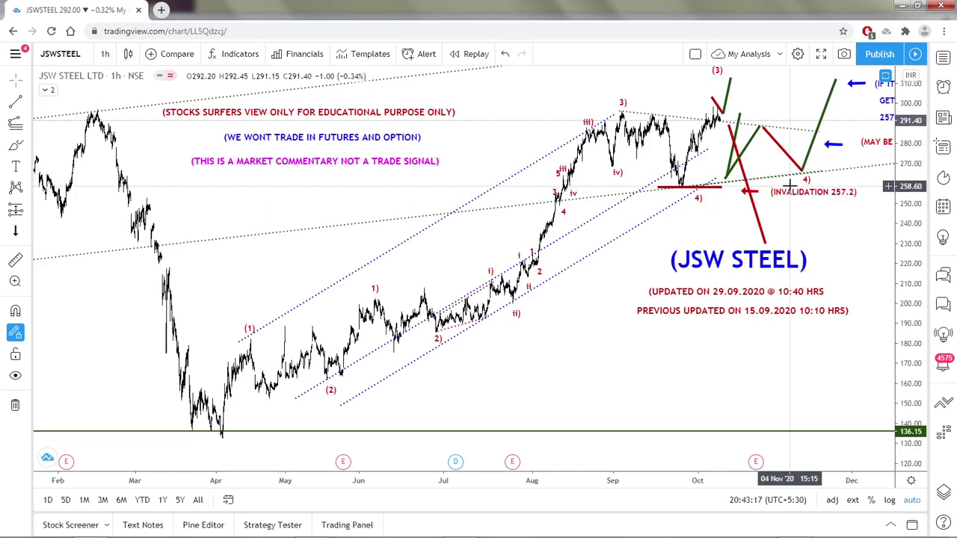
pyautogui.scroll(2, 789, 185)
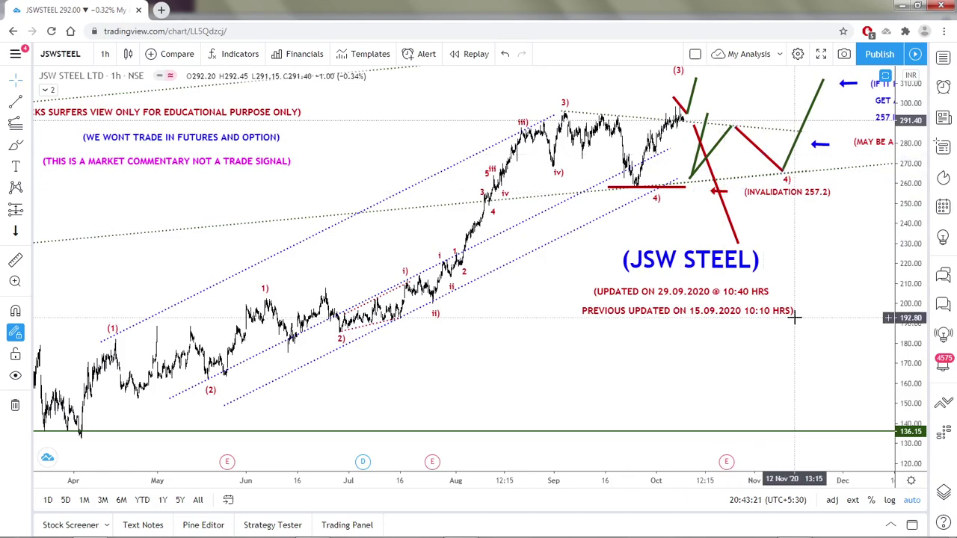
pyautogui.scroll(-3, 794, 317)
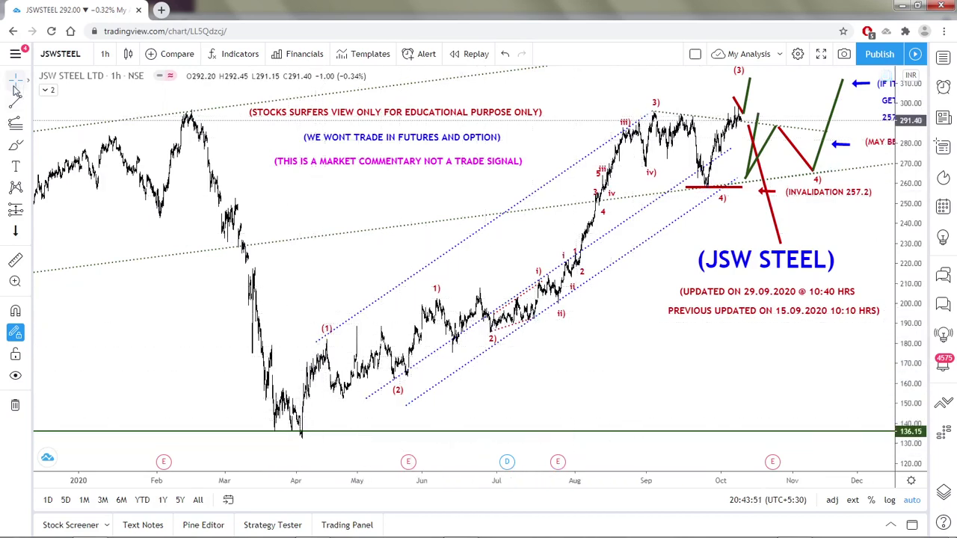
# - Add a trend-based Fibonacci extension on JSW Steel from the March low at 130.35 to wave (1) at 183.55 and wave (2) at 163.20
pyautogui.click(15, 121)
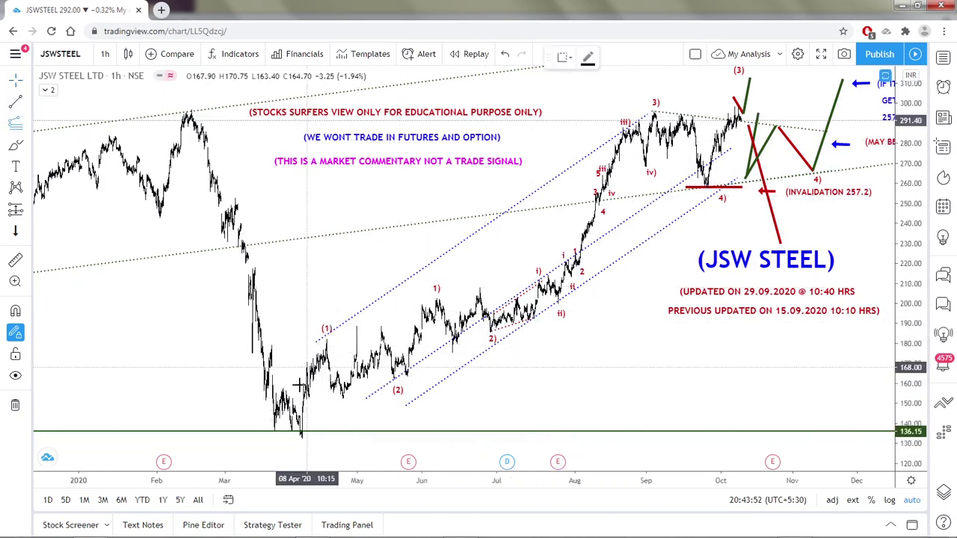
pyautogui.click(277, 443)
pyautogui.click(329, 336)
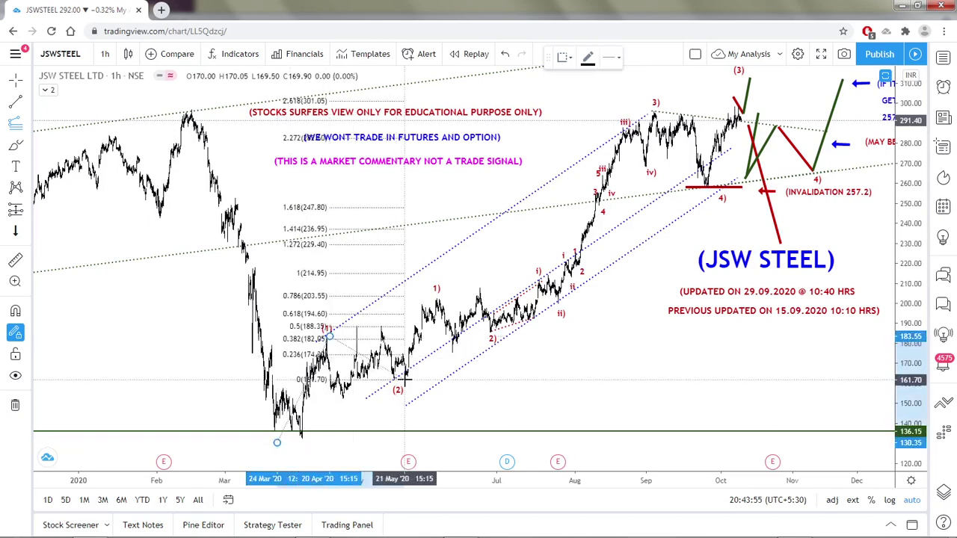
pyautogui.click(405, 375)
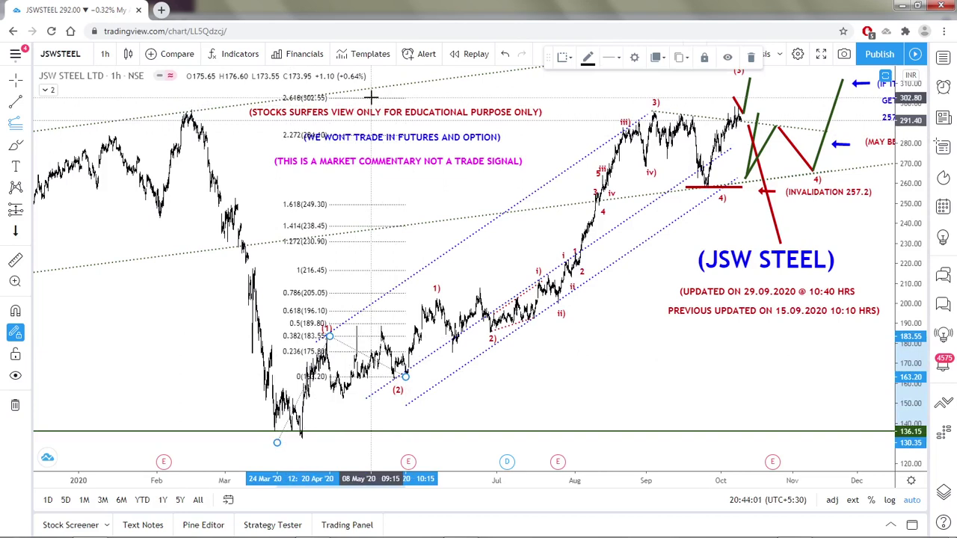
# - Load the TATASTEEL chart from NSE
pyautogui.click(68, 56)
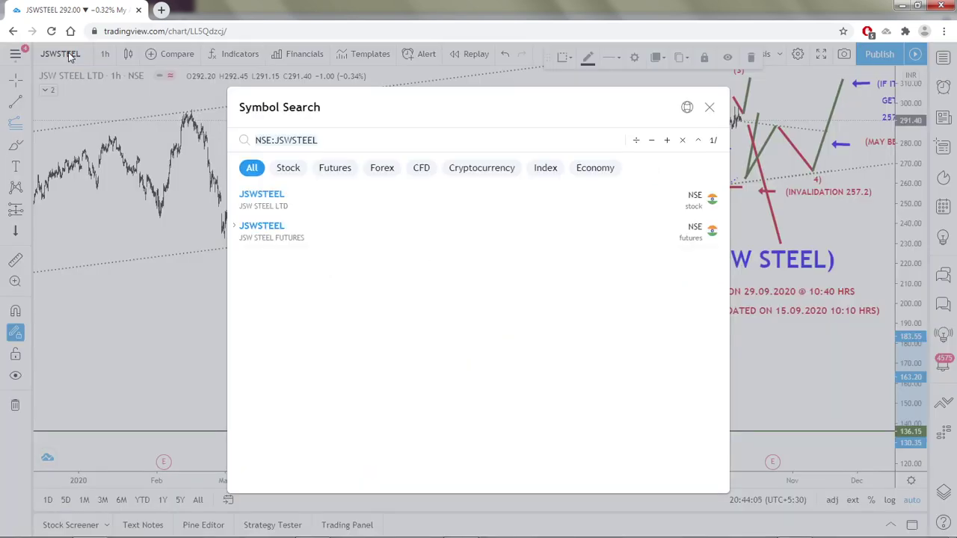
pyautogui.write('TATAS')
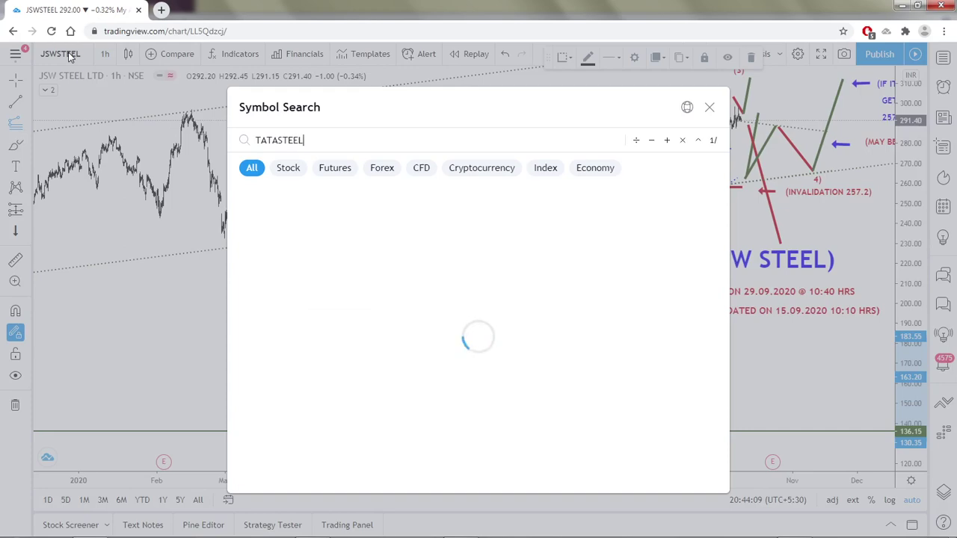
pyautogui.click(420, 189)
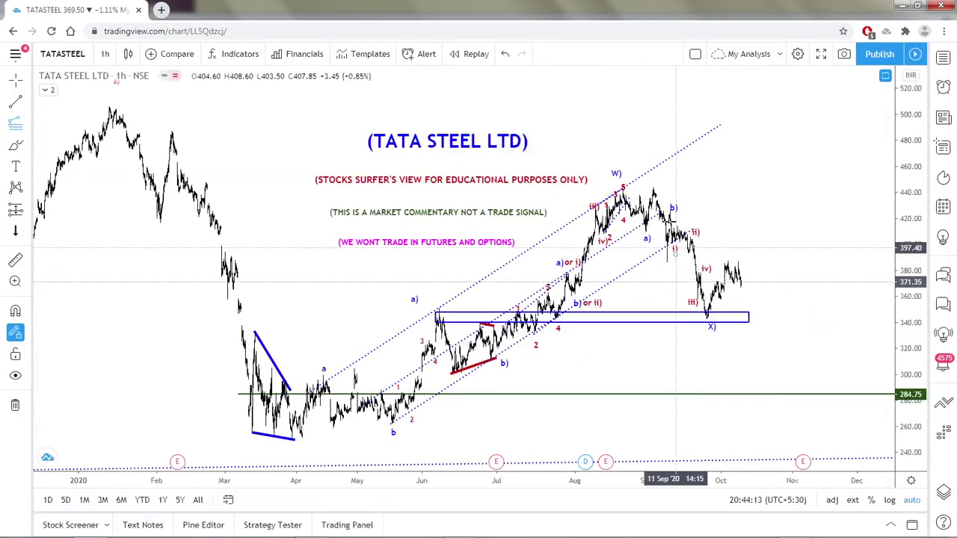
# - Review Tata Steel's hourly wave count, comparing the blue support box with the early June wave a) high and the wave X) low
pyautogui.click(726, 313)
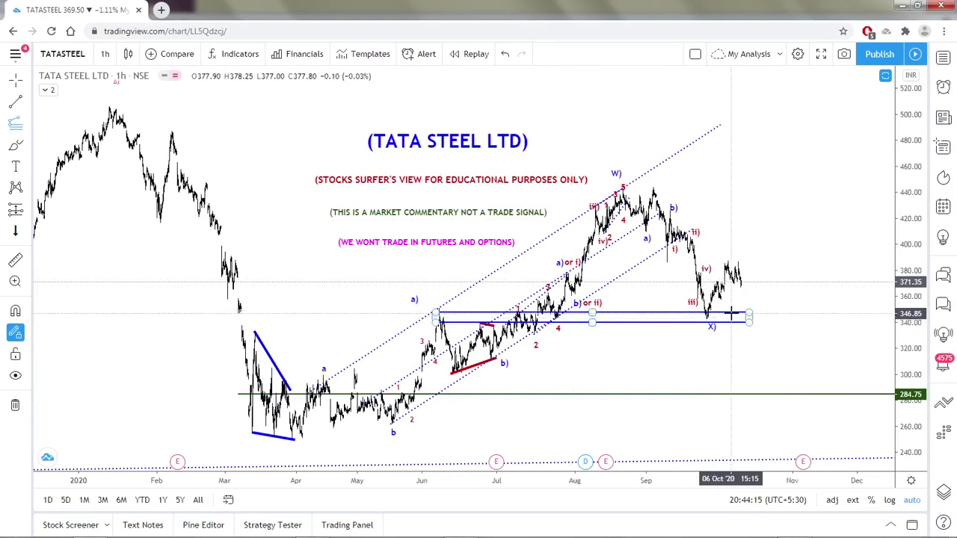
pyautogui.scroll(2, 730, 314)
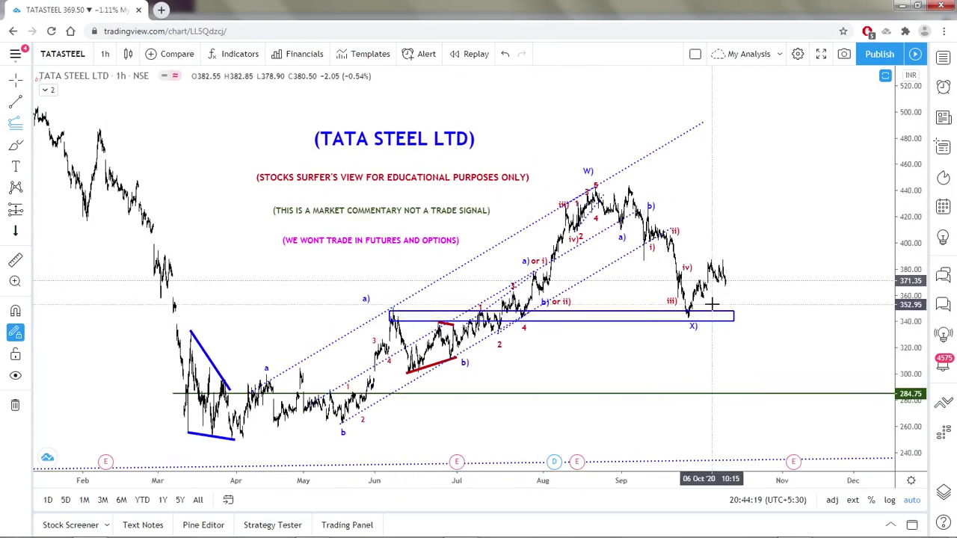
pyautogui.scroll(3, 710, 303)
pyautogui.click(632, 285)
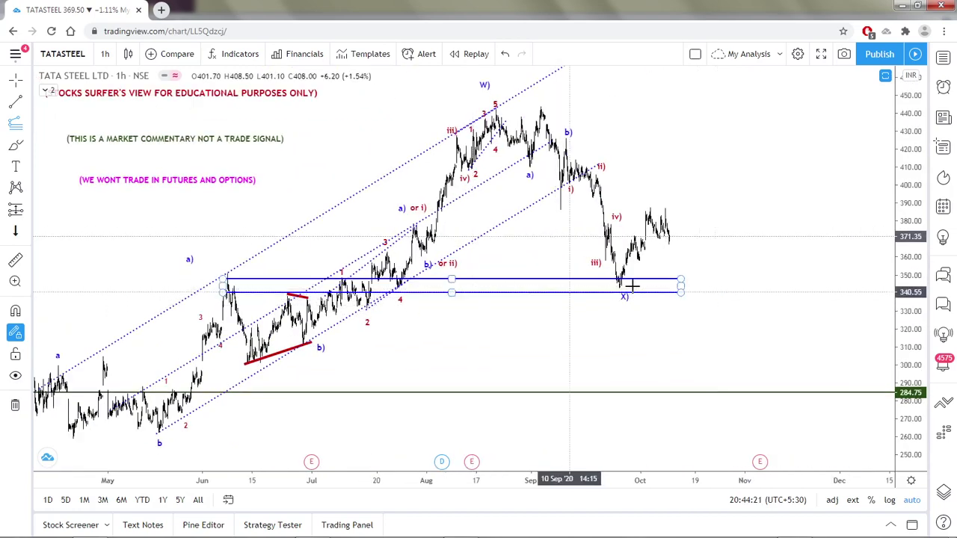
pyautogui.click(625, 285)
pyautogui.click(271, 284)
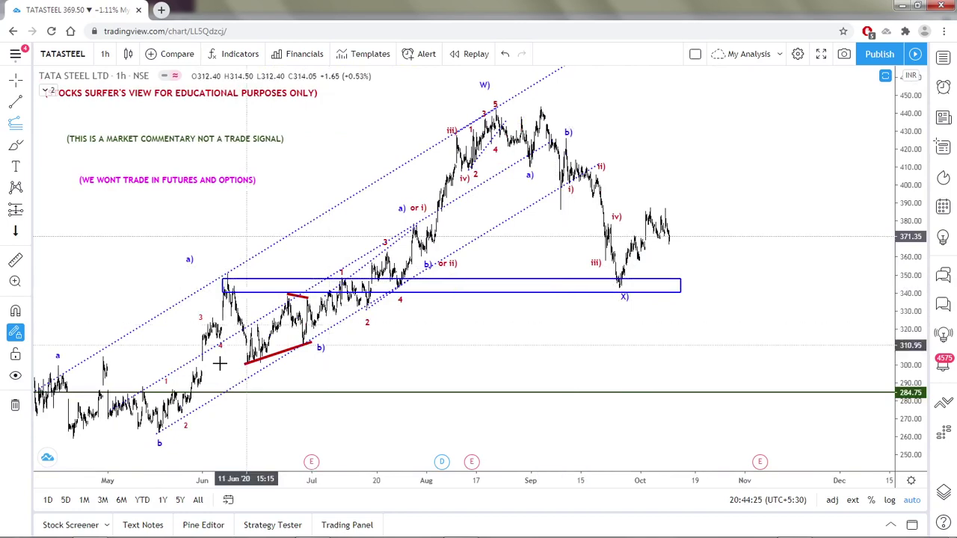
pyautogui.scroll(-2, 179, 441)
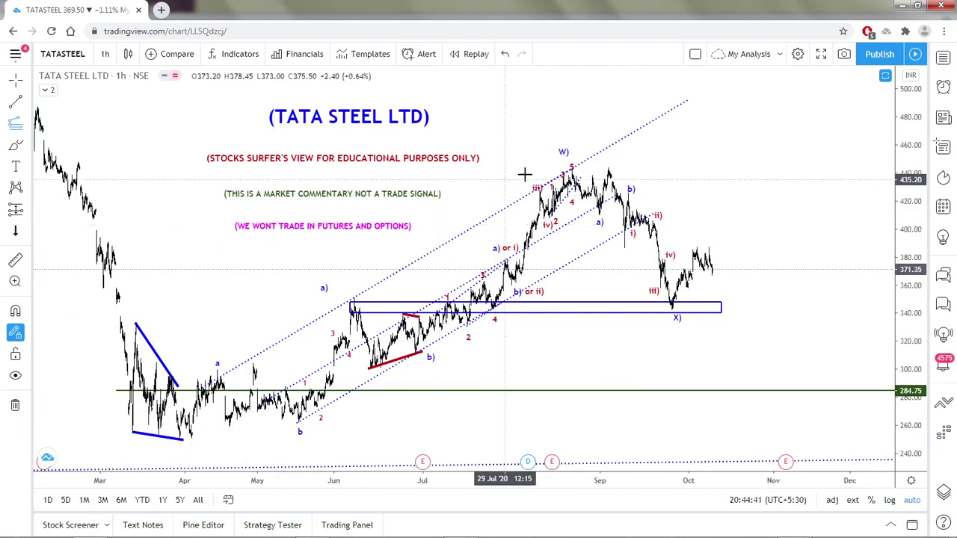
pyautogui.click(350, 313)
pyautogui.click(587, 142)
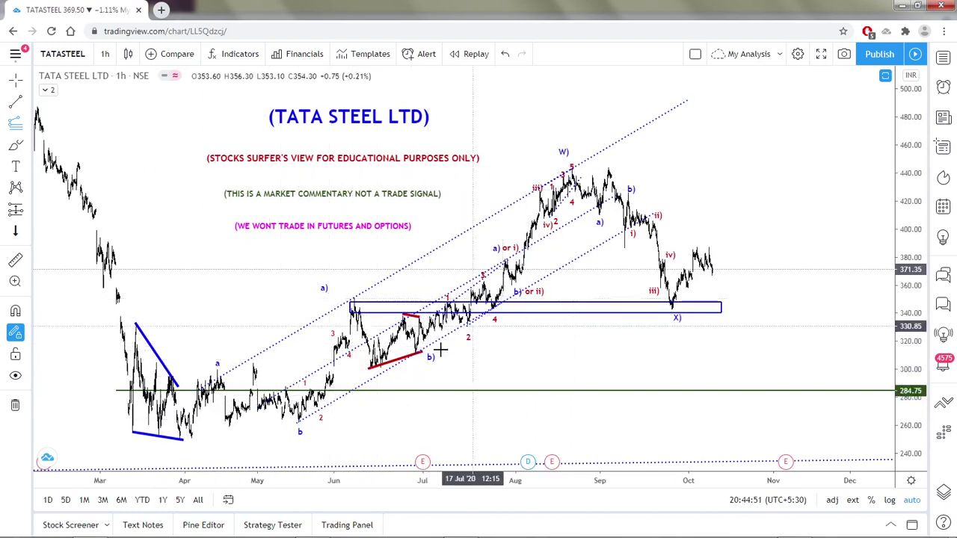
# - Try a trend-based Fibonacci extension on Tata Steel from the 1 April low at 249.05 through the wave a) high and wave b)
pyautogui.click(14, 124)
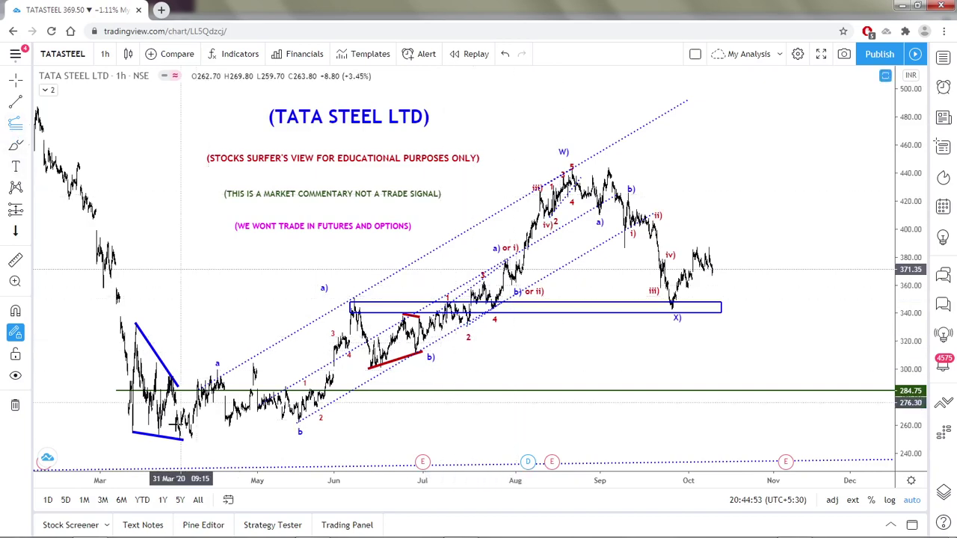
pyautogui.click(340, 218)
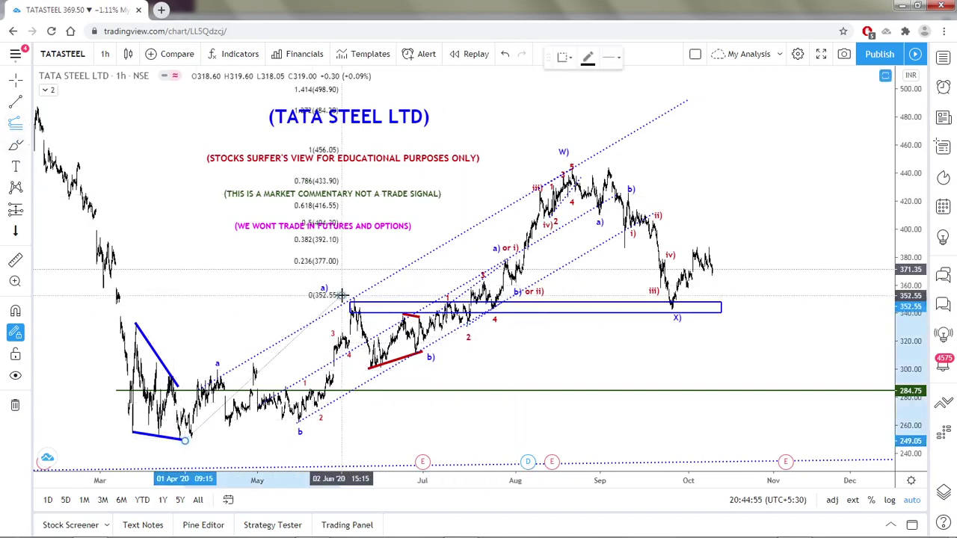
pyautogui.click(462, 350)
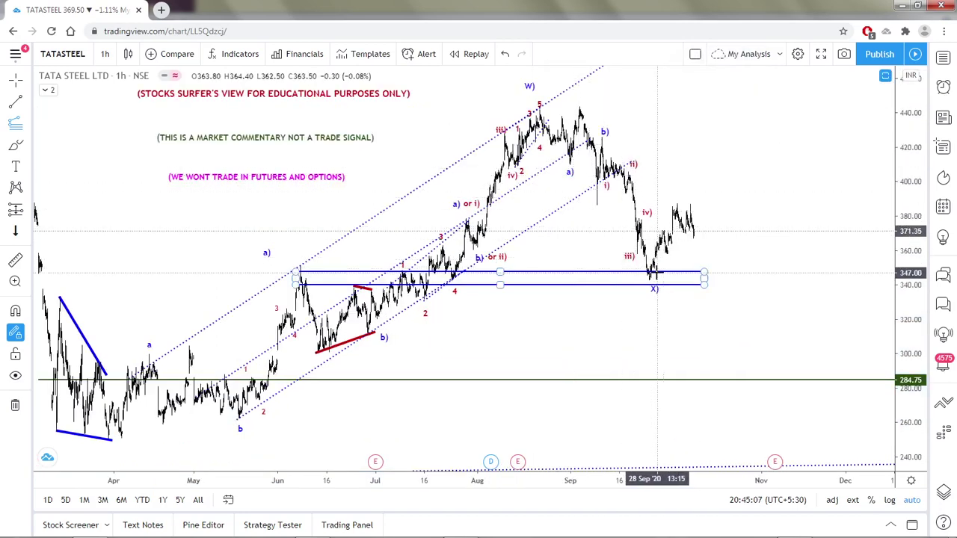
# - Draw a rising red trend line from Tata Steel's latest low at 366.55 on 12 October to 403.20 on 16 October
pyautogui.scroll(5, 663, 269)
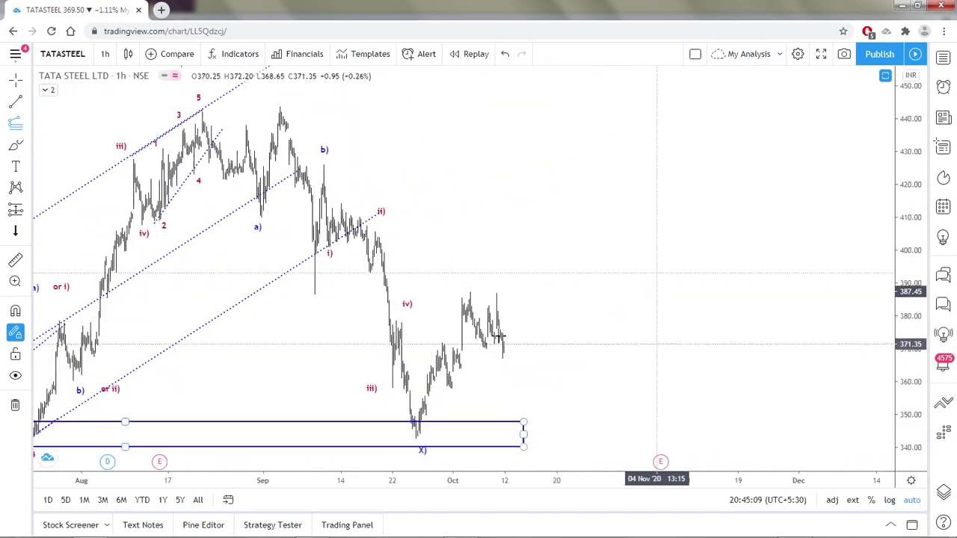
pyautogui.click(453, 391)
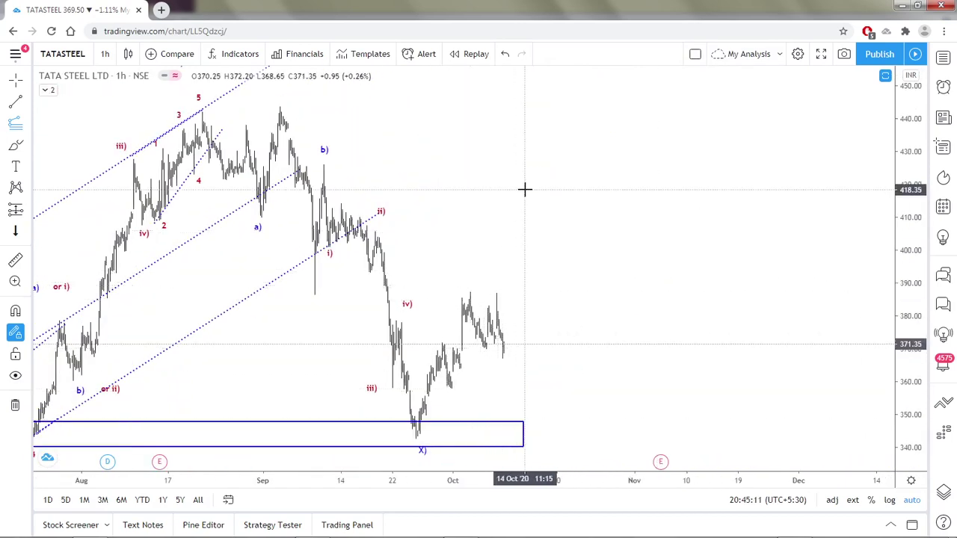
pyautogui.scroll(-4, 524, 189)
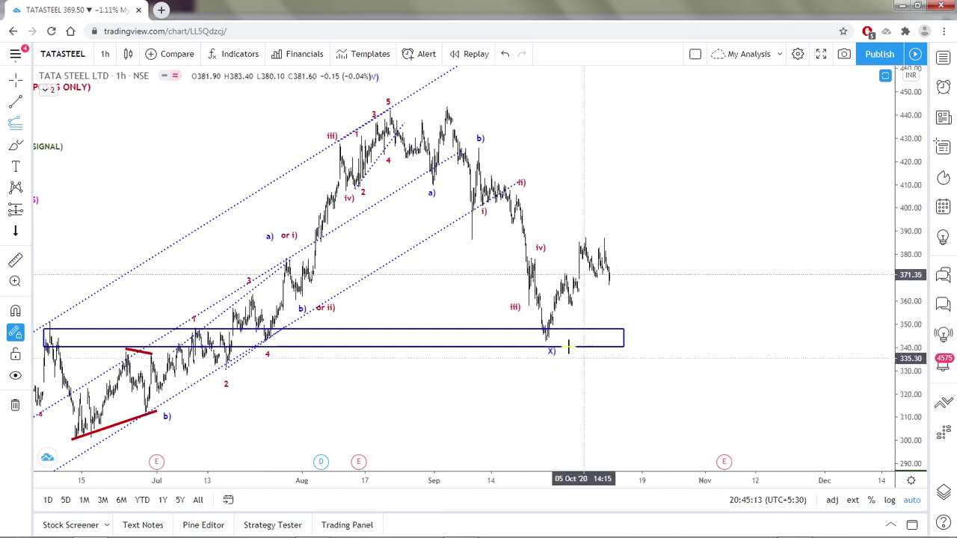
pyautogui.scroll(3, 663, 335)
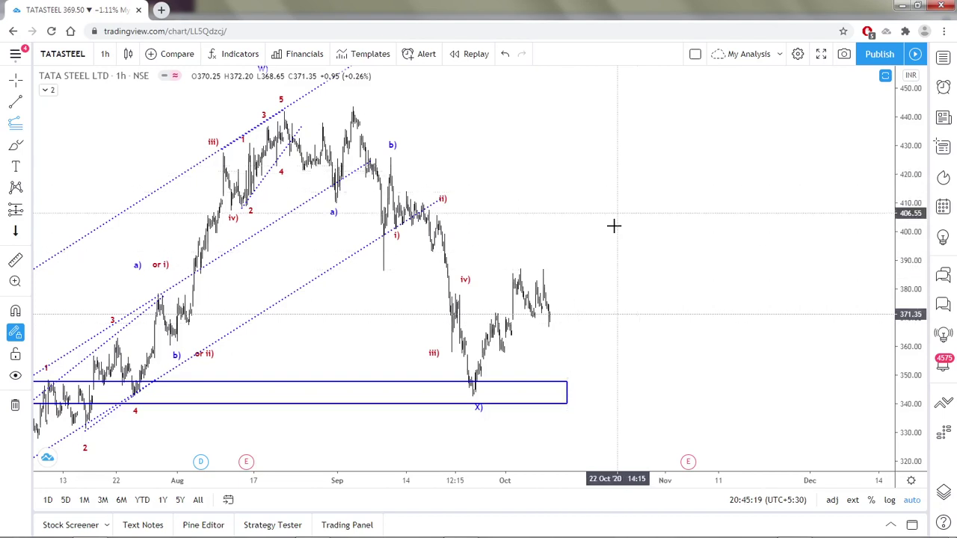
pyautogui.click(16, 105)
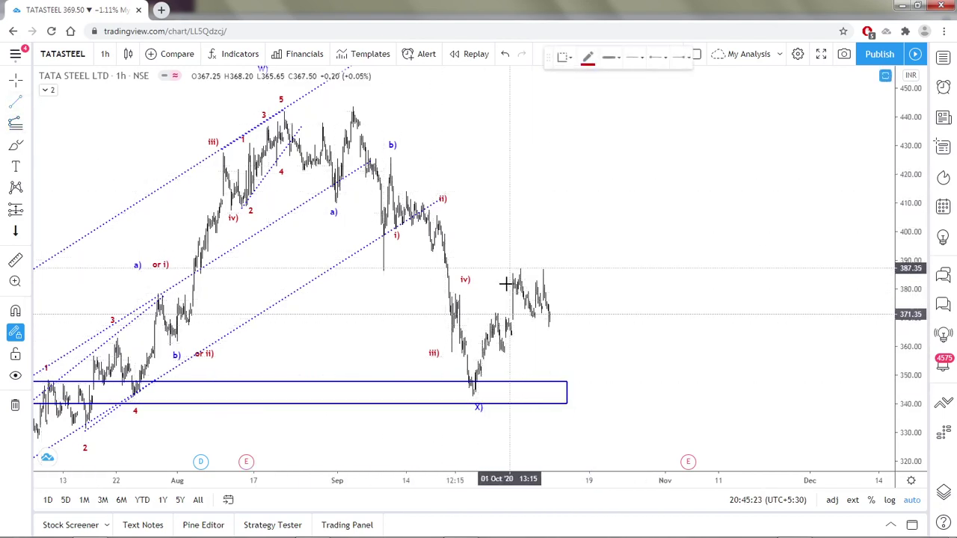
pyautogui.click(550, 328)
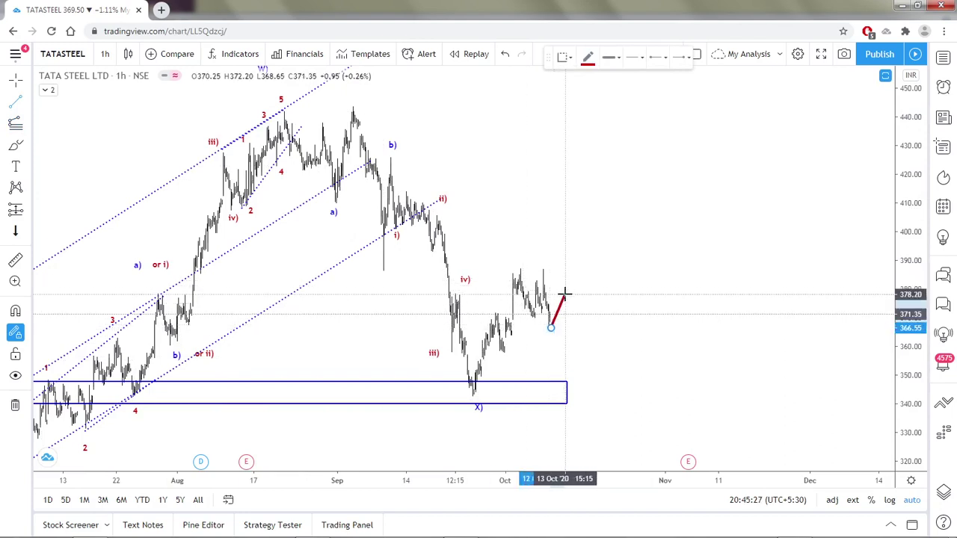
pyautogui.click(585, 222)
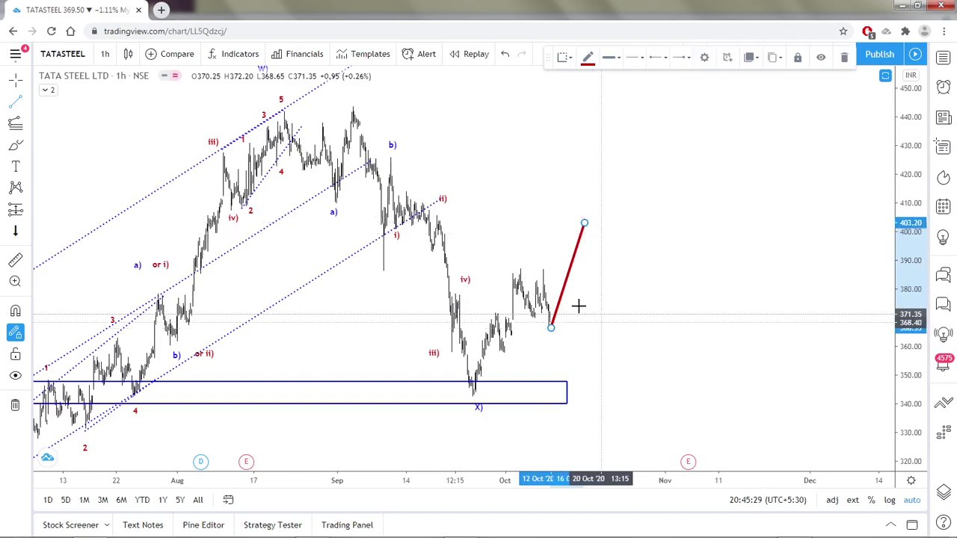
# - Draw an alternative red path falling from 380.50 on the rising line to about 361, and rising to 401.10
pyautogui.click(565, 287)
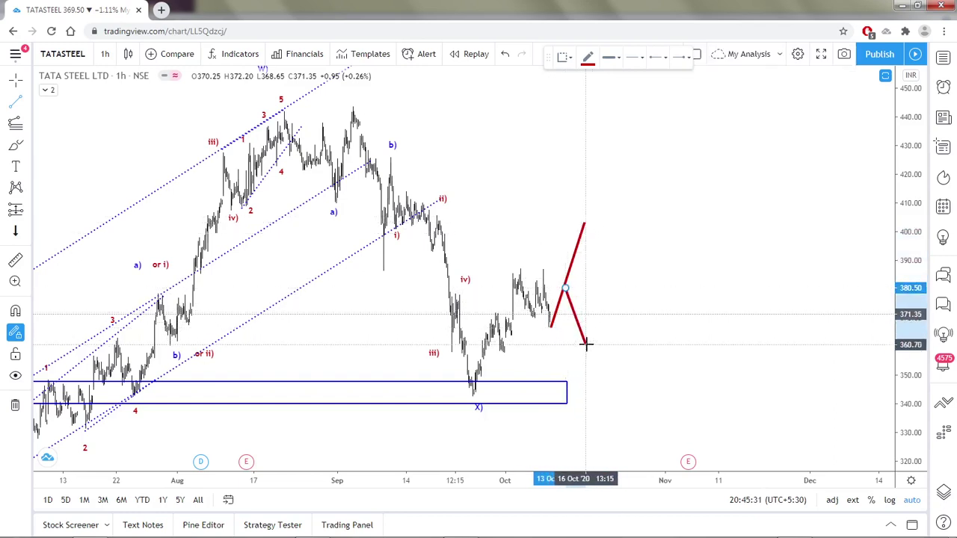
pyautogui.click(585, 344)
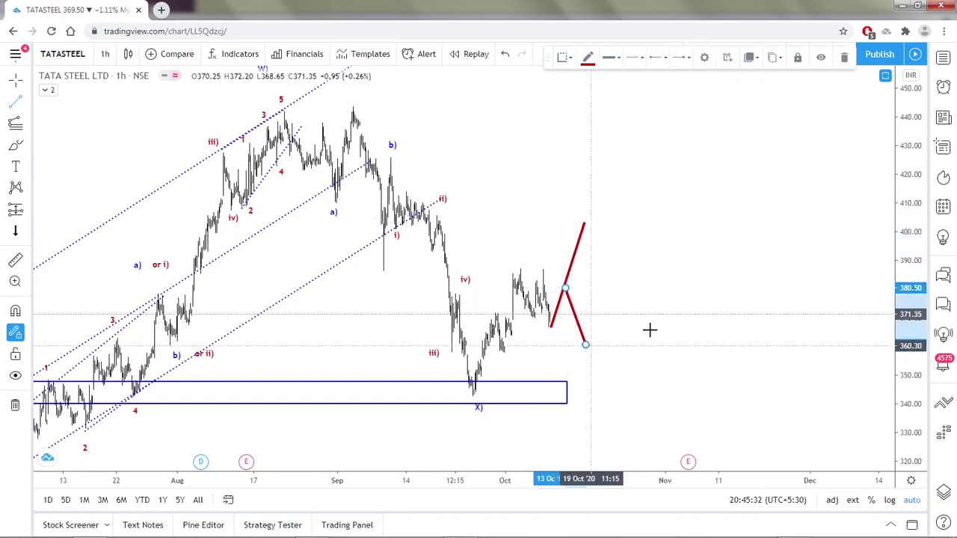
pyautogui.click(585, 344)
pyautogui.click(613, 228)
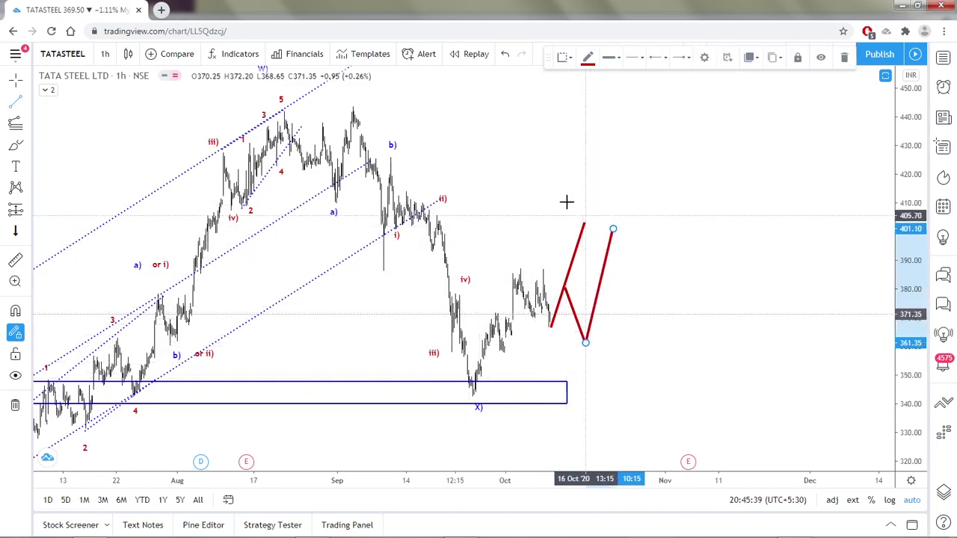
# - Continue the alternative red path from about 401.75 down to 368.60 on 30 October and up to 432.15 on 9 November
pyautogui.click(613, 228)
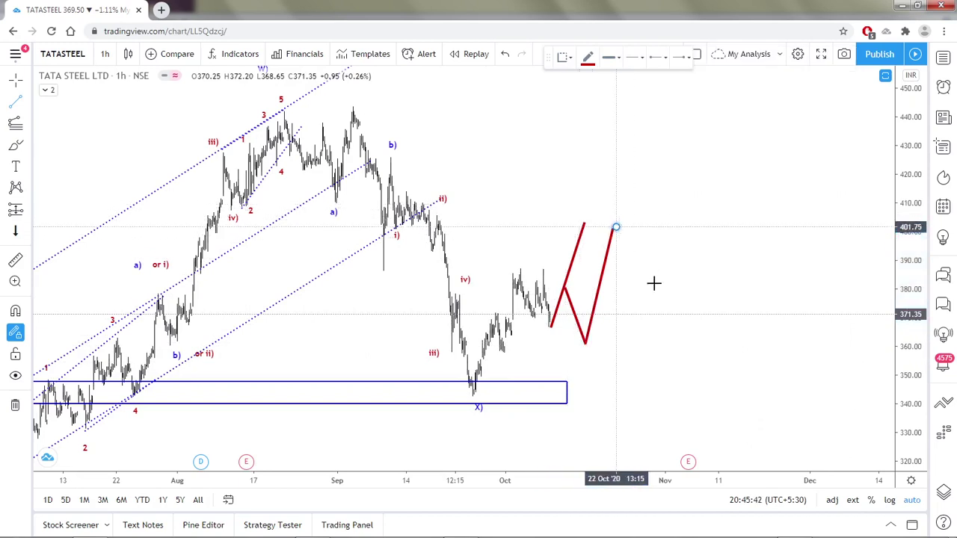
pyautogui.click(663, 321)
pyautogui.click(708, 140)
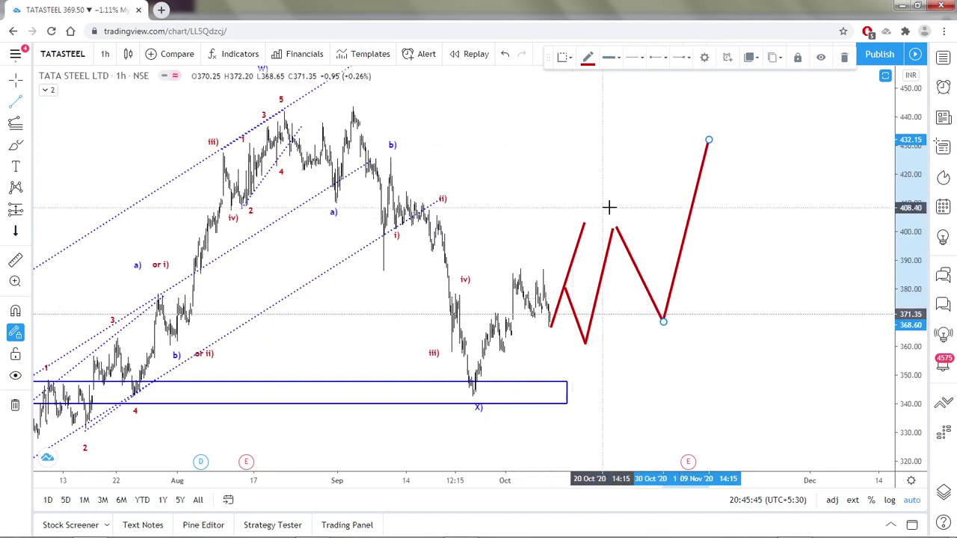
# - Review Tata Steel's projected red paths against the wave X) low, the blue support box and the wider wave count from April
pyautogui.scroll(3, 567, 334)
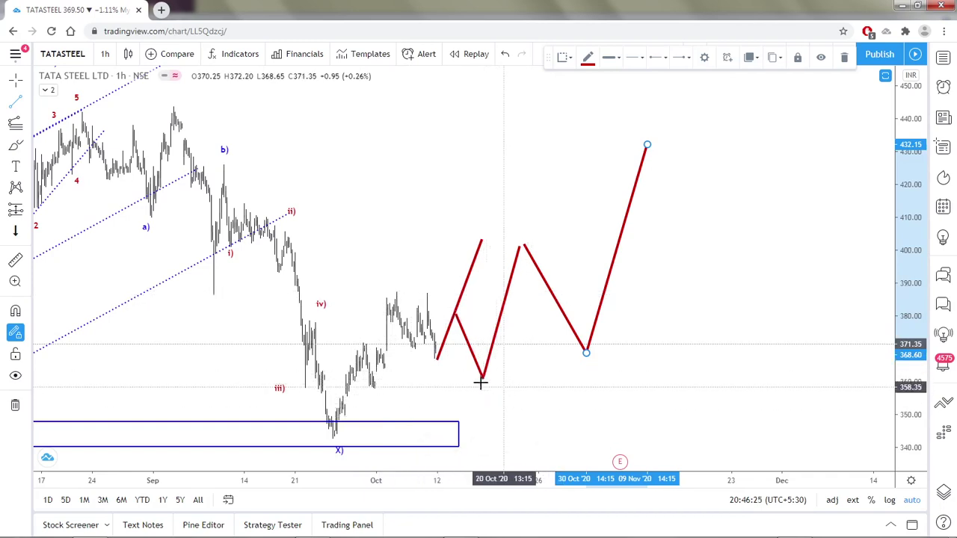
pyautogui.scroll(-2, 531, 415)
pyautogui.scroll(-1, 530, 415)
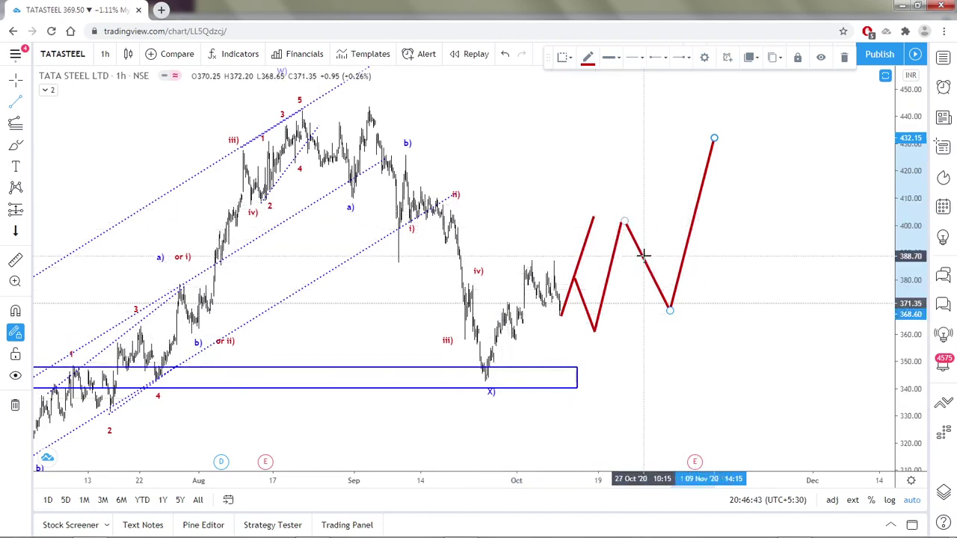
pyautogui.scroll(-3, 641, 254)
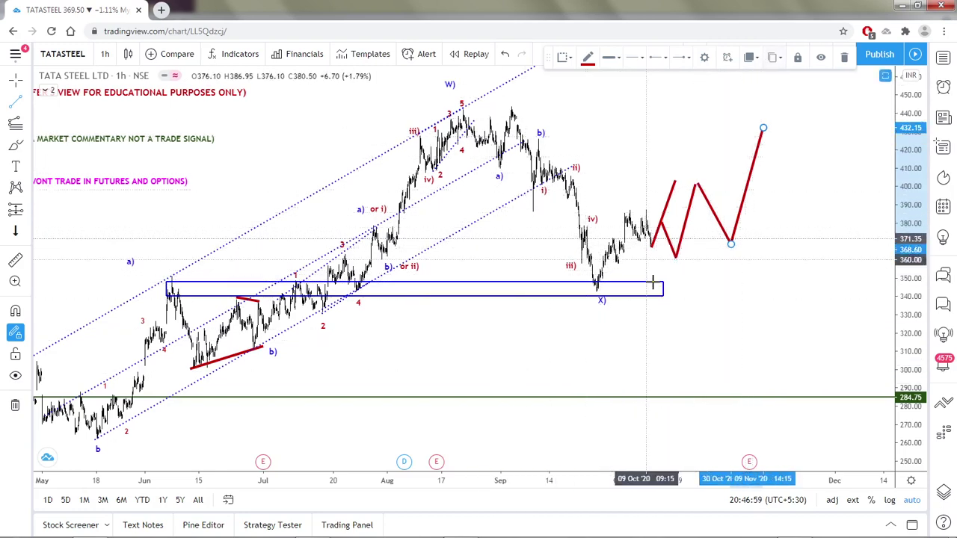
pyautogui.scroll(3, 651, 280)
pyautogui.click(552, 330)
pyautogui.click(551, 333)
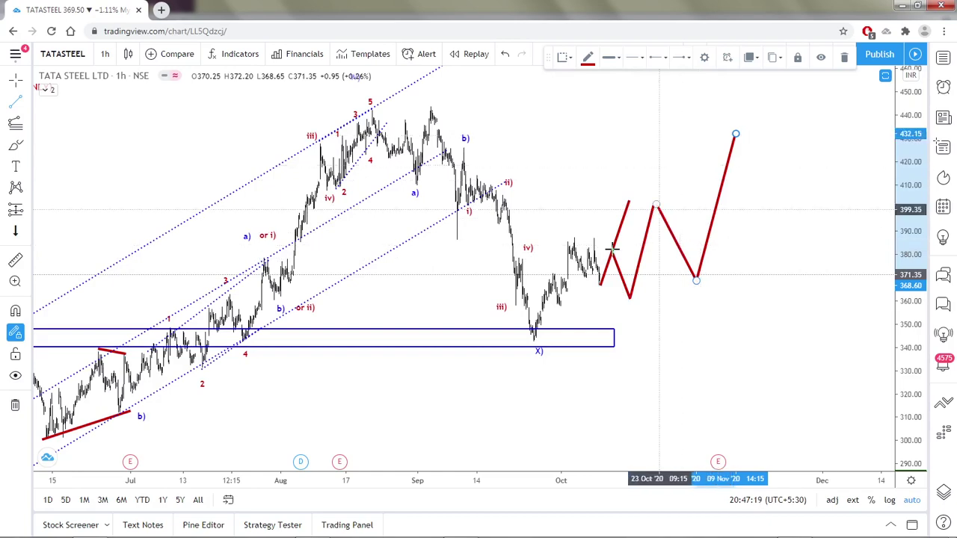
pyautogui.scroll(-3, 673, 135)
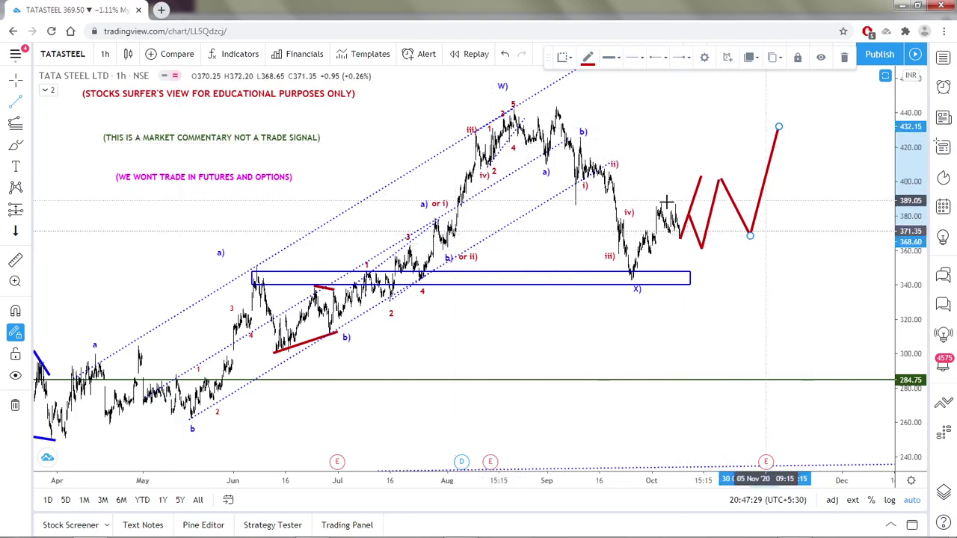
pyautogui.click(590, 279)
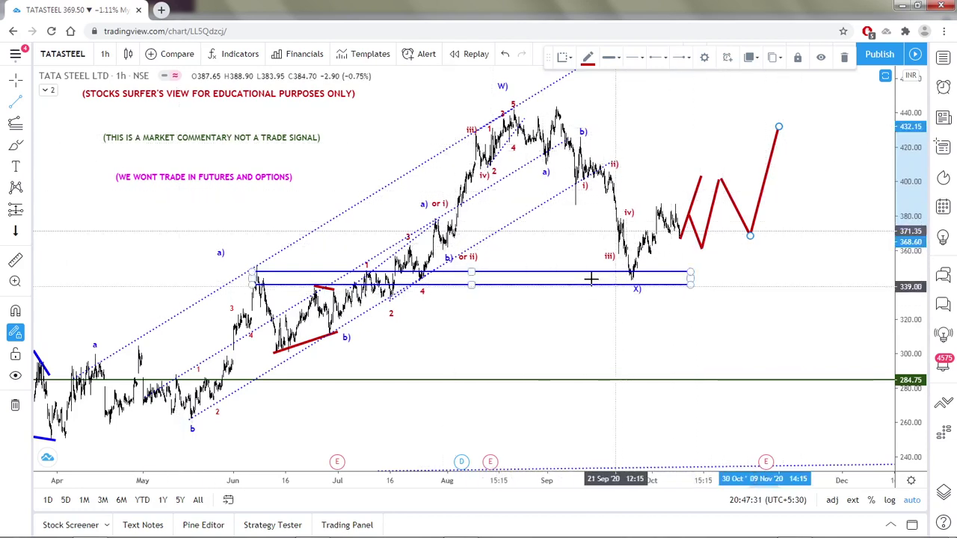
# - Switch the chart to the HINDALCO stock on NSE
pyautogui.click(63, 53)
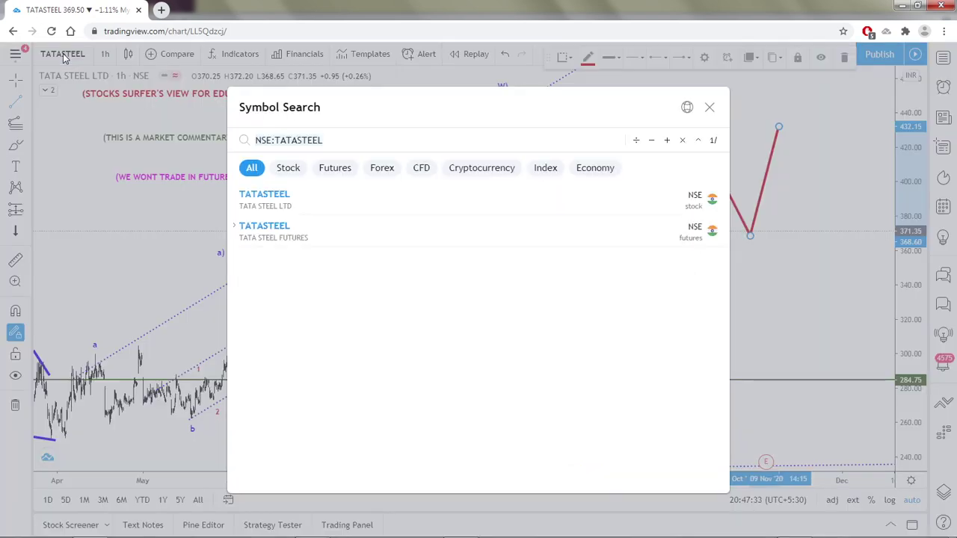
pyautogui.write('HINDAL')
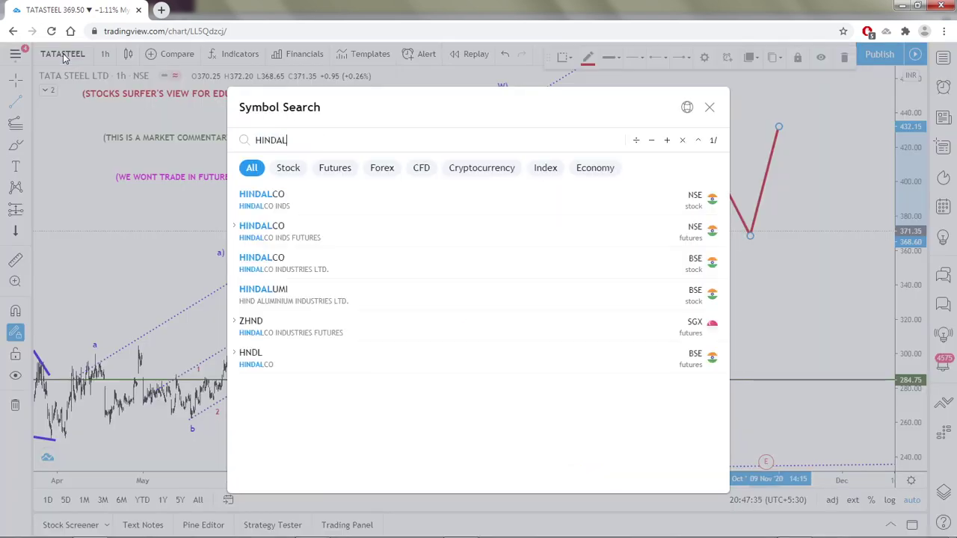
pyautogui.click(268, 203)
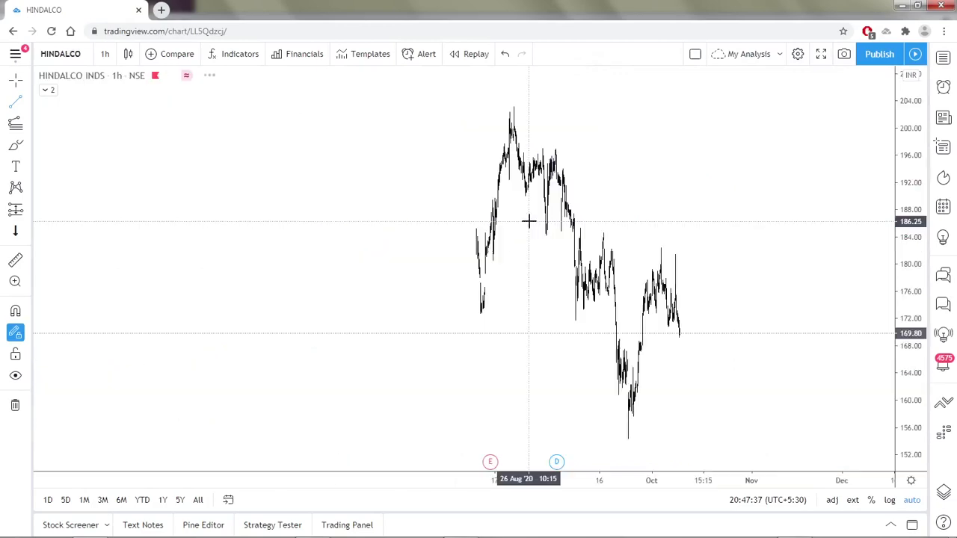
# - Examine Hindalco's hourly wave count from the March low, including the wave a) low and the latest October decline
pyautogui.scroll(-5, 527, 220)
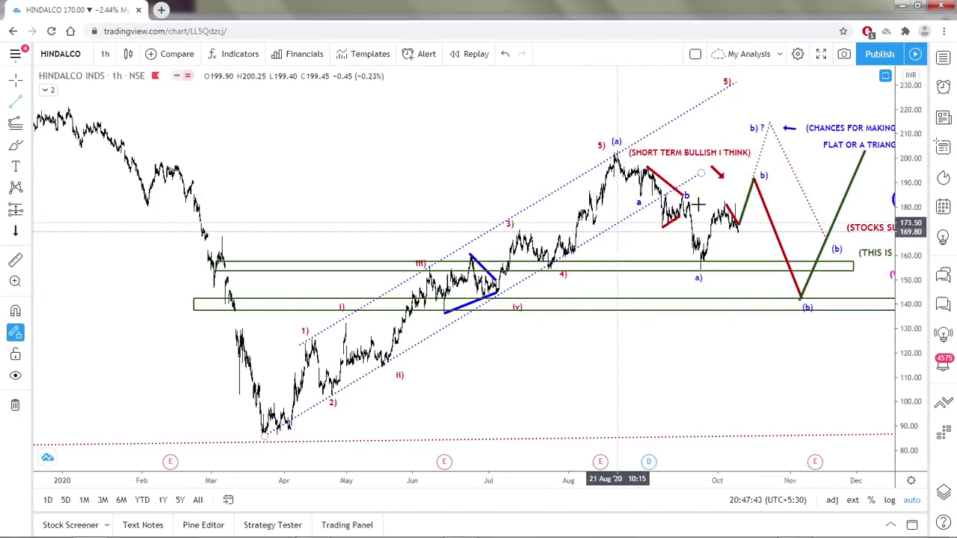
pyautogui.scroll(5, 703, 275)
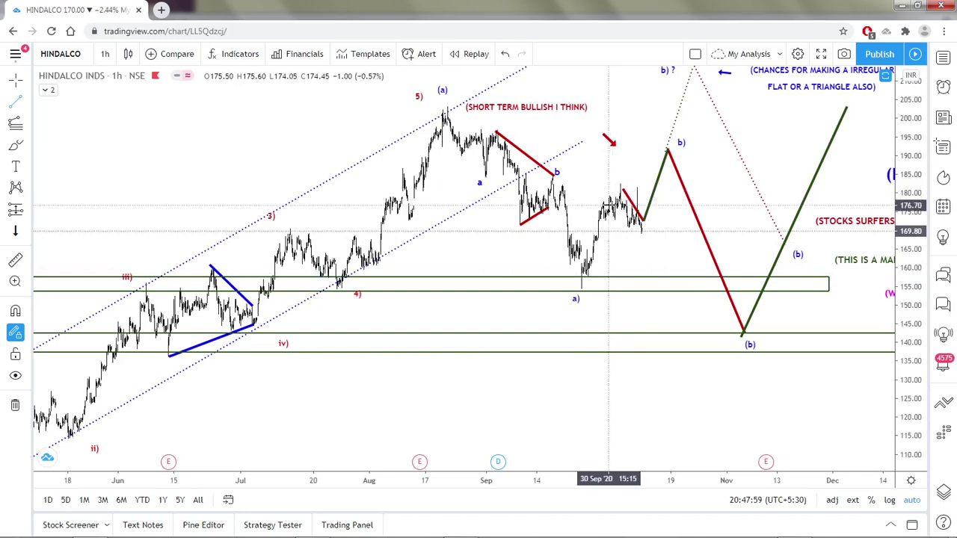
pyautogui.scroll(2, 612, 201)
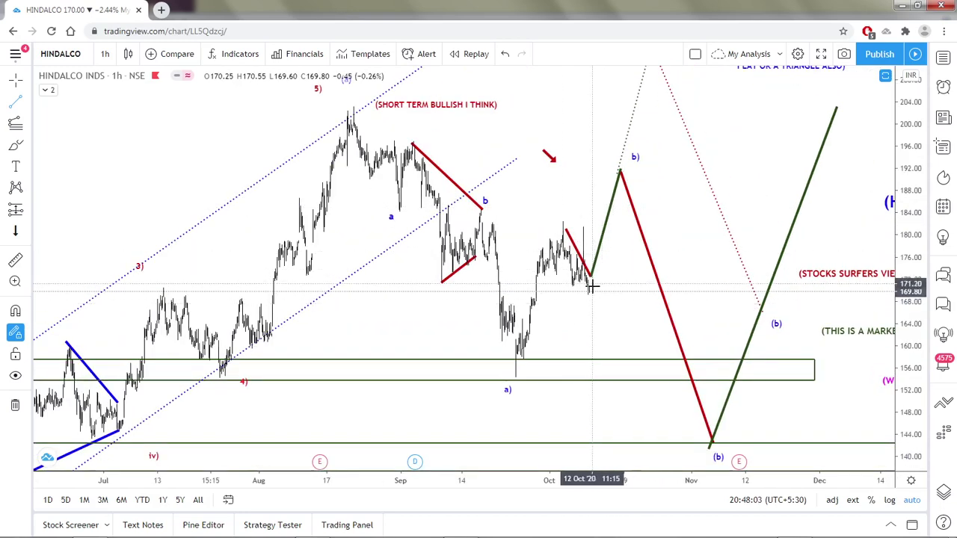
pyautogui.scroll(3, 590, 300)
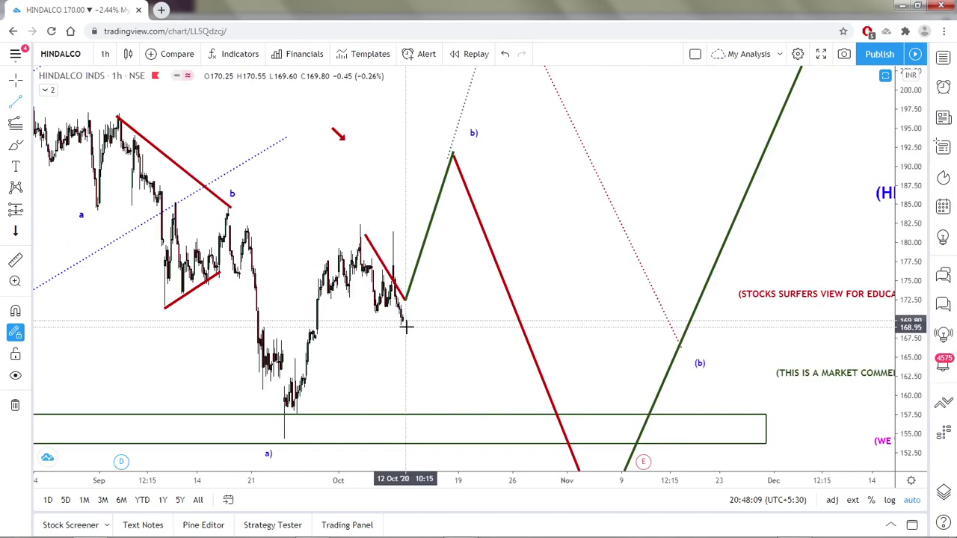
pyautogui.moveTo(394, 346); pyautogui.dragTo(641, 346)
pyautogui.scroll(1, 625, 352)
pyautogui.scroll(1, 625, 352)
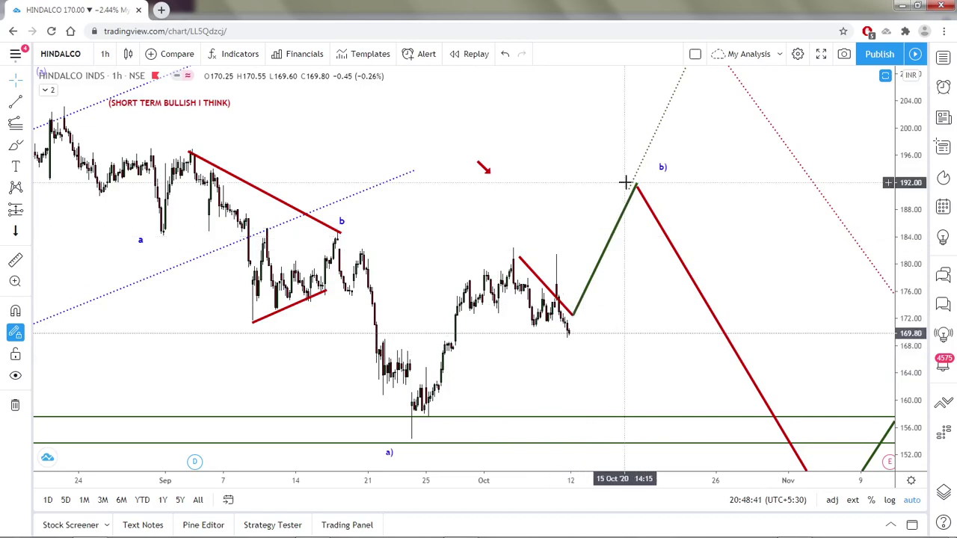
# - Compare Hindalco's projected wave b) high and (b) low with the dotted irregular flat or triangle alternative and the green support boxes
pyautogui.scroll(-2, 628, 183)
pyautogui.scroll(-2, 625, 183)
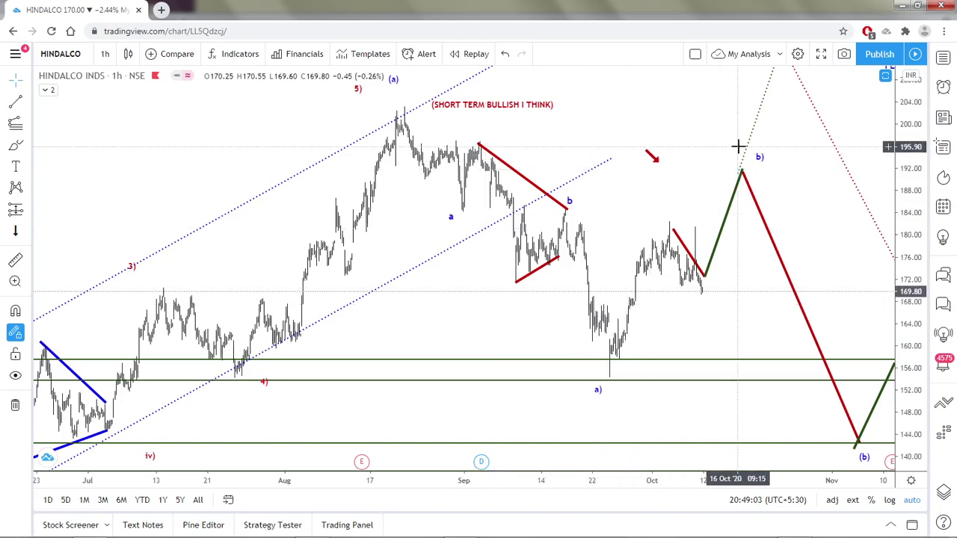
pyautogui.scroll(-2, 738, 147)
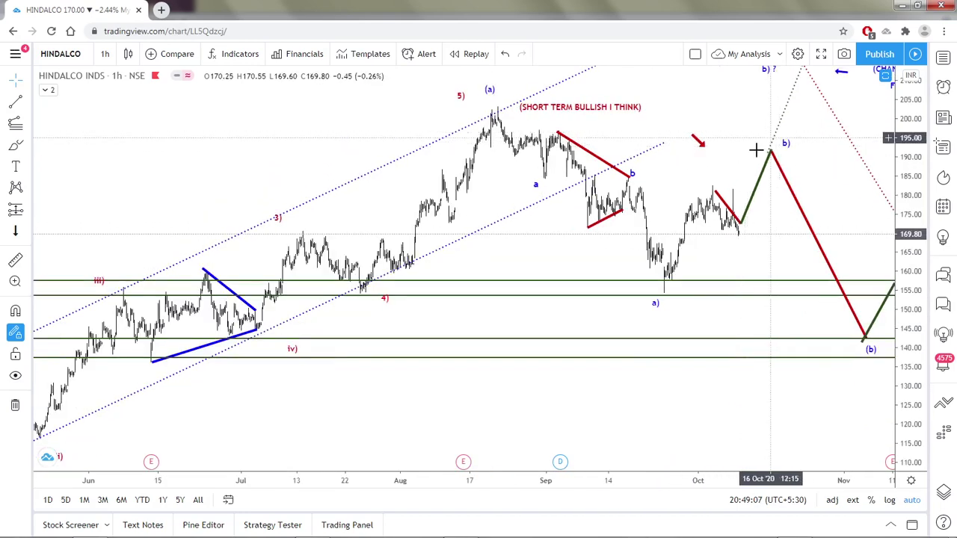
pyautogui.scroll(-3, 768, 132)
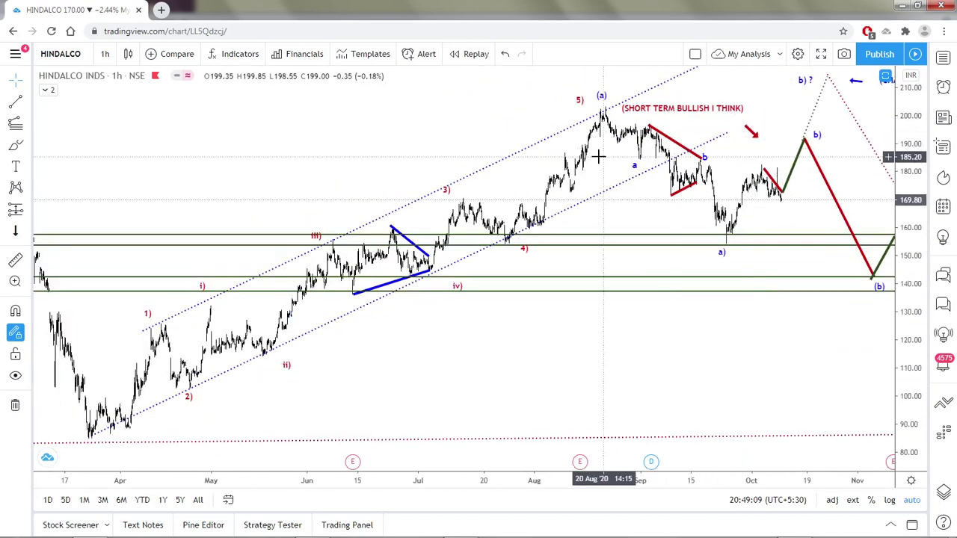
pyautogui.rightClick(724, 314)
pyautogui.moveTo(729, 314)
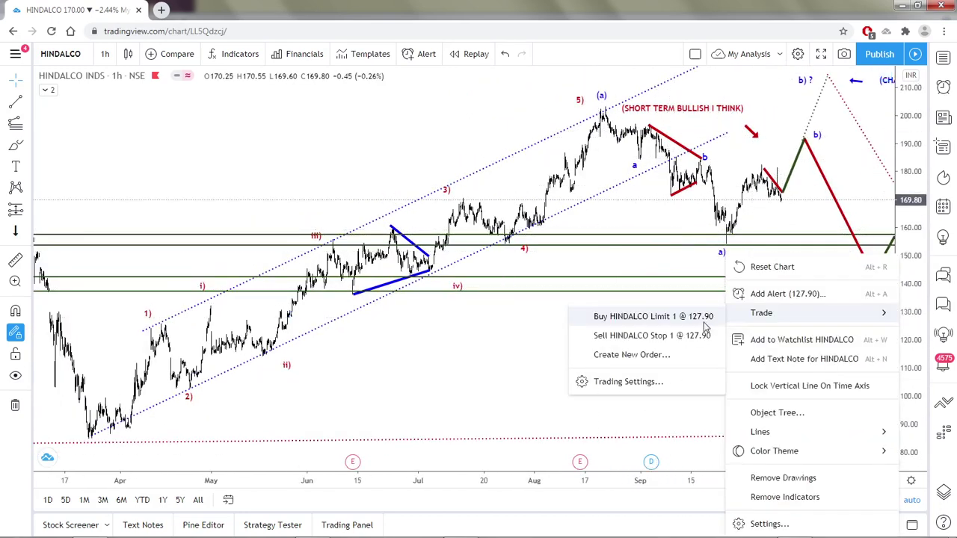
pyautogui.click(647, 210)
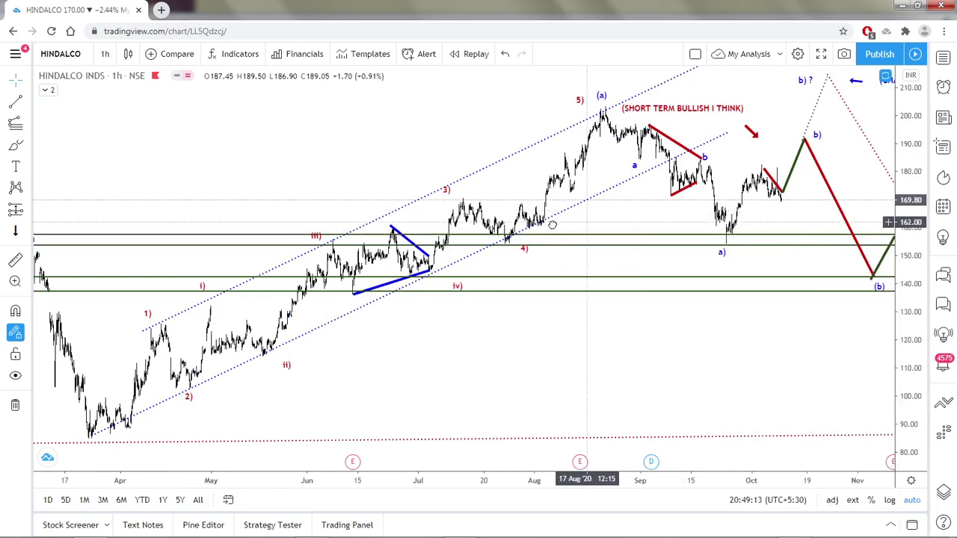
pyautogui.hscroll(3, 791, 183)
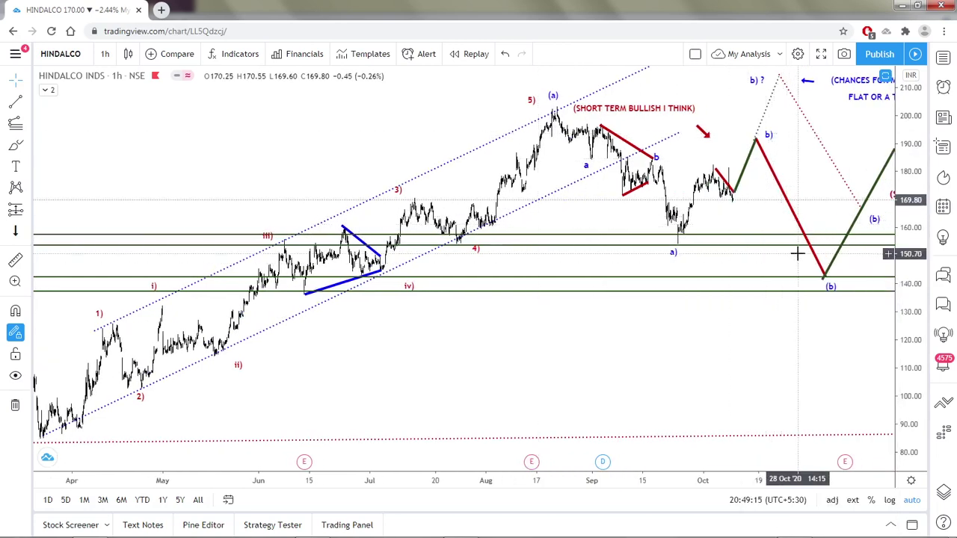
pyautogui.scroll(-2, 797, 252)
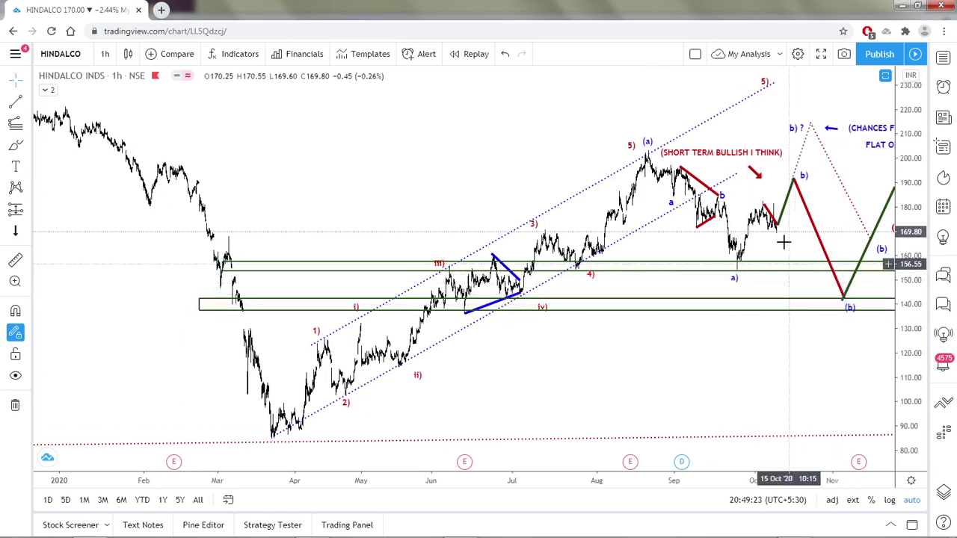
pyautogui.scroll(3, 792, 277)
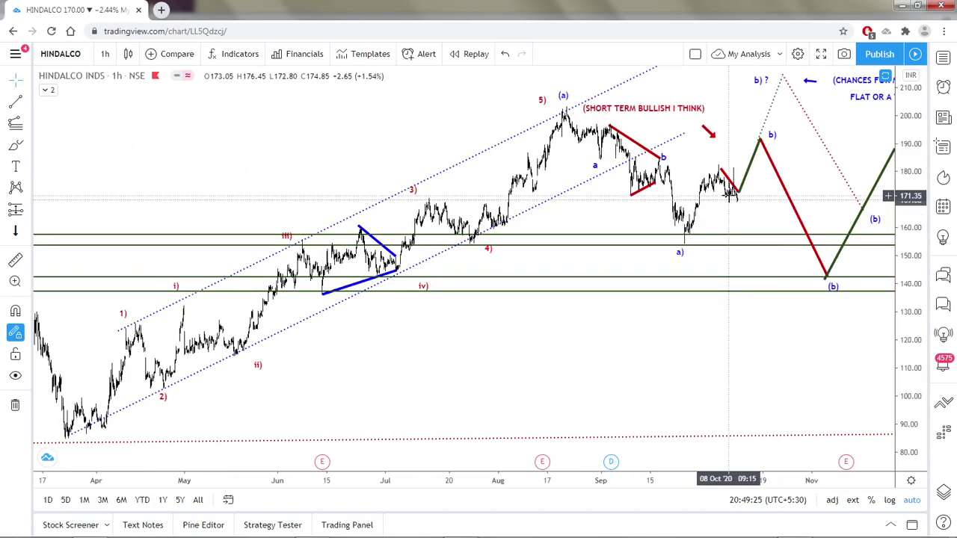
pyautogui.scroll(-2, 737, 192)
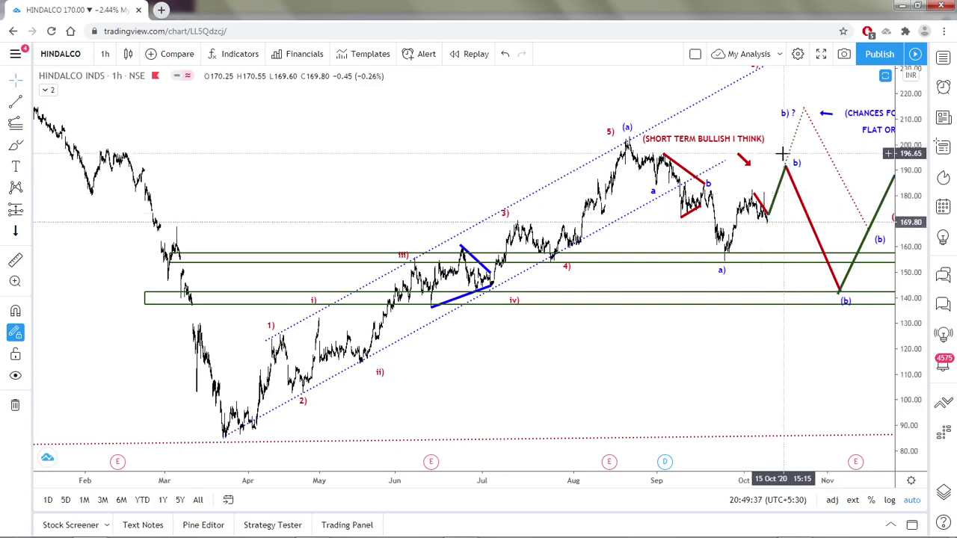
# - Switch the chart to the JINDALSTEL stock on NSE
pyautogui.click(62, 54)
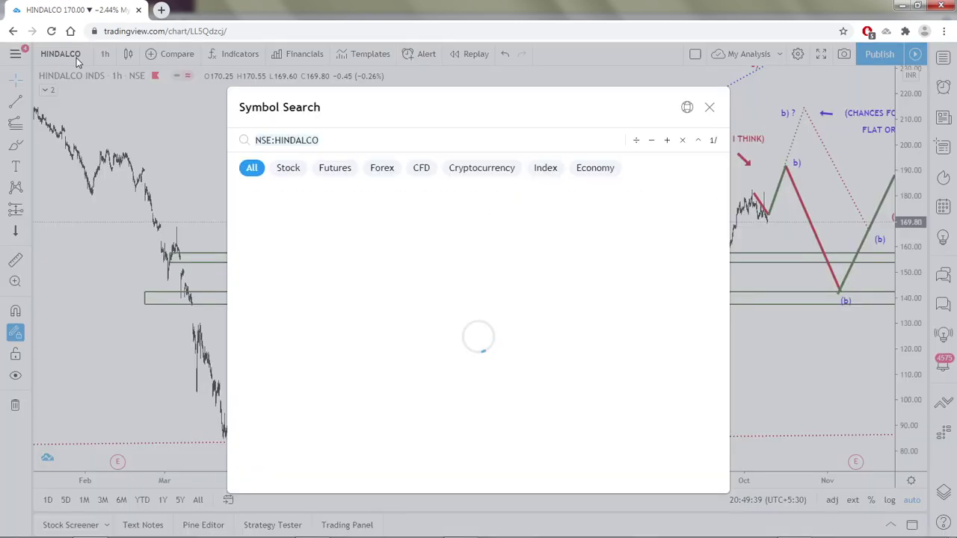
pyautogui.write('JINDA')
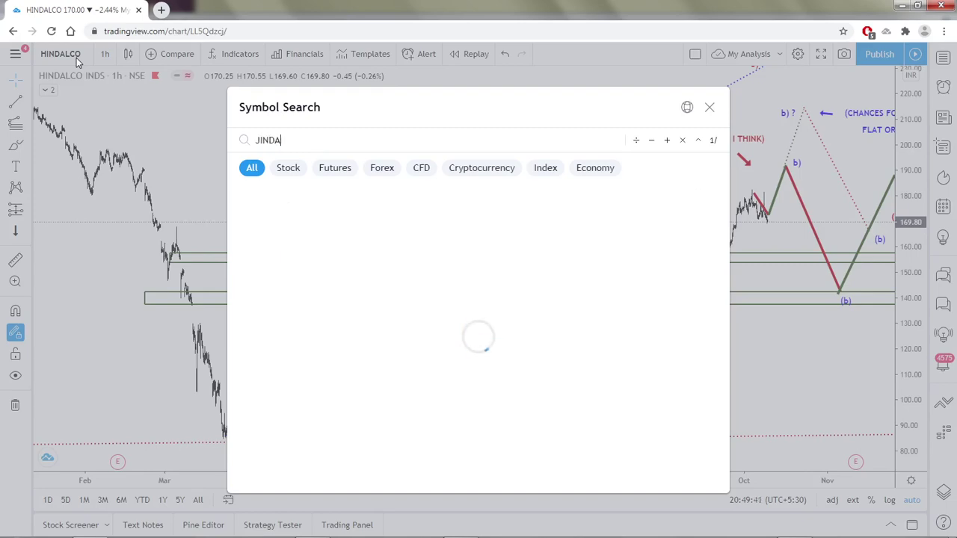
pyautogui.write('L')
pyautogui.click(388, 195)
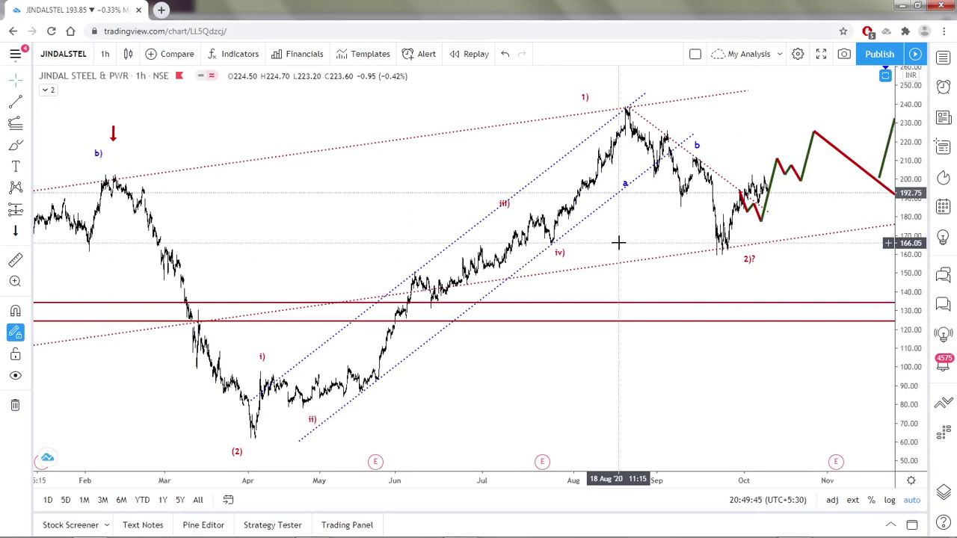
# - Review Jindal Steel's hourly wave count from the wave (2) low and the projected green and red paths beyond wave 2)
pyautogui.scroll(-1, 618, 242)
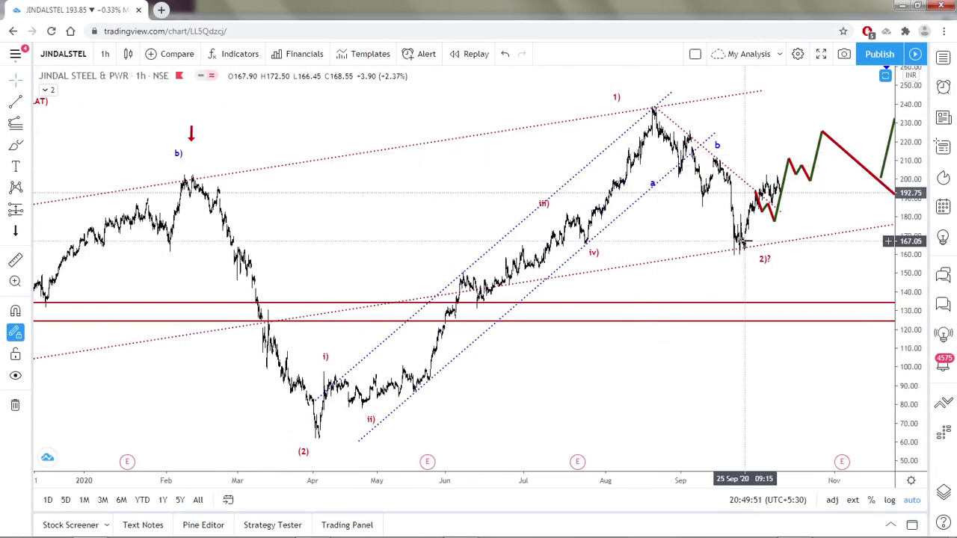
pyautogui.rightClick(748, 366)
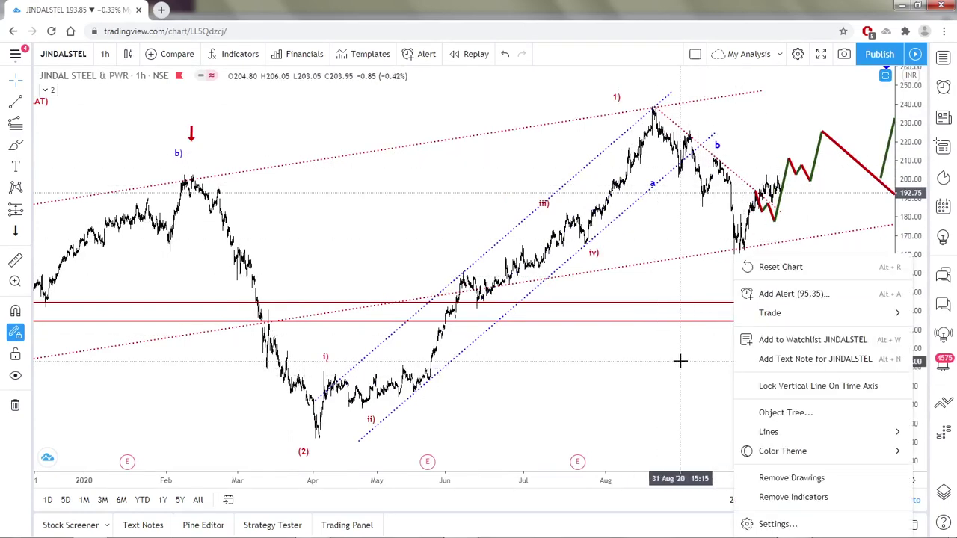
pyautogui.moveTo(680, 364); pyautogui.dragTo(541, 363)
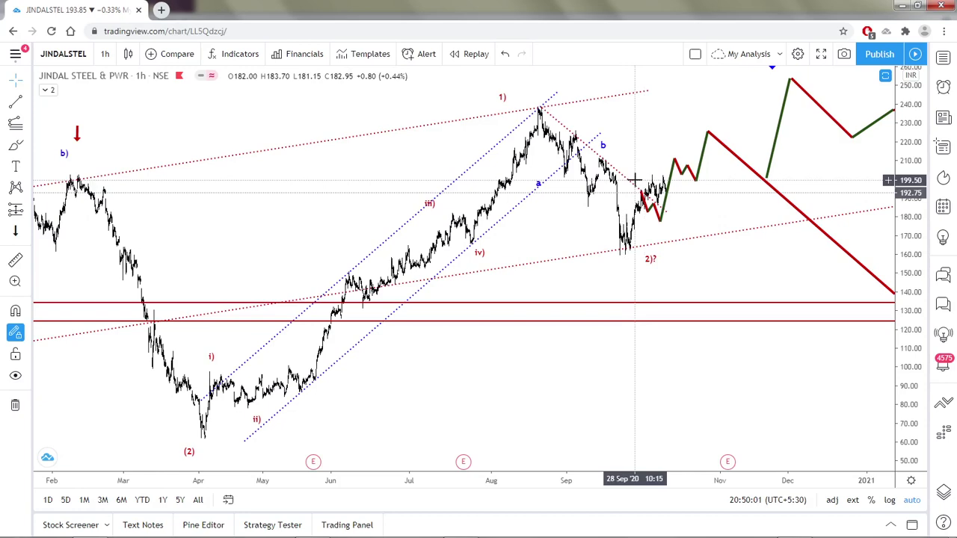
pyautogui.scroll(5, 634, 179)
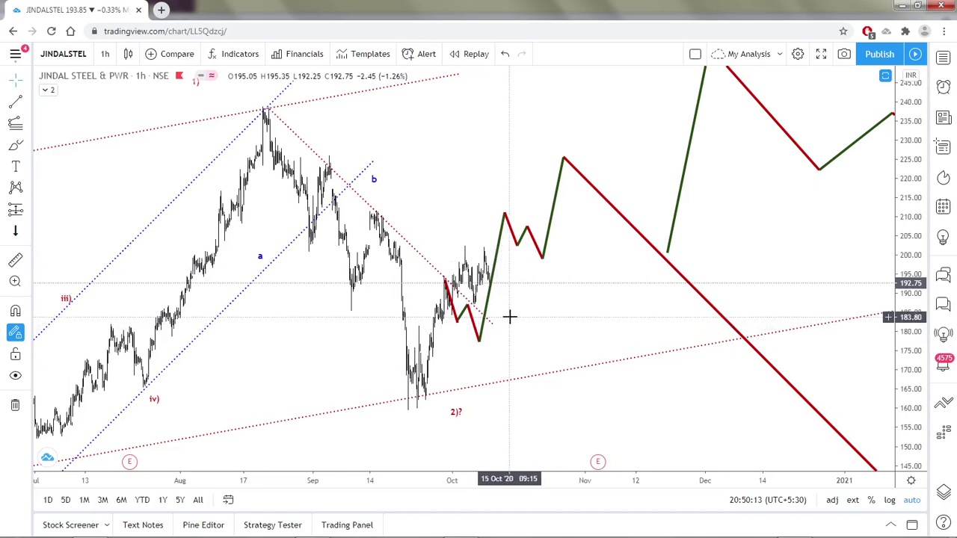
pyautogui.scroll(-3, 516, 311)
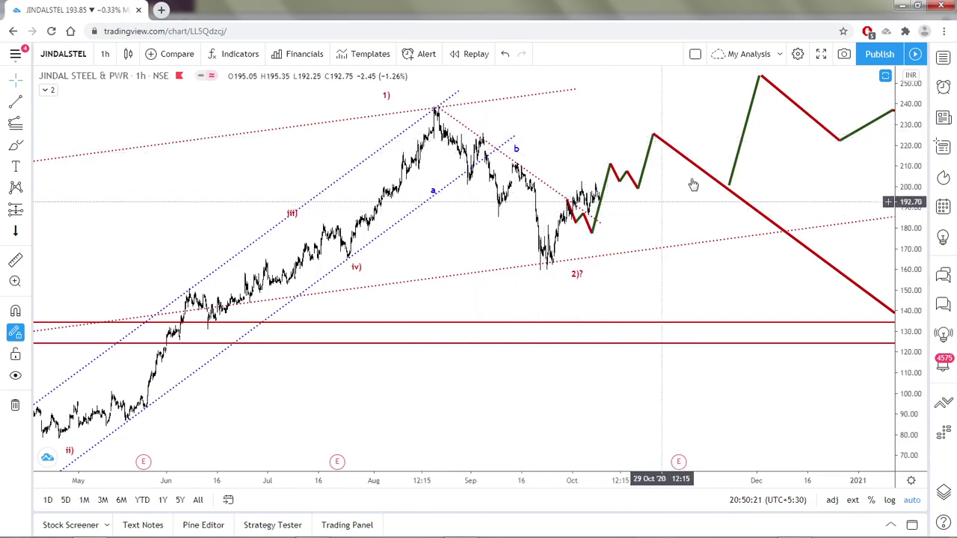
pyautogui.scroll(-4, 698, 132)
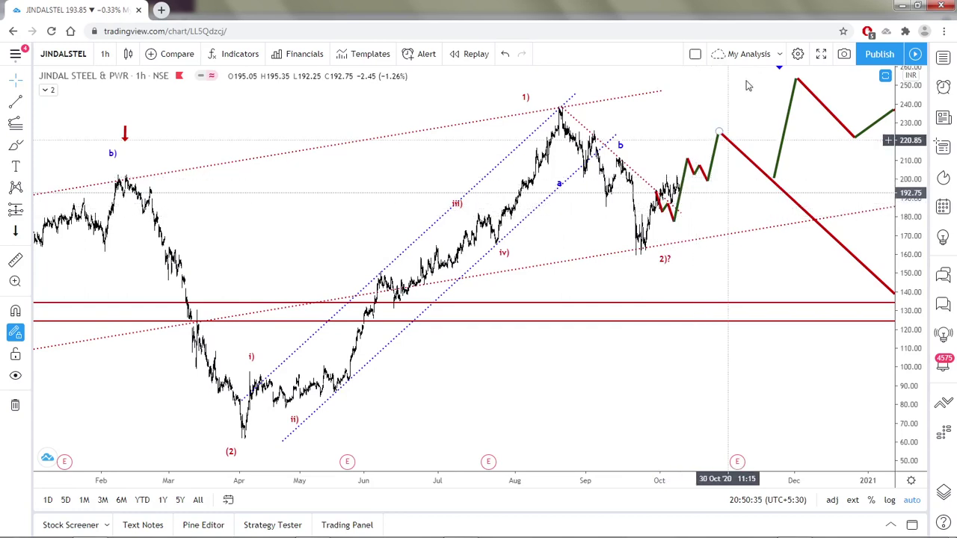
# - Switch the chart to the MGL (Mahanagar Gas) stock on NSE
pyautogui.click(64, 54)
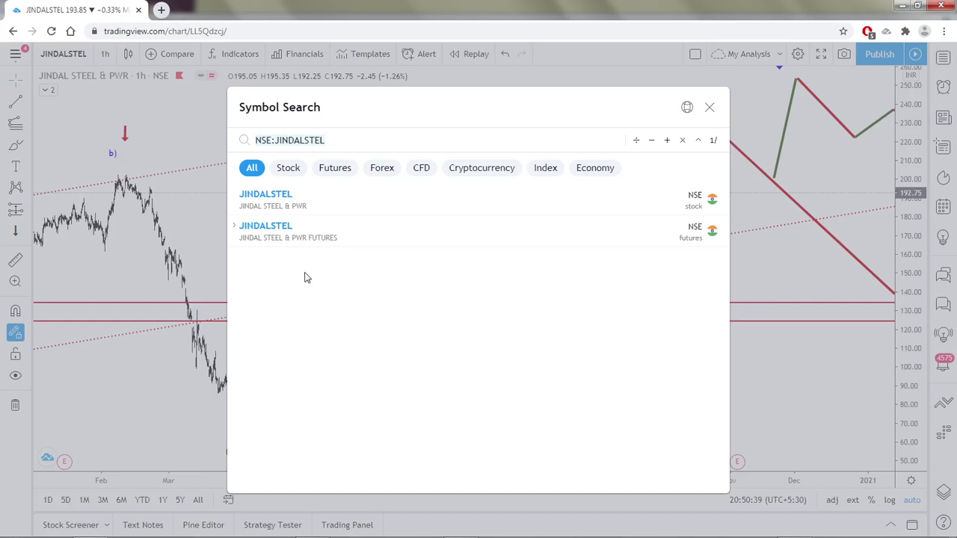
pyautogui.write('MGL')
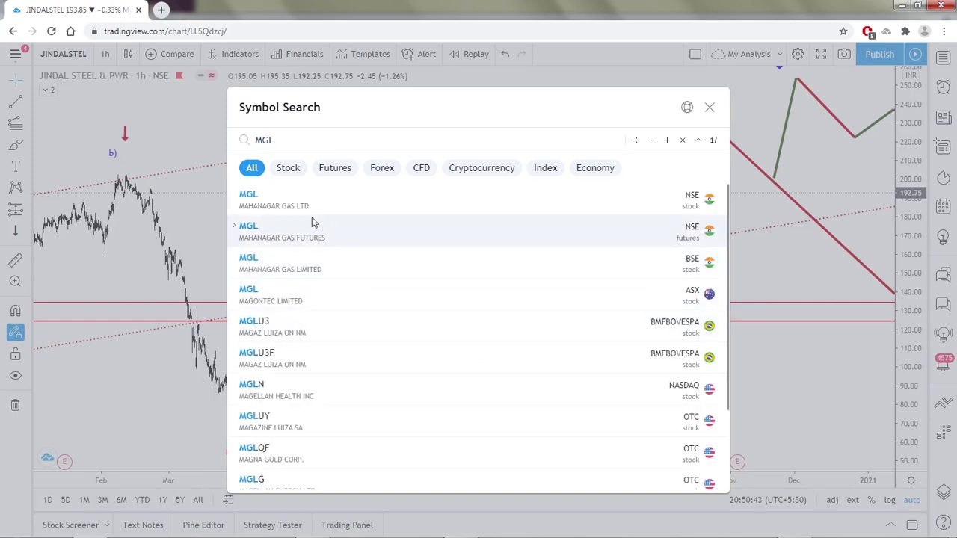
pyautogui.press('Escape')
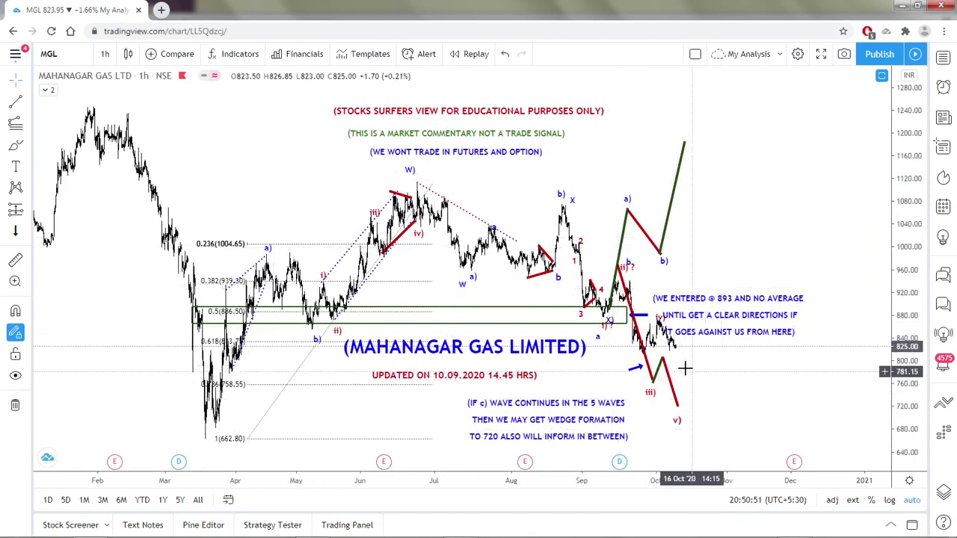
# - Review Mahanagar Gas's hourly wave count, the green support box, the 893 entry note and the projected green and red paths
pyautogui.click(448, 306)
pyautogui.scroll(1, 517, 352)
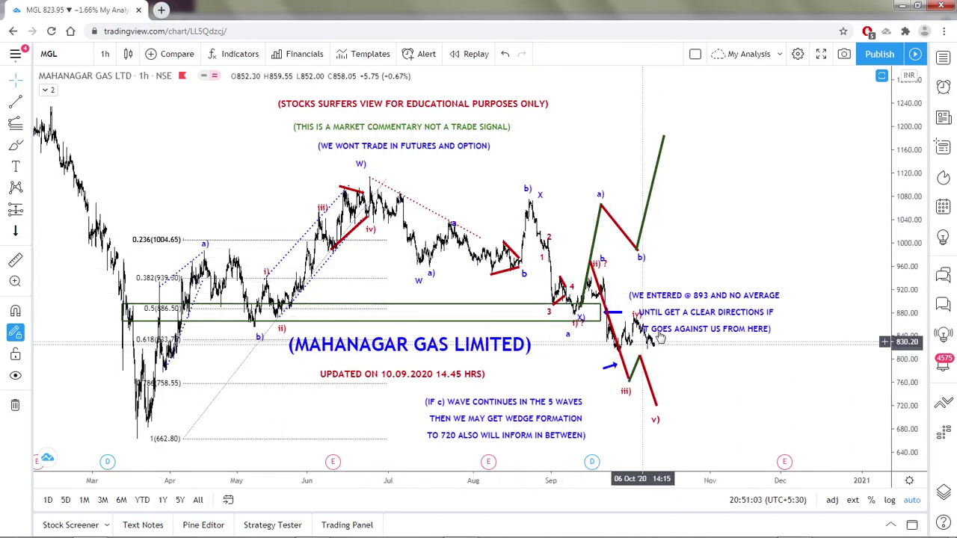
pyautogui.scroll(5, 612, 302)
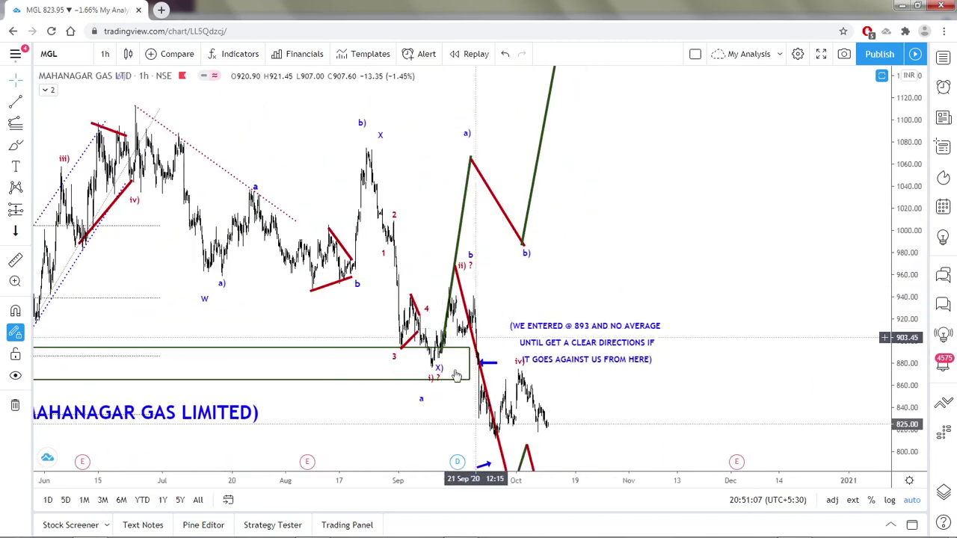
pyautogui.scroll(-5, 519, 314)
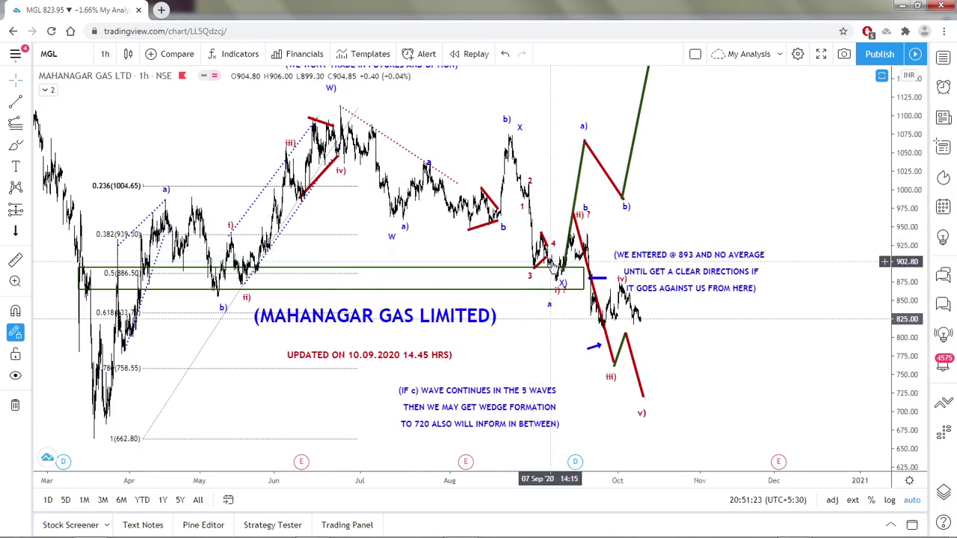
pyautogui.scroll(3, 551, 263)
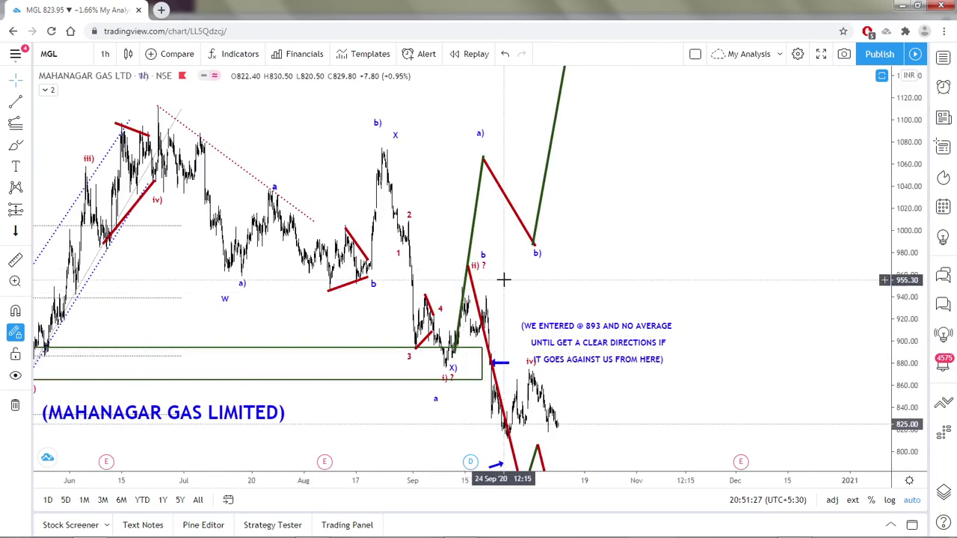
pyautogui.scroll(-3, 516, 281)
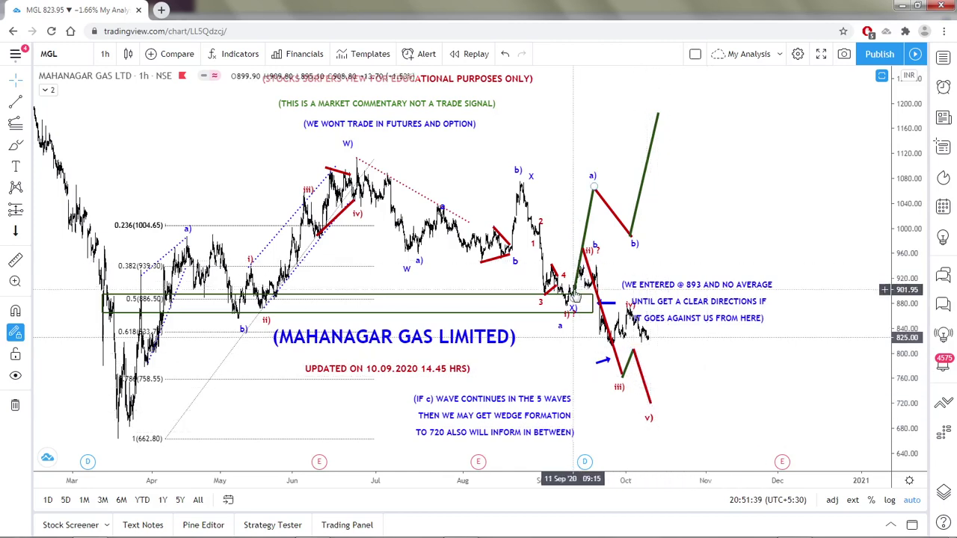
pyautogui.scroll(1, 573, 299)
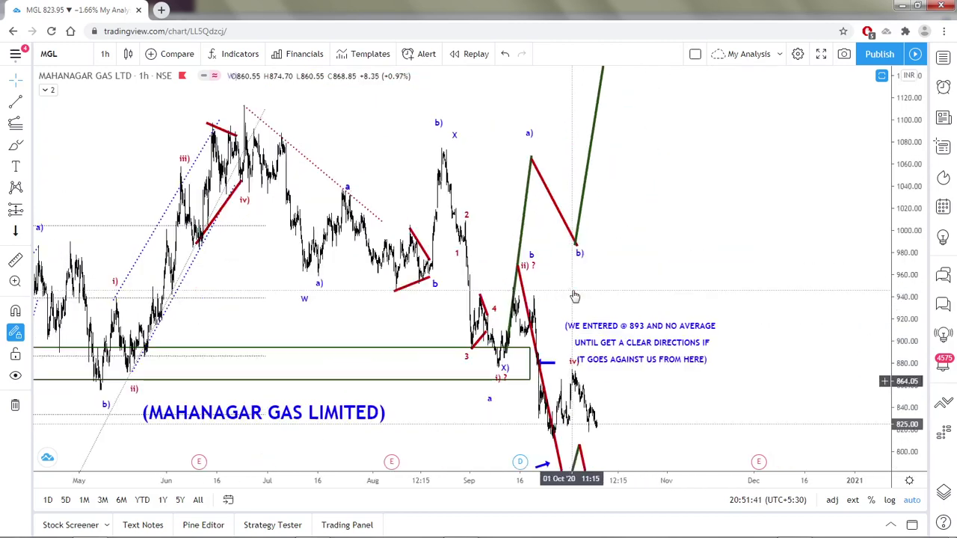
pyautogui.scroll(1, 566, 308)
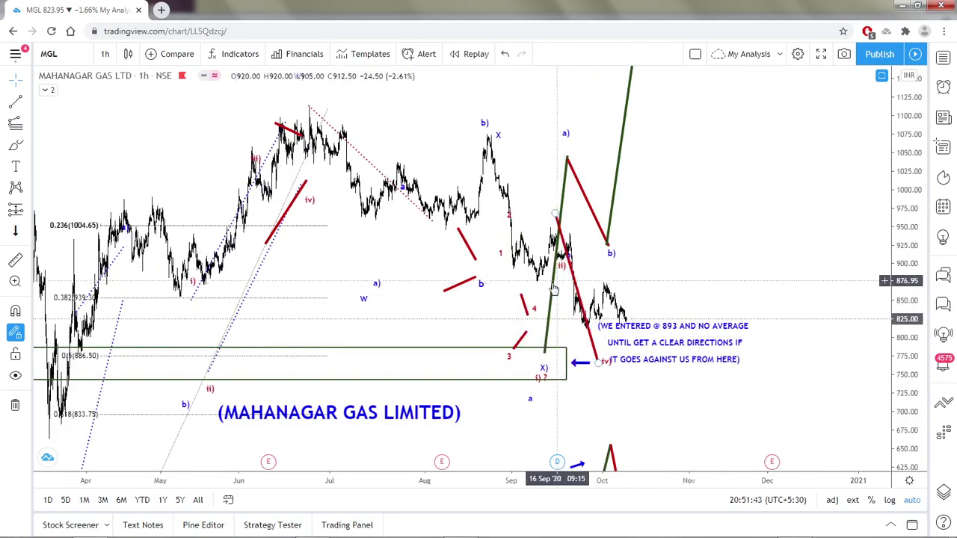
pyautogui.scroll(-1, 555, 294)
pyautogui.scroll(-1, 552, 296)
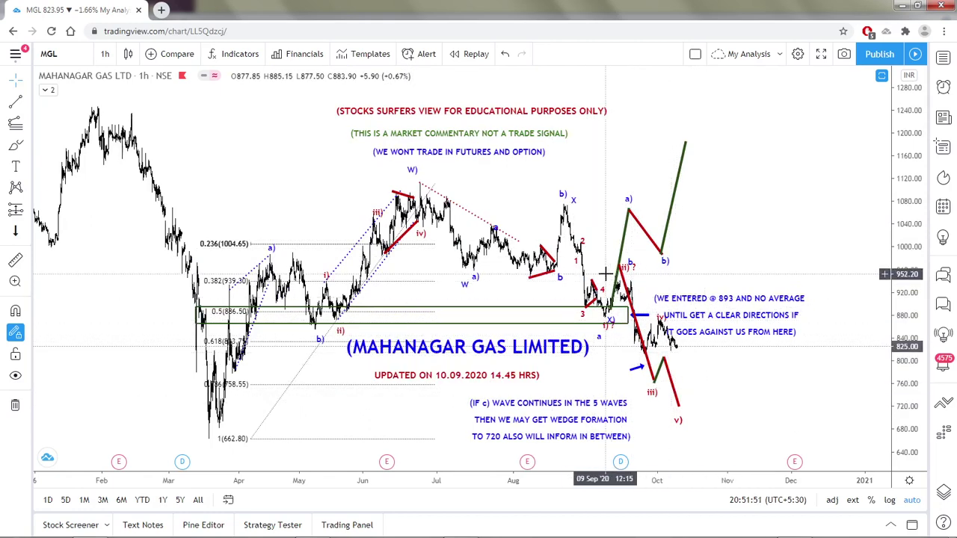
pyautogui.click(604, 307)
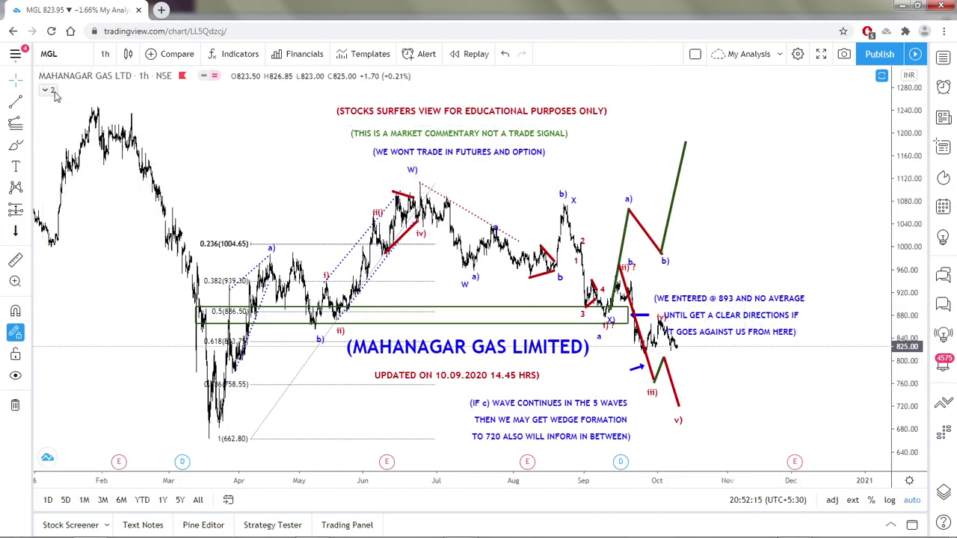
# - Switch the chart to the SUNPHARMA stock on NSE and examine its projected (b) wave paths toward the green support boxes
pyautogui.click(72, 53)
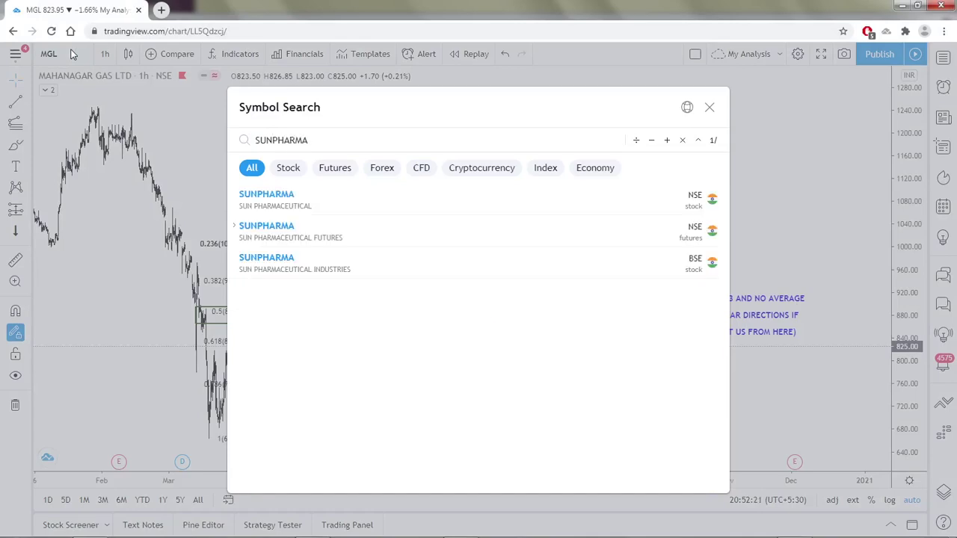
pyautogui.click(278, 196)
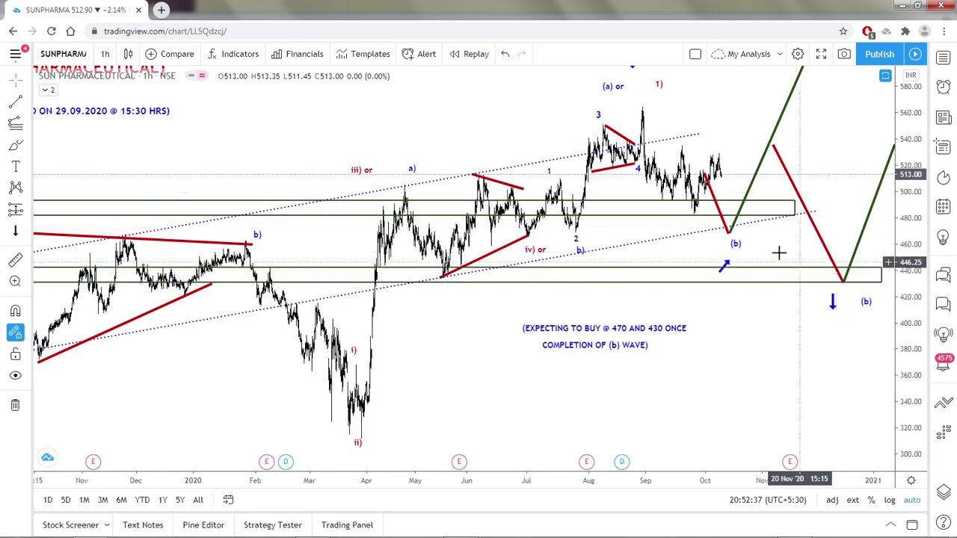
pyautogui.scroll(2, 677, 299)
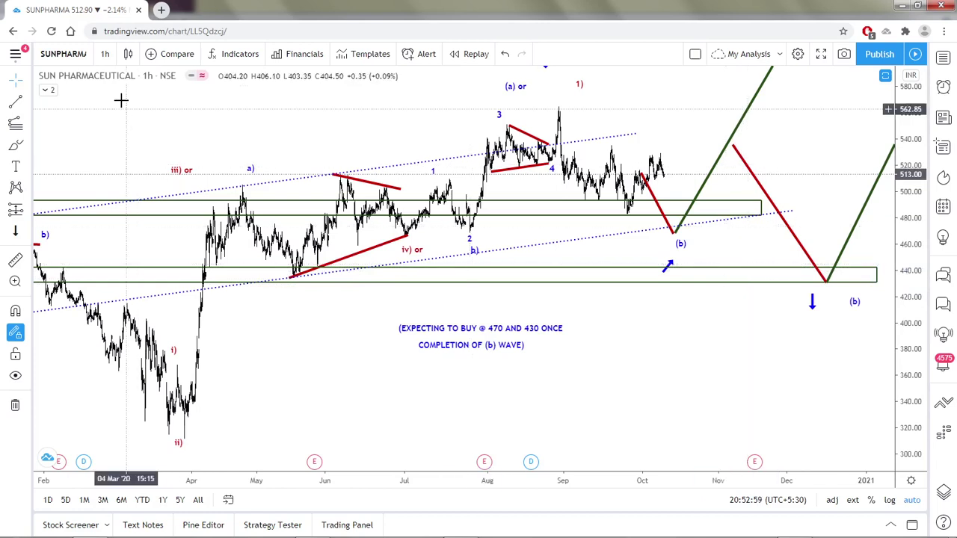
# - Check the Stocks Surfers watchlist image in Windows Photo Viewer, return to Chrome and switch the chart to the LT stock on NSE
pyautogui.click(66, 55)
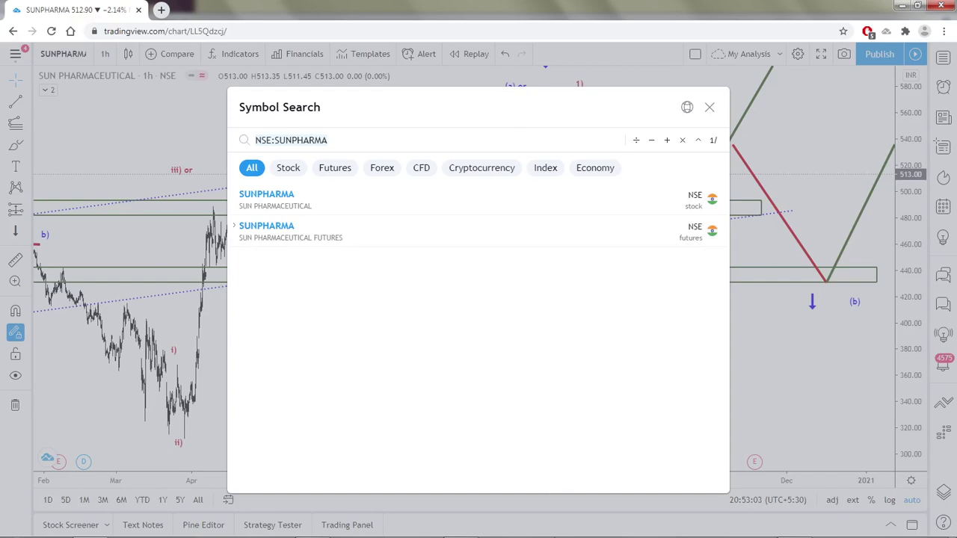
pyautogui.moveTo(880, 512)
pyautogui.click(809, 531)
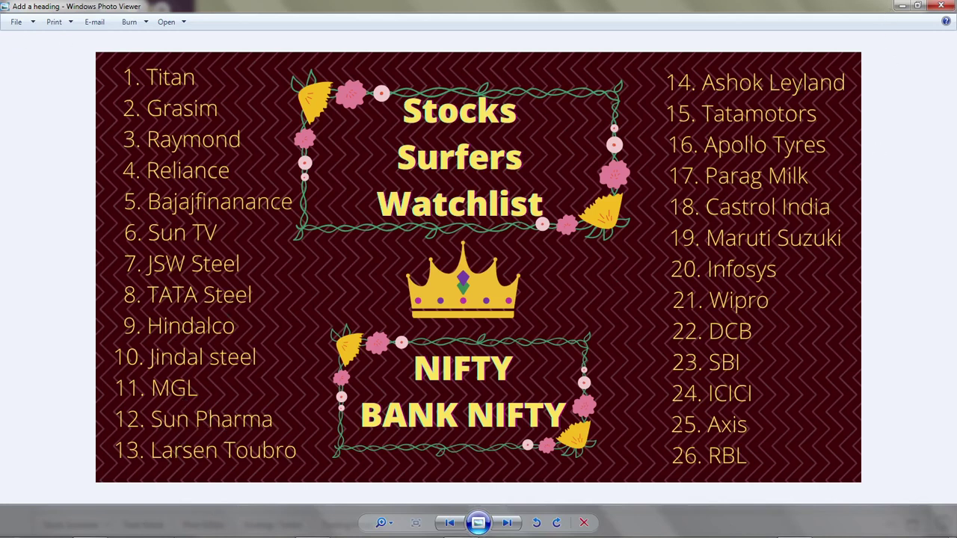
pyautogui.moveTo(478, 534)
pyautogui.moveTo(87, 527)
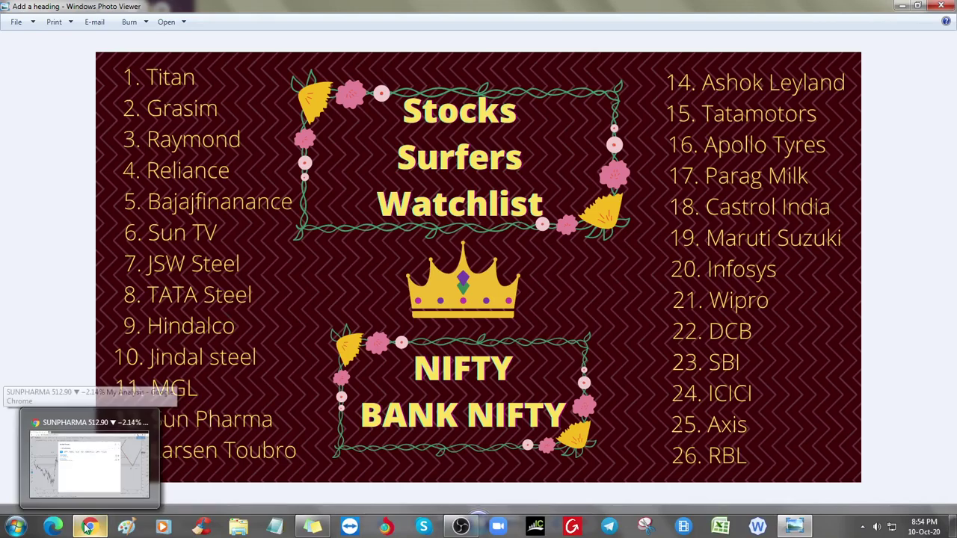
pyautogui.click(87, 528)
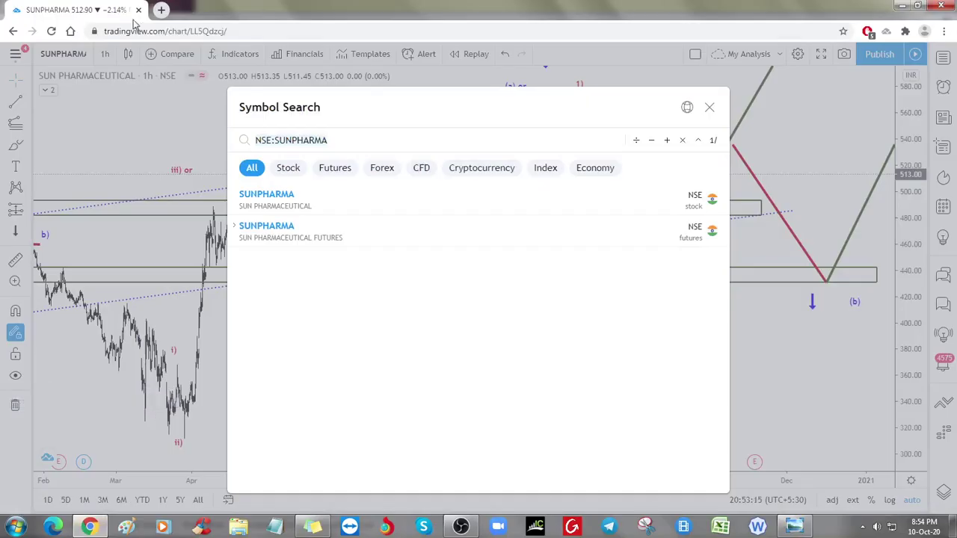
pyautogui.write('LT')
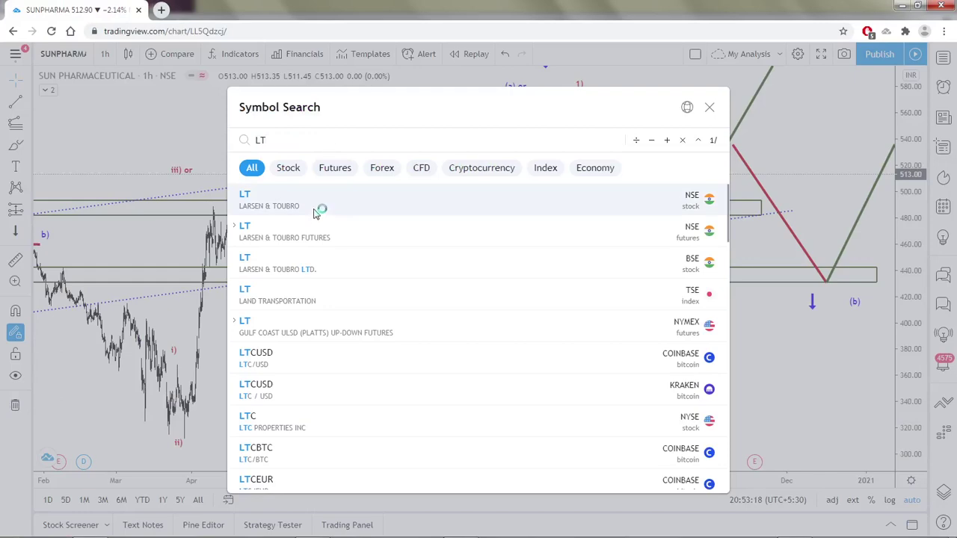
pyautogui.click(317, 211)
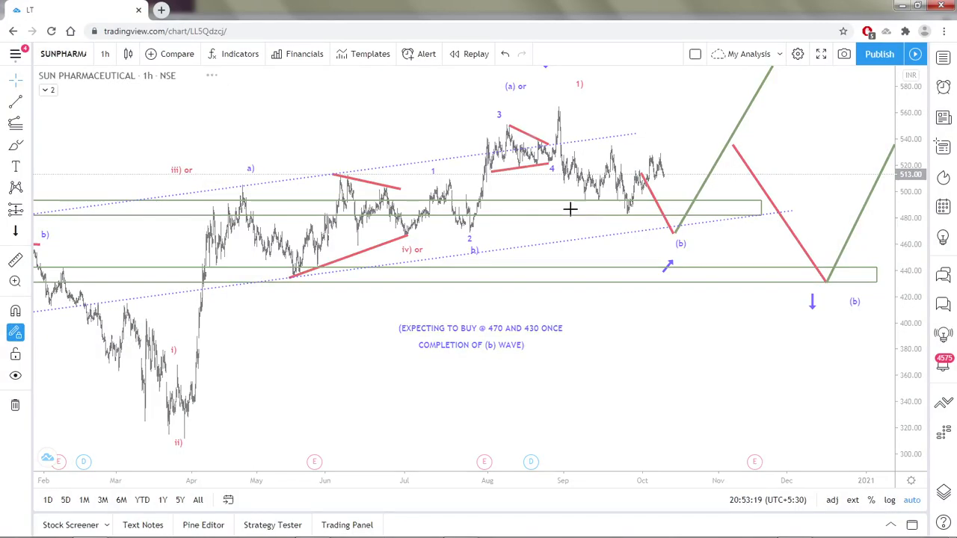
# - Examine Larsen & Toubro's hourly price action from the September low, the blue dotted channel and the nearby projected green and red paths
pyautogui.scroll(4, 540, 223)
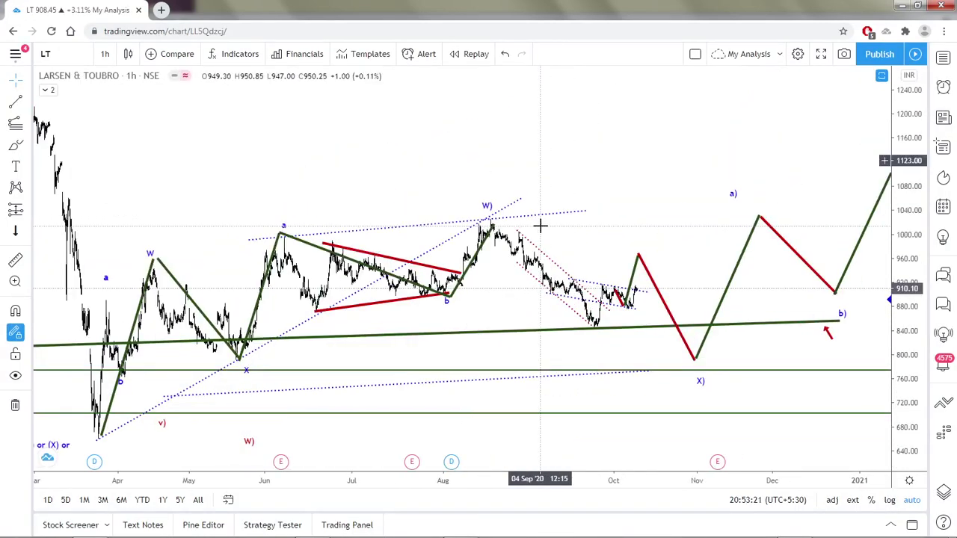
pyautogui.scroll(2, 541, 223)
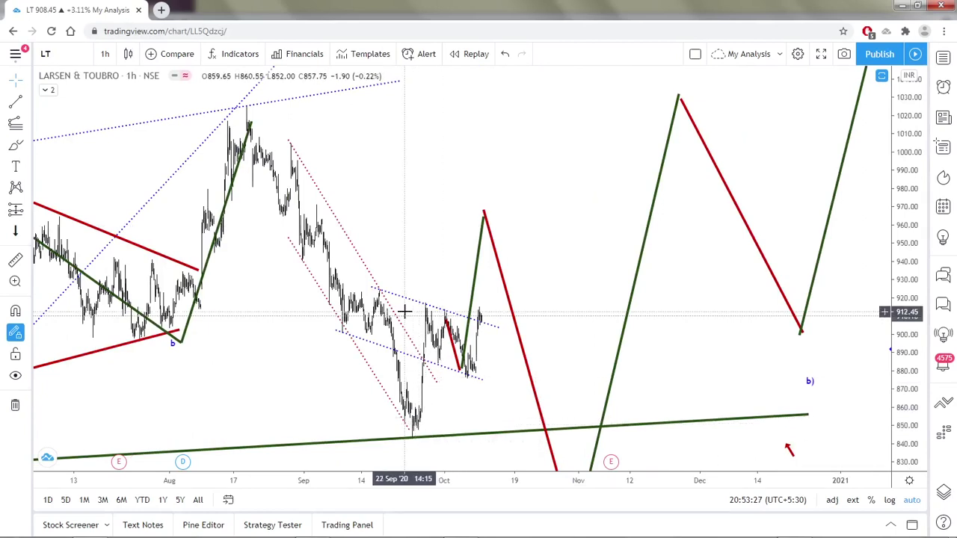
pyautogui.scroll(2, 396, 311)
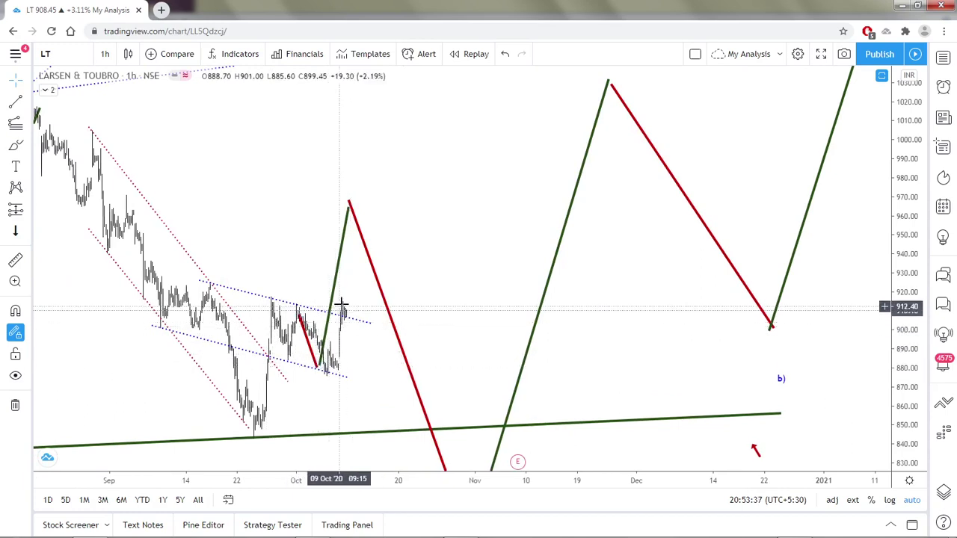
pyautogui.scroll(-1, 348, 303)
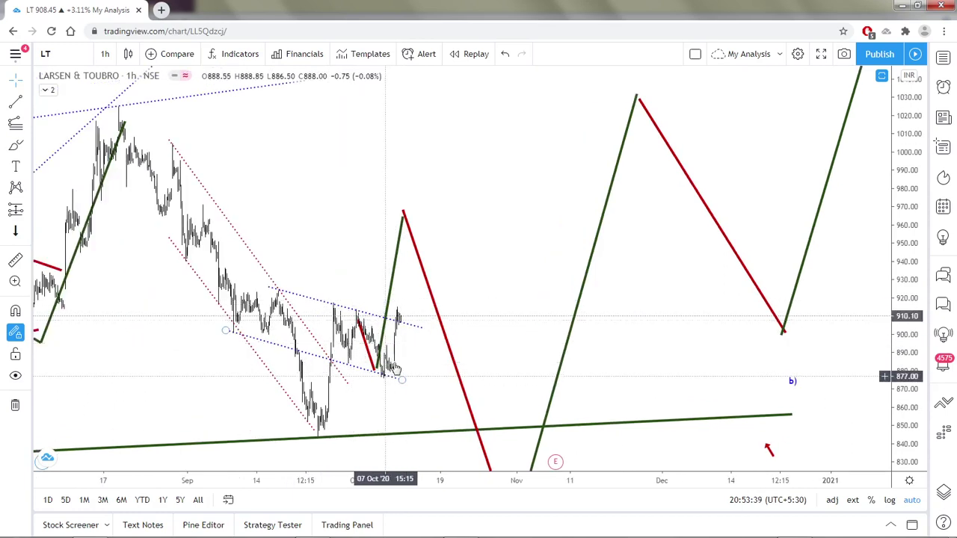
pyautogui.scroll(1, 397, 362)
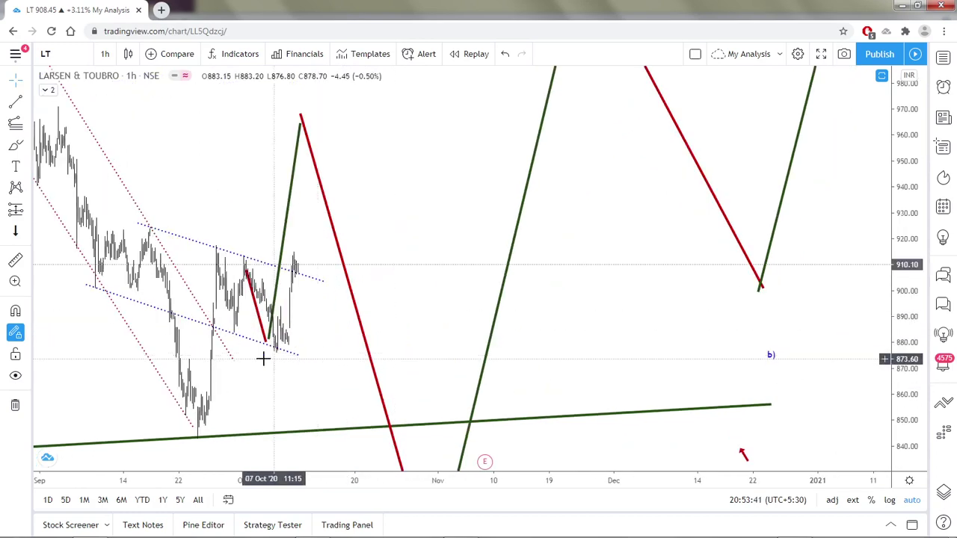
pyautogui.rightClick(242, 387)
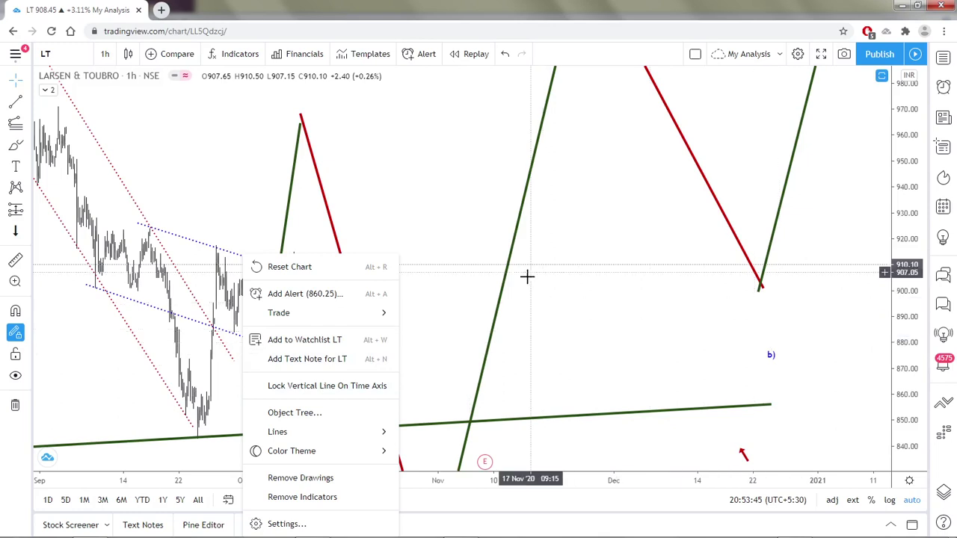
pyautogui.moveTo(466, 205); pyautogui.dragTo(483, 207)
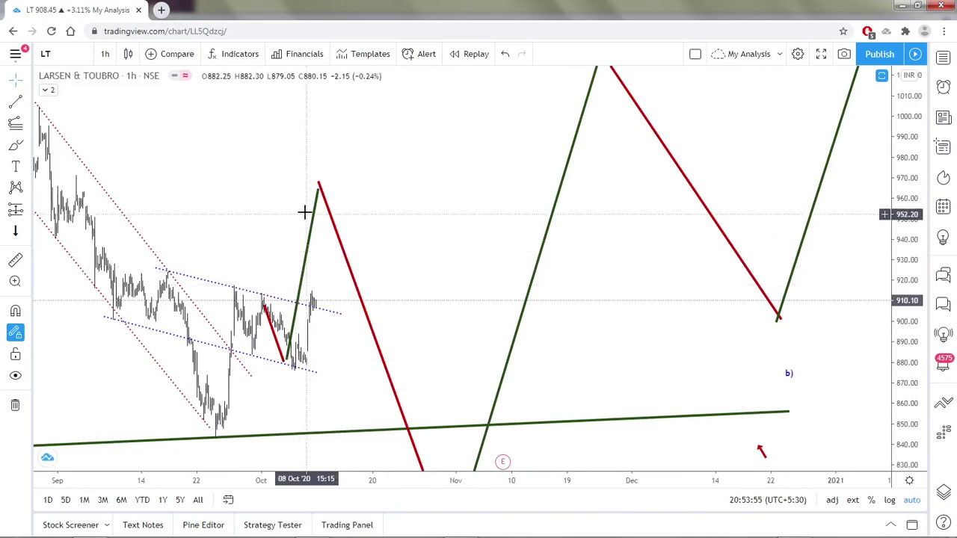
# - Compare Larsen & Toubro's red dotted decline channel with the wider wave count from the March low through W) and the projected X)
pyautogui.scroll(-5, 647, 309)
pyautogui.scroll(5, 648, 310)
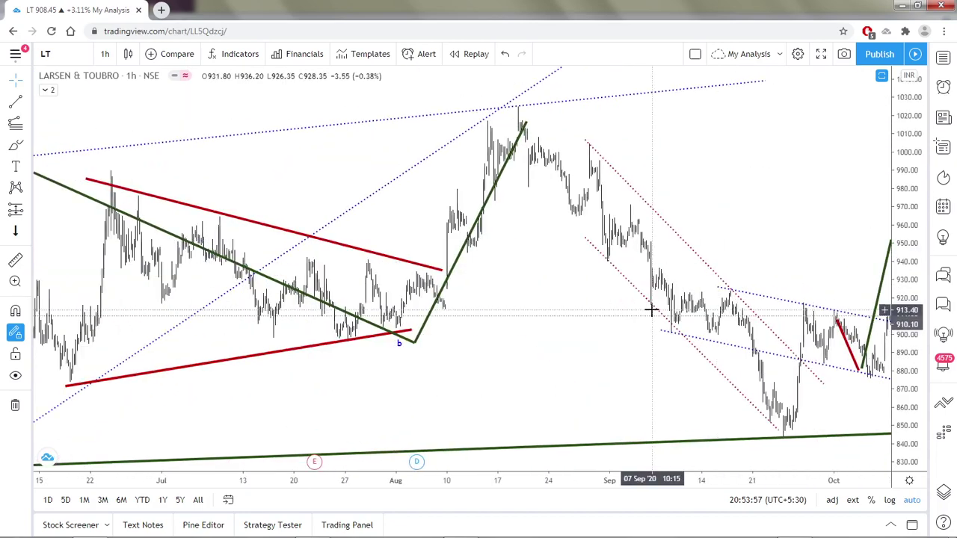
pyautogui.scroll(1, 651, 307)
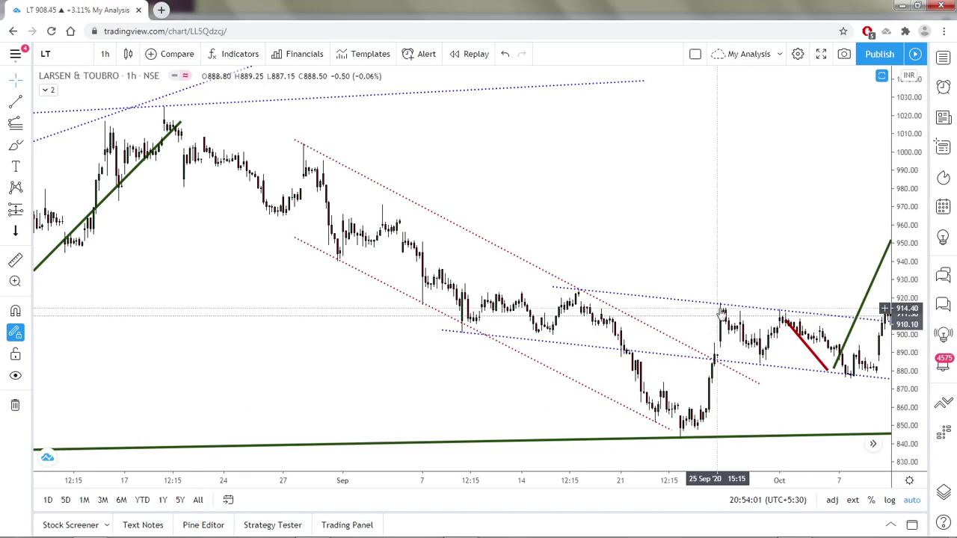
pyautogui.scroll(-3, 721, 310)
pyautogui.moveTo(743, 241); pyautogui.dragTo(611, 242)
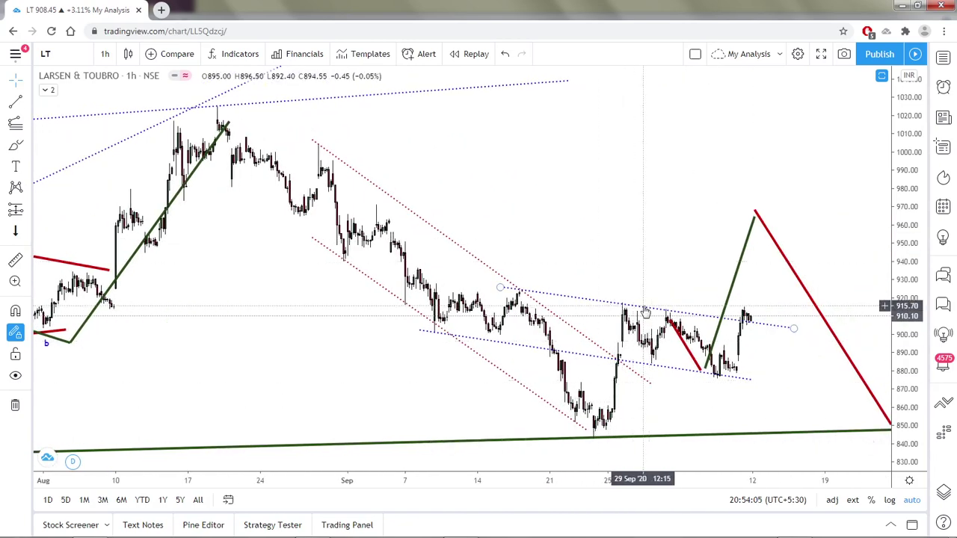
pyautogui.scroll(-3, 645, 312)
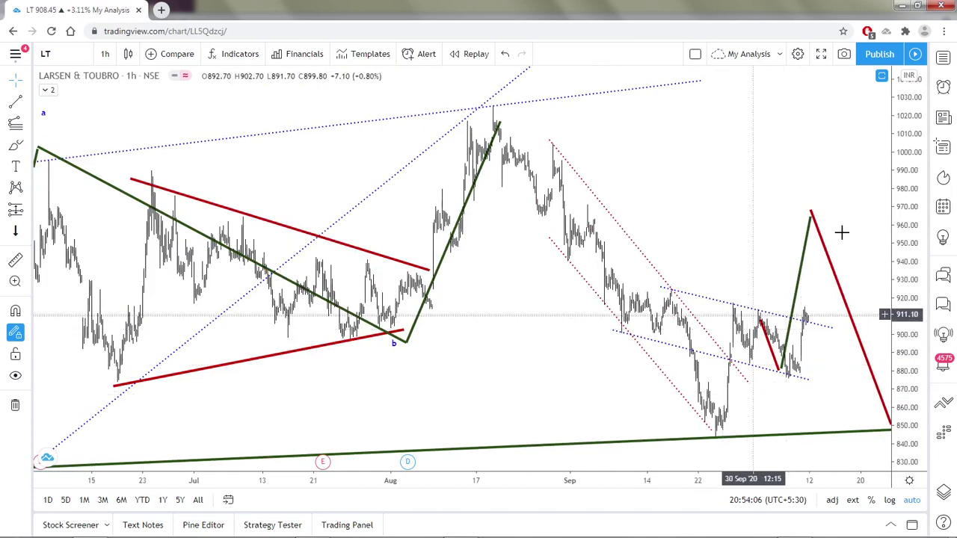
pyautogui.scroll(-3, 770, 209)
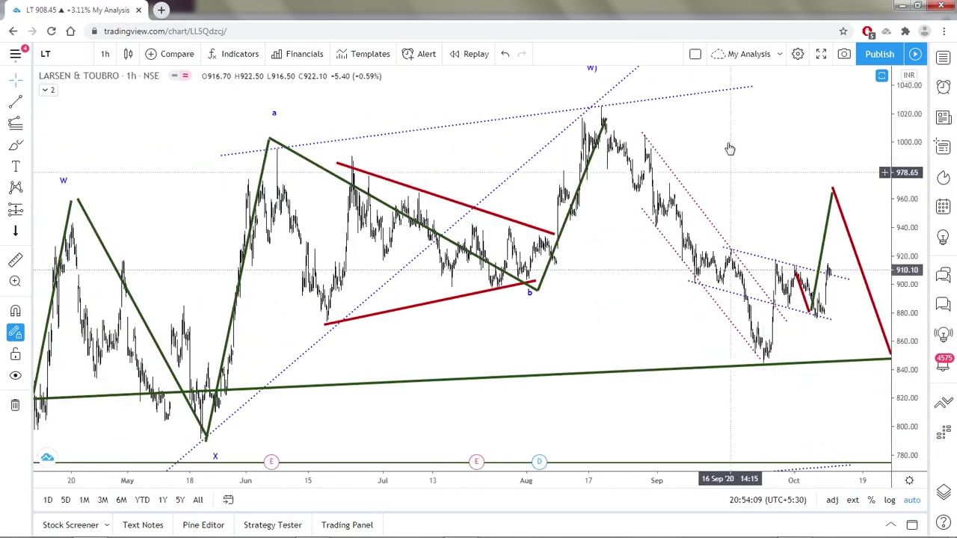
pyautogui.hscroll(3, 800, 157)
pyautogui.scroll(-5, 554, 118)
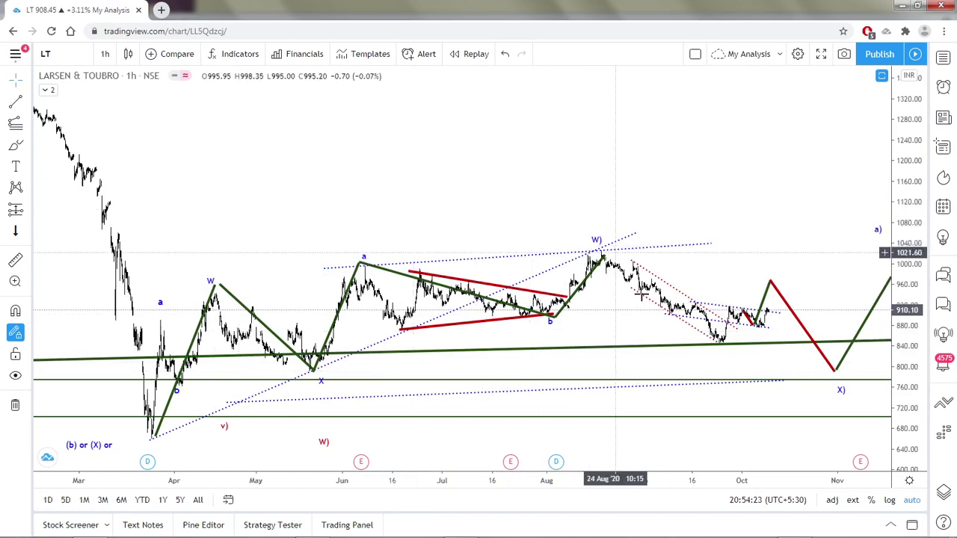
pyautogui.scroll(3, 702, 348)
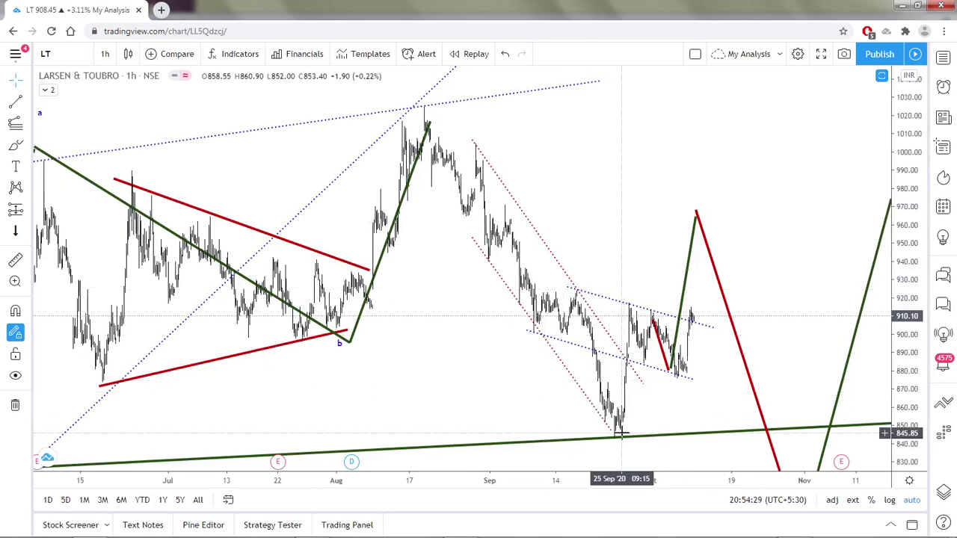
# - Move the X) wave label from below the projected low to Larsen & Toubro's late-September low at the end of the red dotted channel
pyautogui.scroll(-3, 620, 432)
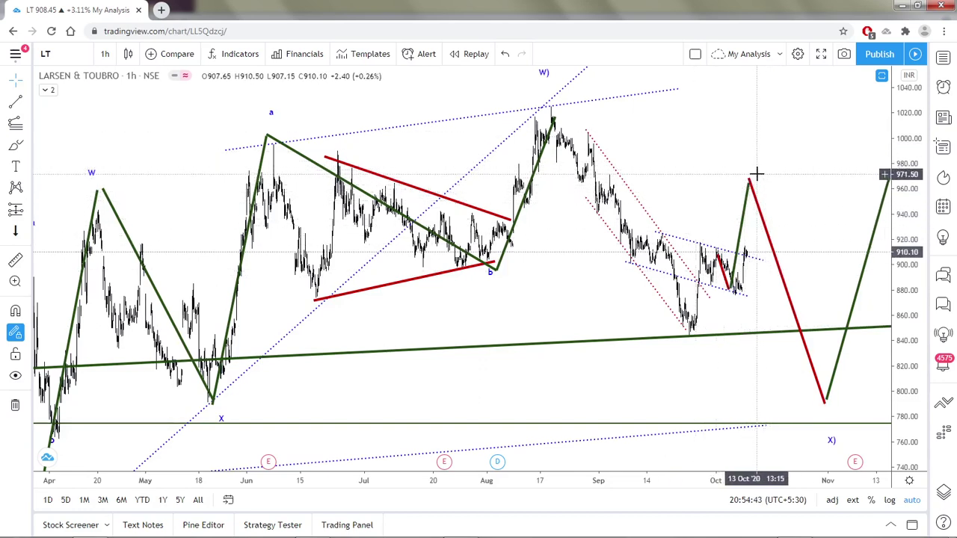
pyautogui.click(748, 195)
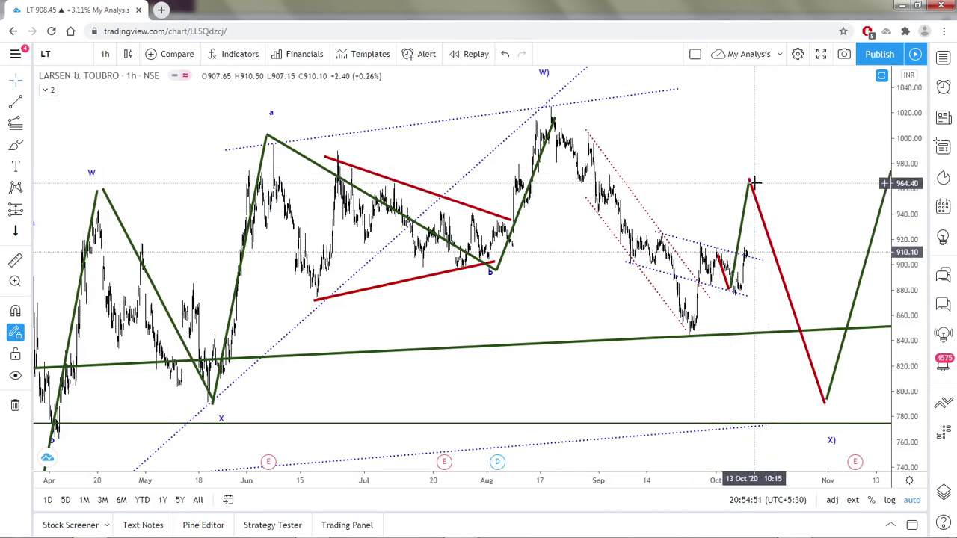
pyautogui.scroll(2, 756, 182)
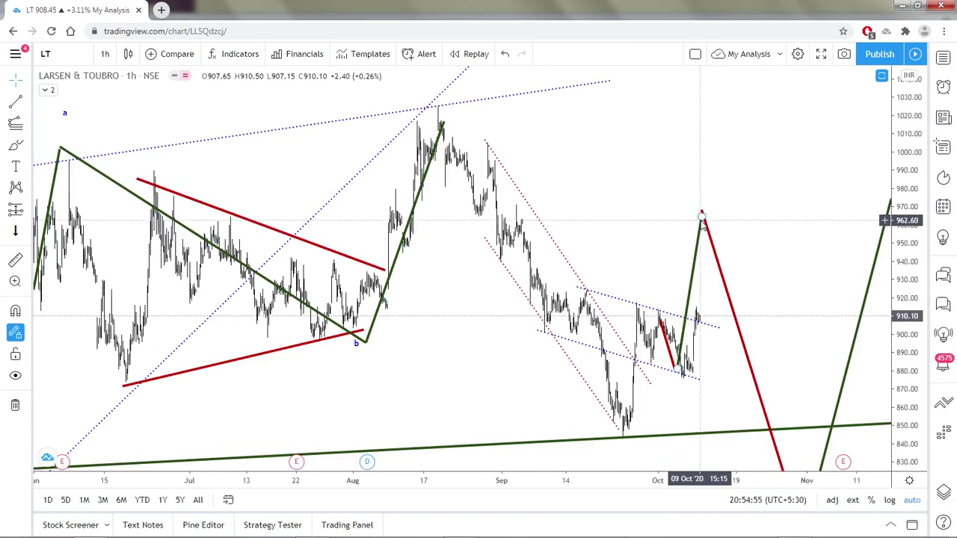
pyautogui.scroll(-4, 702, 218)
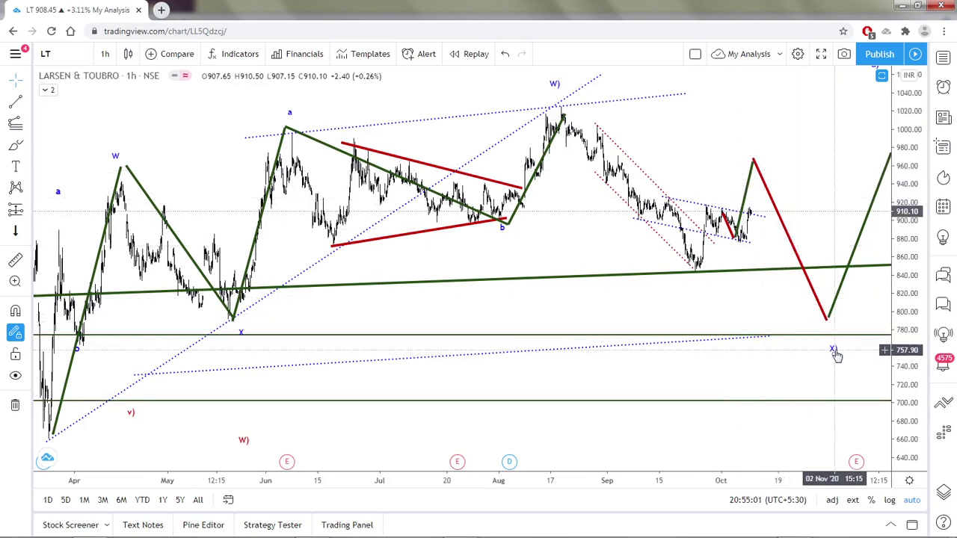
pyautogui.moveTo(832, 349); pyautogui.dragTo(701, 278)
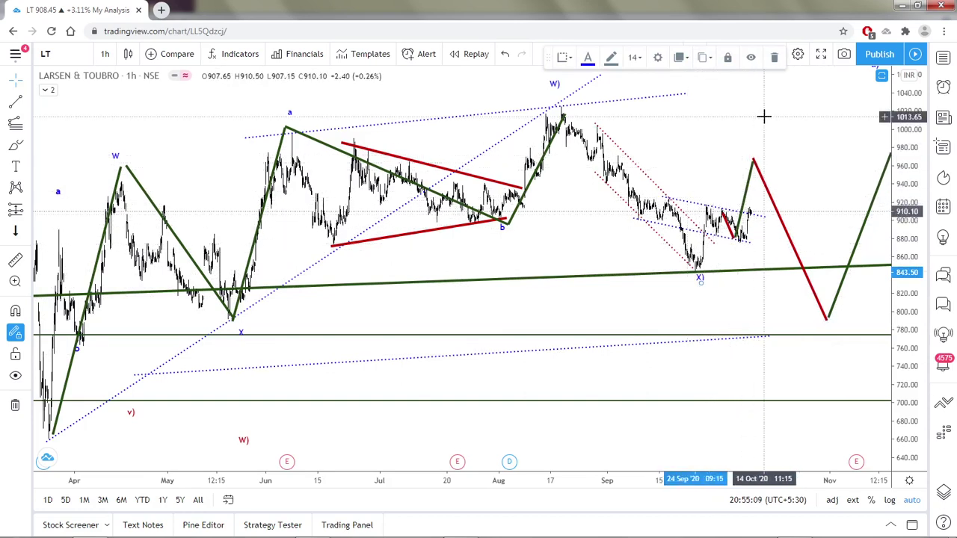
# - Deselect the X) label and examine Larsen & Toubro's wider wave count from the March low through the projected a) swing
pyautogui.scroll(-5, 764, 116)
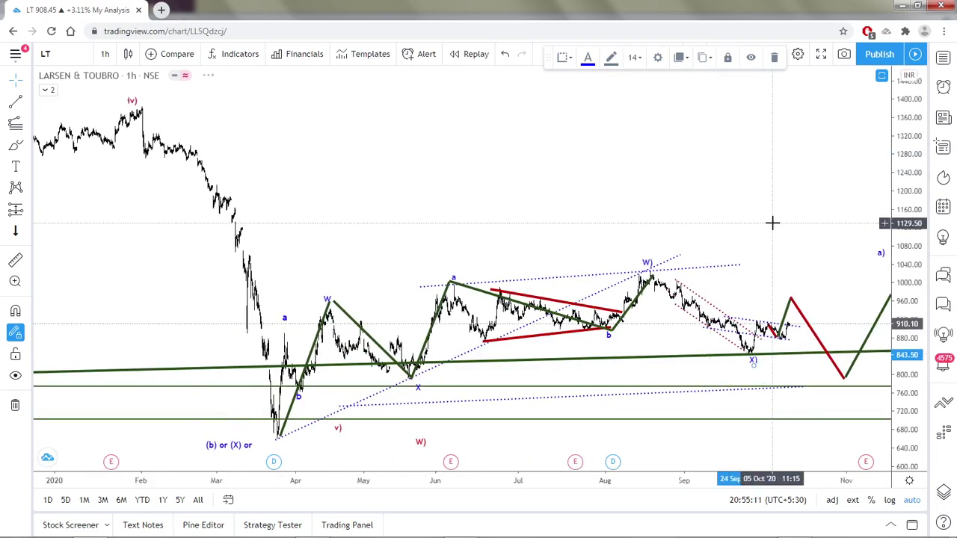
pyautogui.rightClick(792, 188)
pyautogui.moveTo(662, 160); pyautogui.dragTo(551, 186)
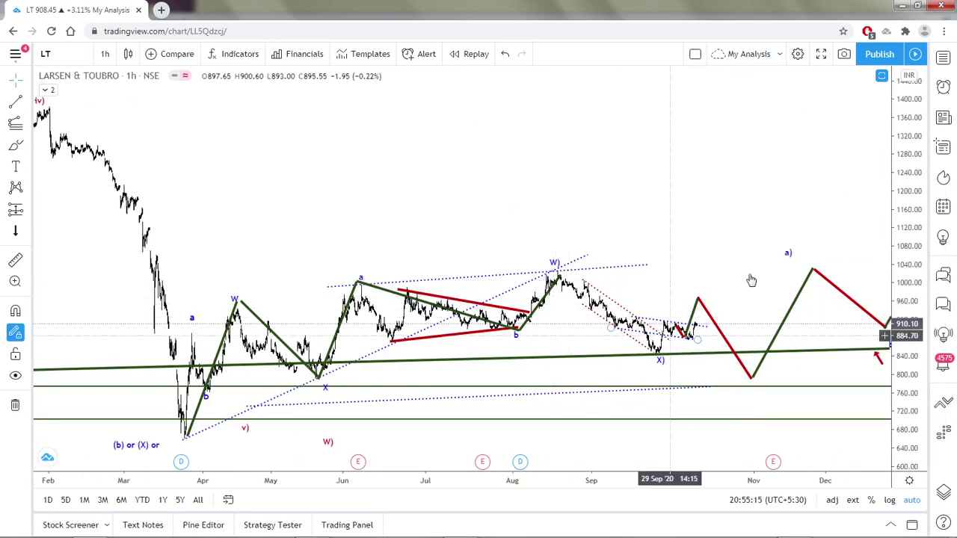
pyautogui.scroll(5, 696, 329)
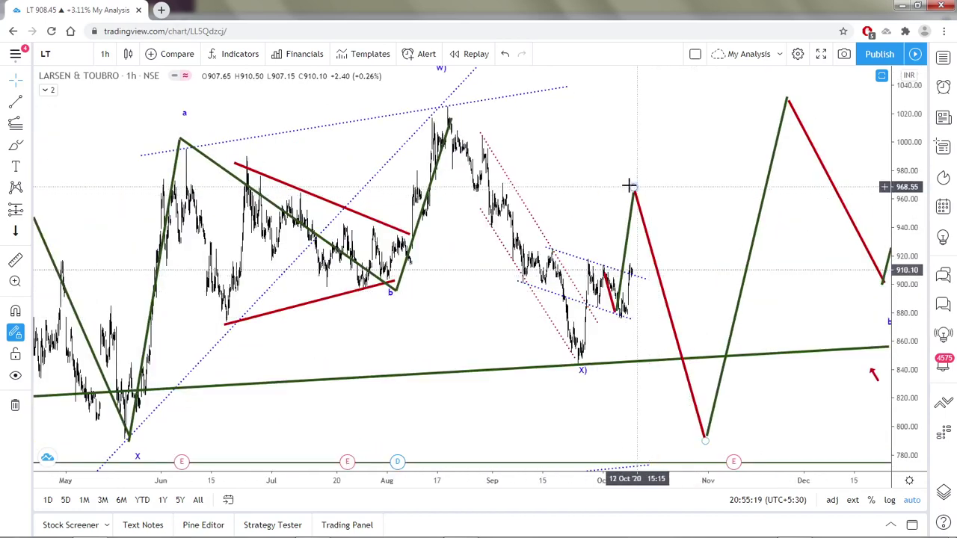
# - Switch the chart to the ASHOKLEY stock on NSE
pyautogui.click(66, 57)
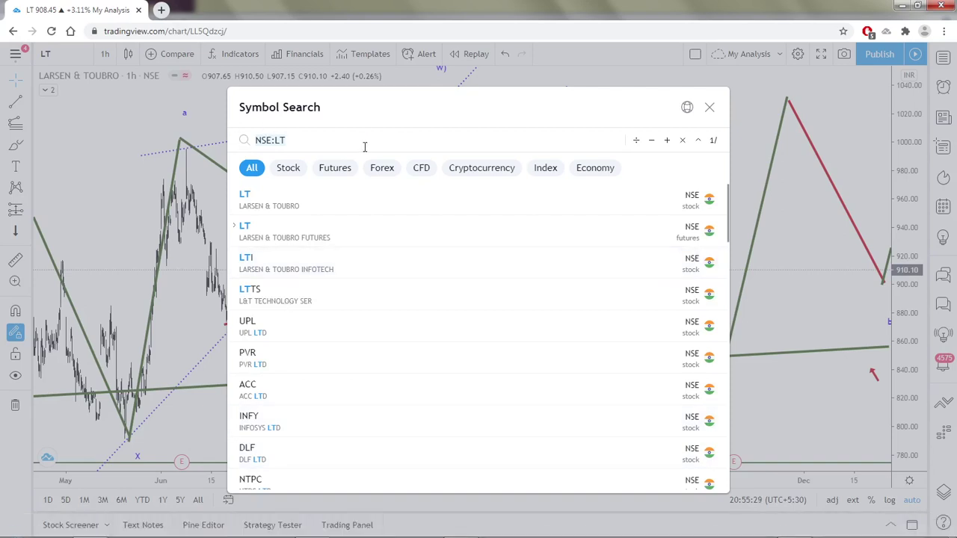
pyautogui.write('S')
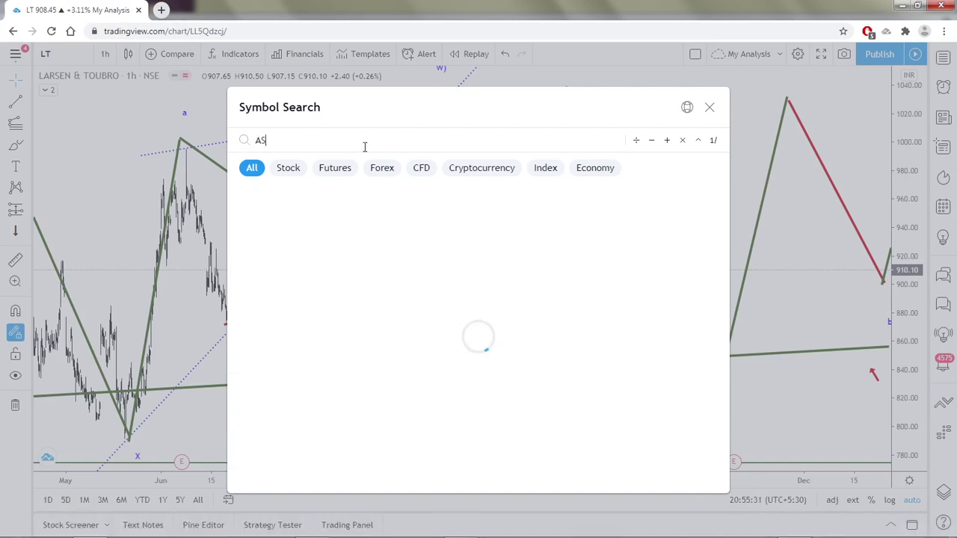
pyautogui.write('HOKLEY')
pyautogui.click(335, 210)
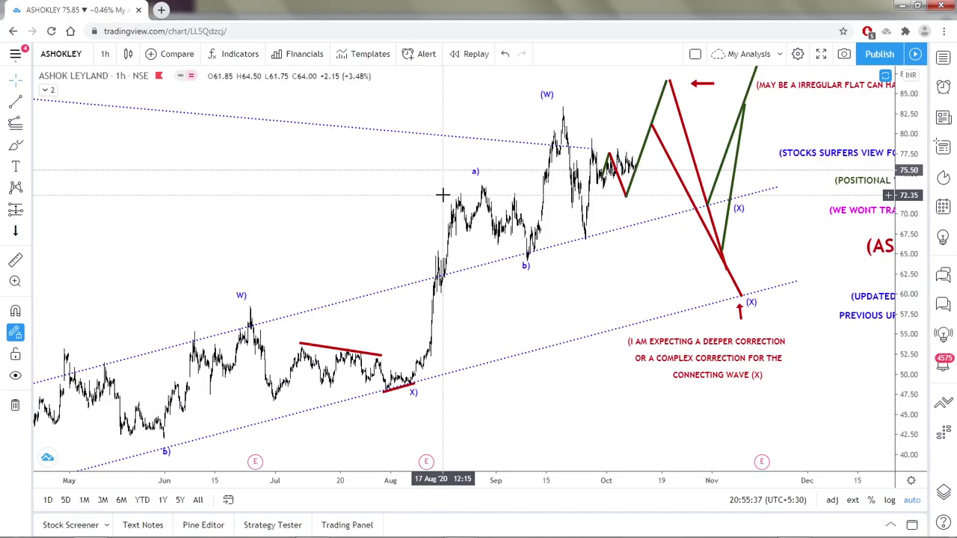
# - Examine Ashok Leyland's wave count from the March low and the projected paths toward the two (X) targets on the blue dotted lines
pyautogui.scroll(-5, 443, 194)
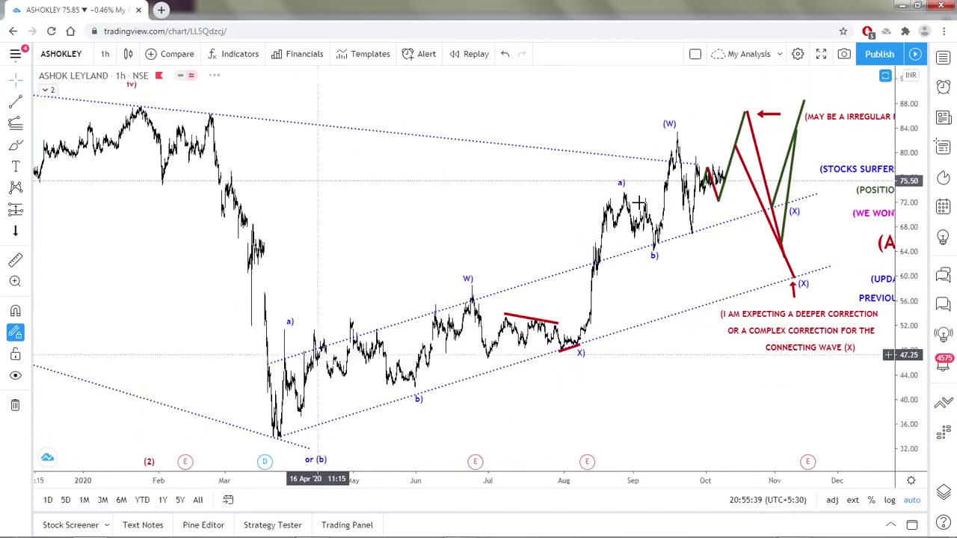
pyautogui.scroll(3, 702, 143)
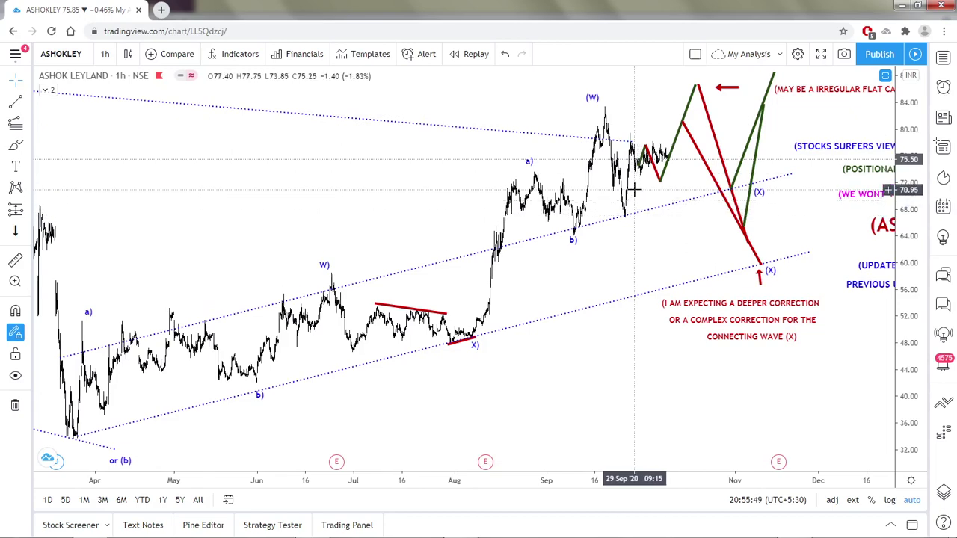
pyautogui.scroll(3, 634, 190)
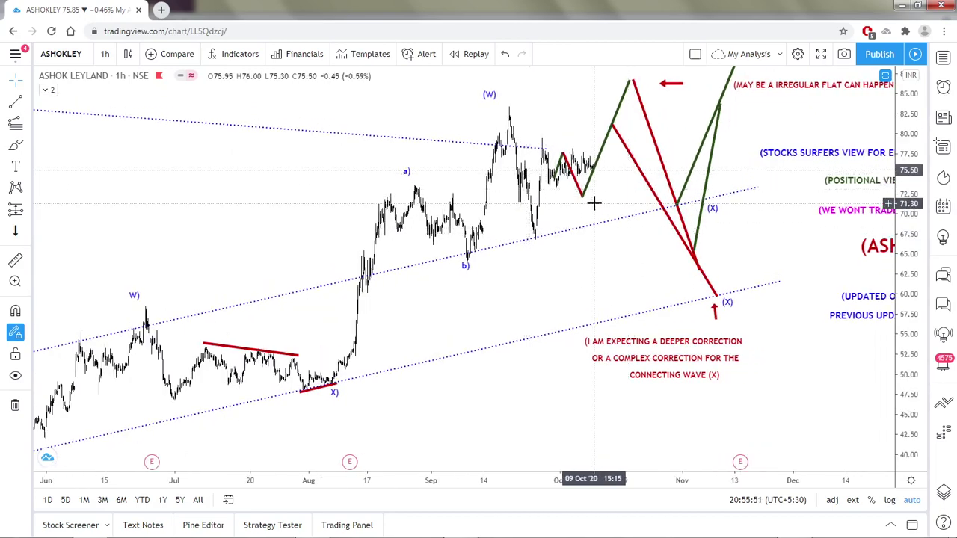
pyautogui.scroll(1, 593, 202)
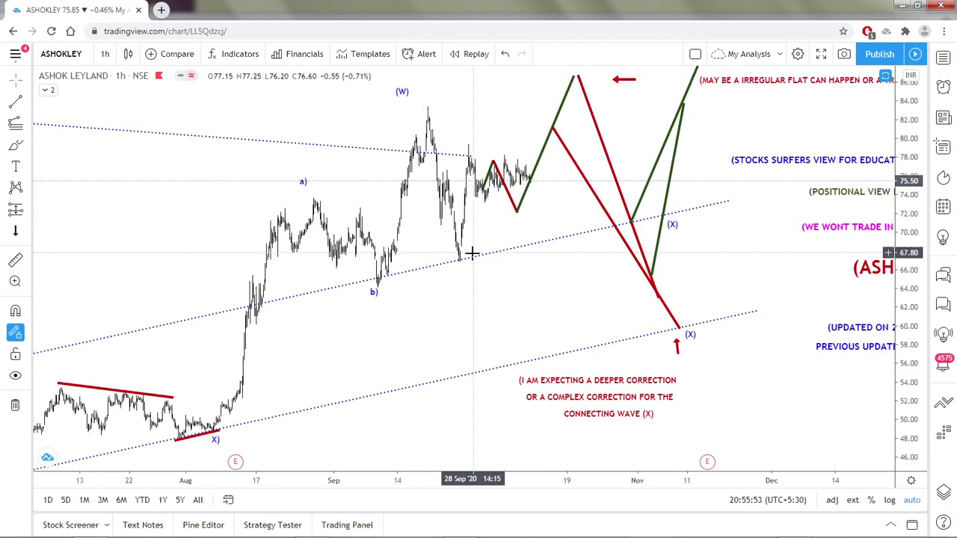
pyautogui.scroll(1, 393, 263)
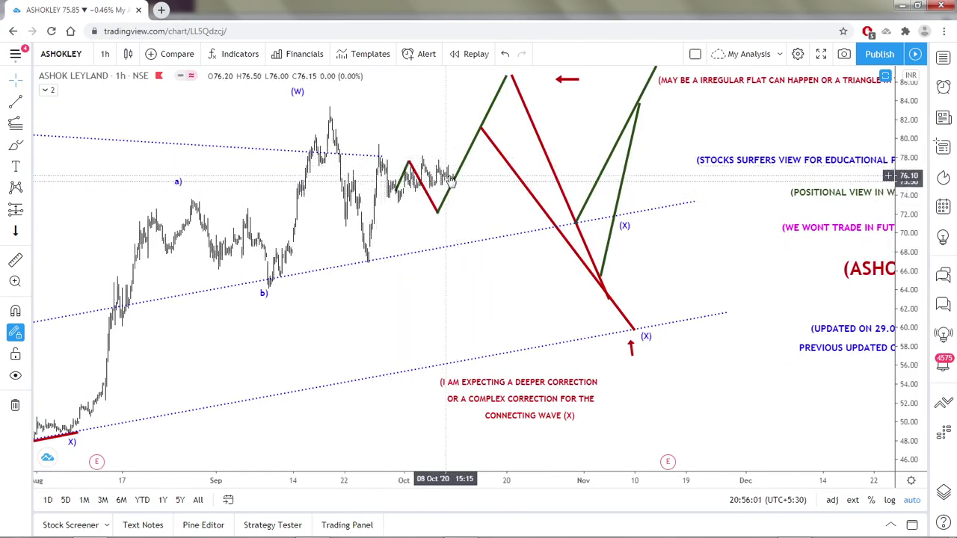
pyautogui.scroll(-3, 406, 160)
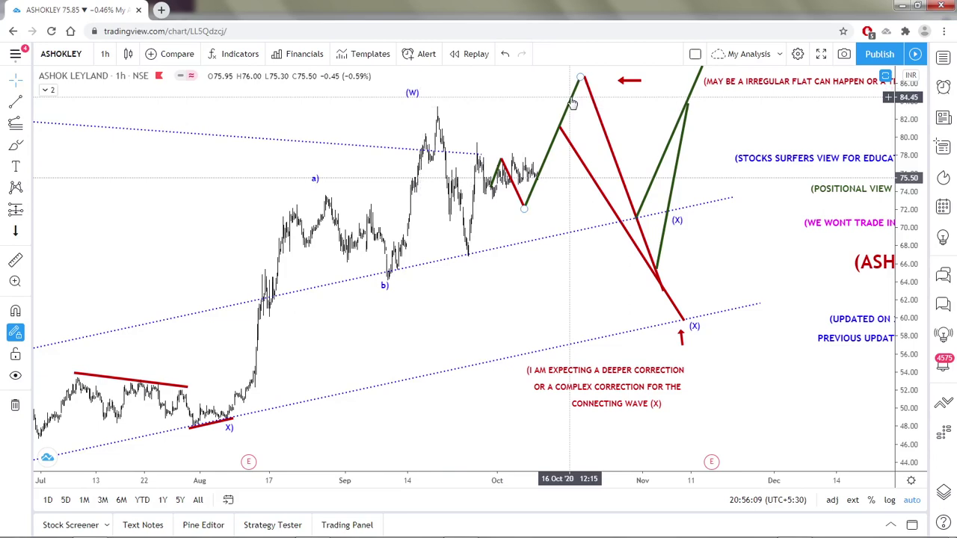
pyautogui.scroll(-3, 573, 103)
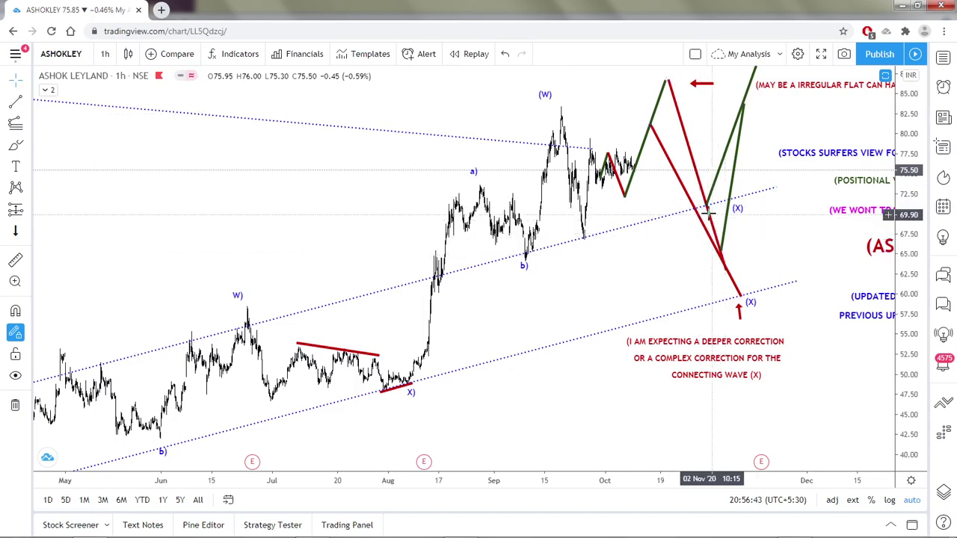
pyautogui.scroll(1, 714, 238)
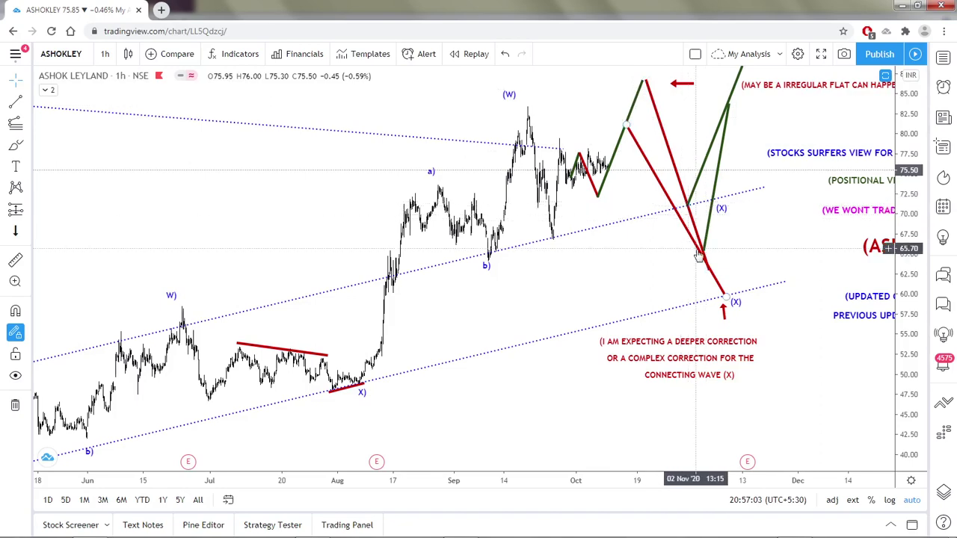
# - Switch the chart to the TATAMOTORS stock on NSE, check the Stocks Surfers watchlist image in Windows Photo Viewer and return to Chrome
pyautogui.click(66, 53)
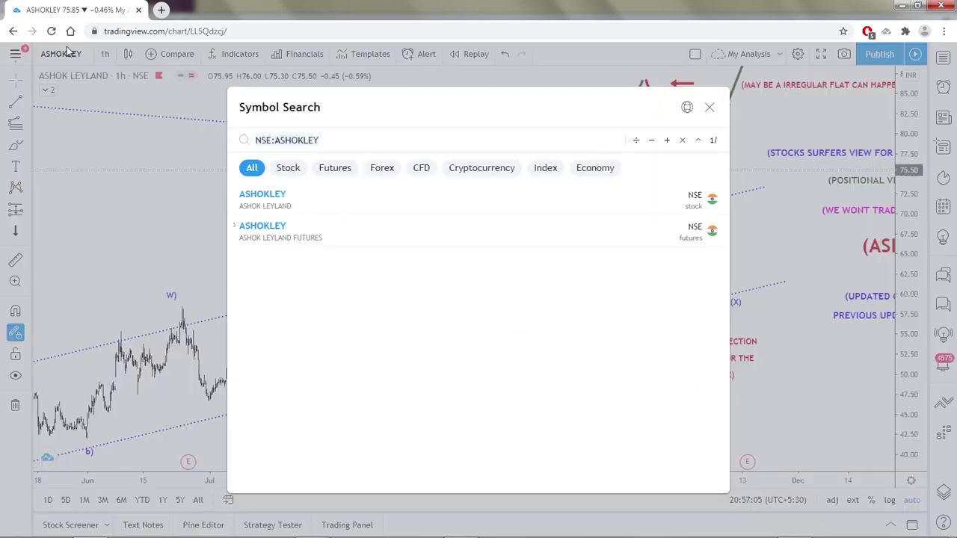
pyautogui.write('TATAMOTO')
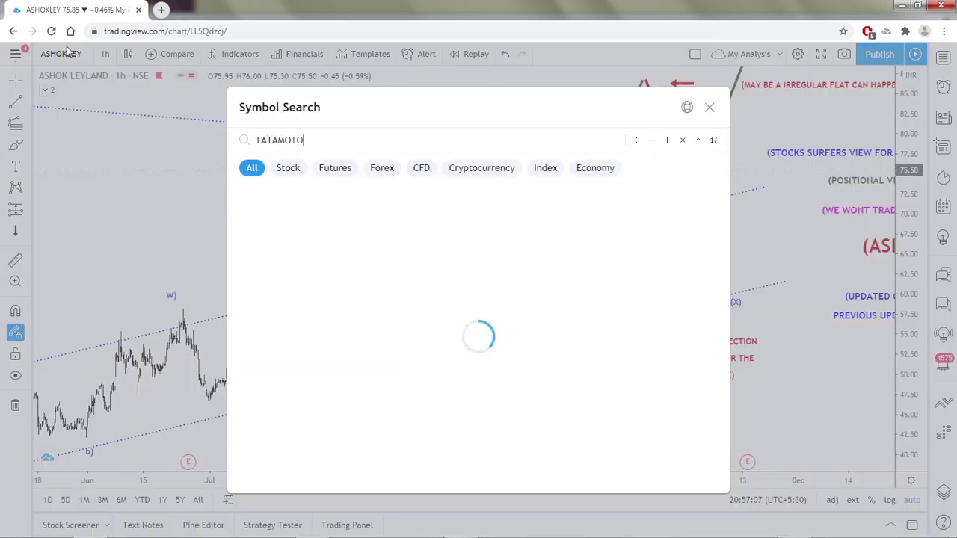
pyautogui.write('RS')
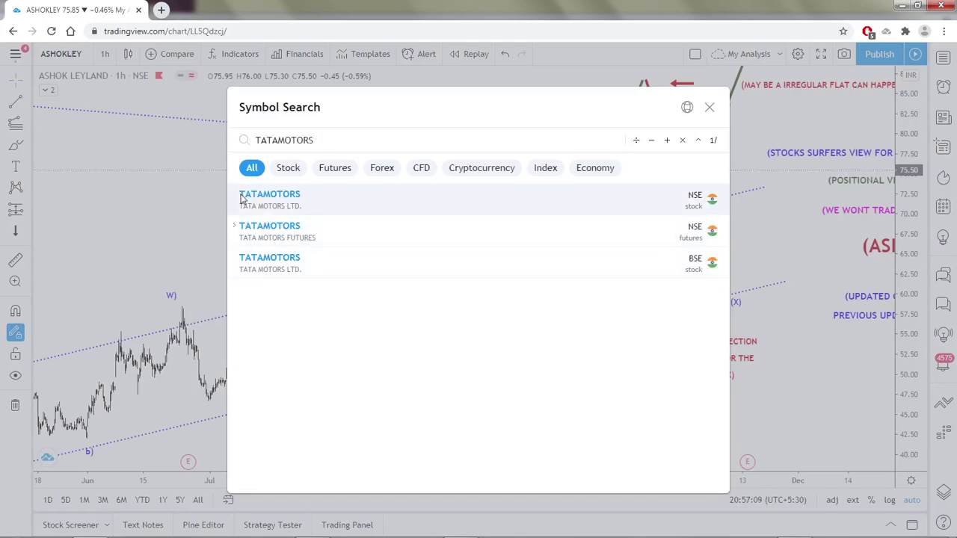
pyautogui.click(242, 198)
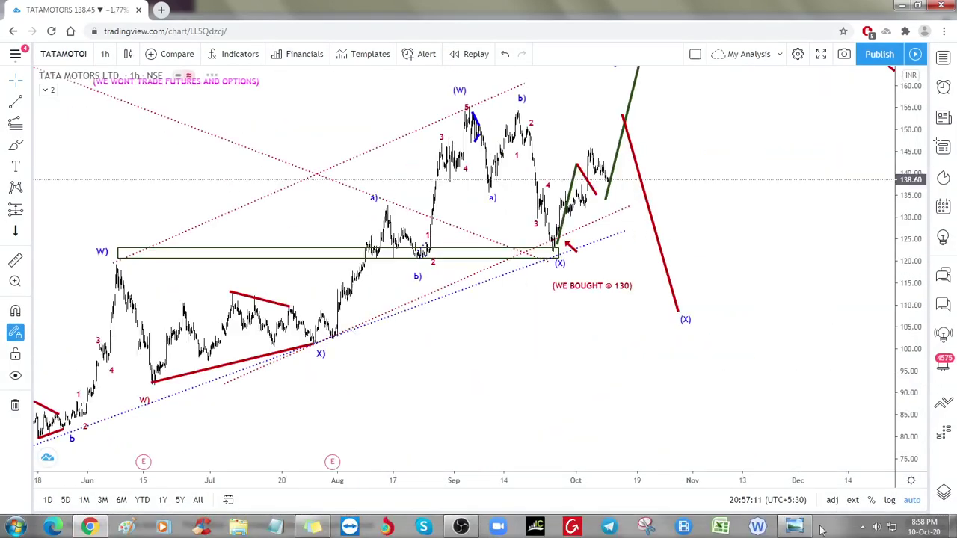
pyautogui.click(799, 529)
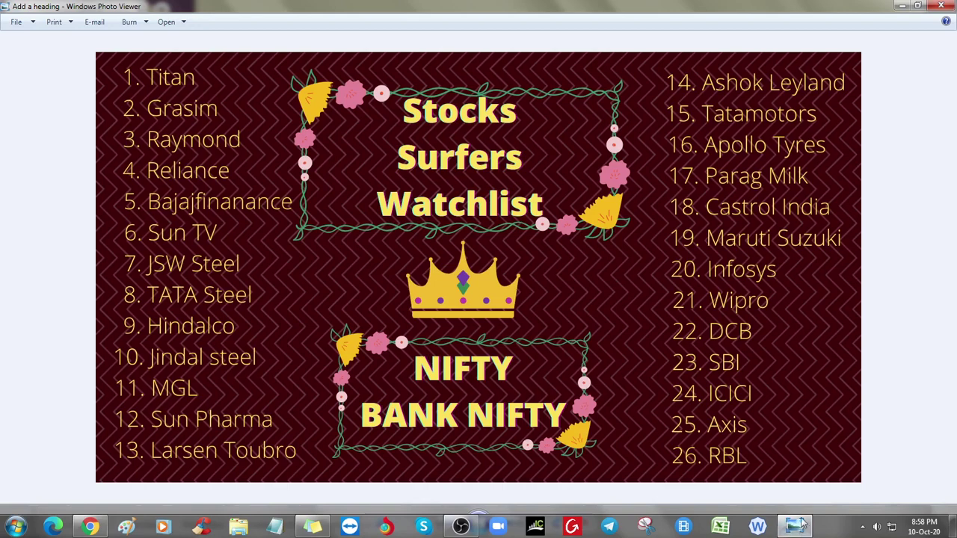
pyautogui.click(89, 528)
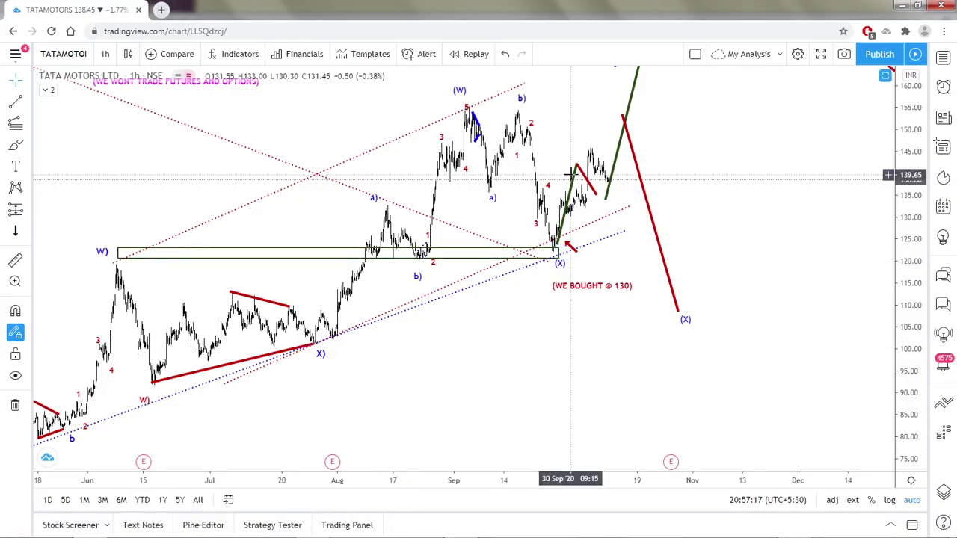
# - Examine Tata Motors' hourly rise from the September (X) low at the green support box and the projected green and red paths
pyautogui.scroll(-4, 571, 174)
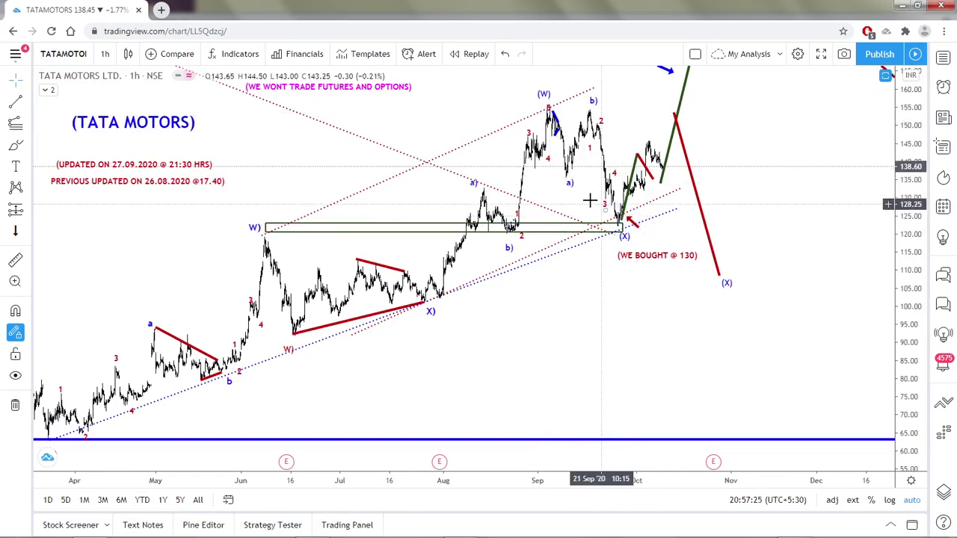
pyautogui.scroll(3, 590, 205)
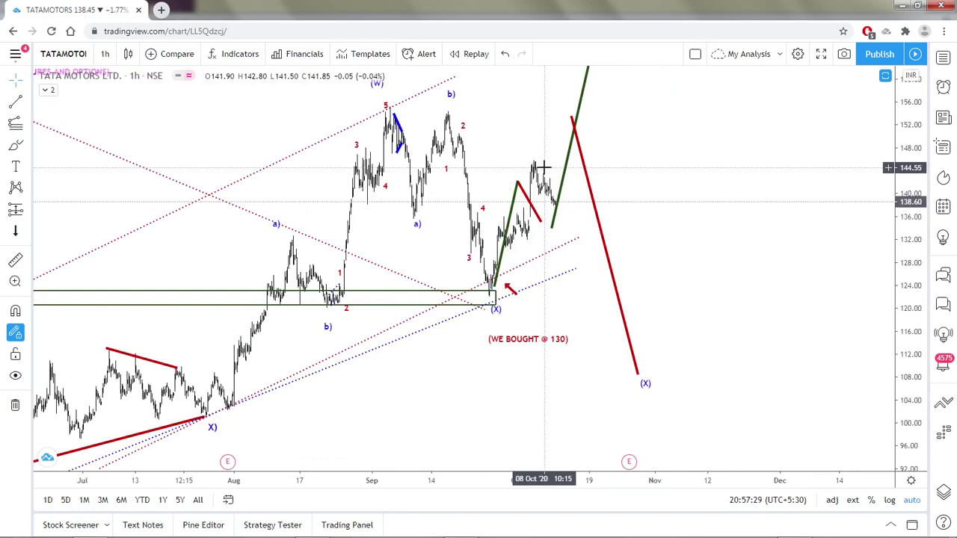
pyautogui.moveTo(544, 161); pyautogui.dragTo(455, 227)
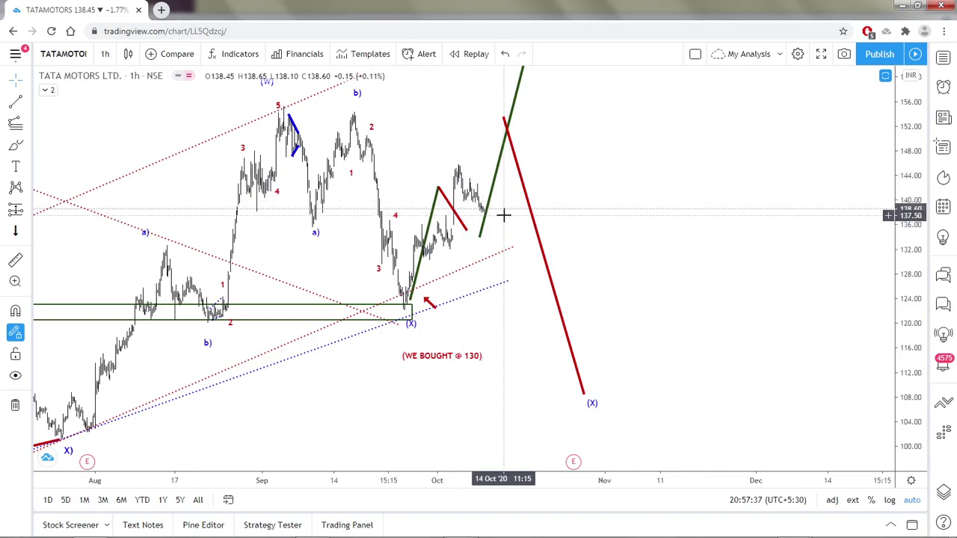
pyautogui.scroll(3, 503, 216)
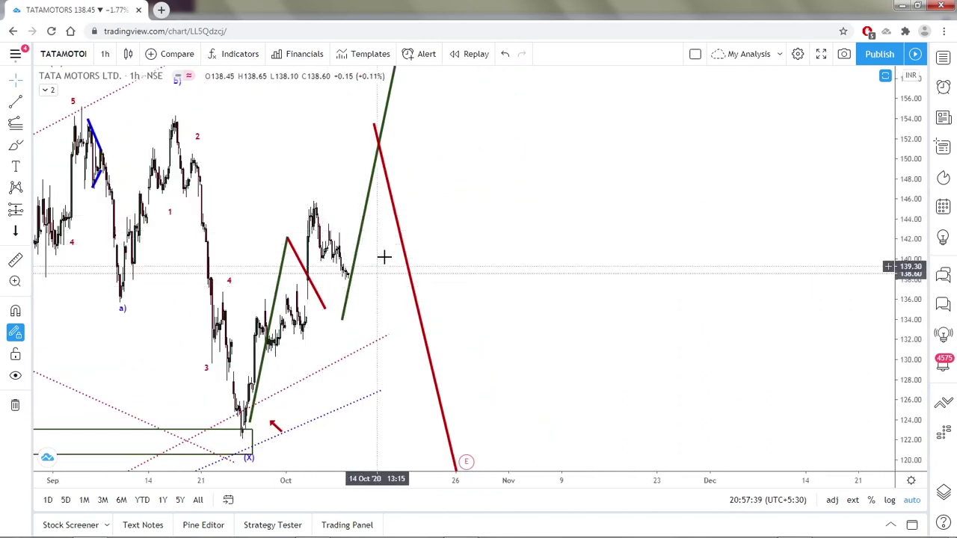
pyautogui.scroll(-3, 377, 267)
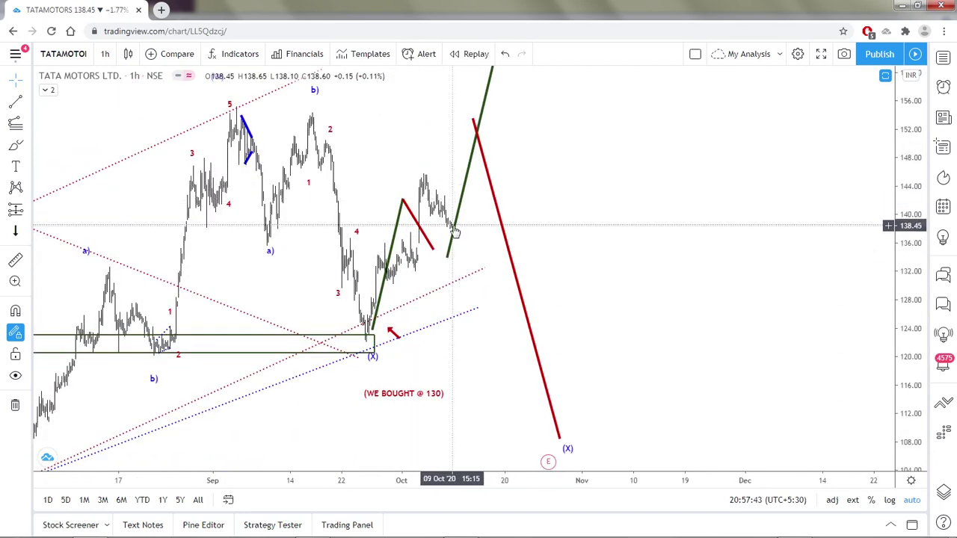
# - Examine the Tata Motors hourly chart's labelled waves, support zone and trendlines around the September-October rise and the projected path
pyautogui.rightClick(669, 163)
pyautogui.click(699, 174)
pyautogui.scroll(5, 623, 324)
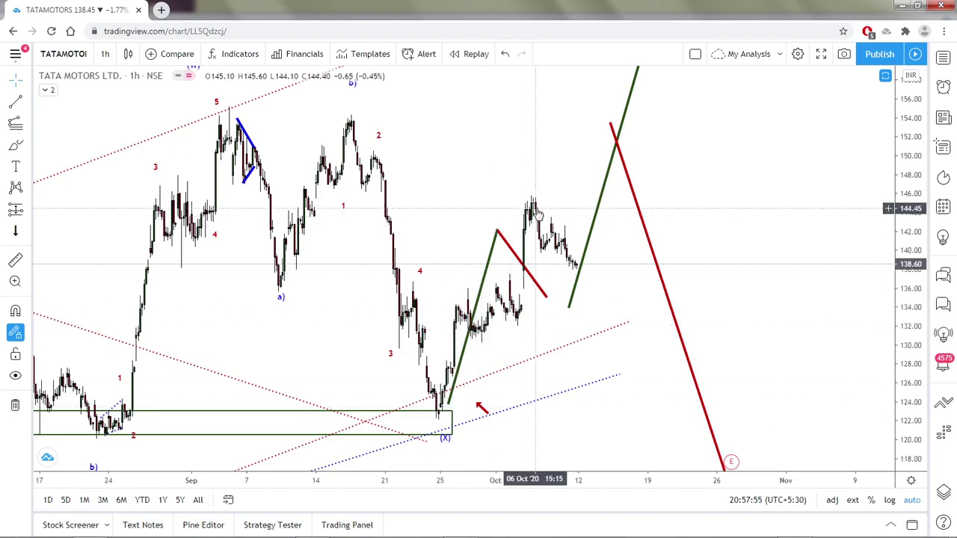
pyautogui.scroll(-2, 580, 202)
pyautogui.scroll(-1, 591, 192)
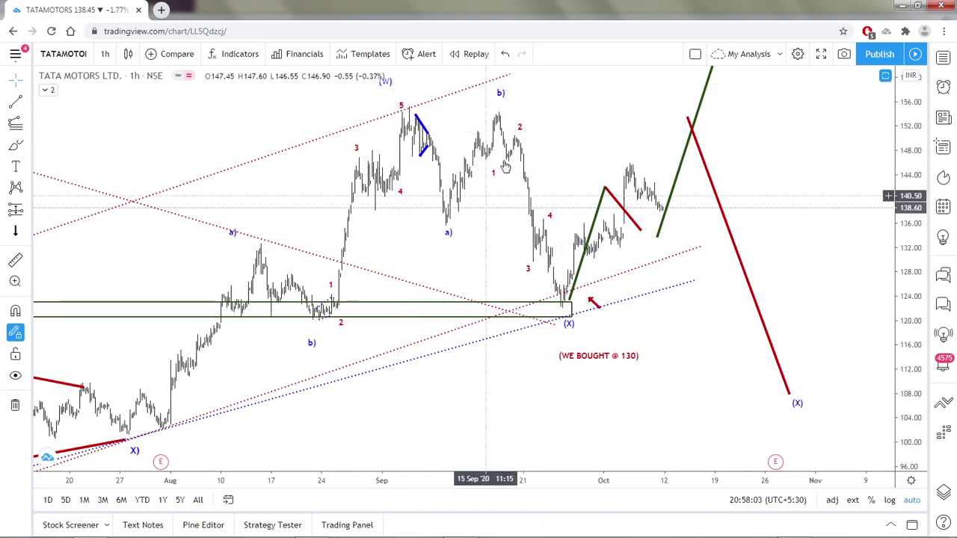
pyautogui.scroll(-3, 611, 316)
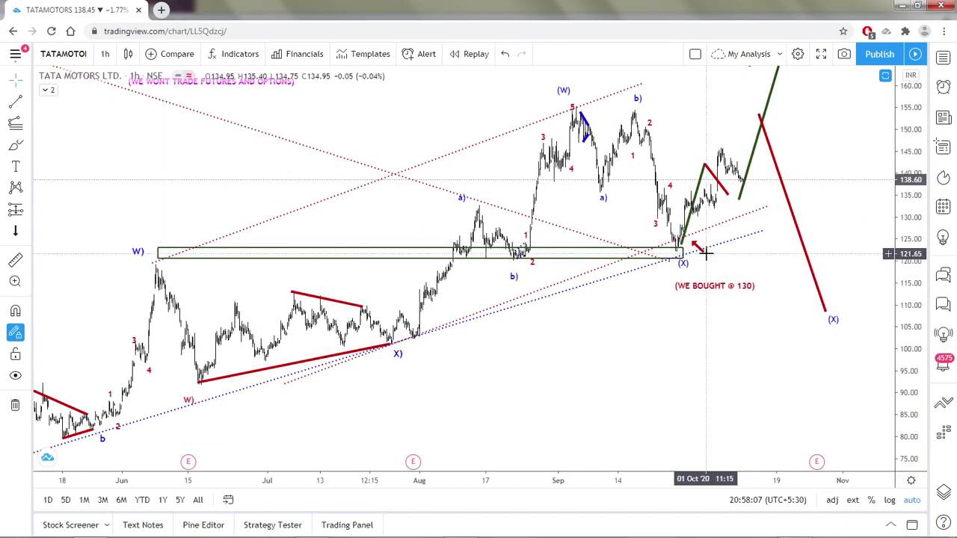
pyautogui.scroll(3, 705, 254)
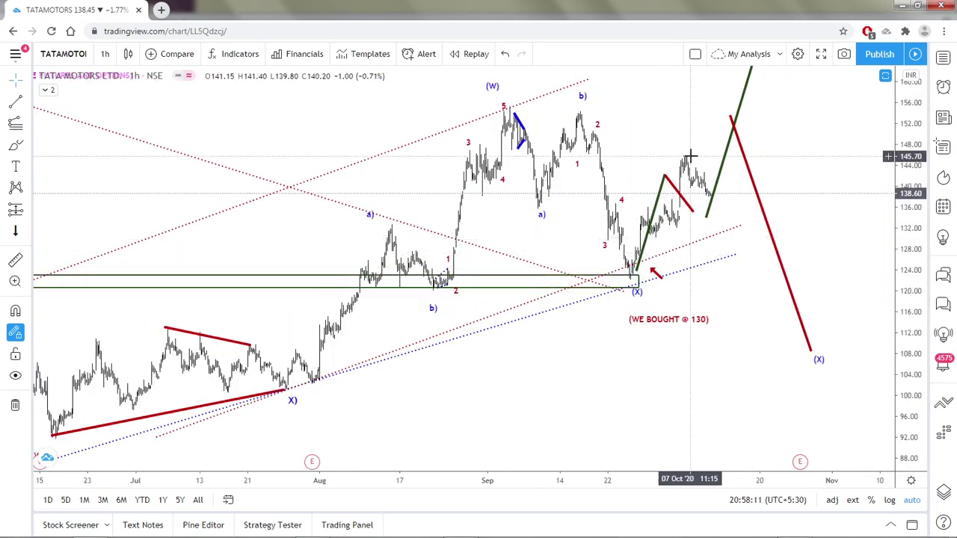
pyautogui.scroll(2, 655, 181)
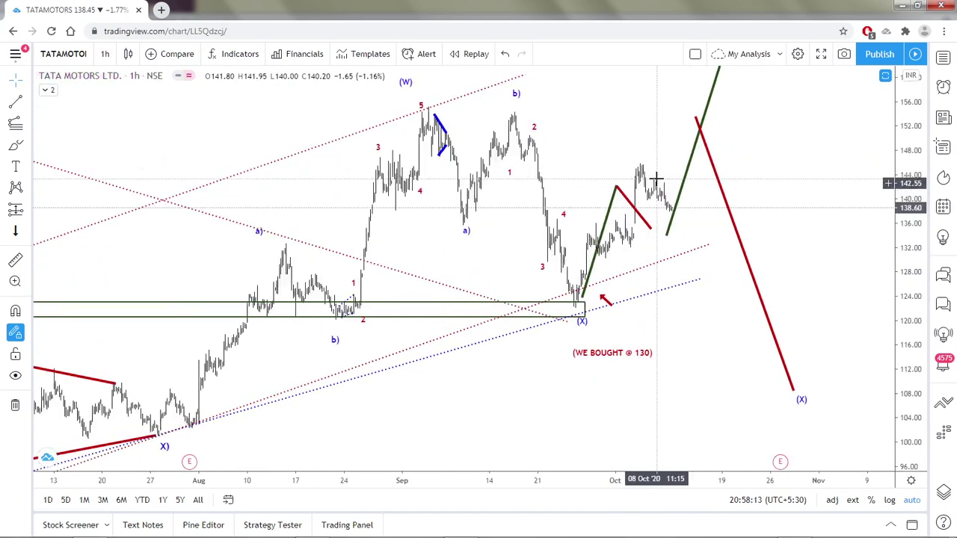
pyautogui.scroll(1, 655, 181)
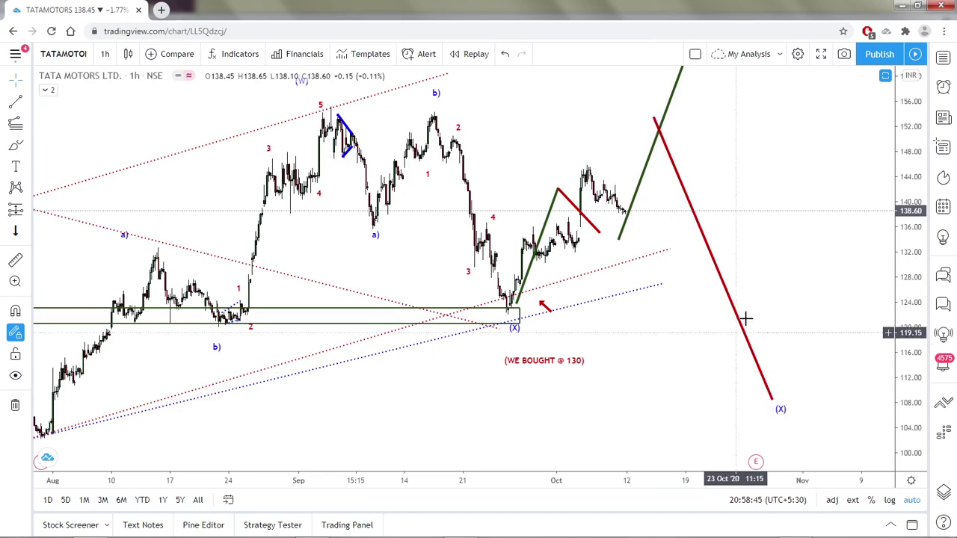
pyautogui.scroll(-5, 744, 319)
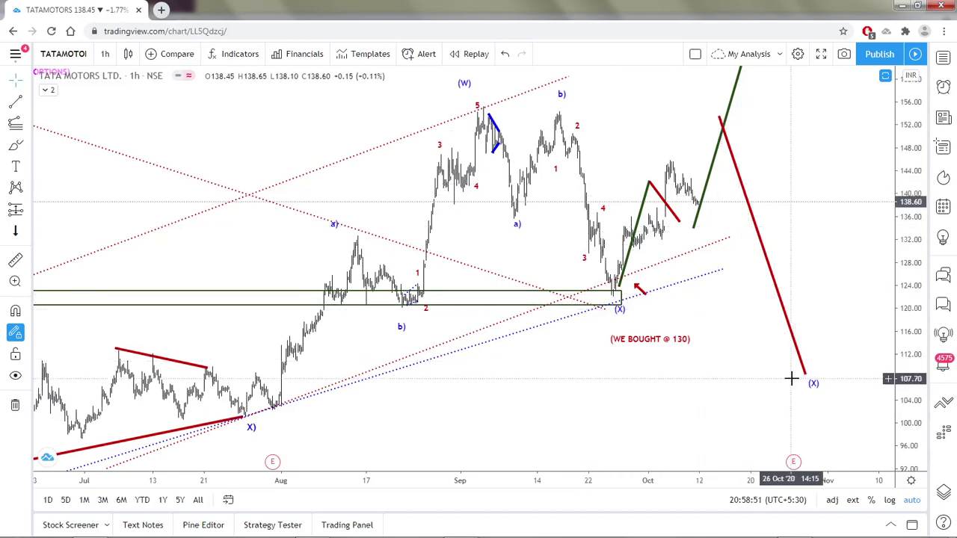
pyautogui.scroll(-5, 807, 347)
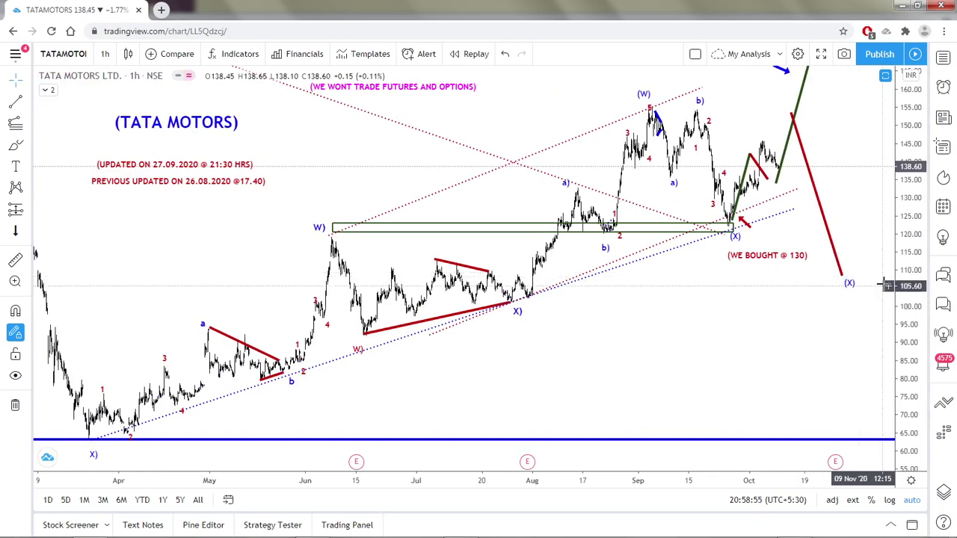
pyautogui.scroll(2, 765, 265)
pyautogui.scroll(2, 764, 265)
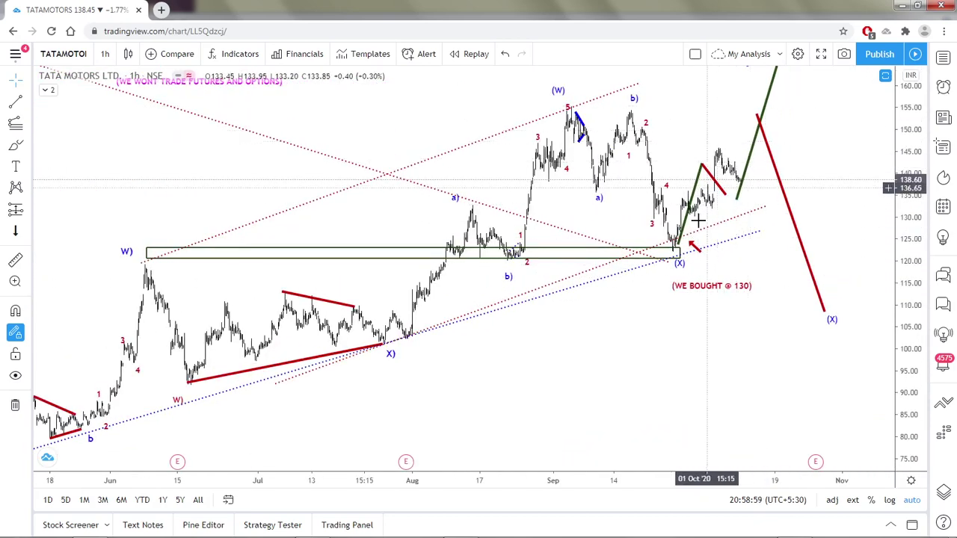
pyautogui.scroll(2, 696, 219)
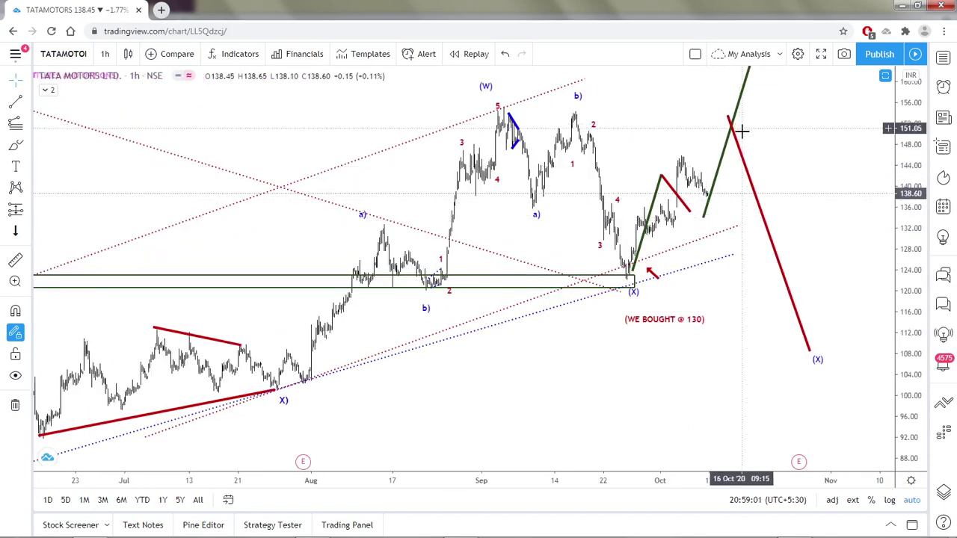
pyautogui.scroll(3, 733, 168)
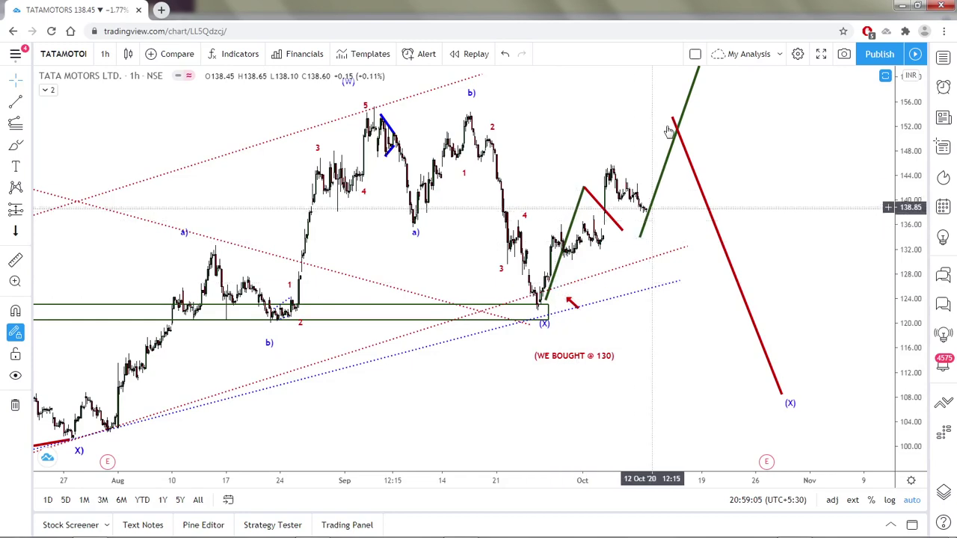
pyautogui.scroll(-3, 649, 152)
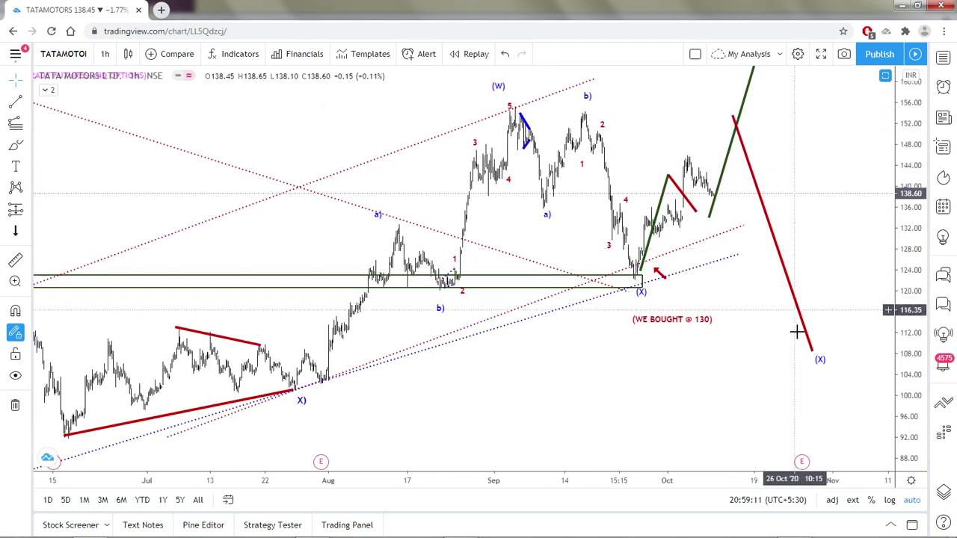
# - Move the long red projection line's start onto the green line at about 151.40 and its end to about 108.65 on 30 October
pyautogui.click(734, 118)
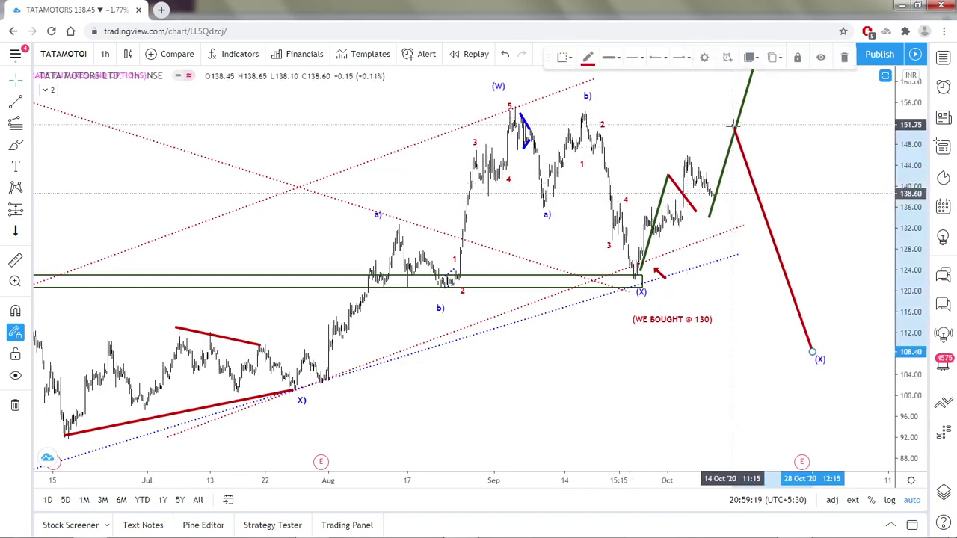
pyautogui.moveTo(733, 124); pyautogui.dragTo(735, 127)
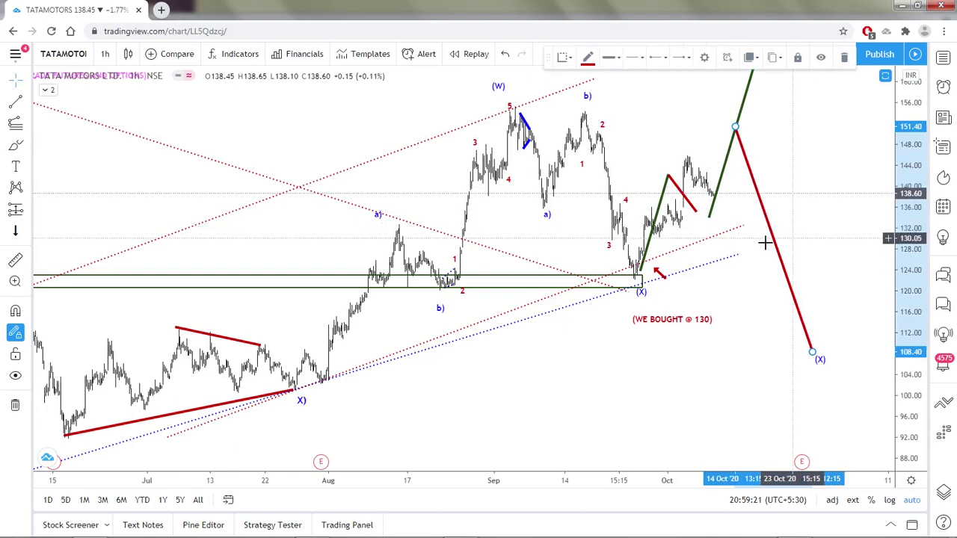
pyautogui.scroll(2, 658, 259)
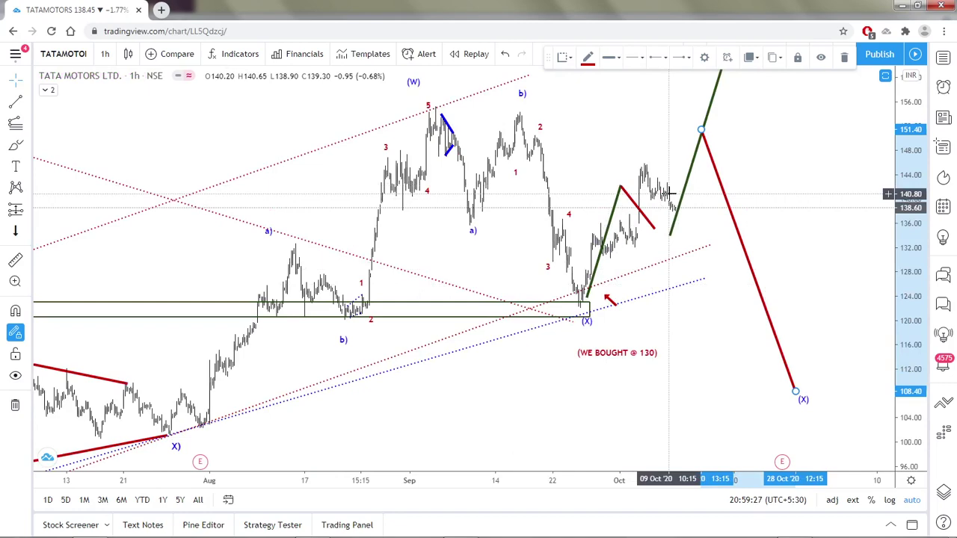
pyautogui.scroll(-3, 669, 193)
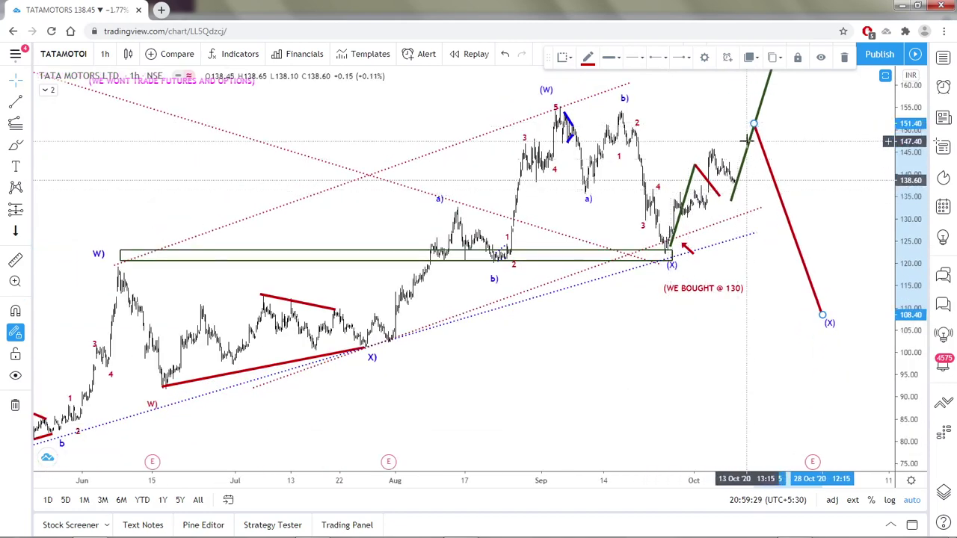
pyautogui.scroll(-1, 748, 140)
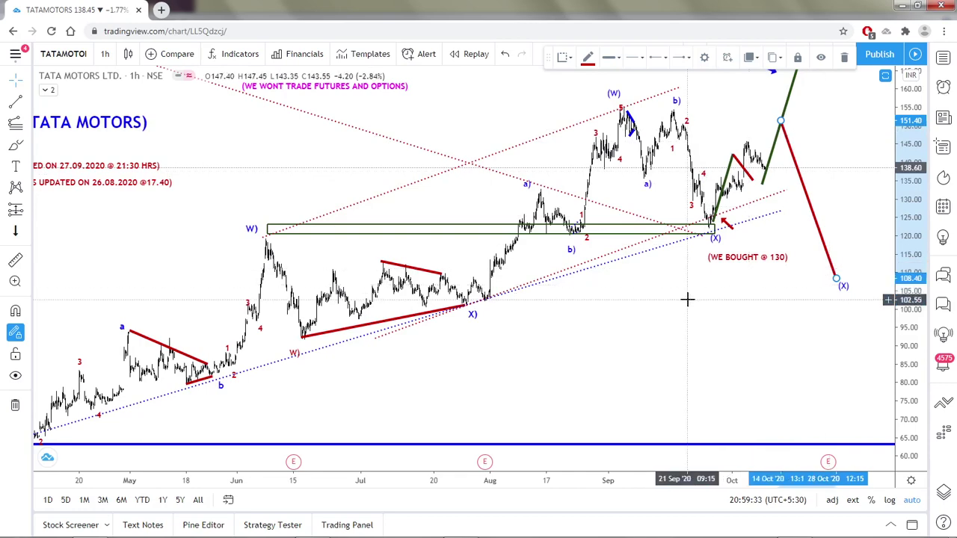
pyautogui.scroll(2, 687, 299)
pyautogui.scroll(-2, 687, 299)
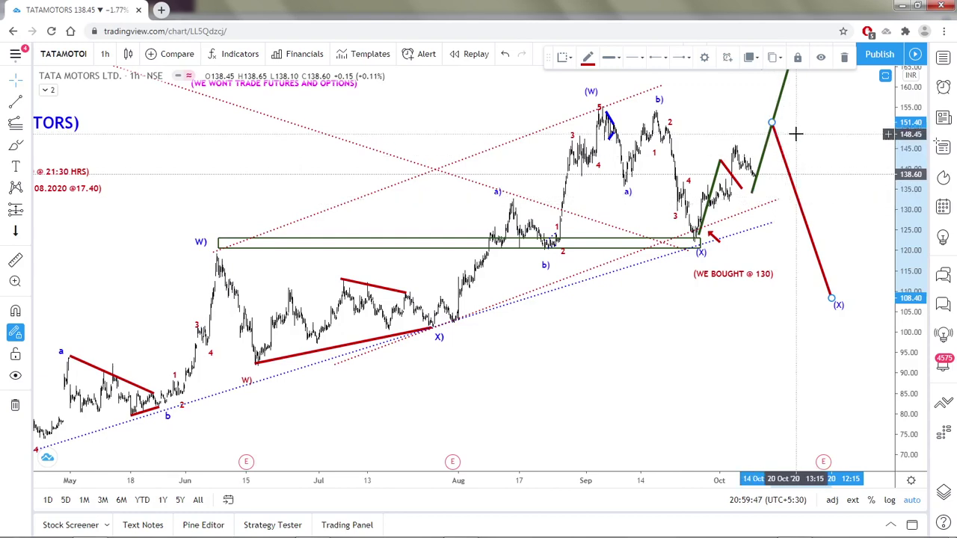
pyautogui.rightClick(774, 135)
pyautogui.click(708, 129)
pyautogui.moveTo(830, 296)
pyautogui.mouseDown()
pyautogui.moveTo(822, 261)
pyautogui.moveTo(838, 300)
pyautogui.moveTo(845, 296)
pyautogui.mouseUp()
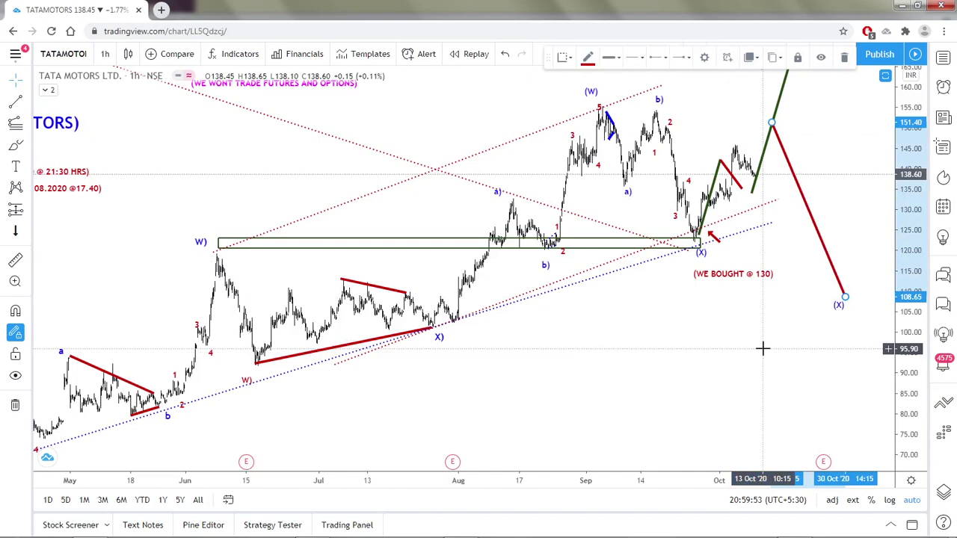
# - Search for APOLLO TYRES and switch the chart to the NSE stock APOLLOTYRE
pyautogui.click(68, 57)
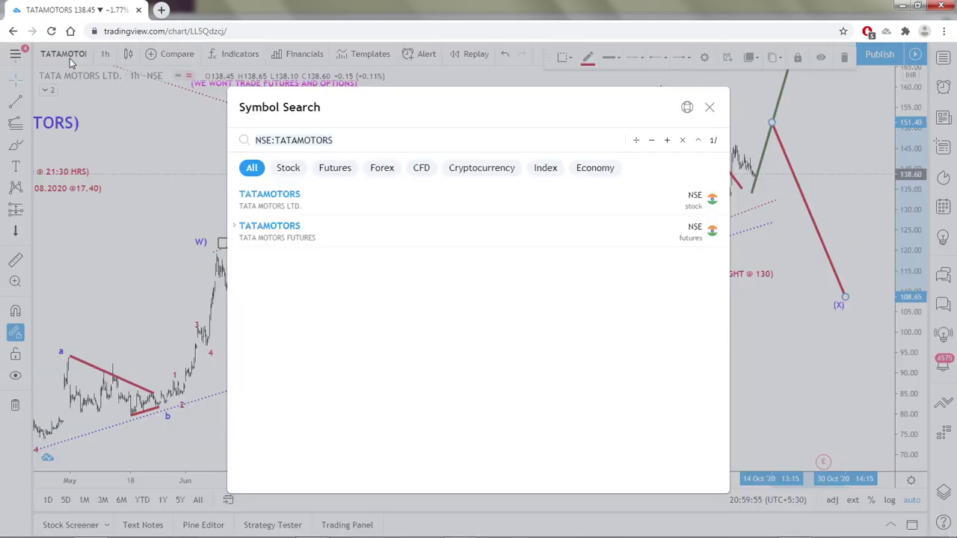
pyautogui.write('APOLLO TYRES')
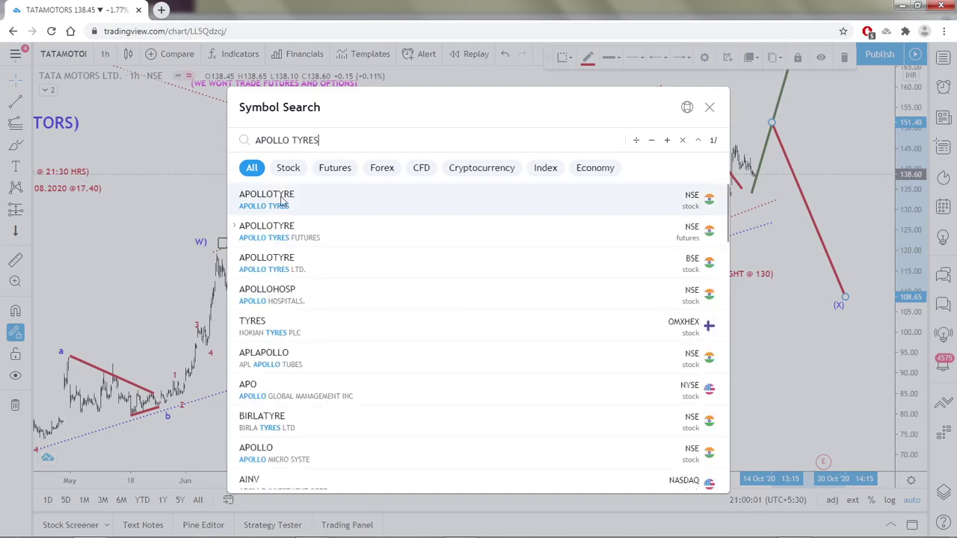
pyautogui.click(320, 200)
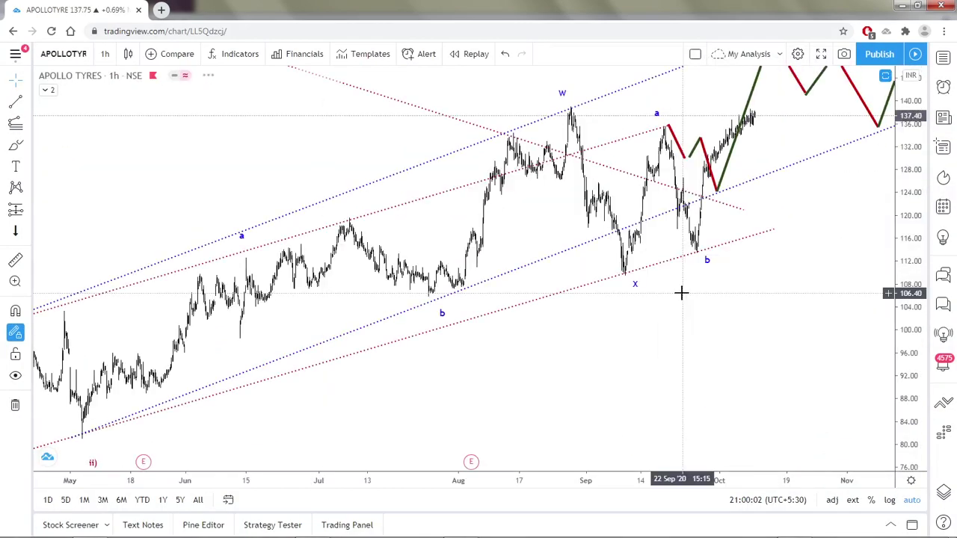
# - Examine the Apollo Tyres hourly chart's W, X, a and b waves against the dotted trend channels and the projected path
pyautogui.scroll(3, 681, 293)
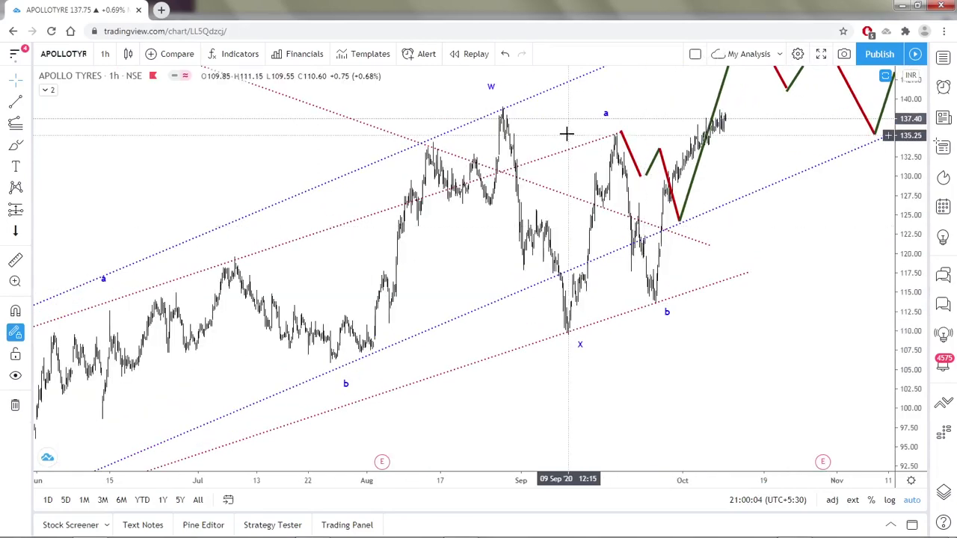
pyautogui.scroll(-2, 566, 133)
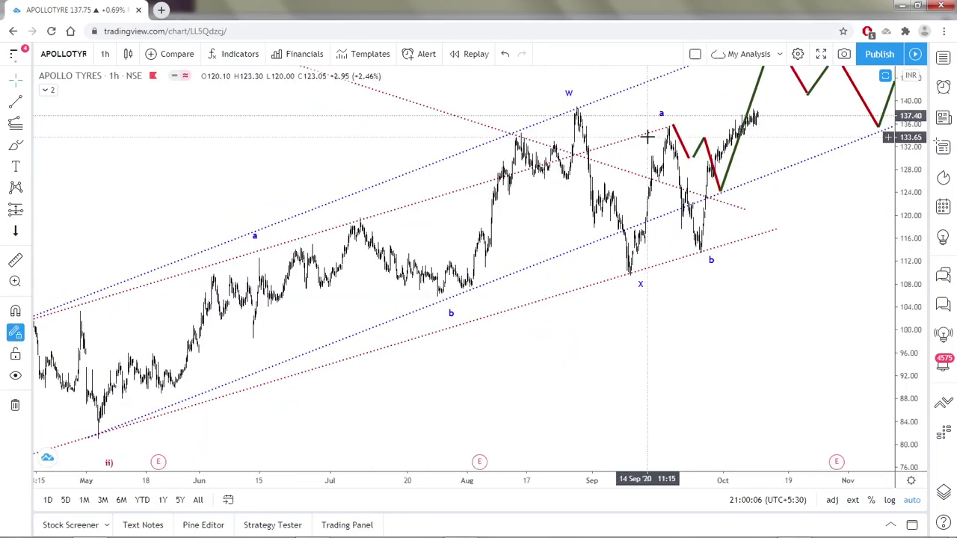
pyautogui.scroll(3, 734, 157)
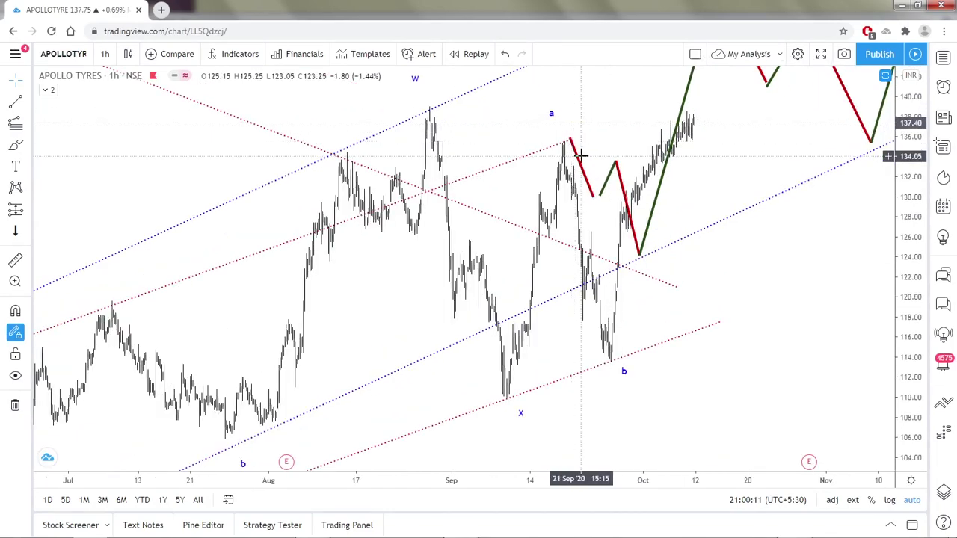
pyautogui.scroll(2, 574, 153)
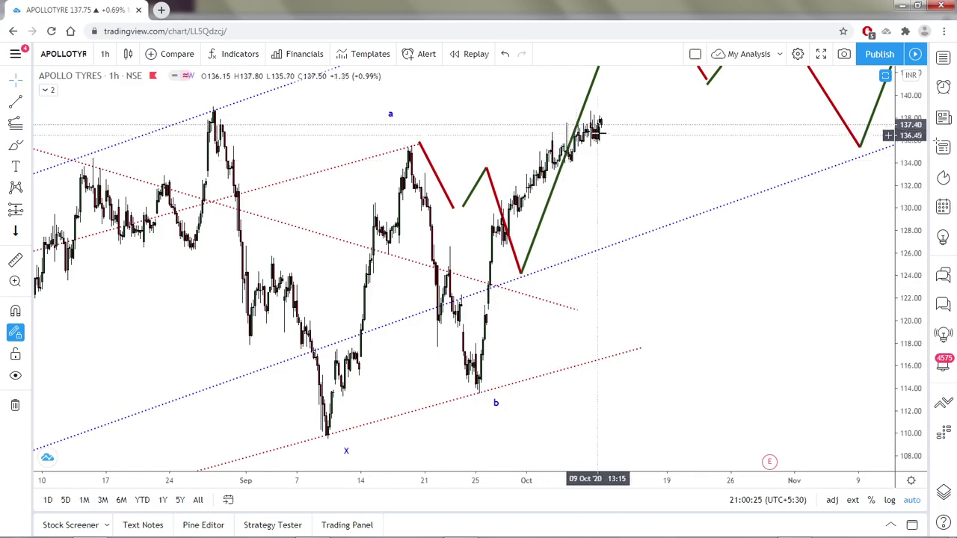
pyautogui.scroll(-5, 636, 196)
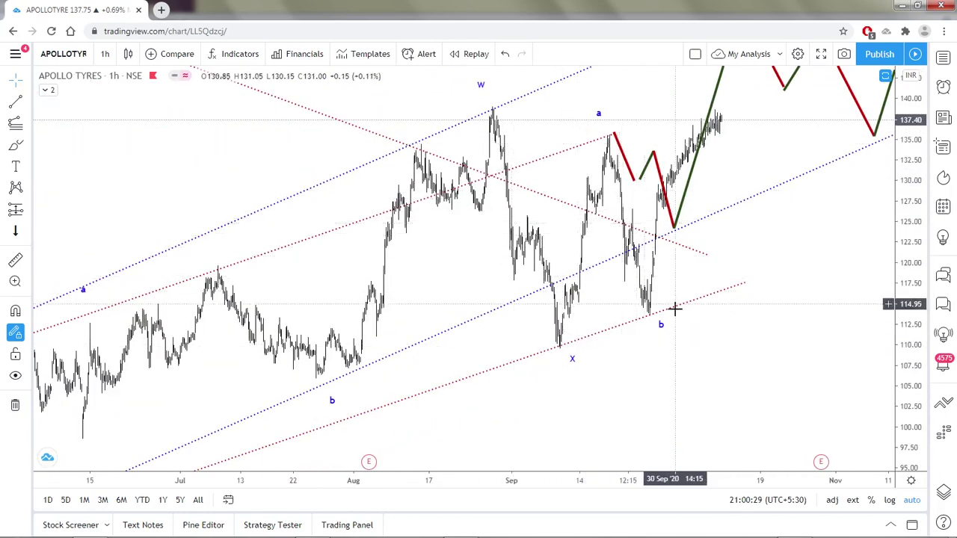
pyautogui.scroll(3, 668, 288)
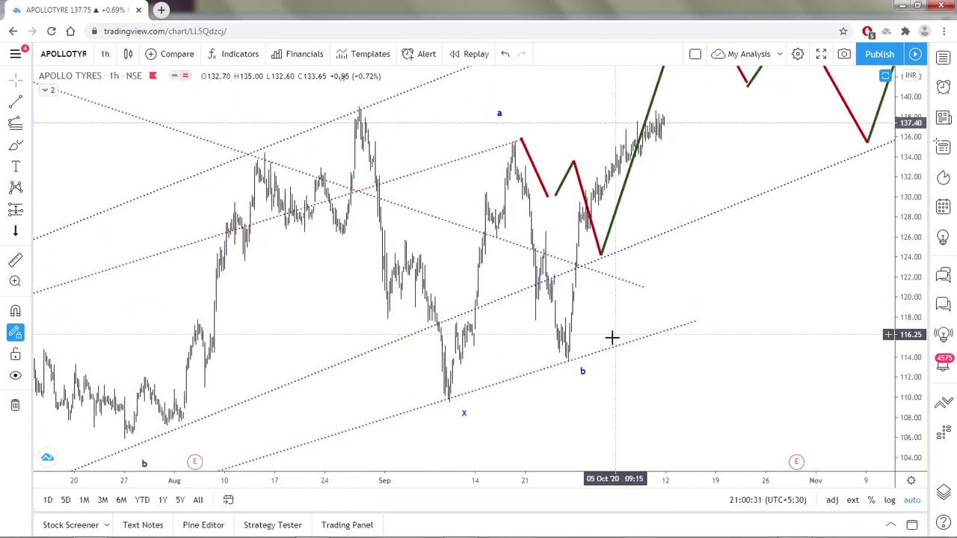
pyautogui.scroll(2, 610, 341)
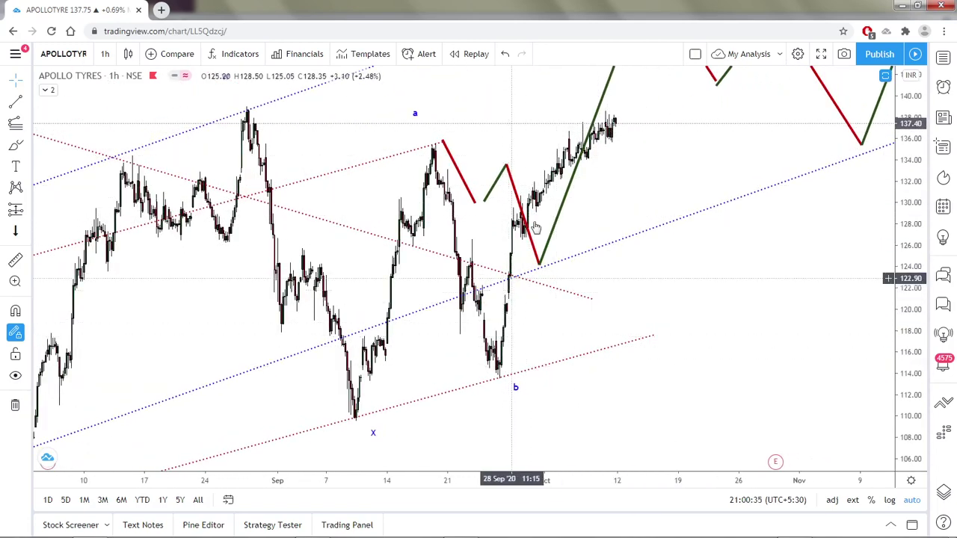
pyautogui.scroll(-3, 539, 219)
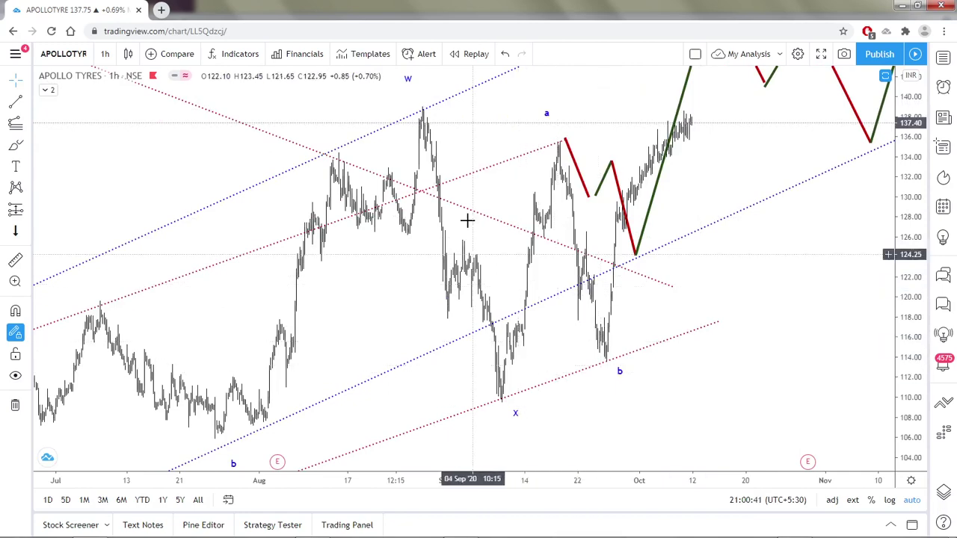
pyautogui.scroll(-1, 430, 108)
pyautogui.scroll(-2, 432, 110)
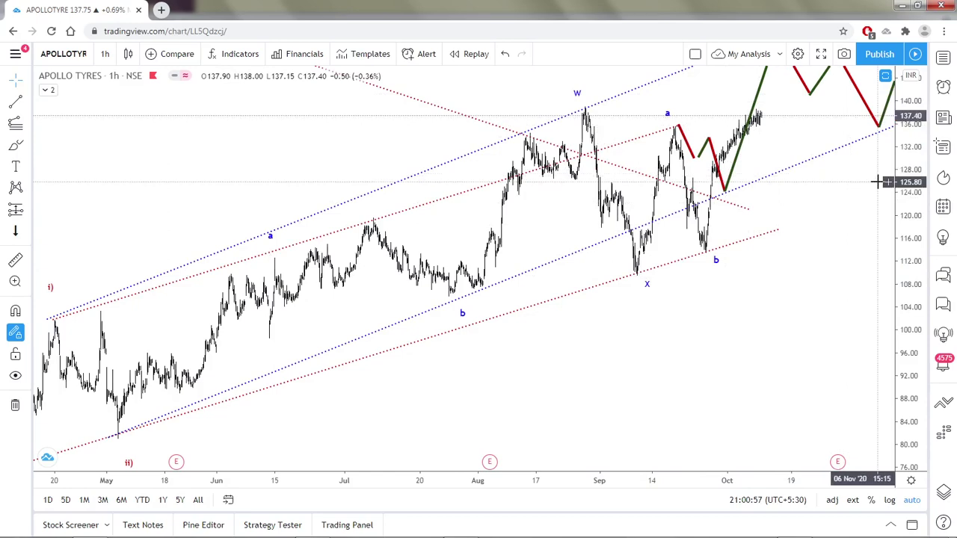
pyautogui.scroll(-5, 802, 256)
pyautogui.rightClick(741, 301)
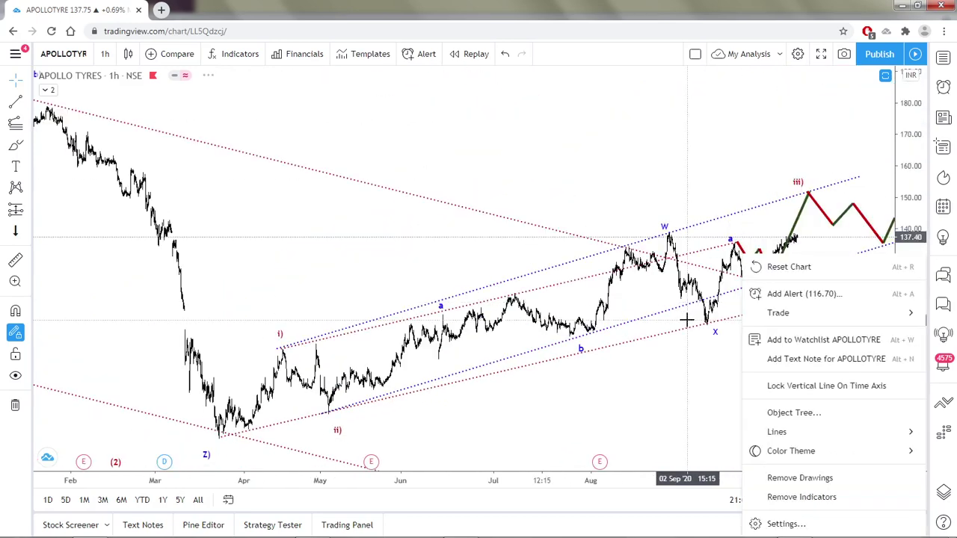
pyautogui.scroll(8, 547, 388)
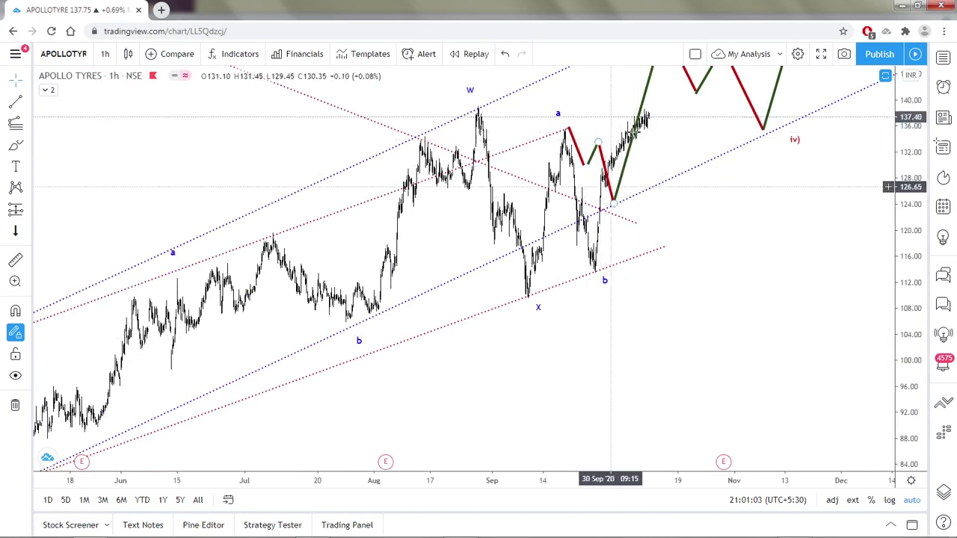
pyautogui.scroll(1, 641, 175)
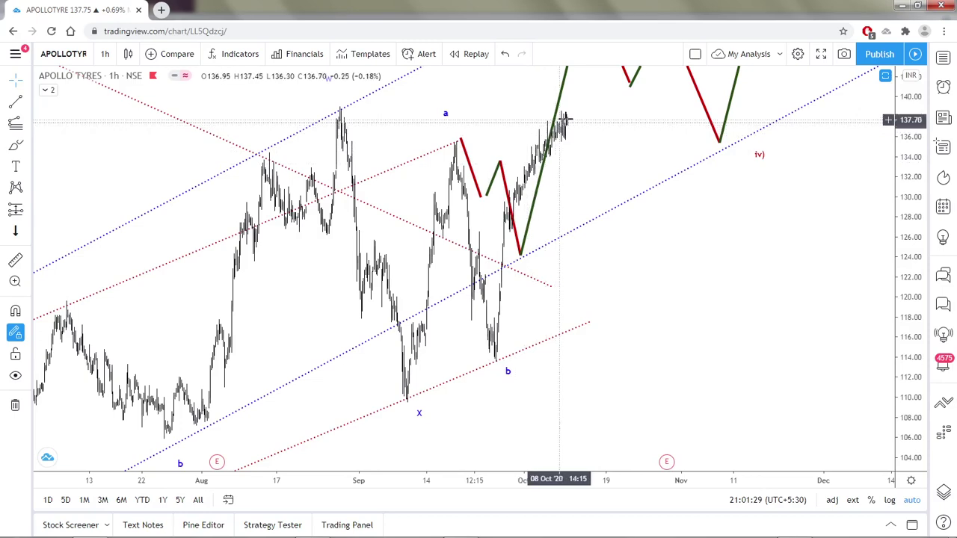
pyautogui.scroll(-3, 620, 156)
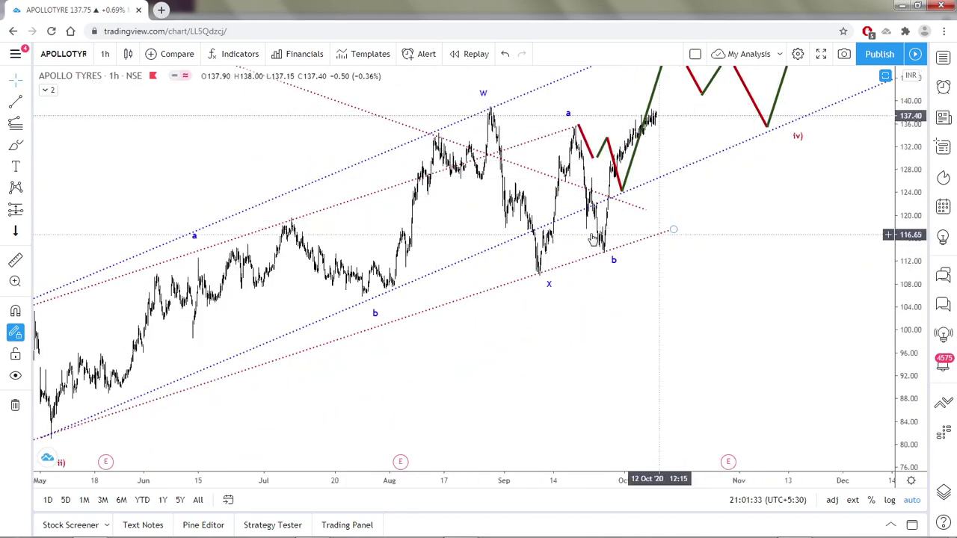
# - Draw a red projection line from 137.40 to about 96.70 on 29 October, and a near-horizontal red line at about 100.90 from 8 April to 25 November
pyautogui.scroll(-1, 677, 89)
pyautogui.scroll(-2, 676, 89)
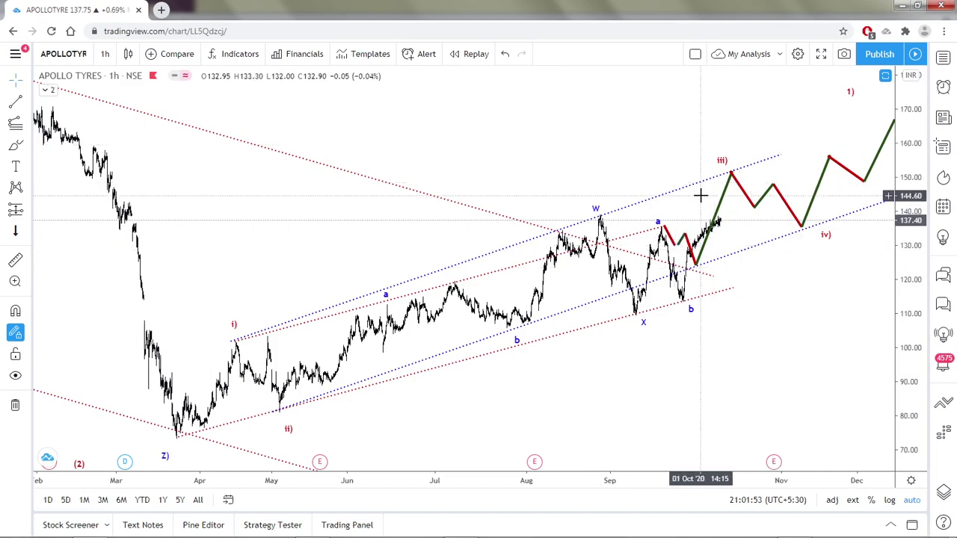
pyautogui.click(366, 168)
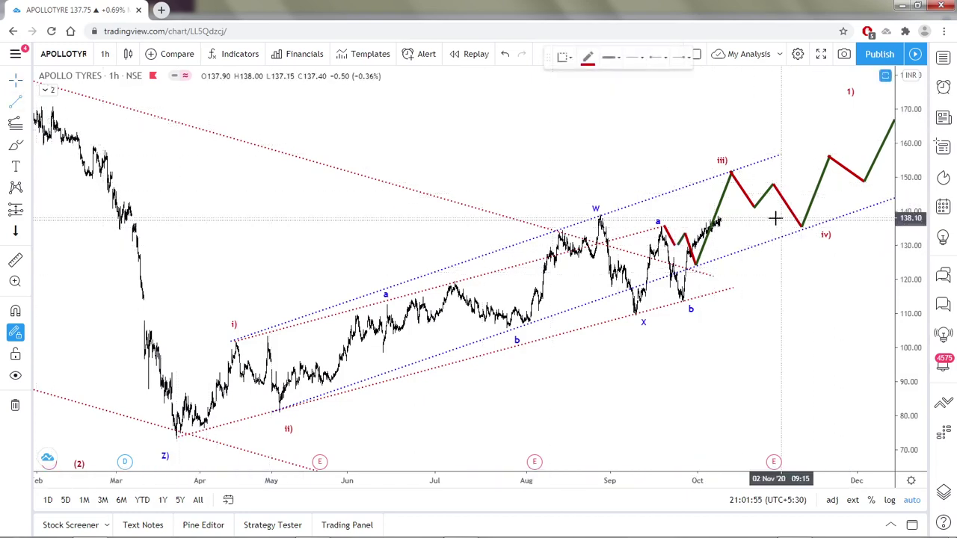
pyautogui.click(722, 224)
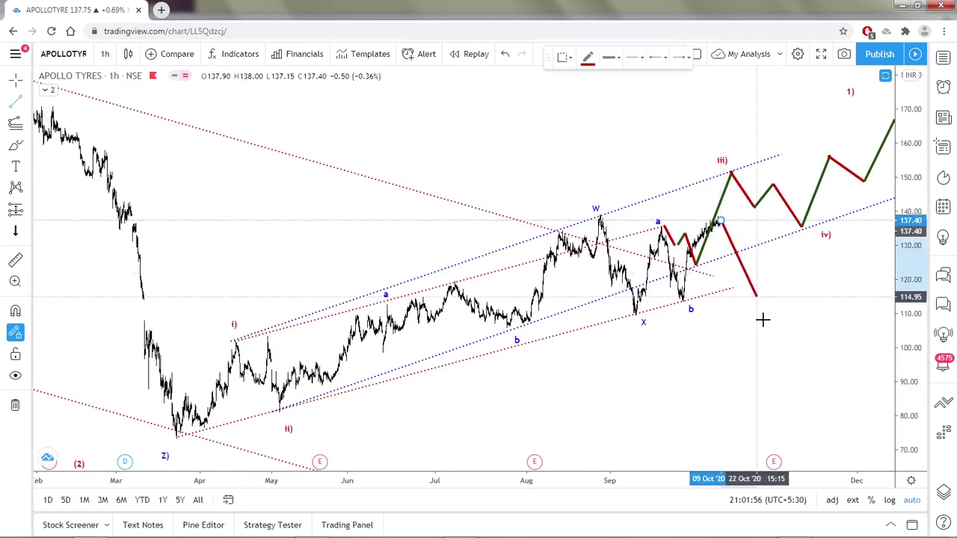
pyautogui.click(775, 359)
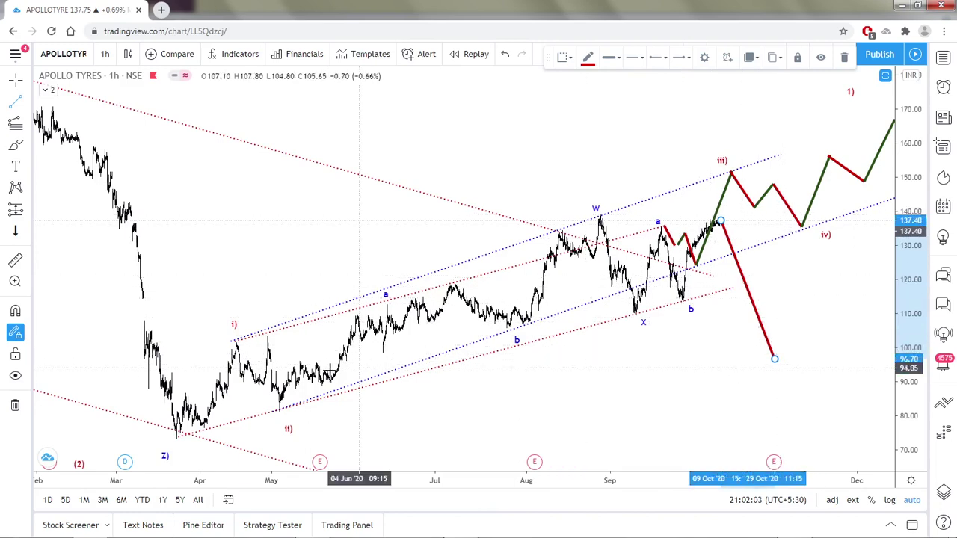
pyautogui.click(214, 345)
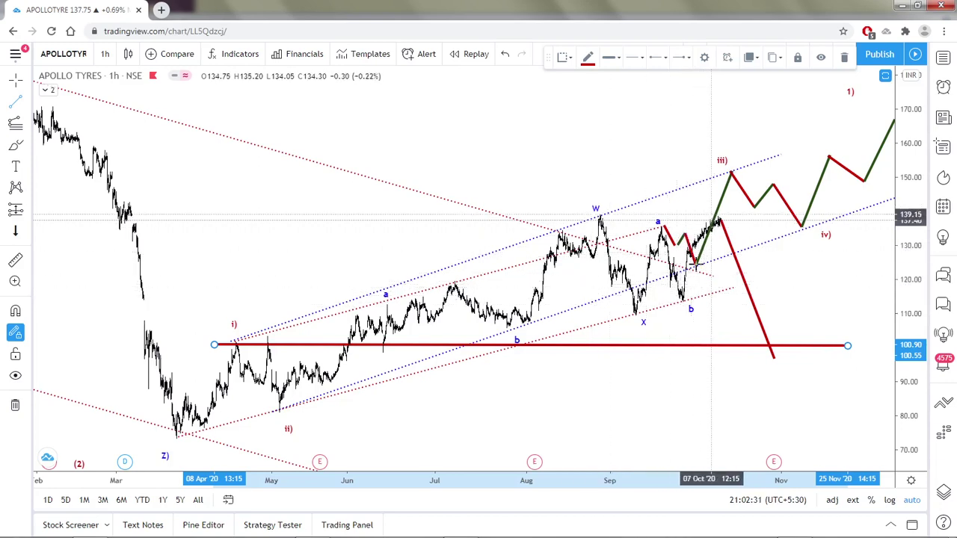
# - Examine the Apollo Tyres W, X, a and b swings against the dotted channels, the falling red projection and the red support line
pyautogui.scroll(2, 688, 288)
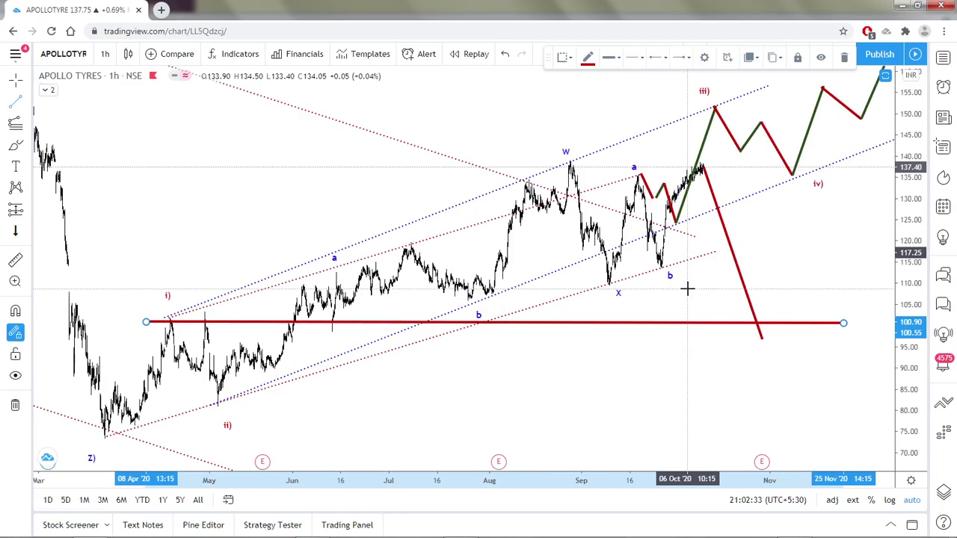
pyautogui.scroll(3, 687, 288)
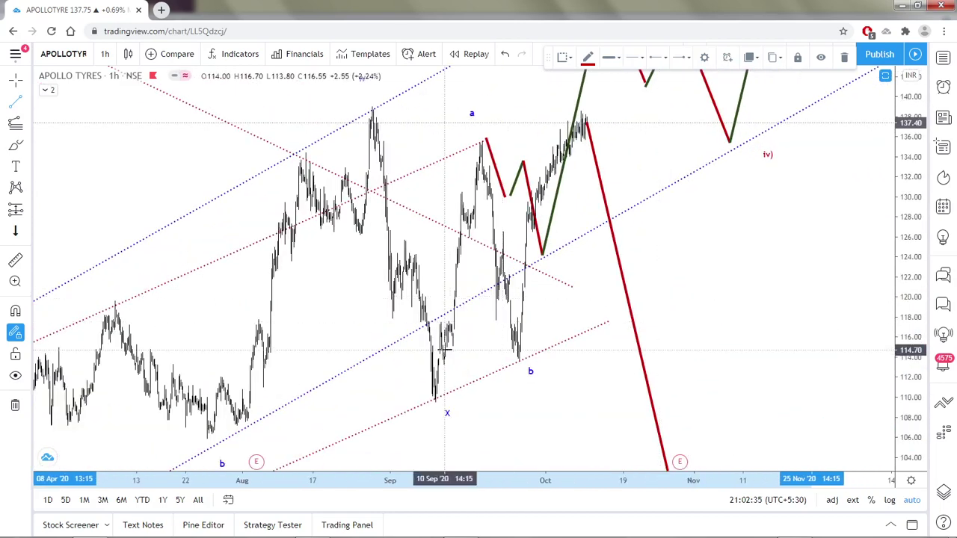
pyautogui.scroll(1, 497, 343)
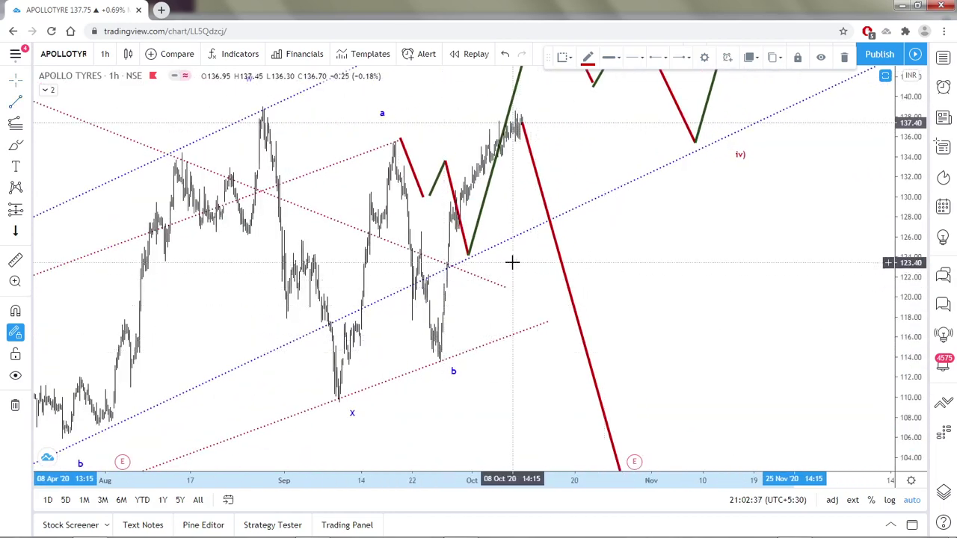
pyautogui.moveTo(724, 263); pyautogui.dragTo(767, 263)
pyautogui.scroll(1, 726, 284)
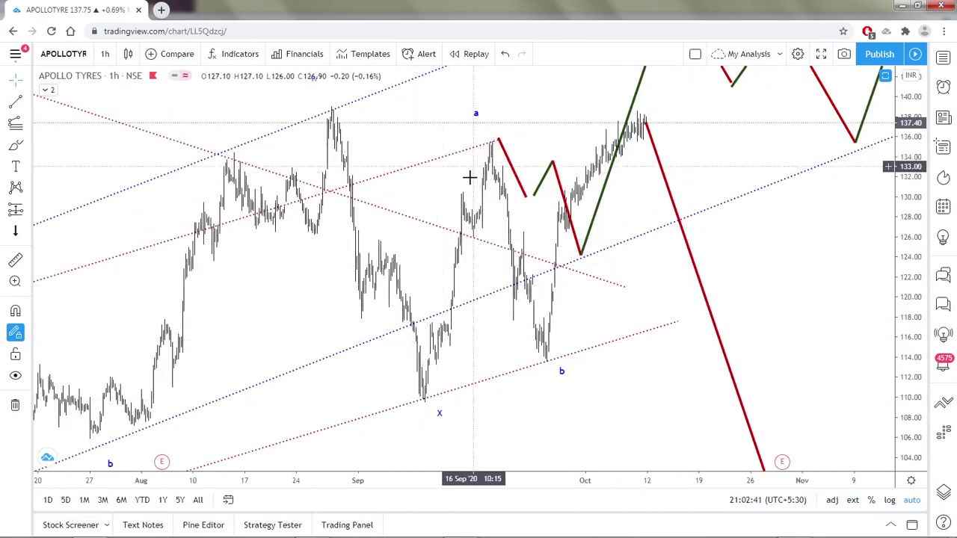
pyautogui.scroll(1, 431, 365)
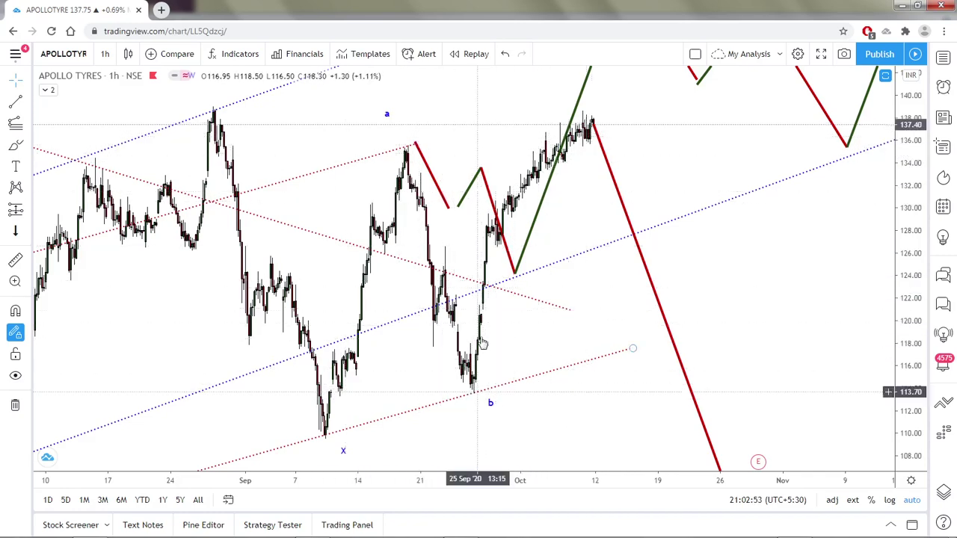
pyautogui.scroll(-2, 482, 315)
pyautogui.scroll(-4, 481, 314)
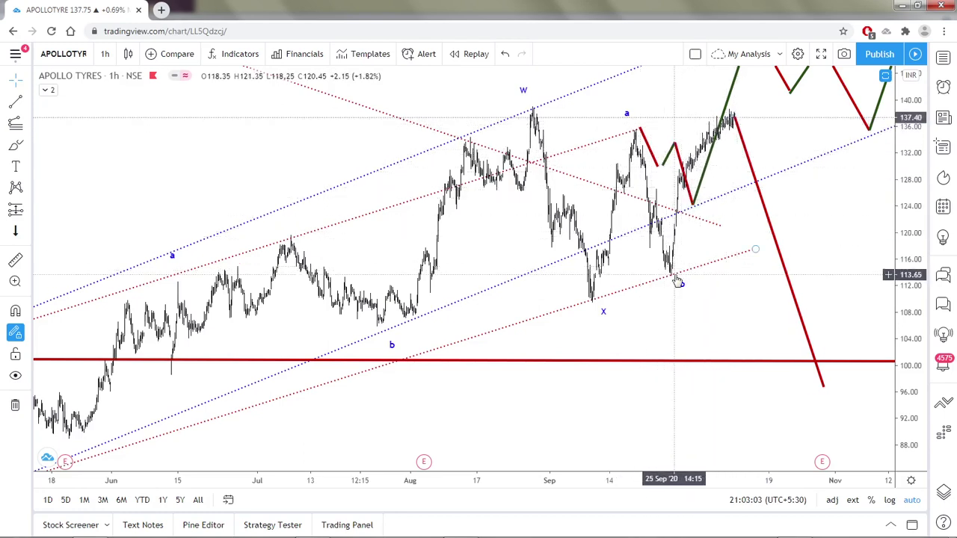
pyautogui.scroll(-5, 695, 150)
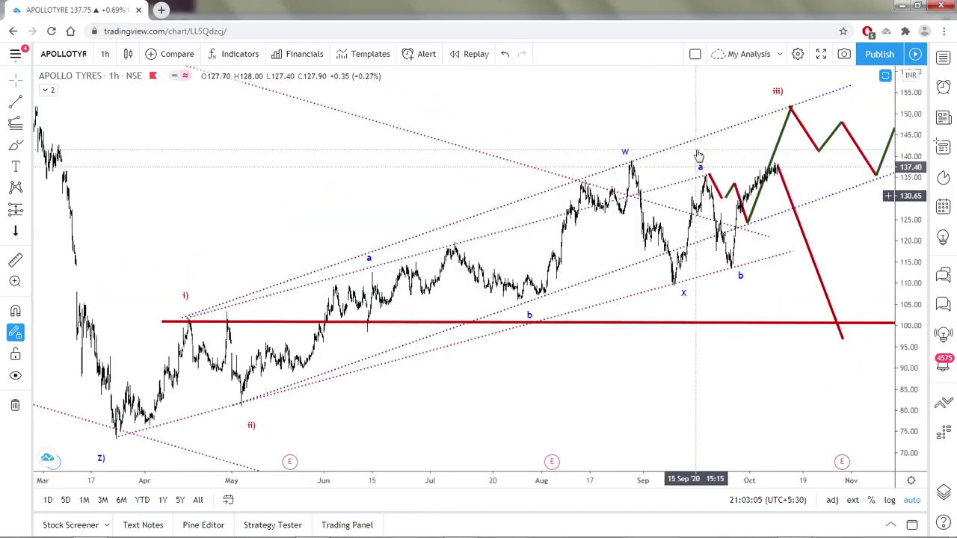
pyautogui.scroll(-2, 575, 242)
pyautogui.scroll(5, 575, 242)
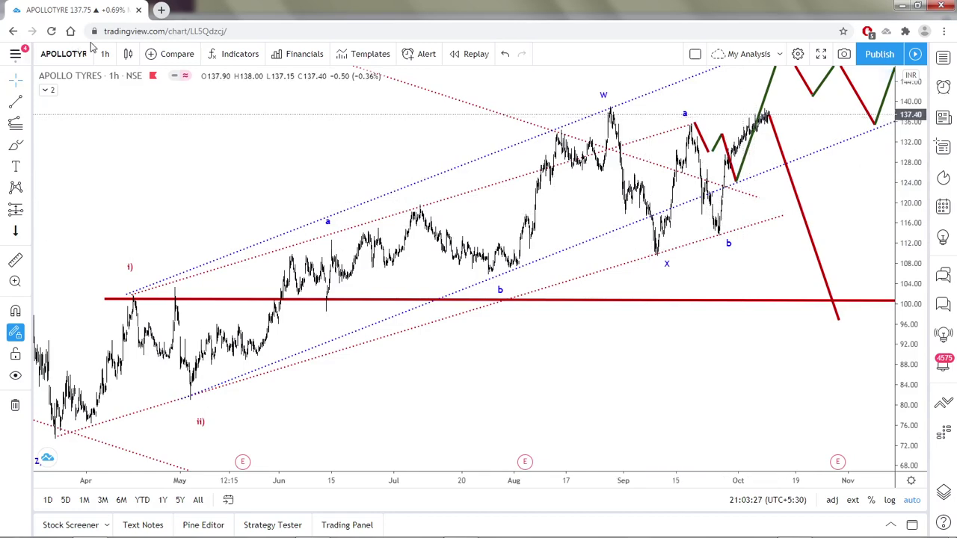
# - Search for PARAG and switch the chart to the NSE stock PARAGMILK
pyautogui.click(64, 54)
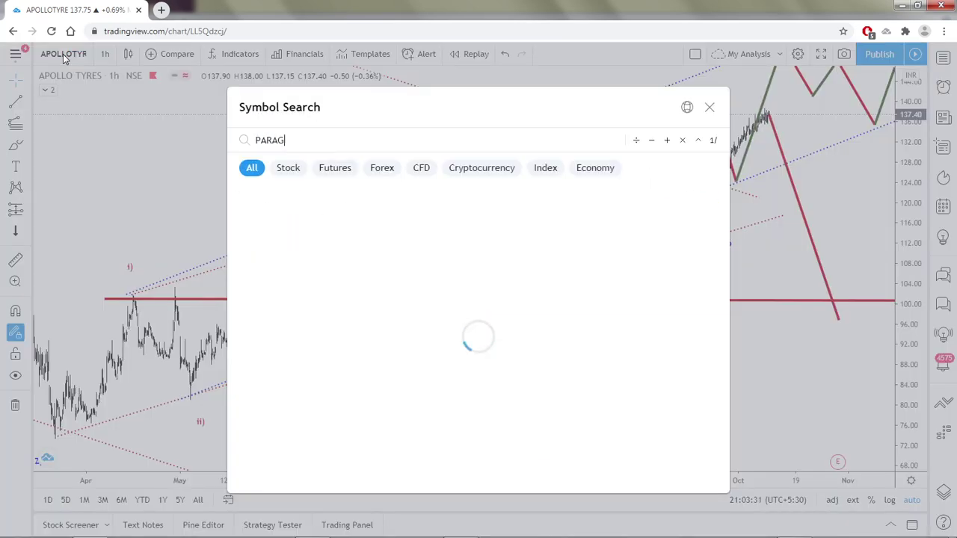
pyautogui.write('PARAG')
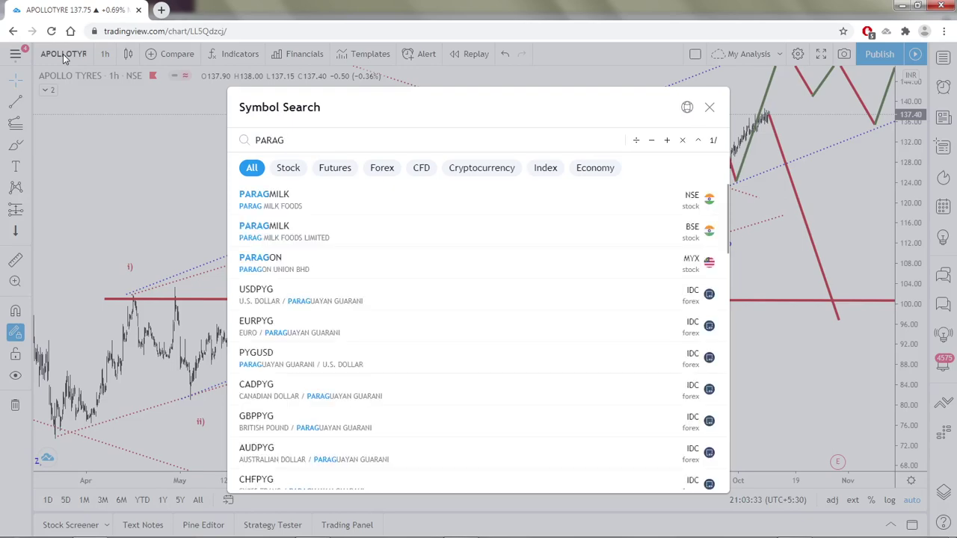
pyautogui.click(540, 213)
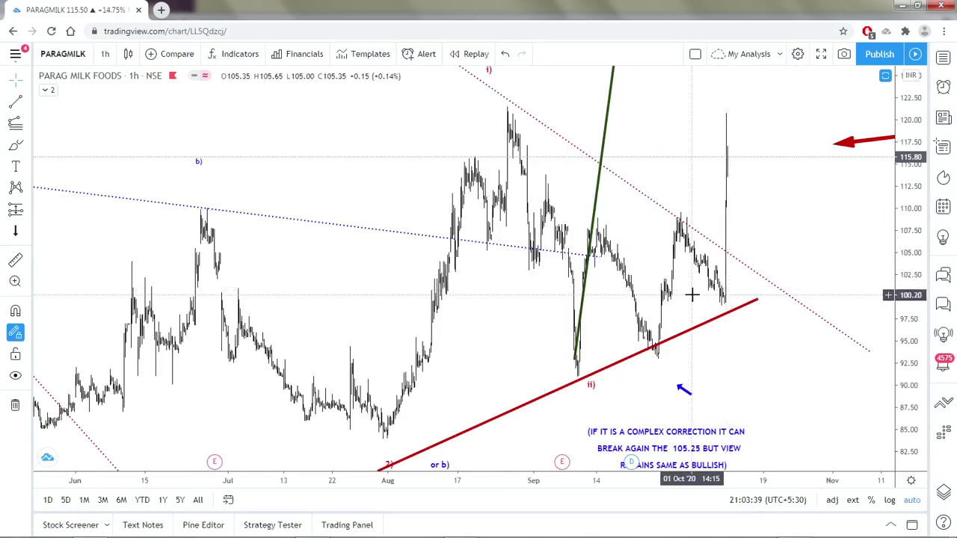
# - Examine the Parag Milk Foods hourly chart's wave labels, trendlines, target zone, written notes and projected path
pyautogui.scroll(-3, 693, 284)
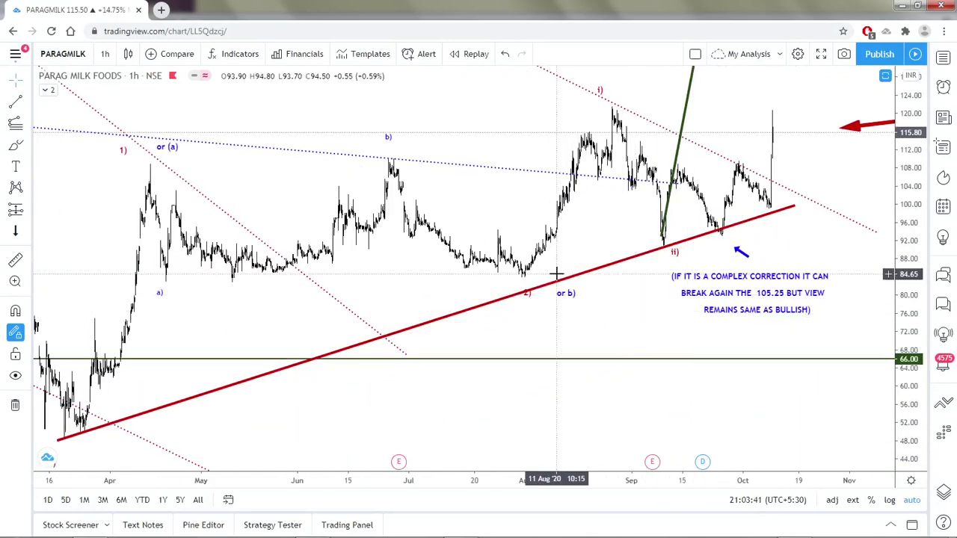
pyautogui.scroll(-3, 556, 274)
pyautogui.scroll(-5, 556, 273)
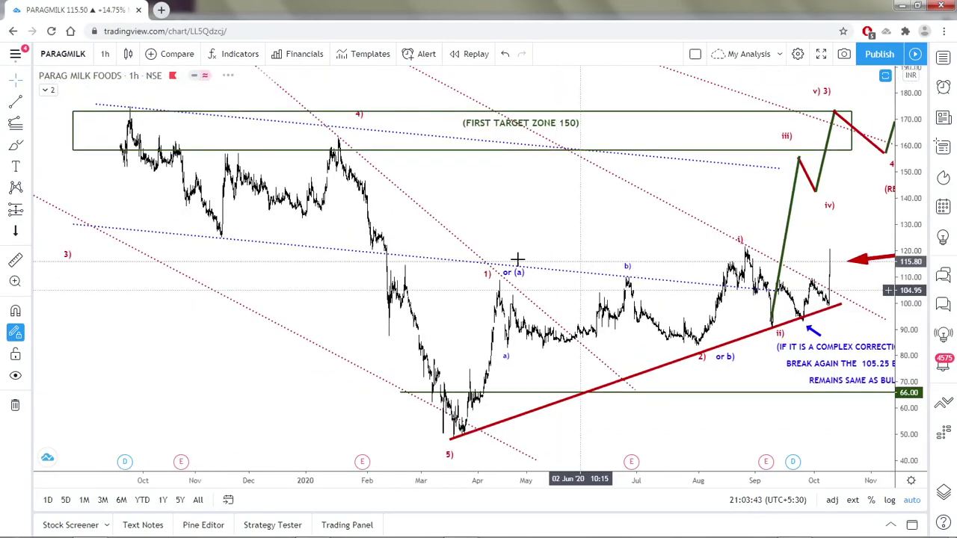
pyautogui.scroll(-2, 722, 161)
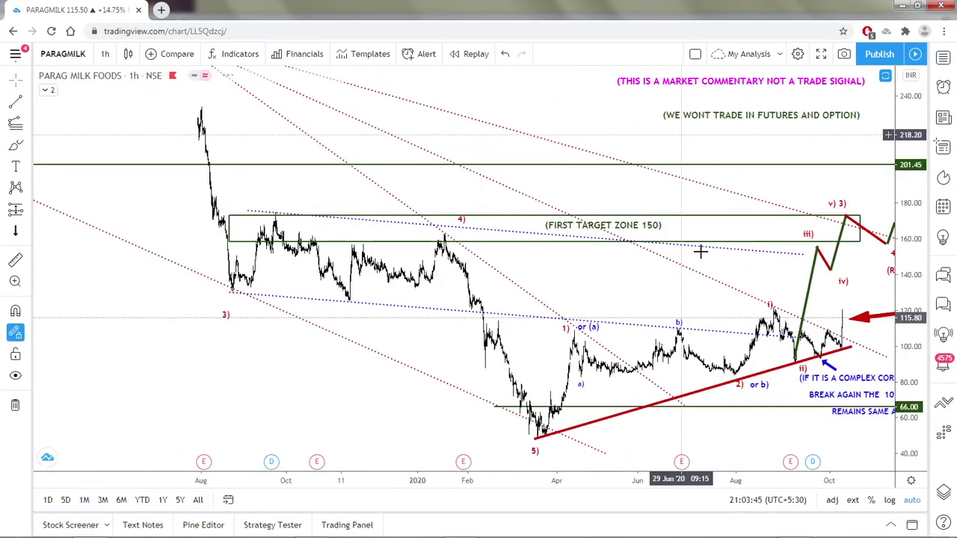
pyautogui.scroll(5, 568, 157)
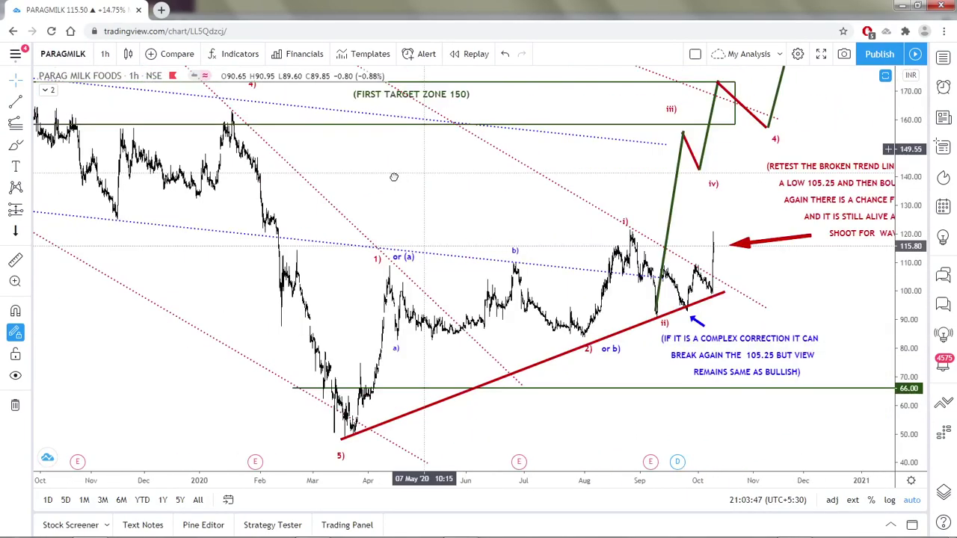
pyautogui.scroll(-5, 729, 271)
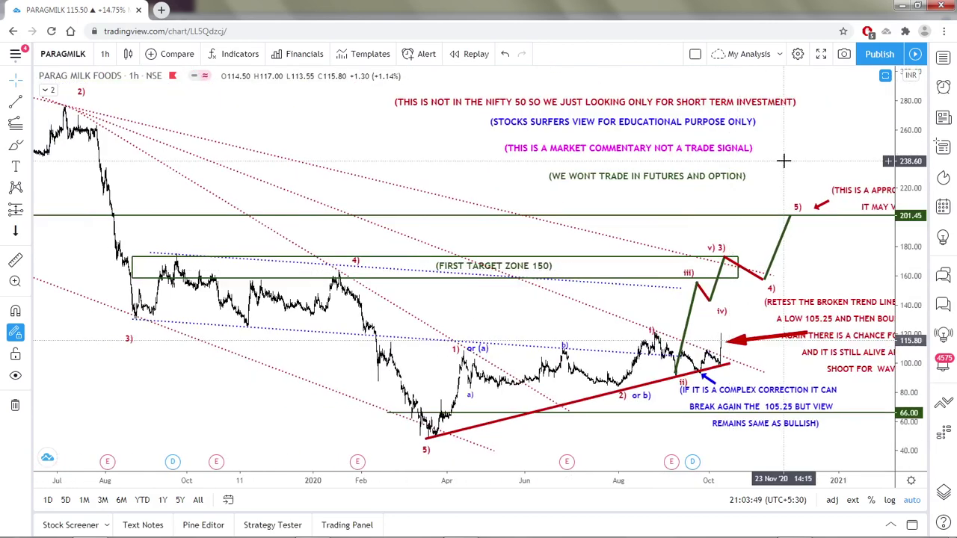
pyautogui.scroll(5, 671, 180)
pyautogui.hscroll(2, 533, 181)
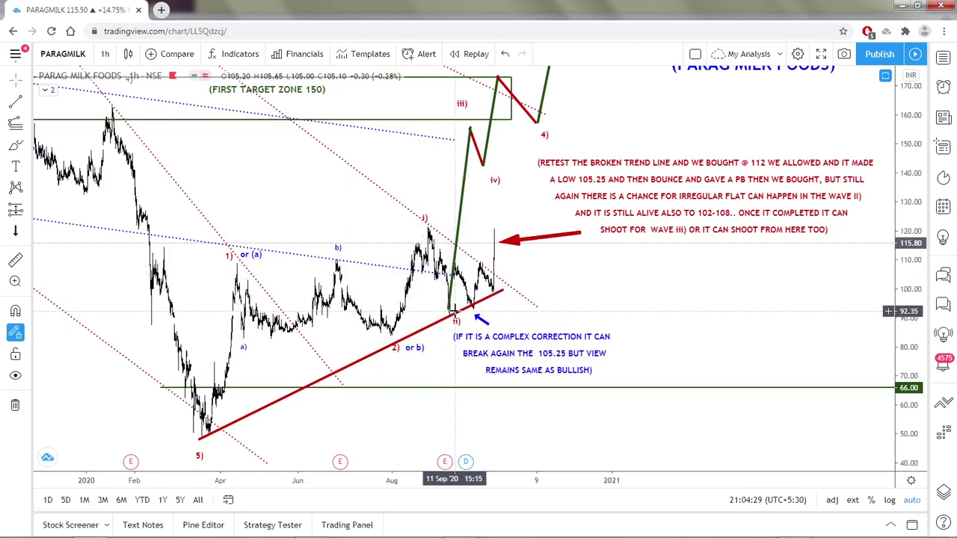
# - Move the green wave iii) projection line past the latest candles, running from about 94.70 up to about 157.80 on 30 October
pyautogui.rightClick(471, 297)
pyautogui.moveTo(458, 236); pyautogui.dragTo(512, 230)
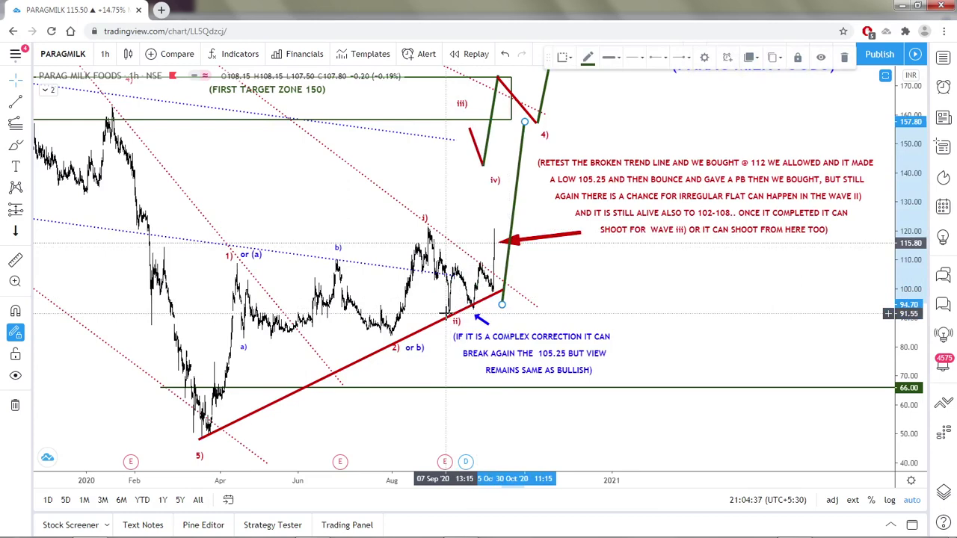
pyautogui.scroll(4, 447, 314)
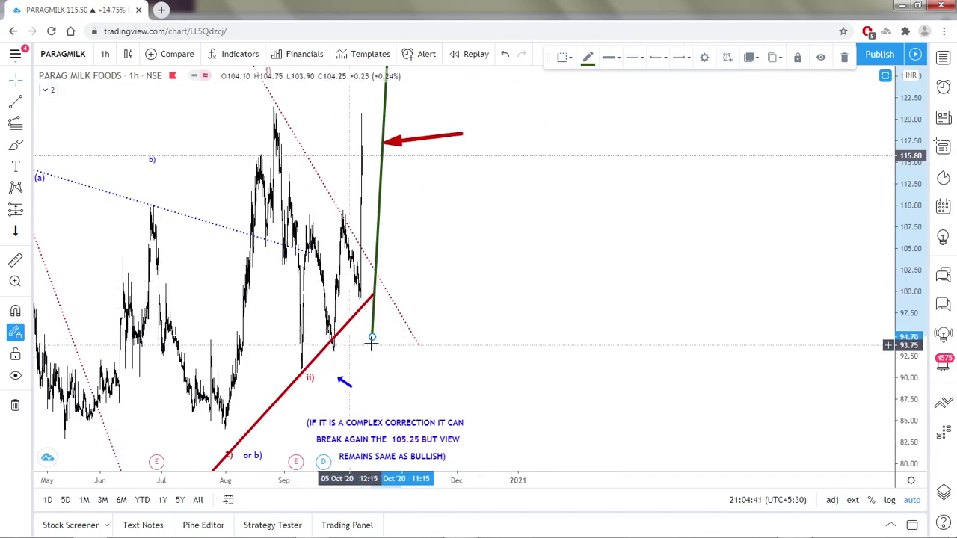
pyautogui.rightClick(468, 256)
pyautogui.click(609, 224)
# - Realign the rising red support line under the August-September lows, from about 62.65 on 3 March to about 96.60 on 16 October
pyautogui.scroll(-5, 561, 311)
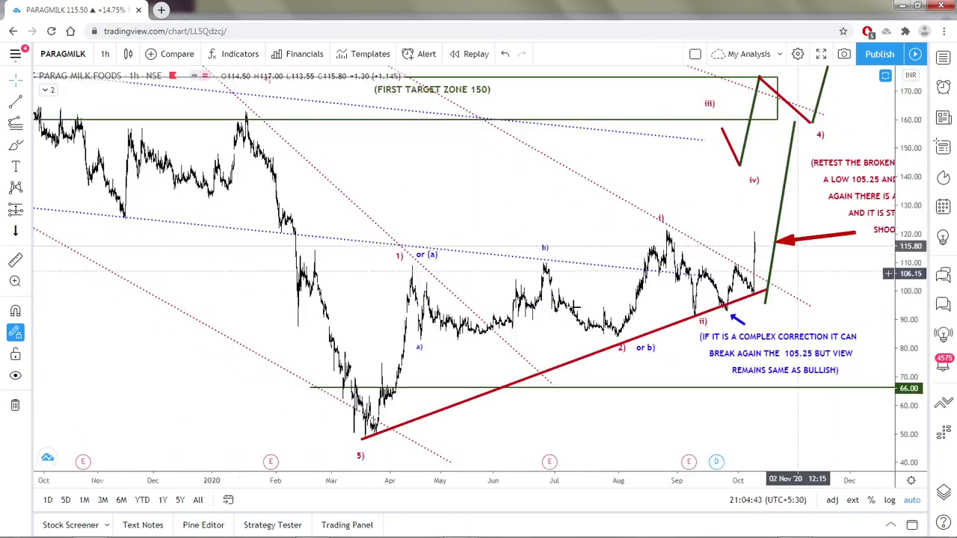
pyautogui.scroll(2, 560, 310)
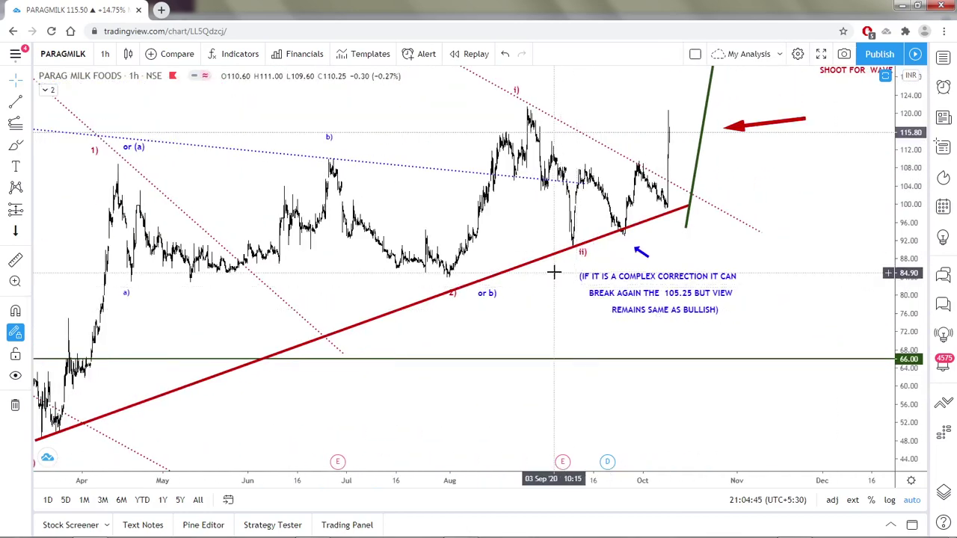
pyautogui.scroll(-1, 157, 359)
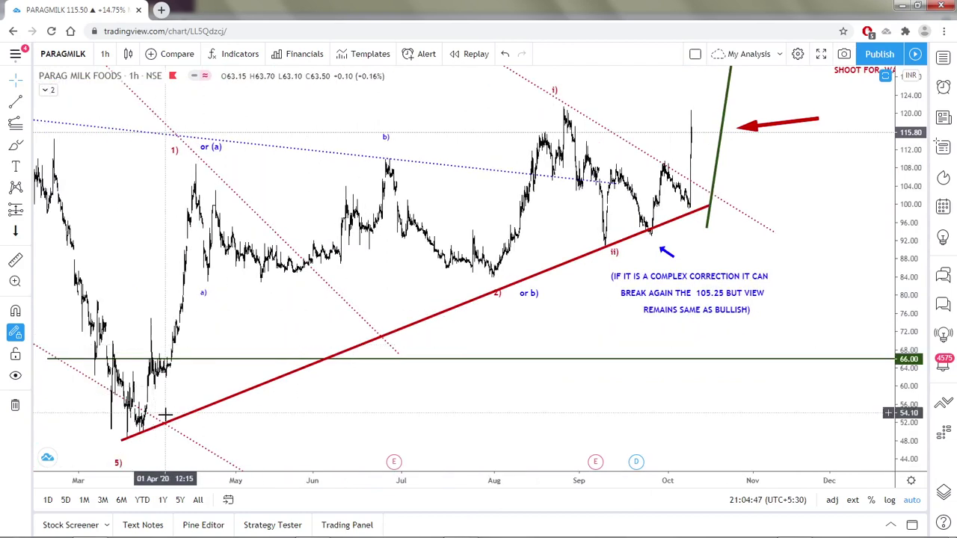
pyautogui.moveTo(125, 444)
pyautogui.mouseDown()
pyautogui.moveTo(97, 371)
pyautogui.moveTo(84, 374)
pyautogui.mouseUp()
pyautogui.moveTo(709, 205); pyautogui.dragTo(711, 222)
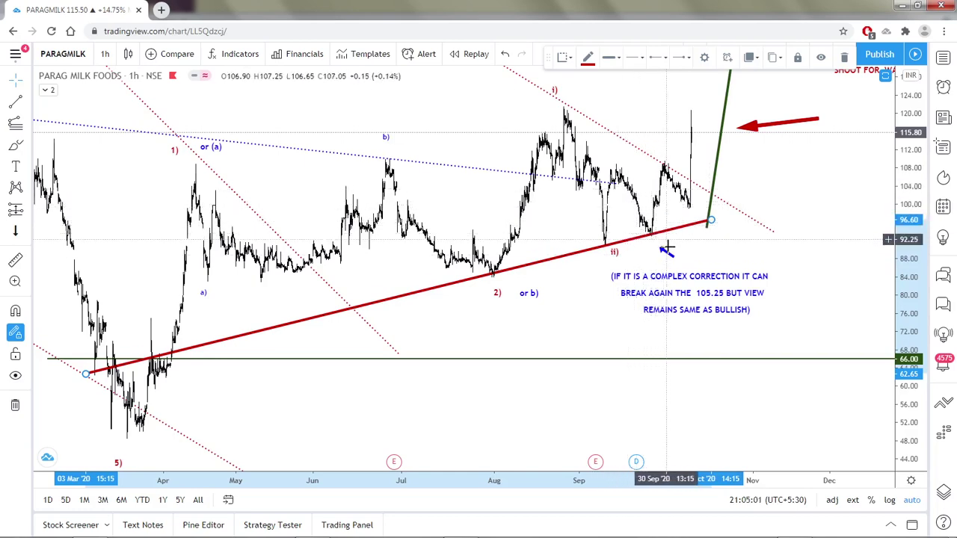
# - Examine the Parag Milk Foods lows along the red support line and the October price move through the dotted red trendline
pyautogui.scroll(5, 668, 249)
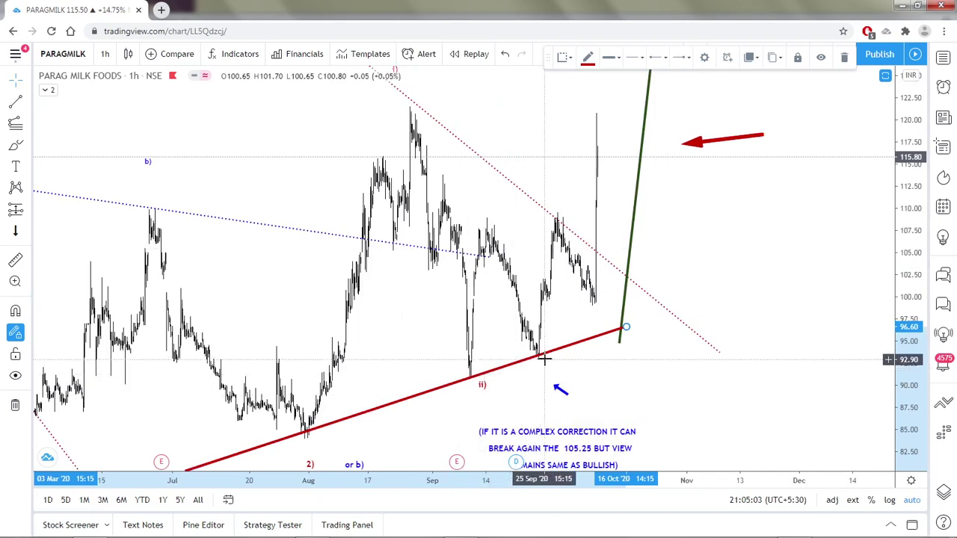
pyautogui.scroll(4, 544, 358)
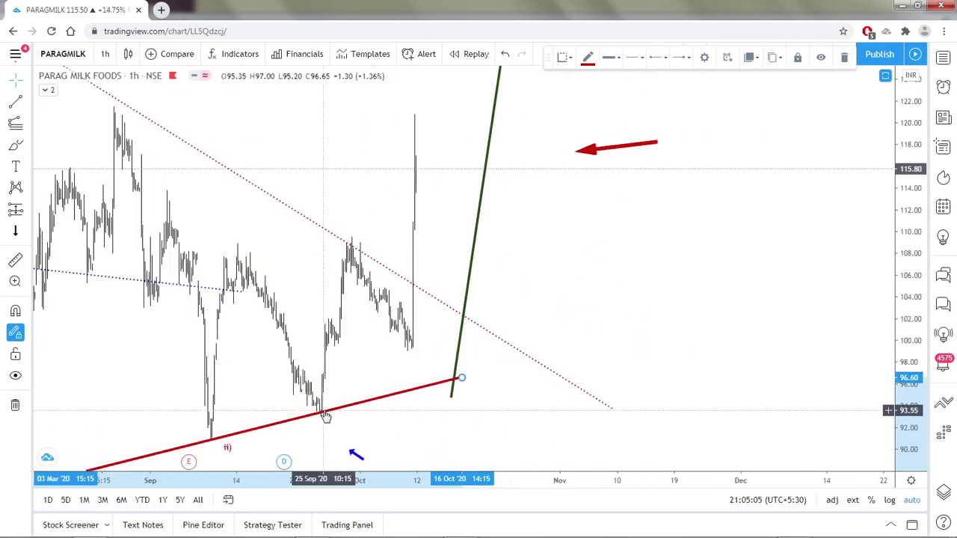
pyautogui.scroll(1, 325, 416)
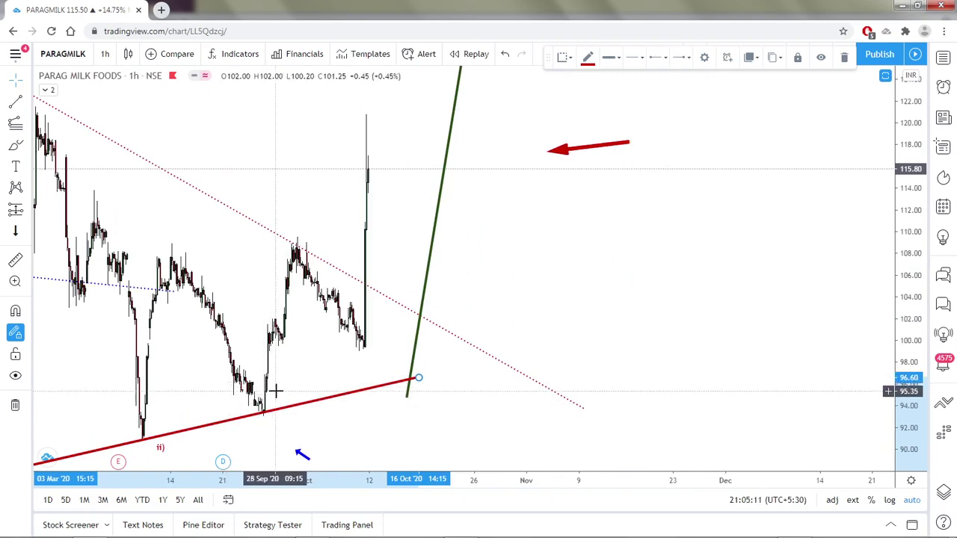
pyautogui.scroll(-2, 275, 389)
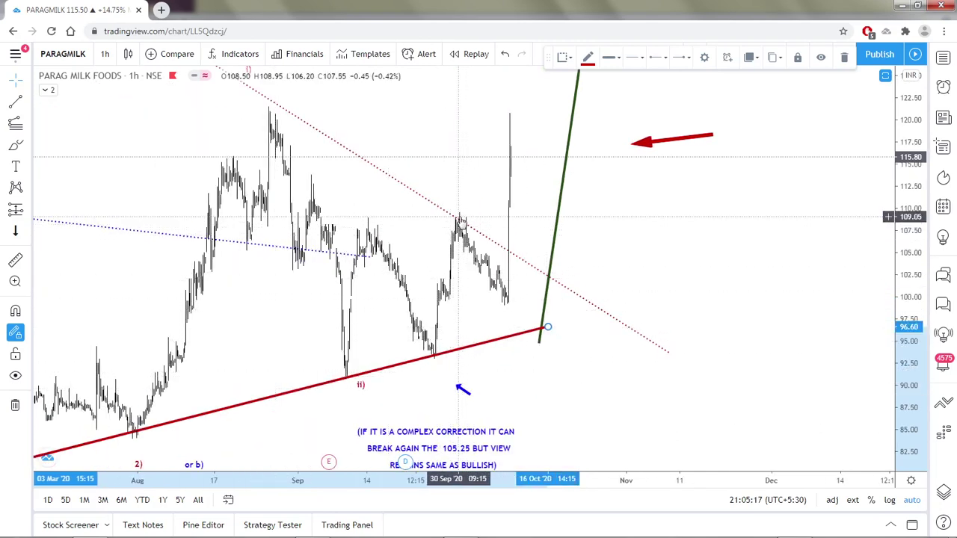
pyautogui.scroll(-2, 467, 223)
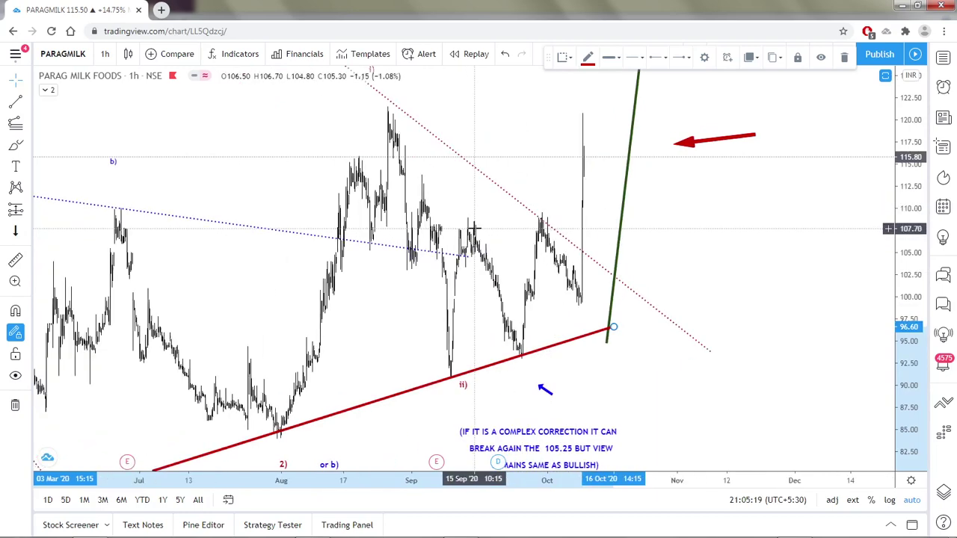
pyautogui.scroll(-3, 473, 223)
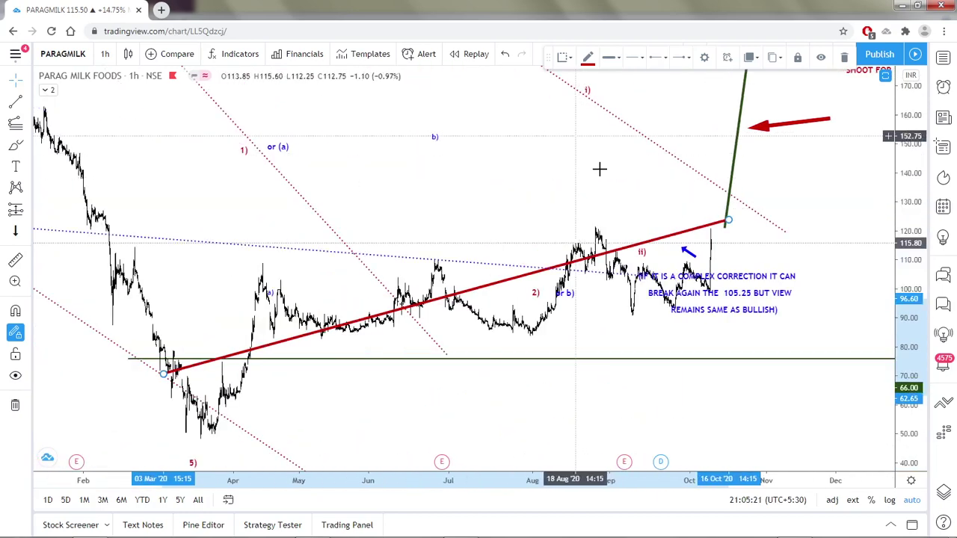
pyautogui.scroll(1, 490, 327)
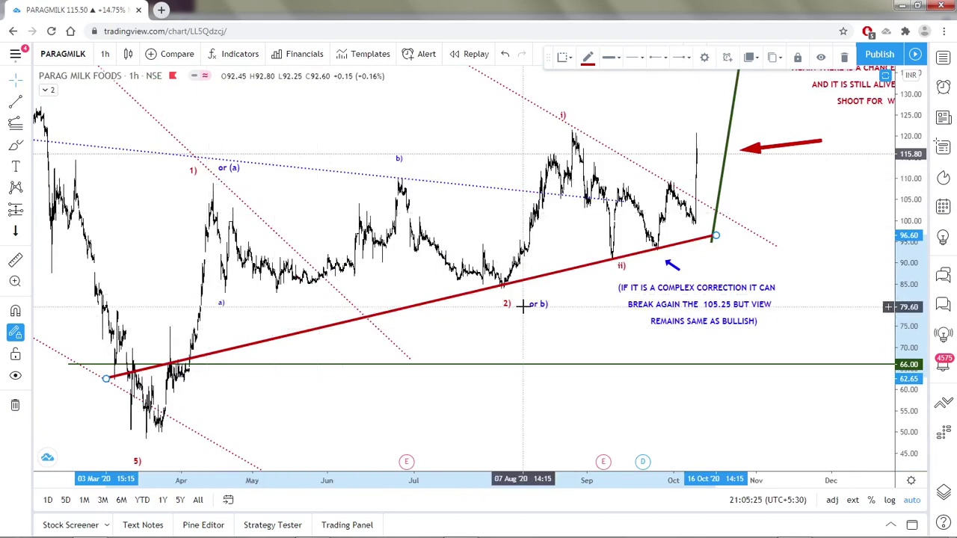
# - Examine the Parag Milk Foods chart from the first target zone down to the rising red support line and the complex-correction note
pyautogui.scroll(-2, 525, 297)
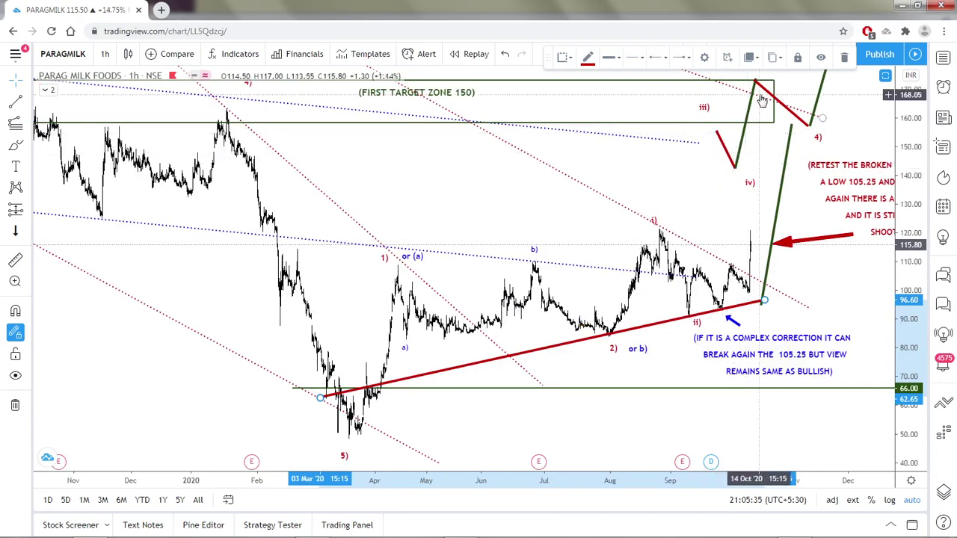
pyautogui.scroll(-3, 763, 100)
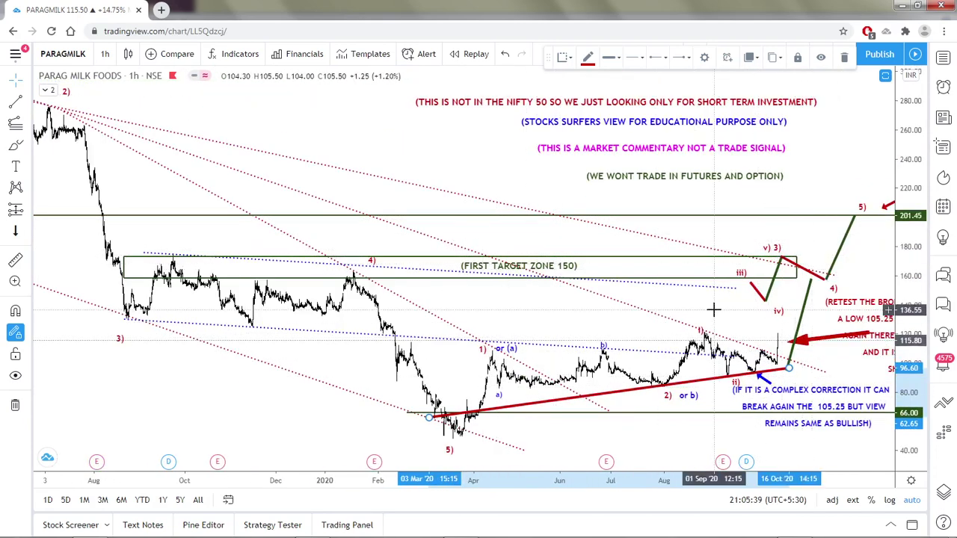
pyautogui.scroll(2, 800, 179)
pyautogui.scroll(-2, 775, 114)
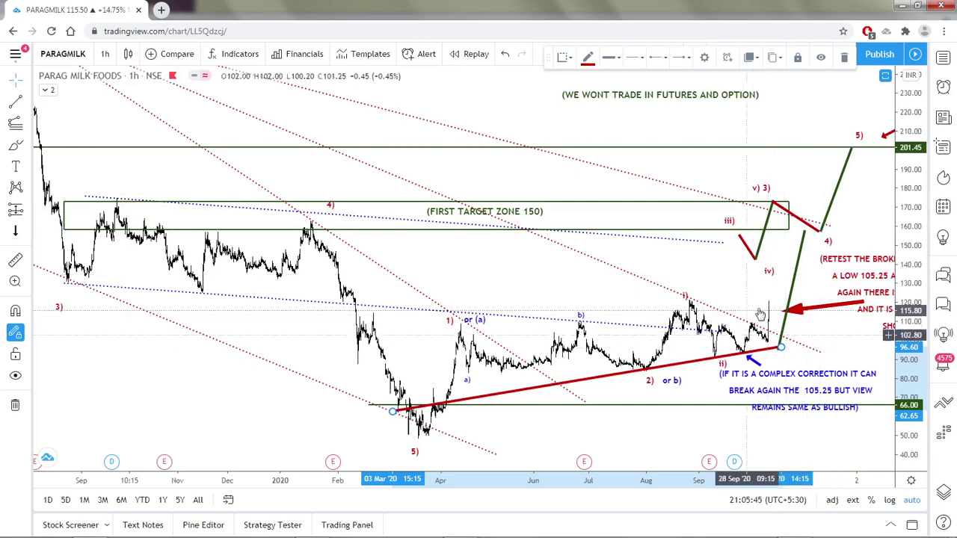
pyautogui.scroll(1, 697, 366)
pyautogui.scroll(1, 696, 366)
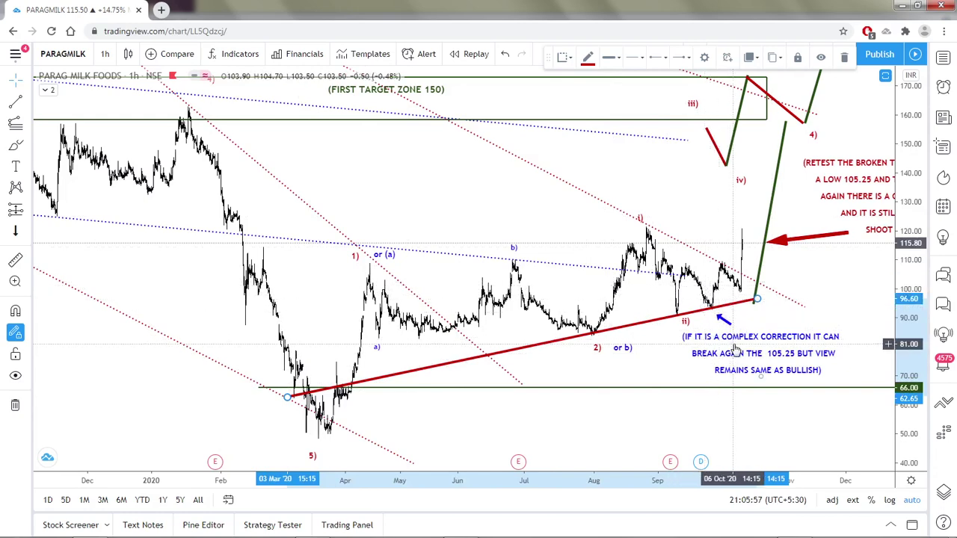
pyautogui.scroll(5, 736, 348)
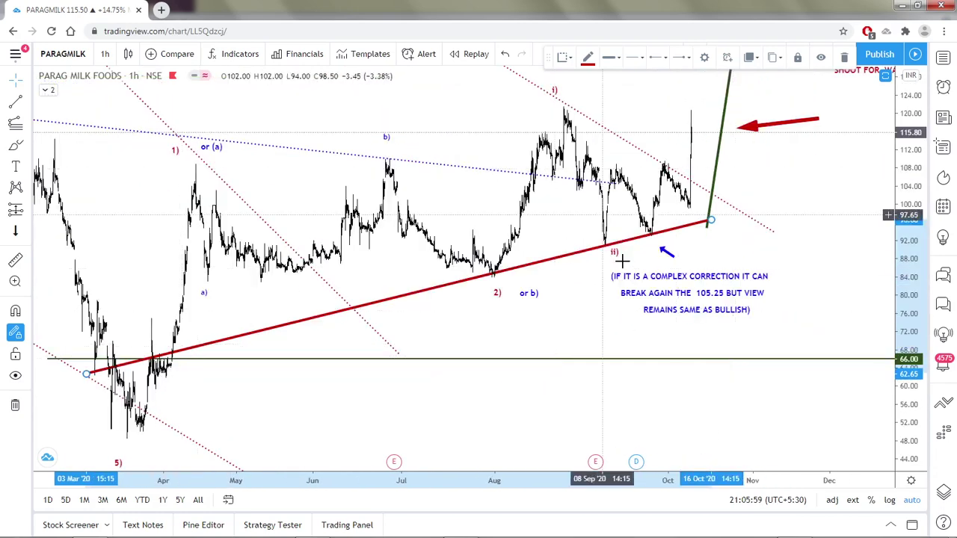
pyautogui.scroll(-4, 628, 202)
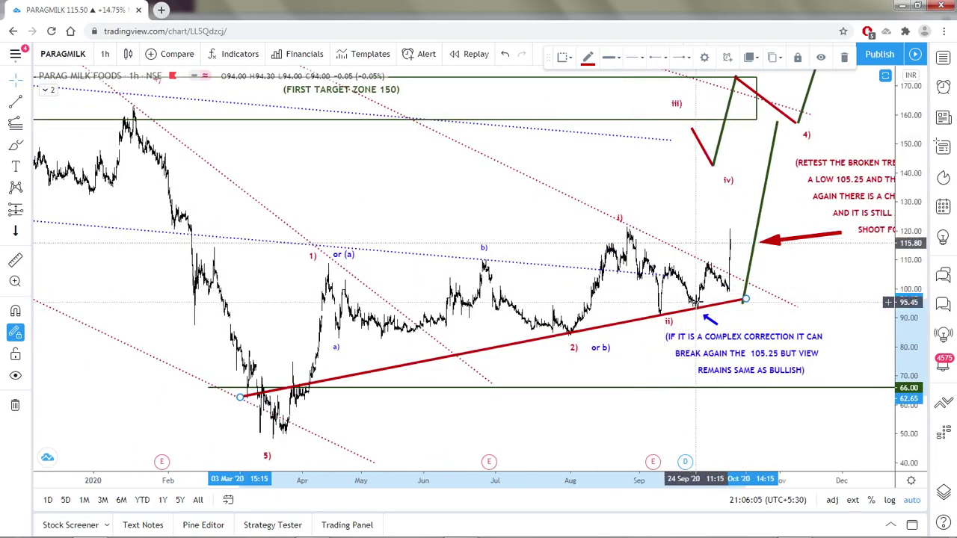
pyautogui.scroll(5, 724, 224)
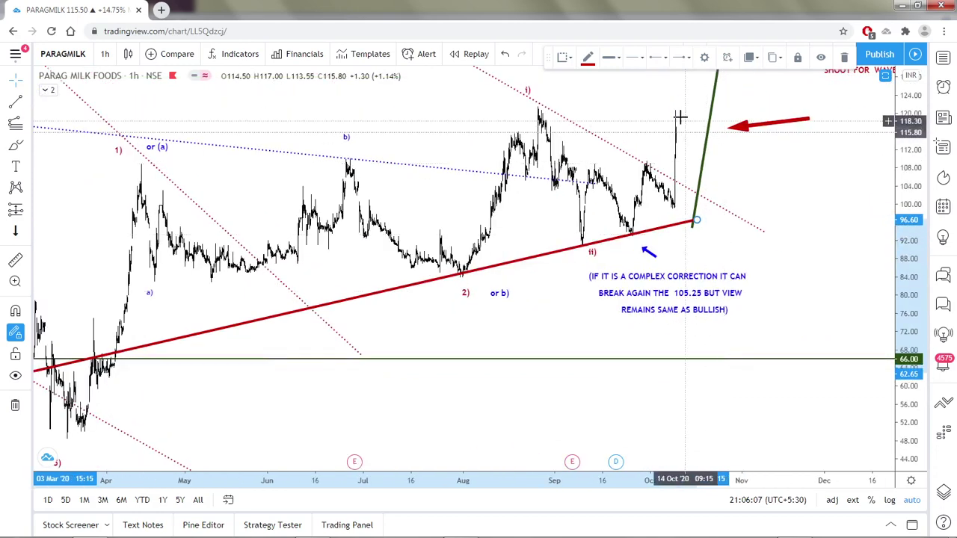
# - Examine the October candles up close where price crosses the dotted red trendline near the green projection line
pyautogui.scroll(3, 649, 217)
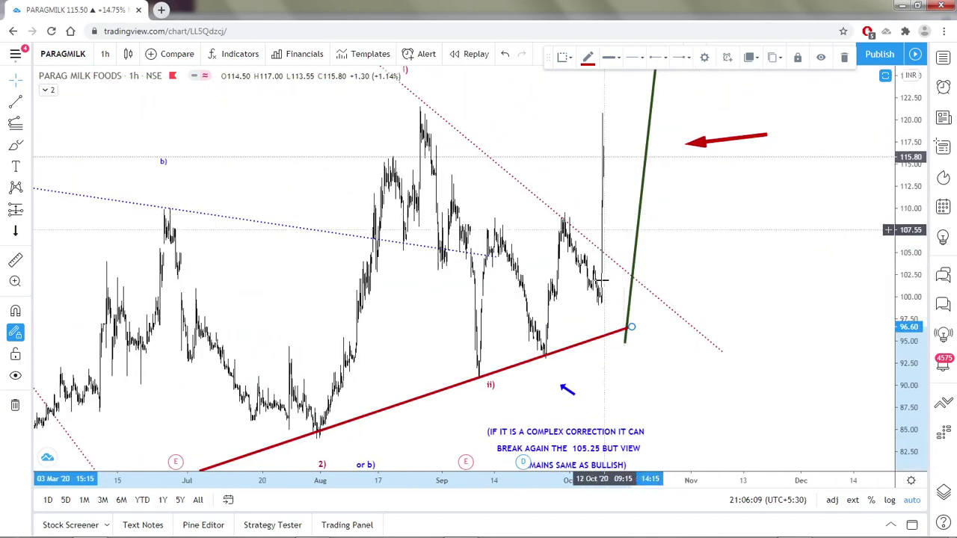
pyautogui.scroll(2, 615, 135)
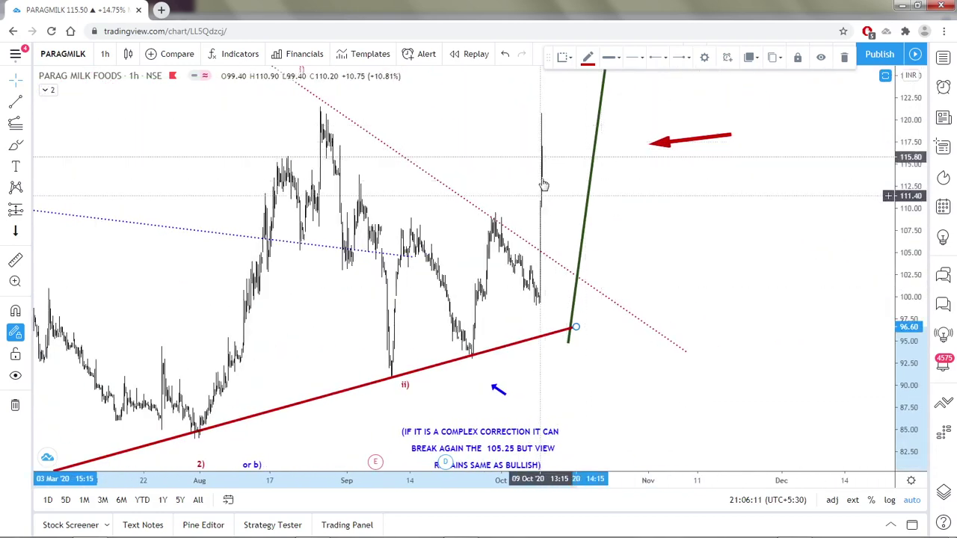
pyautogui.scroll(2, 571, 276)
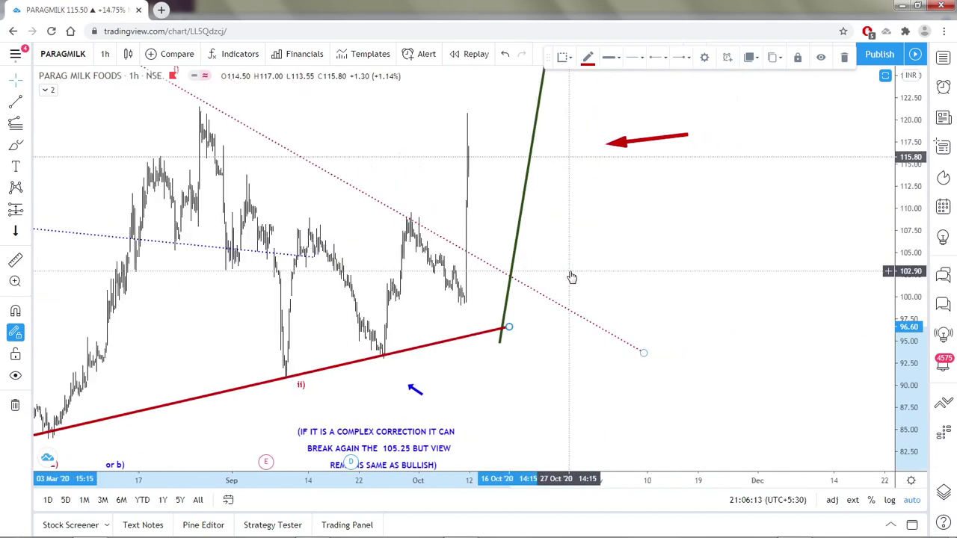
pyautogui.rightClick(595, 233)
pyautogui.scroll(-1, 660, 216)
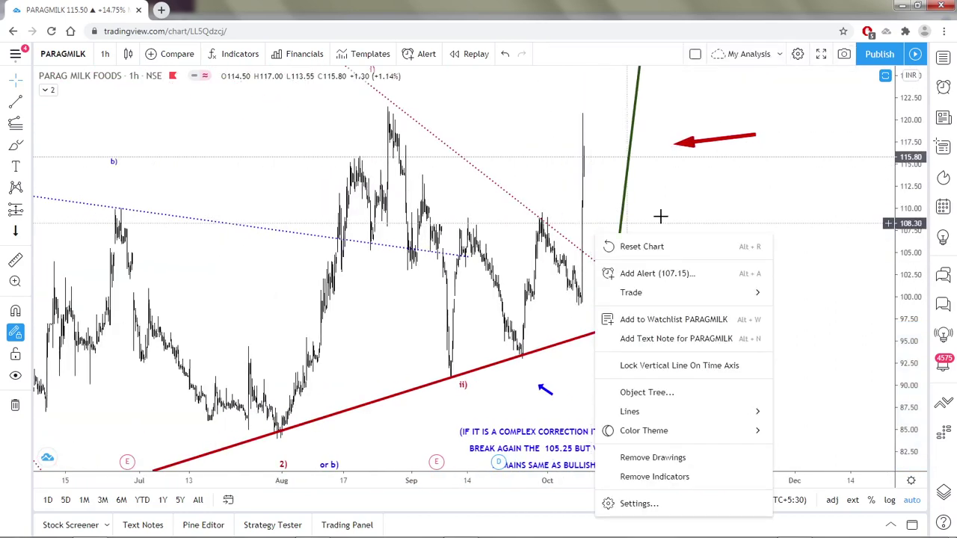
pyautogui.click(521, 143)
pyautogui.scroll(-3, 536, 143)
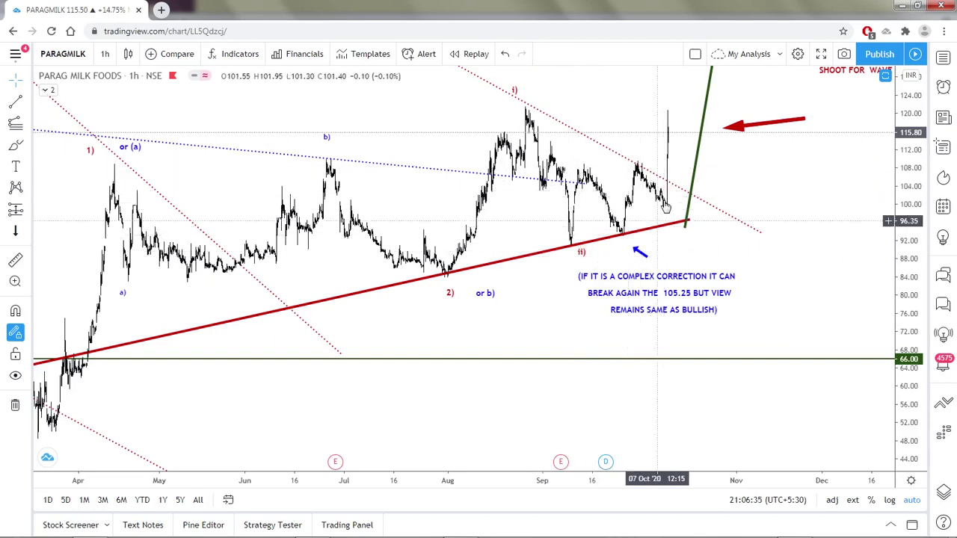
pyautogui.scroll(3, 675, 168)
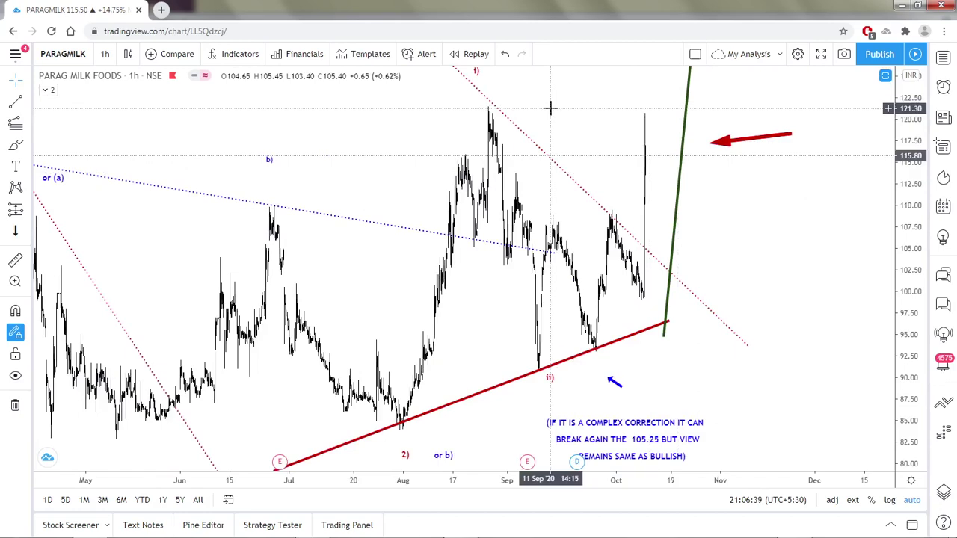
pyautogui.scroll(-3, 636, 143)
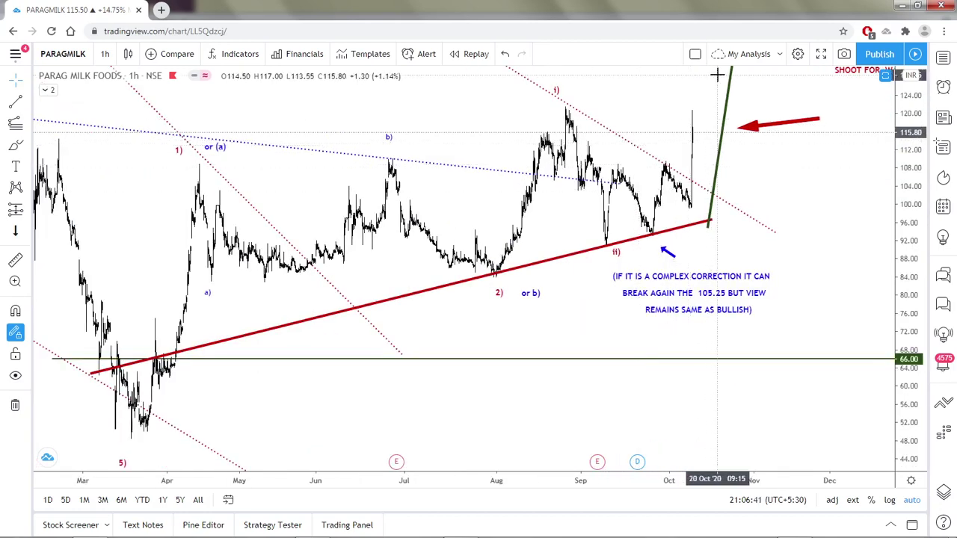
pyautogui.scroll(3, 617, 105)
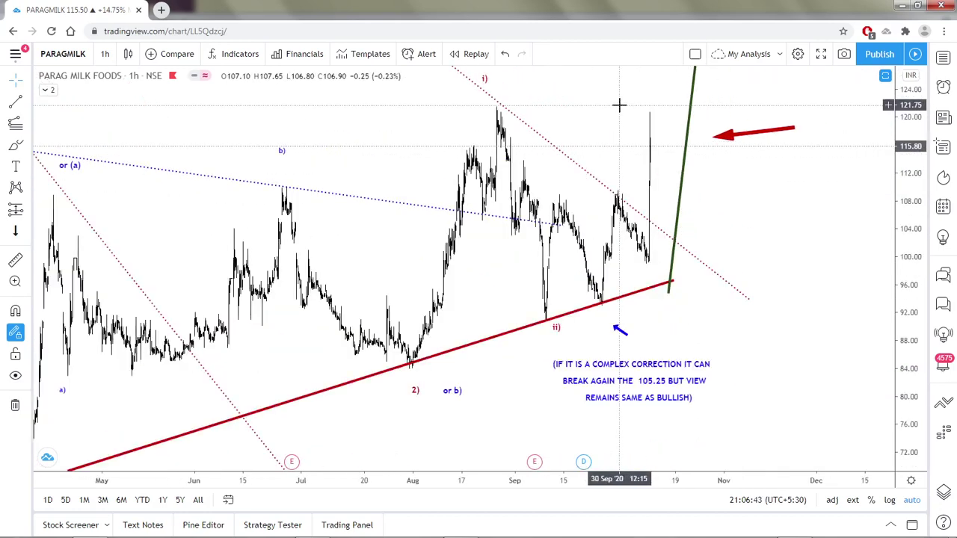
pyautogui.scroll(2, 622, 138)
pyautogui.rightClick(607, 153)
pyautogui.click(469, 125)
pyautogui.moveTo(469, 126); pyautogui.dragTo(737, 149)
pyautogui.scroll(3, 729, 157)
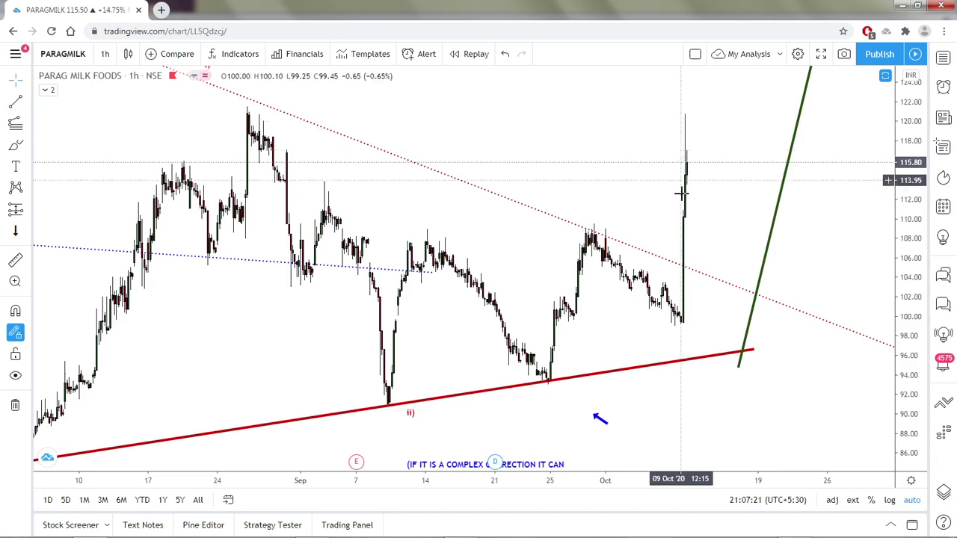
# - Compare the October surge with the wave i) high, the wave ii) low and the projected path toward the target zone
pyautogui.scroll(-1, 687, 302)
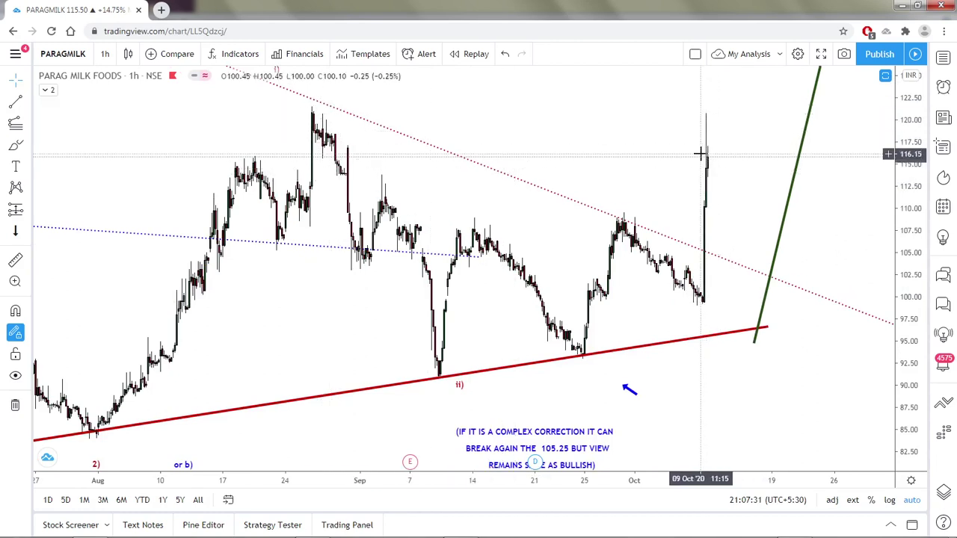
pyautogui.scroll(-1, 705, 164)
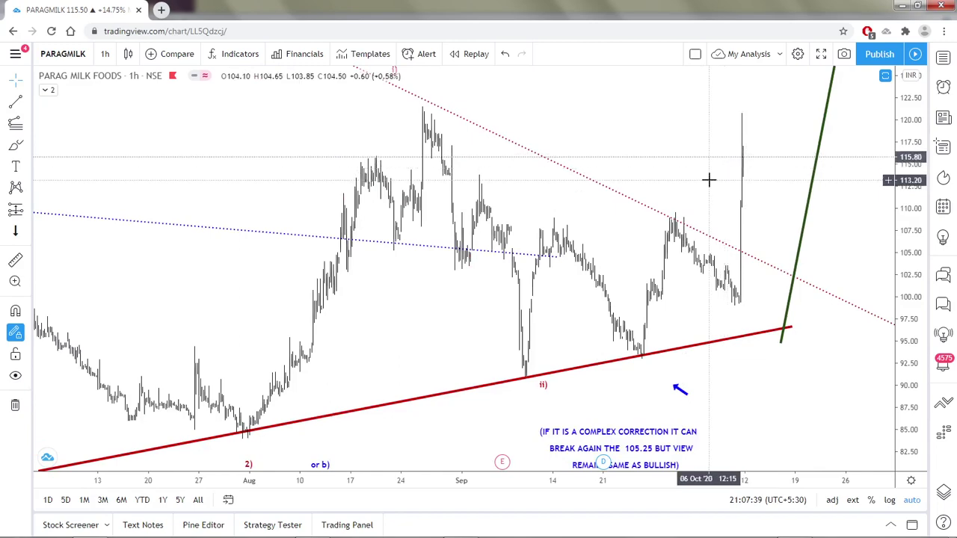
pyautogui.scroll(-2, 730, 163)
pyautogui.hscroll(3, 707, 132)
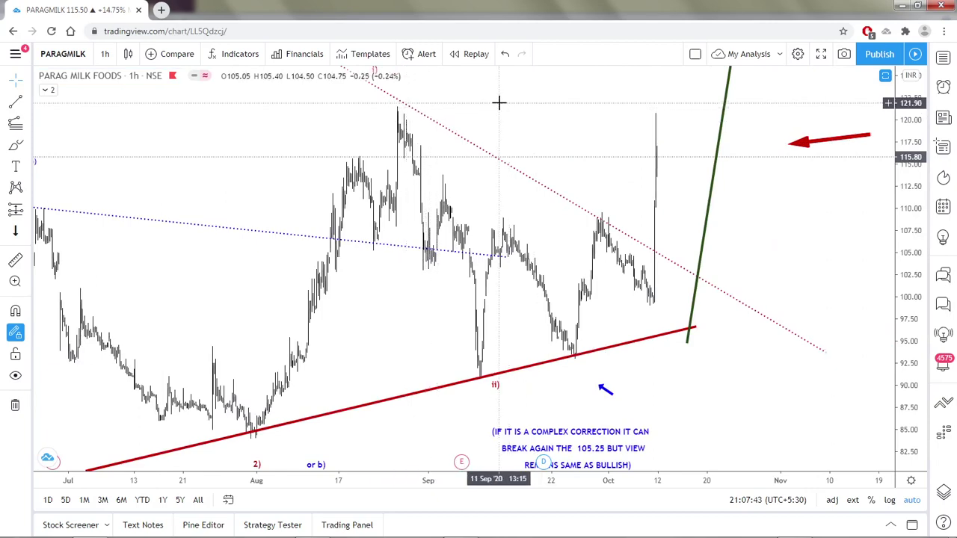
pyautogui.scroll(-2, 513, 117)
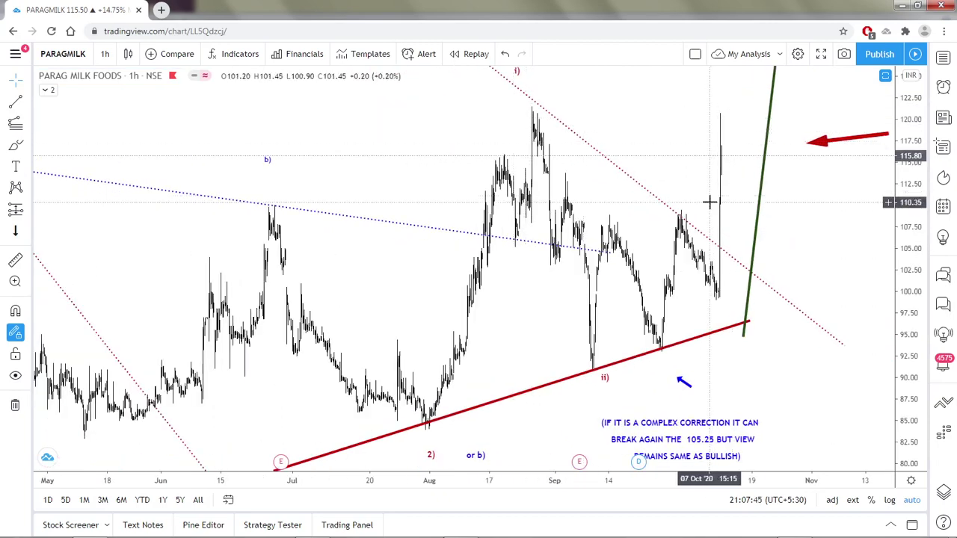
pyautogui.scroll(-5, 707, 201)
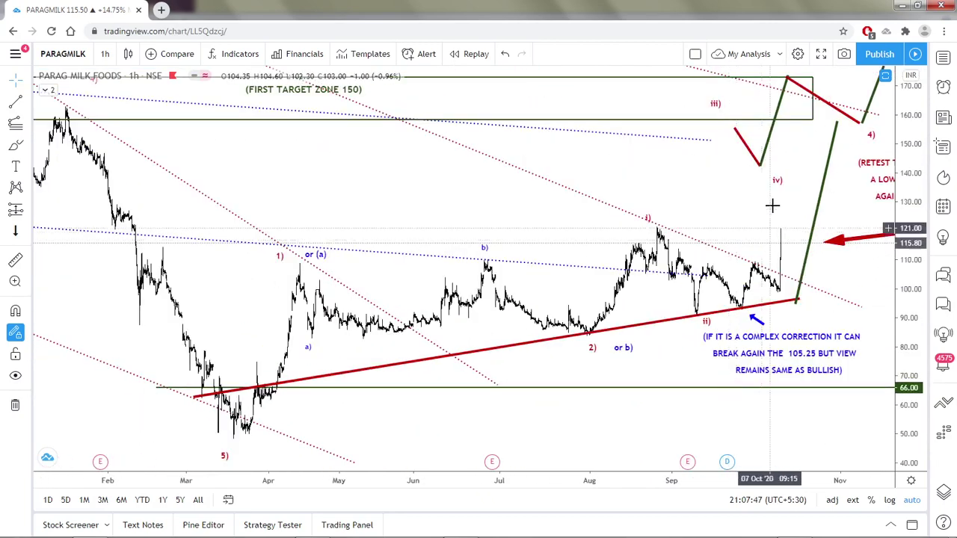
pyautogui.rightClick(625, 167)
pyautogui.click(625, 166)
pyautogui.moveTo(626, 167); pyautogui.dragTo(492, 162)
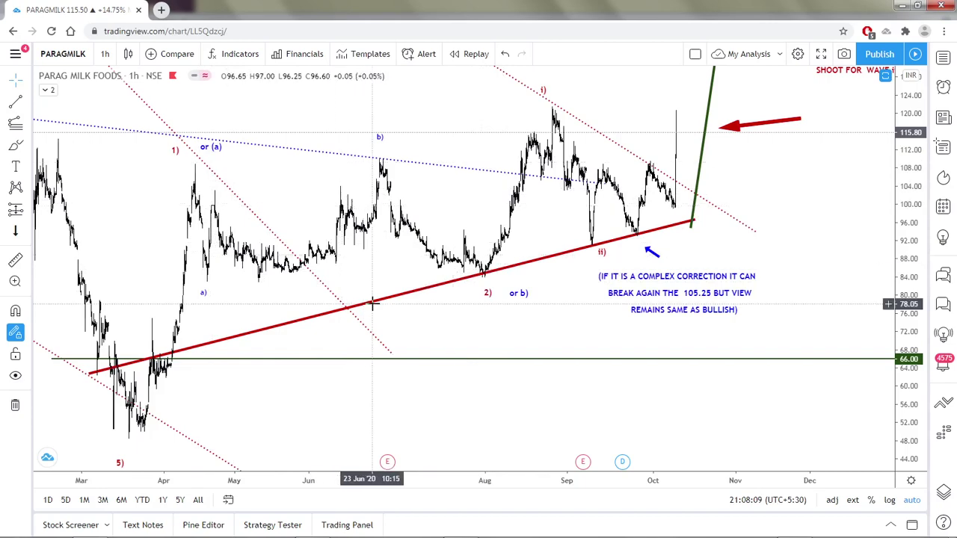
pyautogui.scroll(-3, 643, 312)
pyautogui.scroll(2, 645, 318)
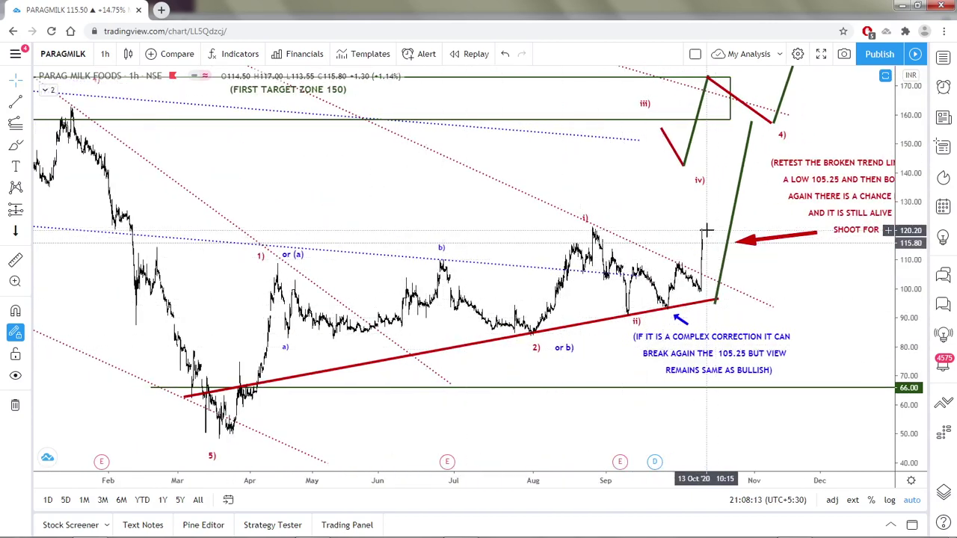
# - Project a Fibonacci extension from the 26 March low via the 21 April high to about 85.45 on 11 August, and delete it
pyautogui.scroll(2, 673, 239)
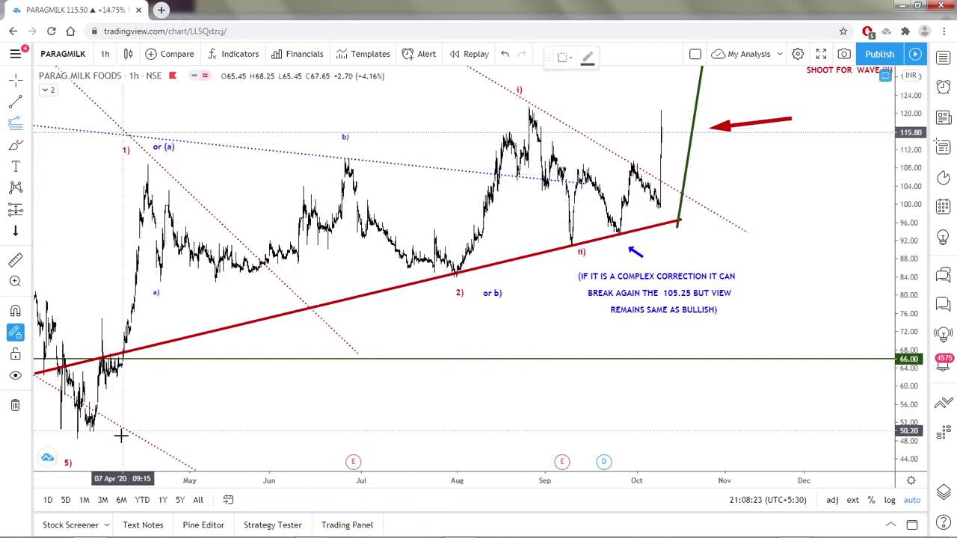
pyautogui.click(157, 165)
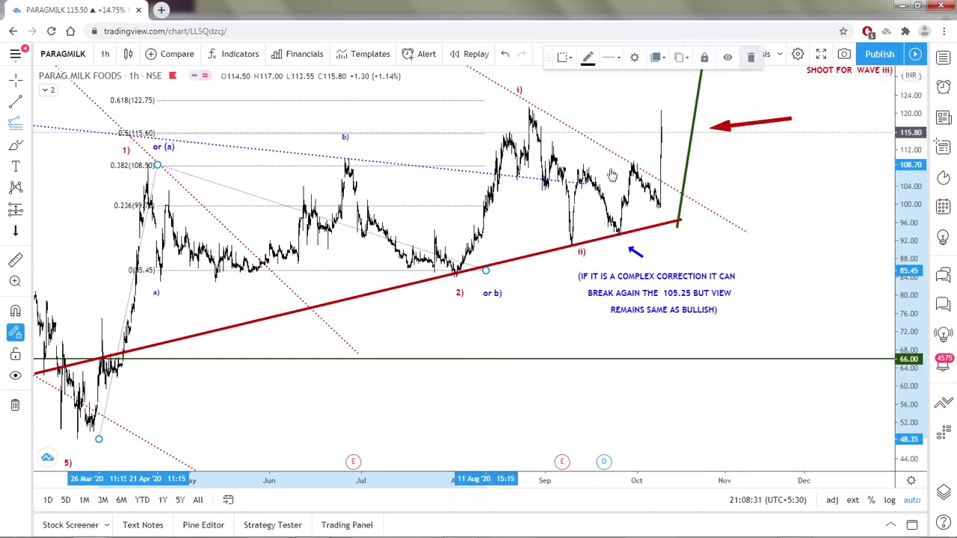
pyautogui.press('Delete')
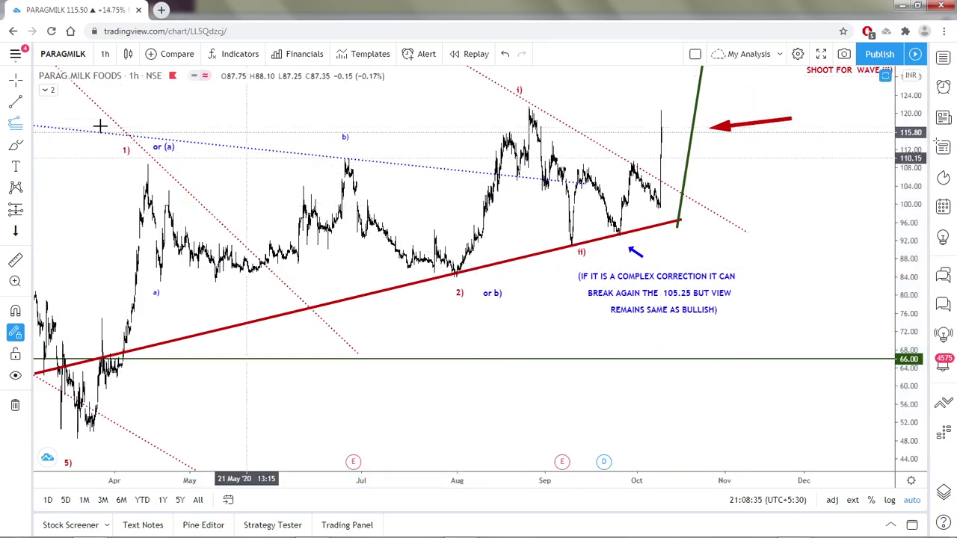
# - Draw a red trend line falling from about 120.55 on 9 October to about 78.60 in early November
pyautogui.click(15, 101)
pyautogui.click(659, 112)
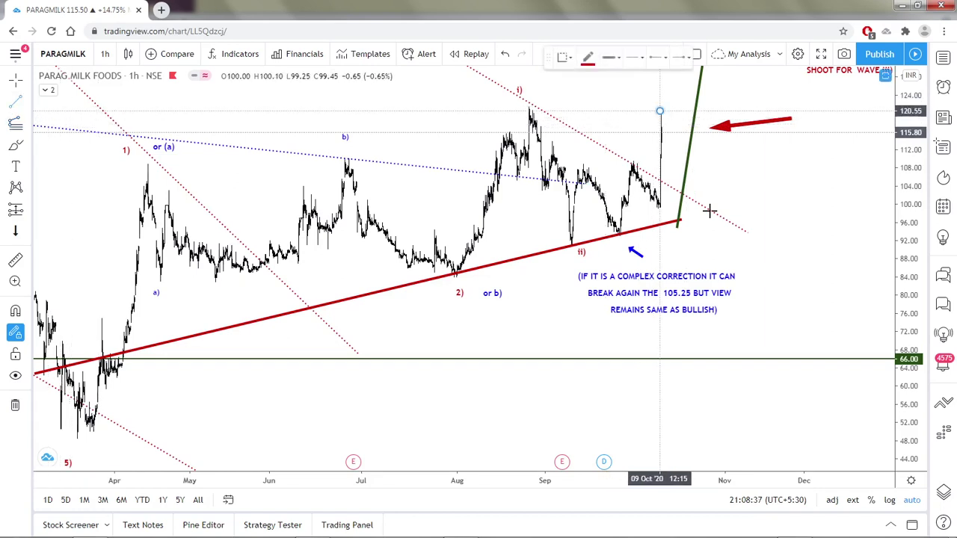
pyautogui.click(729, 301)
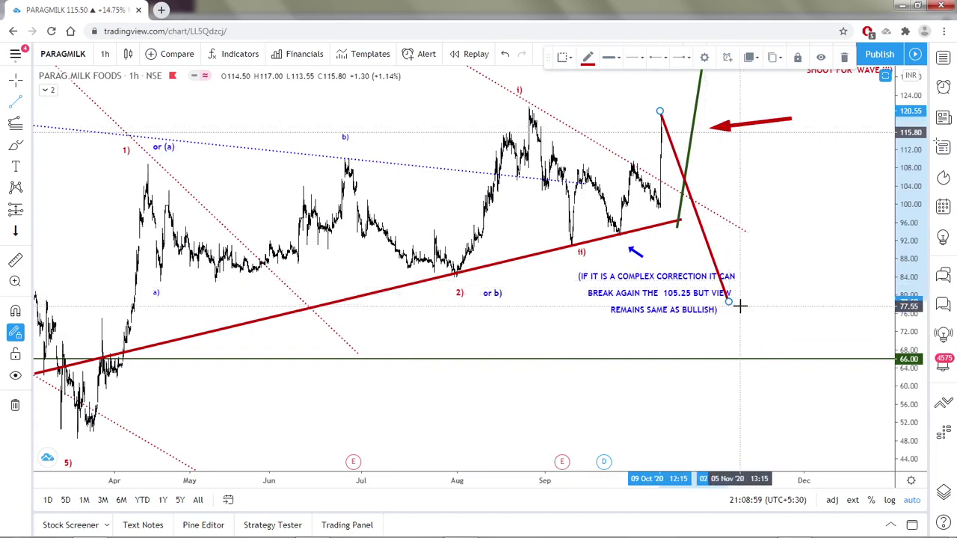
# - Switch the chart to CASTROLIND on NSE and bring its triangle and projected wave paths into view
pyautogui.click(72, 53)
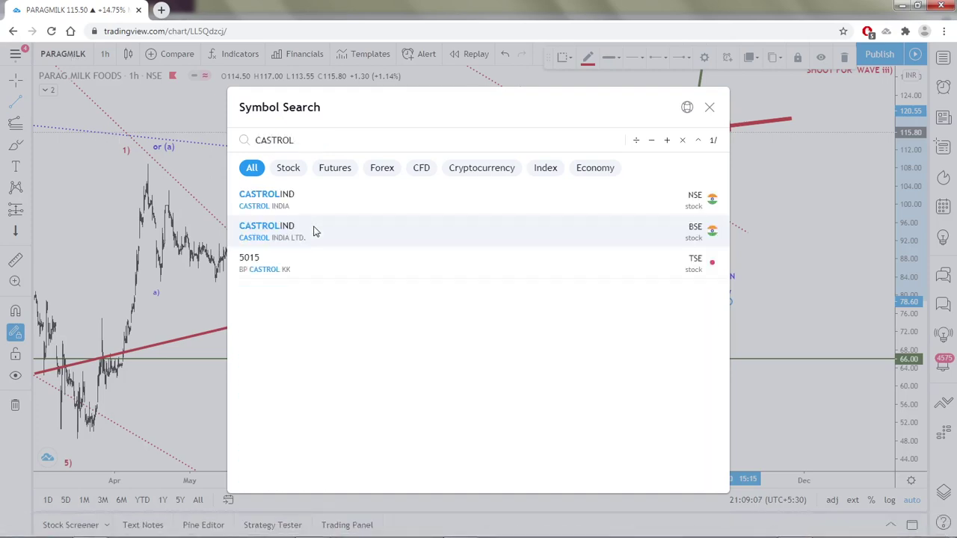
pyautogui.click(306, 199)
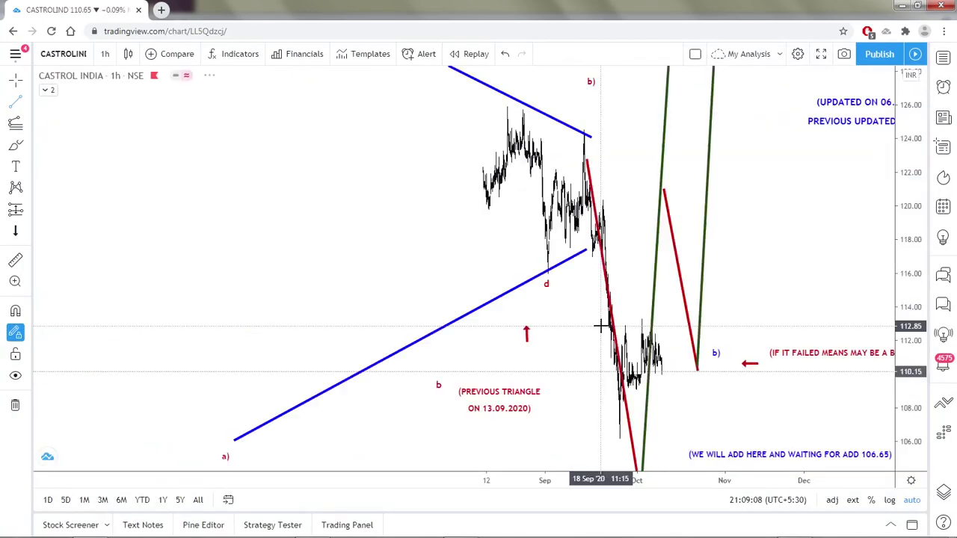
pyautogui.scroll(3, 598, 323)
pyautogui.scroll(-3, 508, 276)
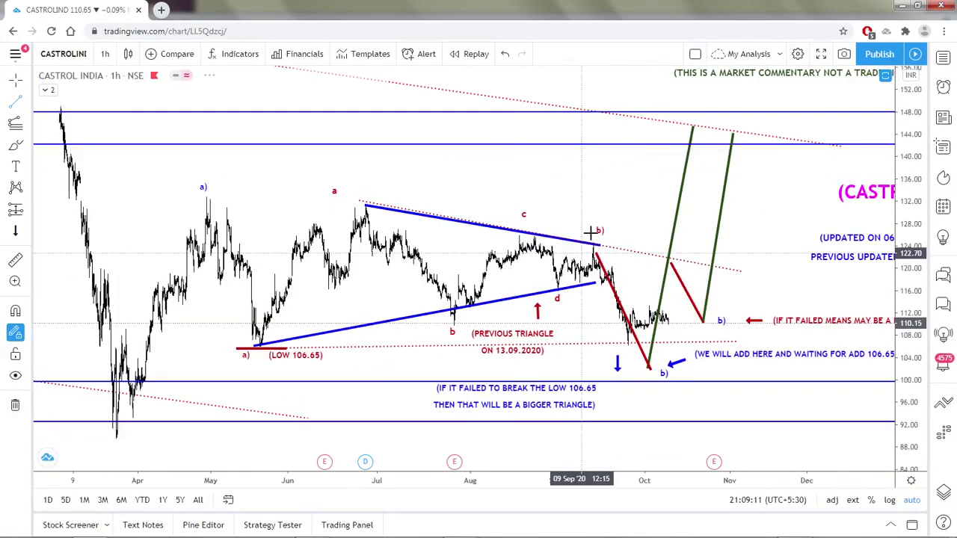
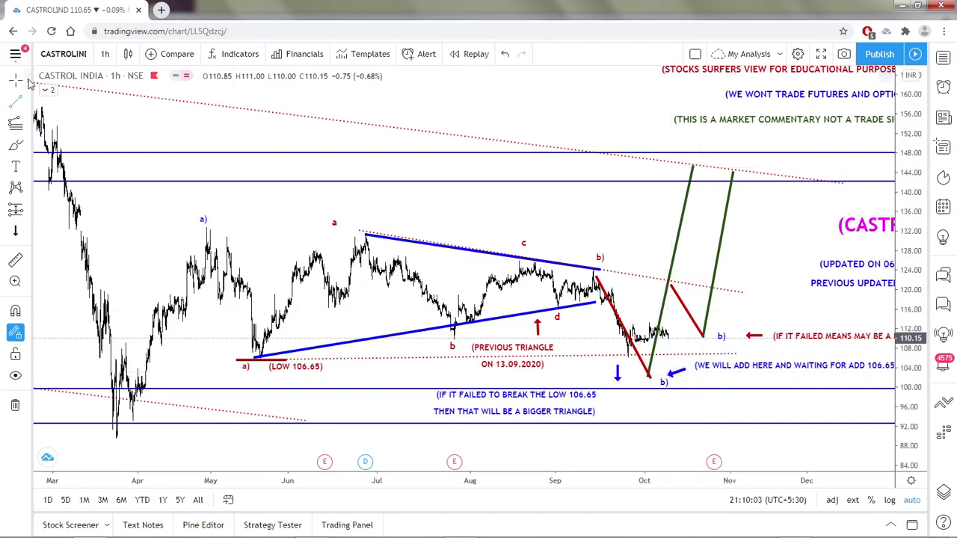
# - Draw a Fibonacci extension on Castrol India from about 89.05 on 26 March through 132.25 on 4 May to 101.90 on 15 October
pyautogui.click(125, 441)
pyautogui.click(212, 229)
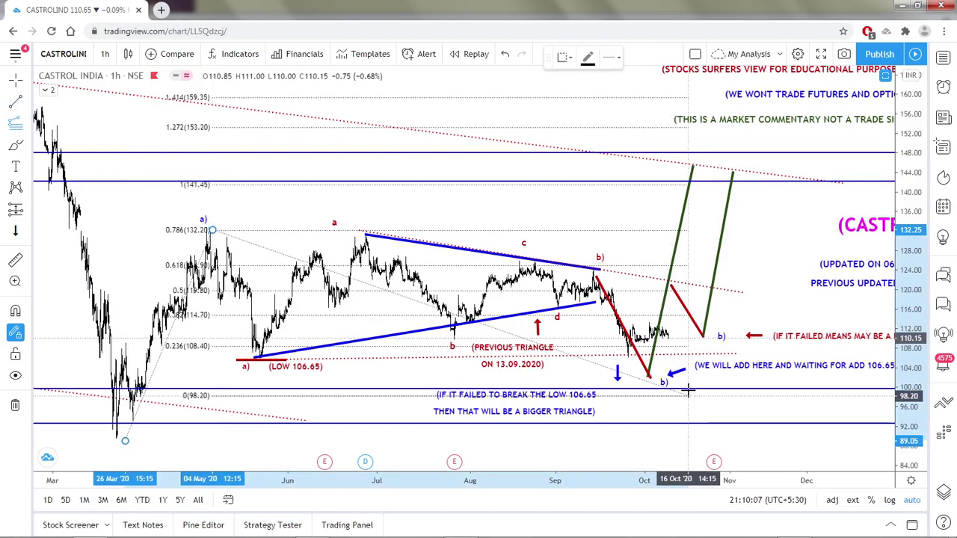
pyautogui.click(685, 378)
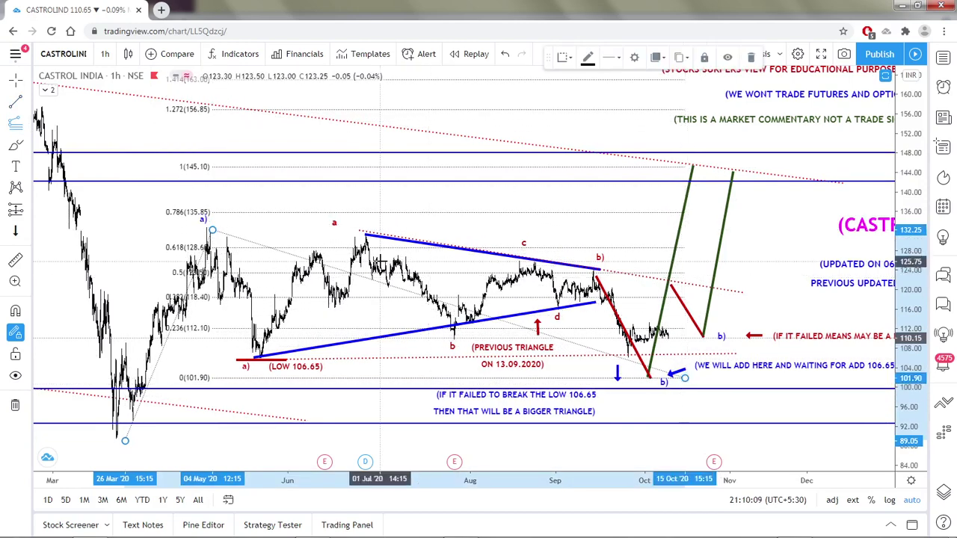
pyautogui.scroll(-3, 561, 316)
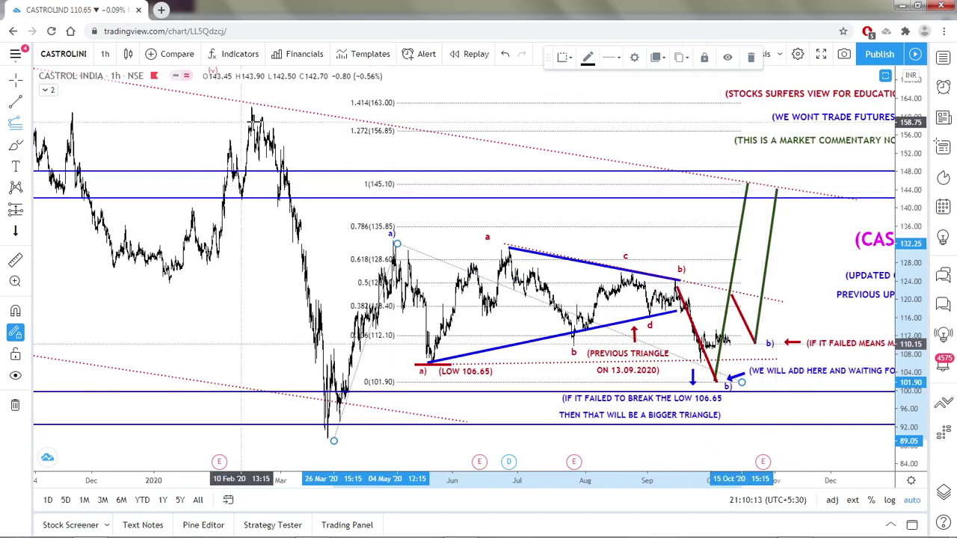
# - Hide all drawings on the Castrol India chart to examine the bare price movement, and show them again
pyautogui.scroll(-2, 487, 181)
pyautogui.scroll(-1, 363, 135)
pyautogui.scroll(-1, 598, 172)
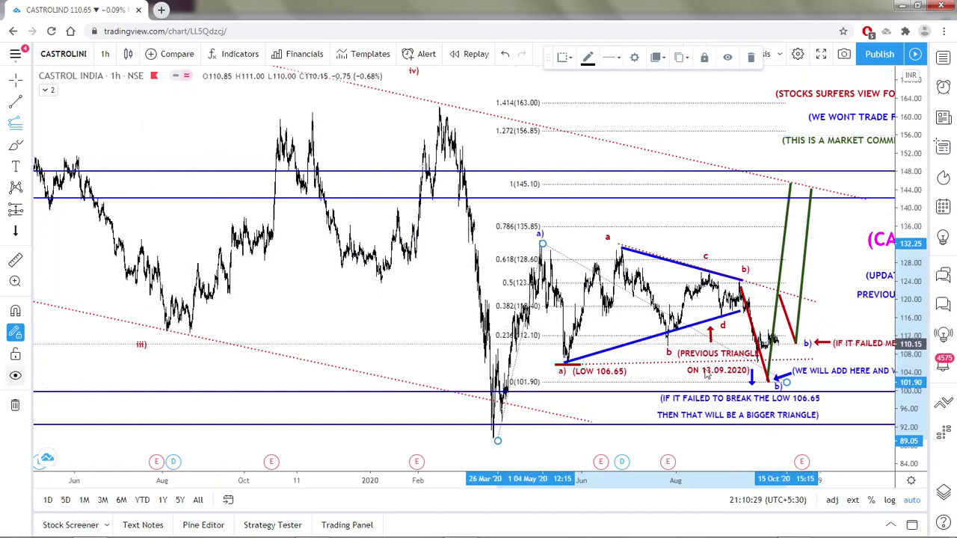
pyautogui.hotkey('ctrl', 'alt', 'h')
pyautogui.scroll(3, 631, 353)
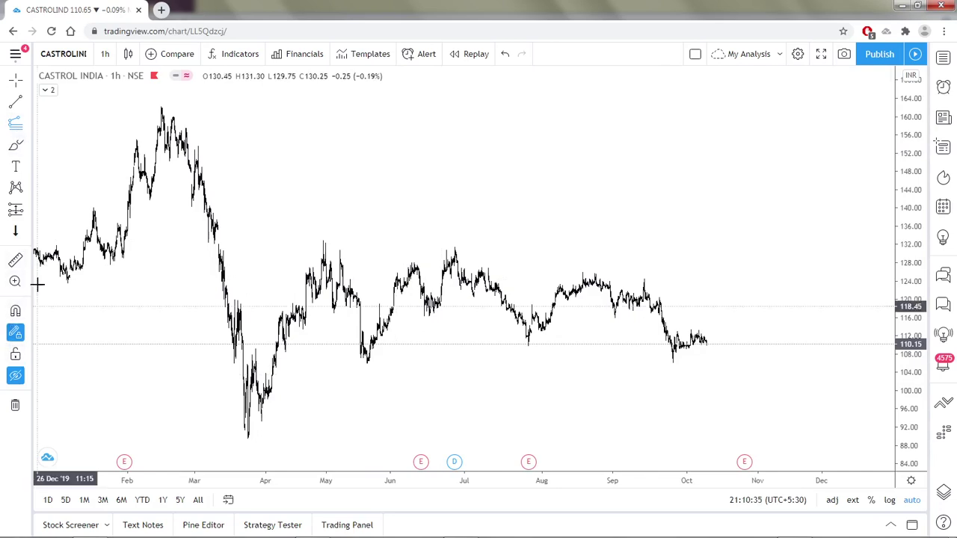
pyautogui.click(15, 377)
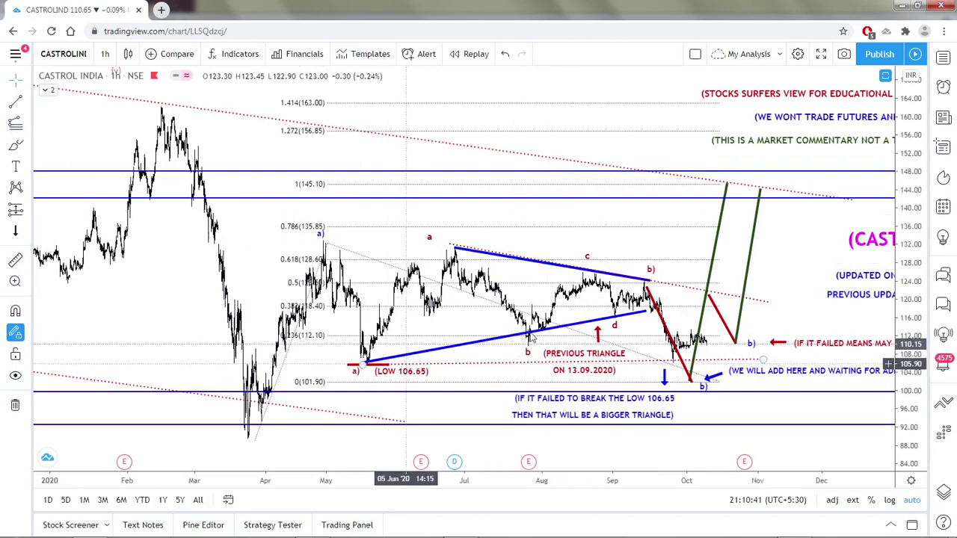
# - Move the right end of the triangle's lower blue trend line to about 106.40 on 5 October
pyautogui.moveTo(646, 311); pyautogui.dragTo(692, 362)
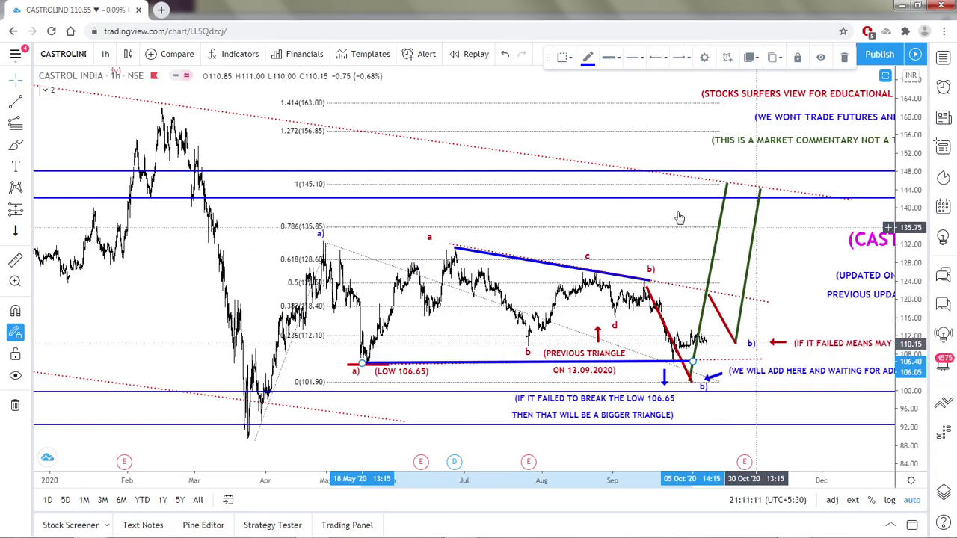
# - Switch the chart to MARUTI (Maruti Suzuki) on NSE
pyautogui.click(75, 53)
pyautogui.write('MARUTI')
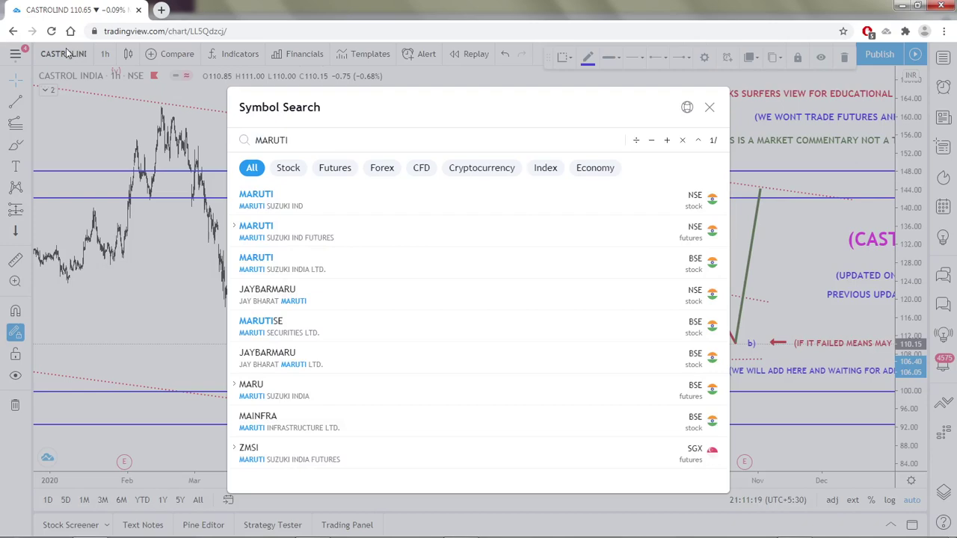
pyautogui.click(301, 203)
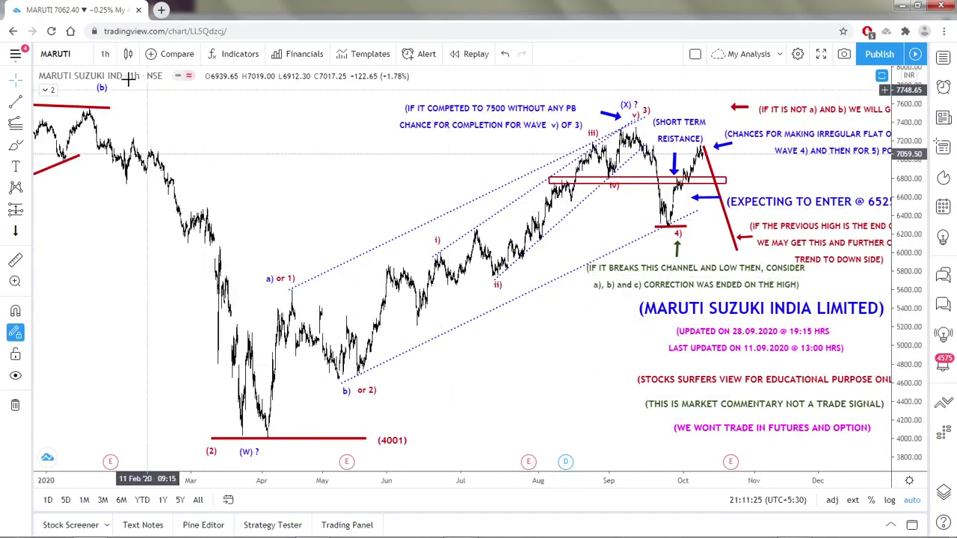
# - Set the Maruti chart to the daily interval and examine the long-term wave labels from 2015 to 2020
pyautogui.click(106, 53)
pyautogui.click(127, 350)
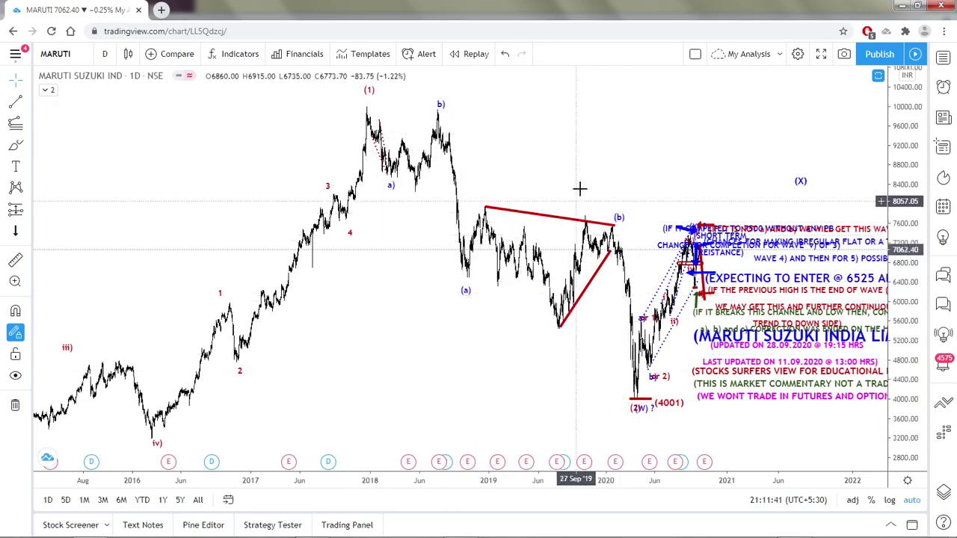
pyautogui.scroll(-2, 581, 188)
pyautogui.scroll(-3, 581, 187)
pyautogui.rightClick(658, 138)
pyautogui.click(577, 119)
pyautogui.moveTo(577, 118); pyautogui.dragTo(507, 120)
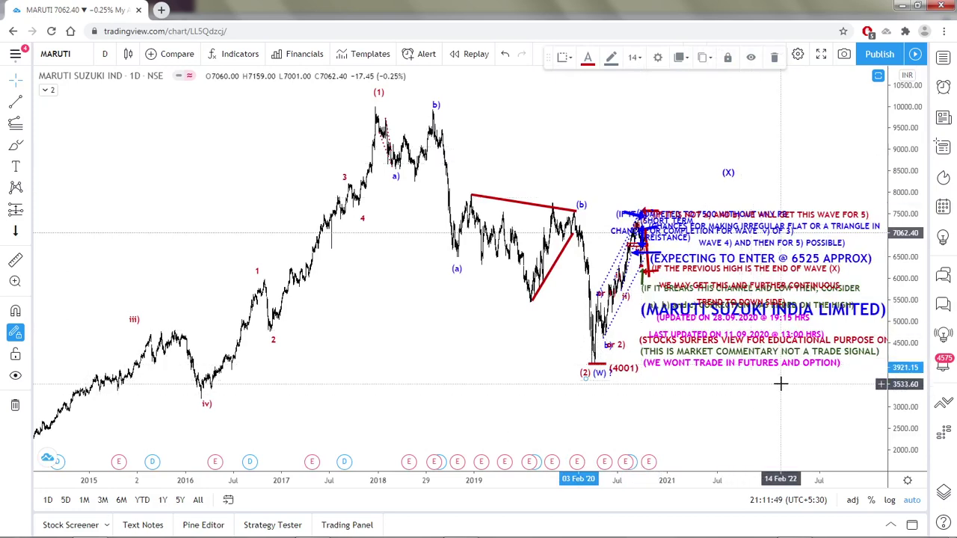
pyautogui.scroll(2, 780, 384)
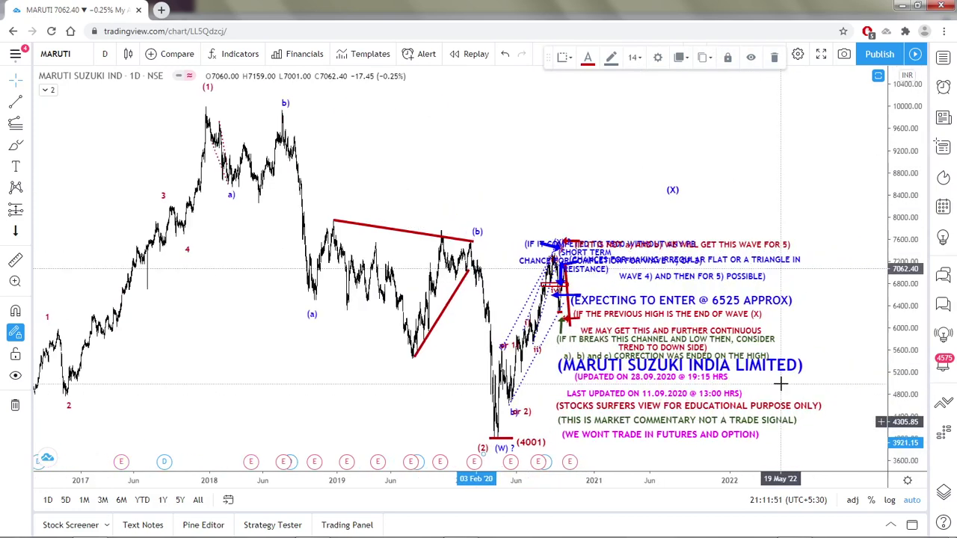
# - Set the Maruti chart to the 4-hour interval and frame the channel drawn over the rise from the 4001 low
pyautogui.click(107, 54)
pyautogui.click(142, 309)
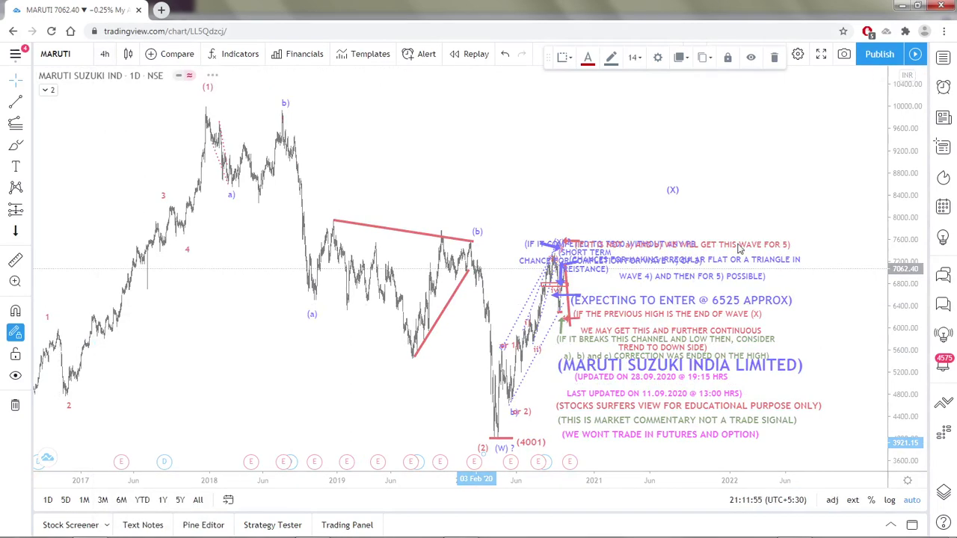
pyautogui.scroll(-3, 793, 247)
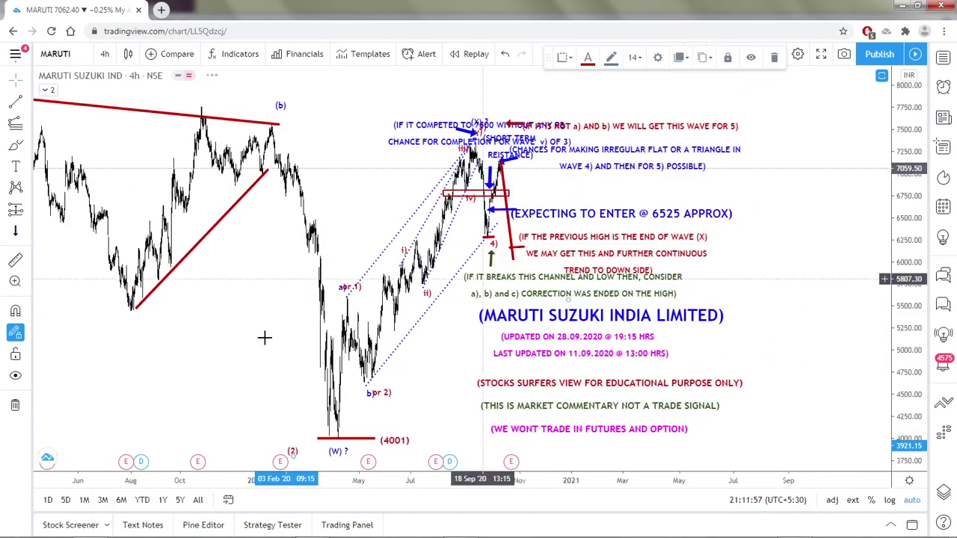
pyautogui.scroll(2, 264, 338)
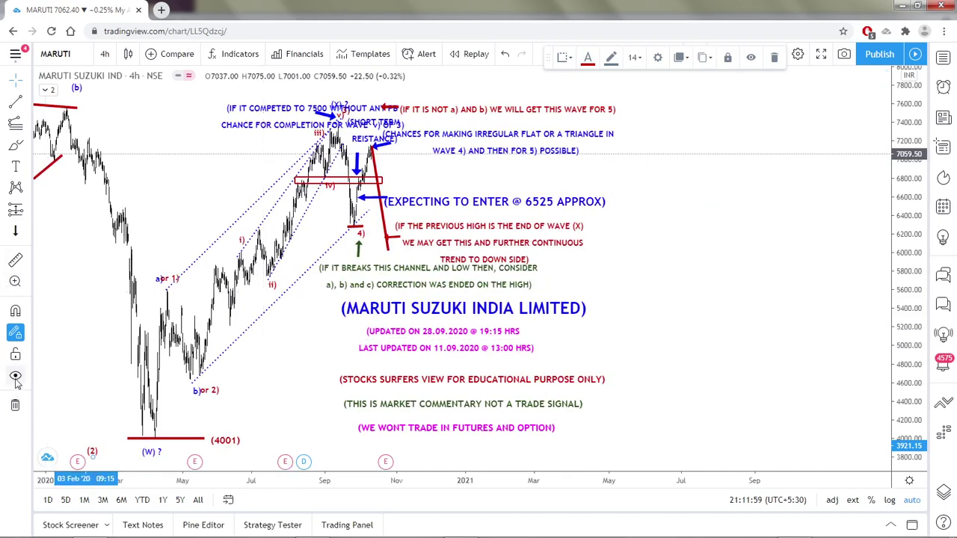
# - Hide all drawings on the 4-hour Maruti chart to examine the bare price bars, and show them again
pyautogui.click(15, 378)
pyautogui.rightClick(318, 330)
pyautogui.click(284, 324)
pyautogui.moveTo(364, 314); pyautogui.dragTo(494, 376)
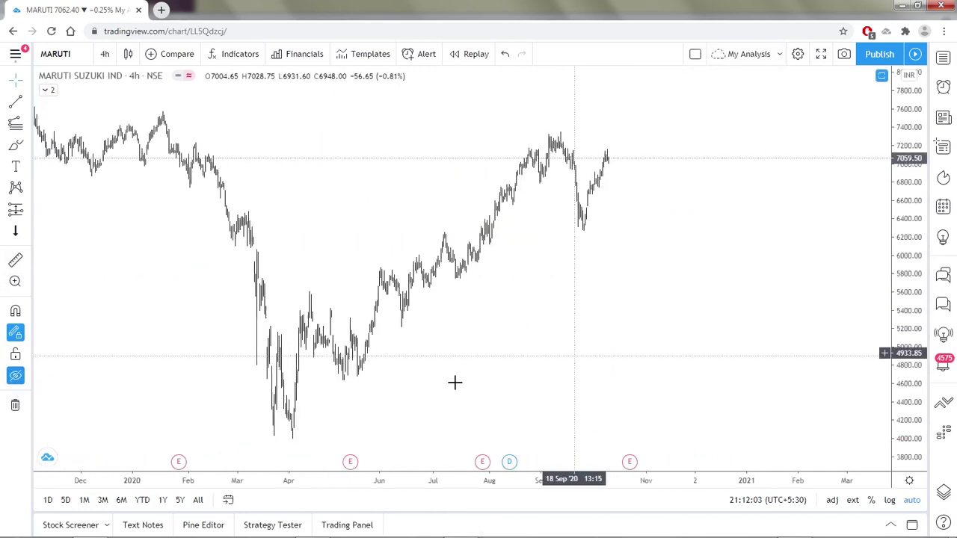
pyautogui.scroll(1, 493, 376)
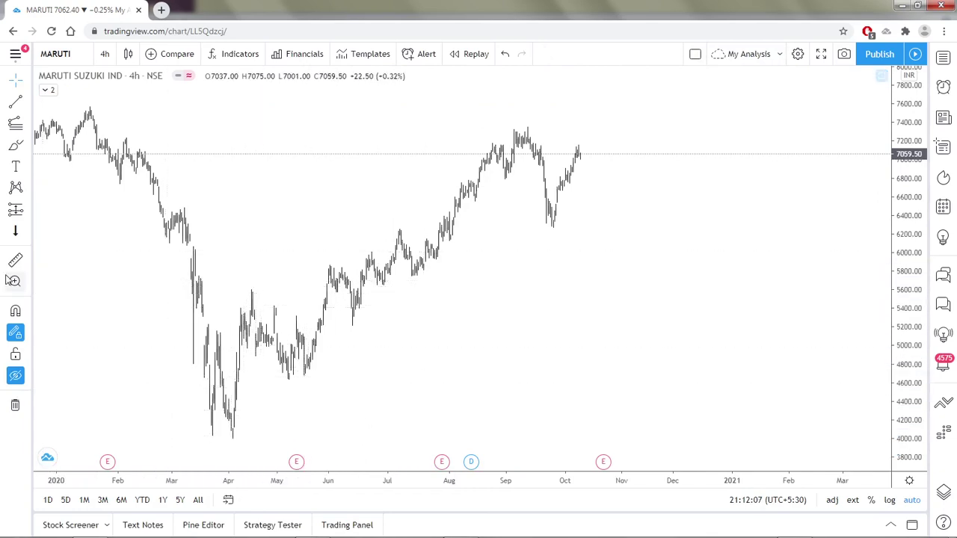
pyautogui.click(25, 378)
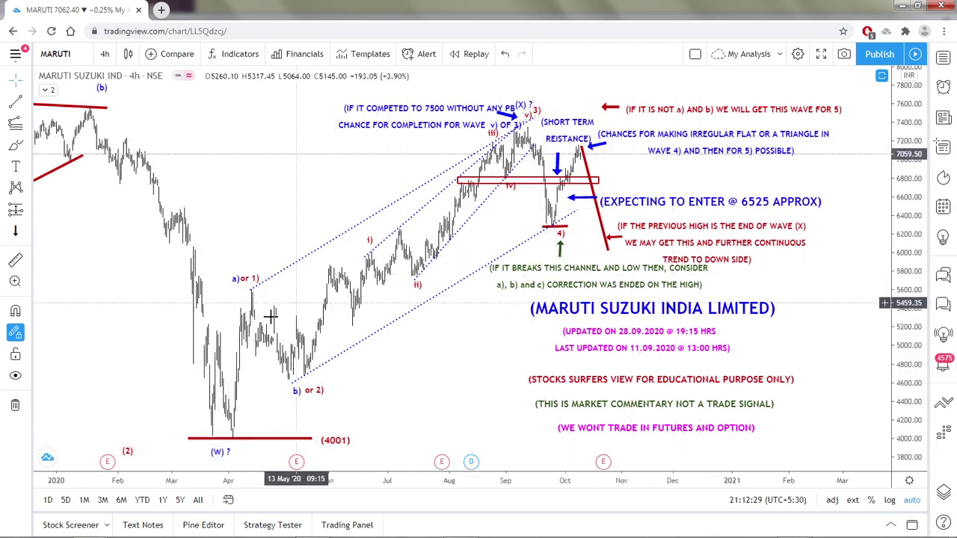
# - Examine Maruti's wave count from the (b) high through the 4001 low up to the (X) high
pyautogui.scroll(-3, 702, 210)
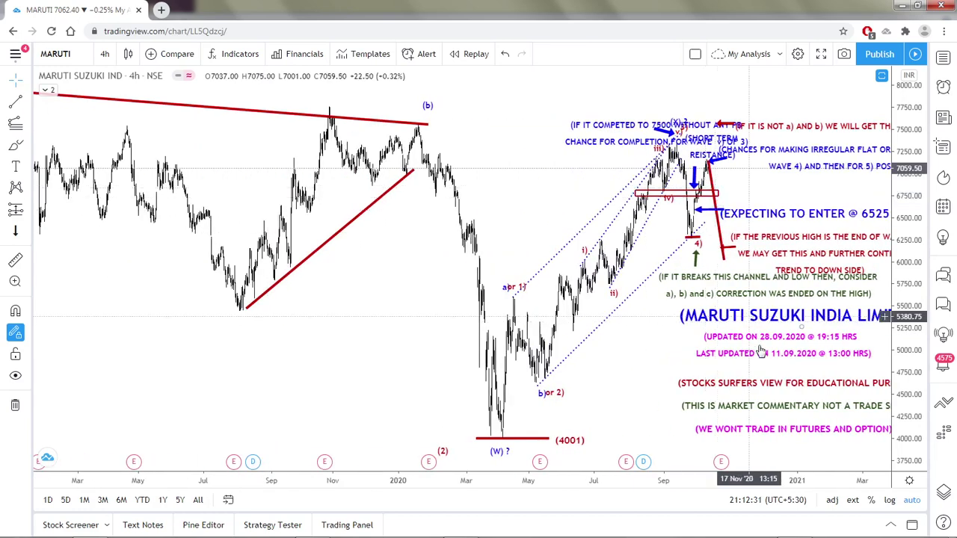
pyautogui.scroll(3, 761, 352)
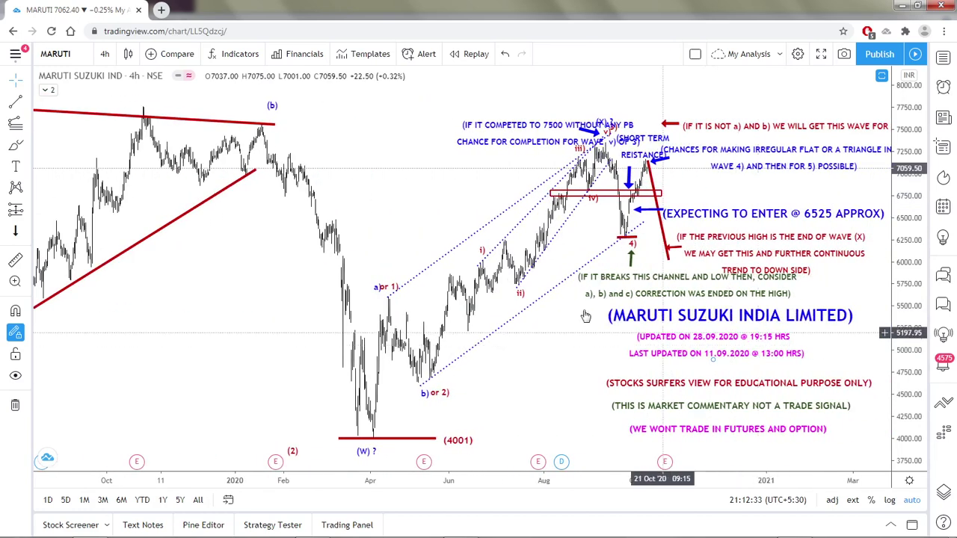
pyautogui.scroll(3, 371, 301)
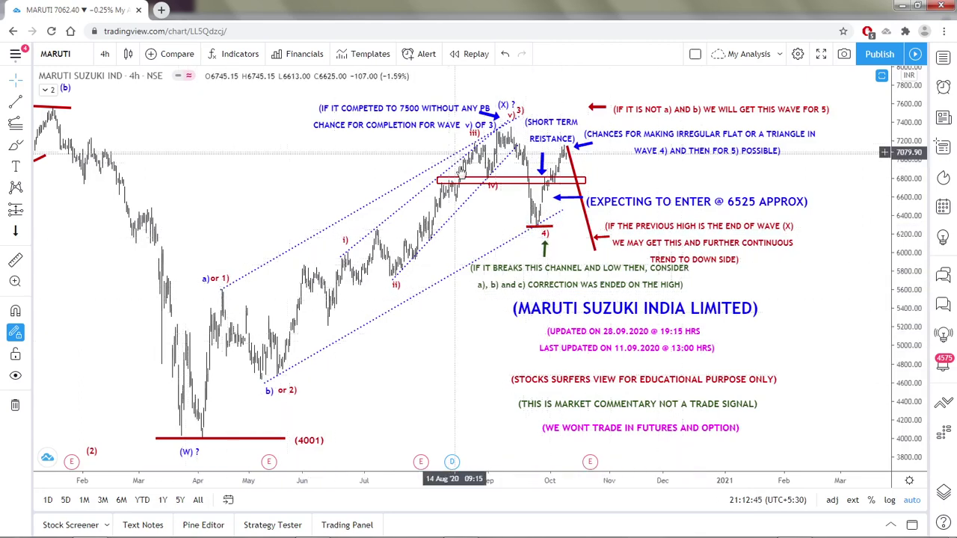
pyautogui.scroll(1, 459, 216)
pyautogui.scroll(1, 478, 215)
pyautogui.rightClick(576, 148)
pyautogui.click(576, 148)
pyautogui.scroll(-2, 703, 314)
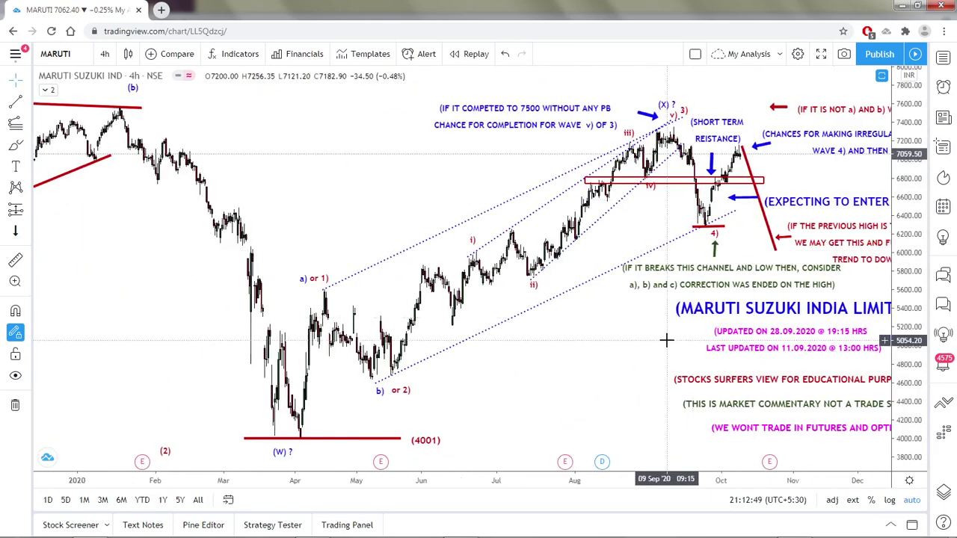
# - Examine Maruti's short-term resistance box, the 6525 entry note, the wave 4) low and the red projected decline on the 4-hour chart
pyautogui.scroll(3, 665, 340)
pyautogui.scroll(1, 665, 340)
pyautogui.click(587, 268)
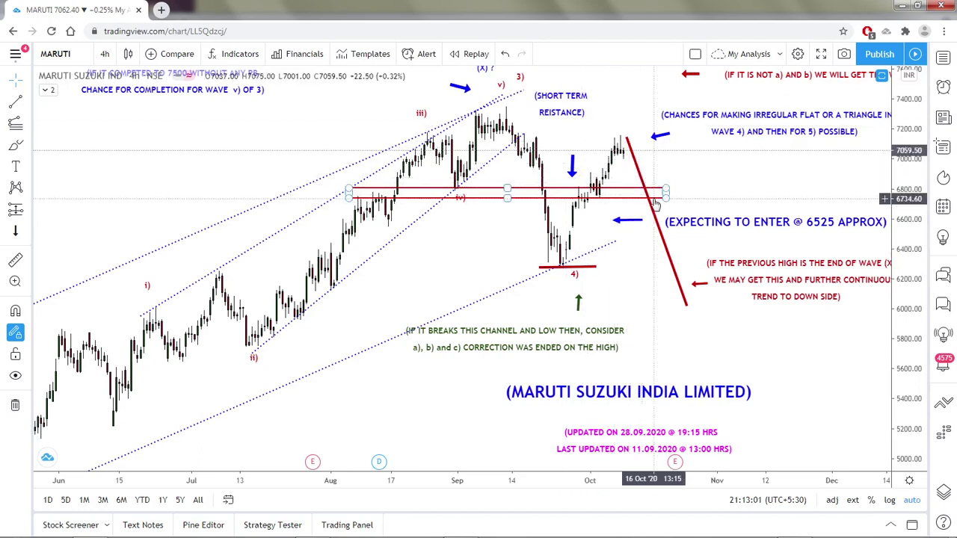
pyautogui.scroll(-3, 654, 202)
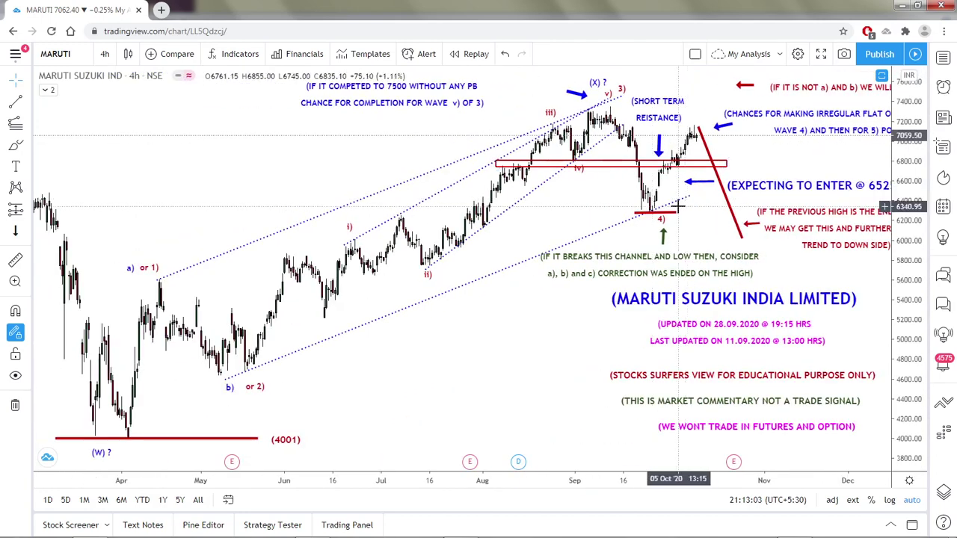
pyautogui.scroll(2, 656, 217)
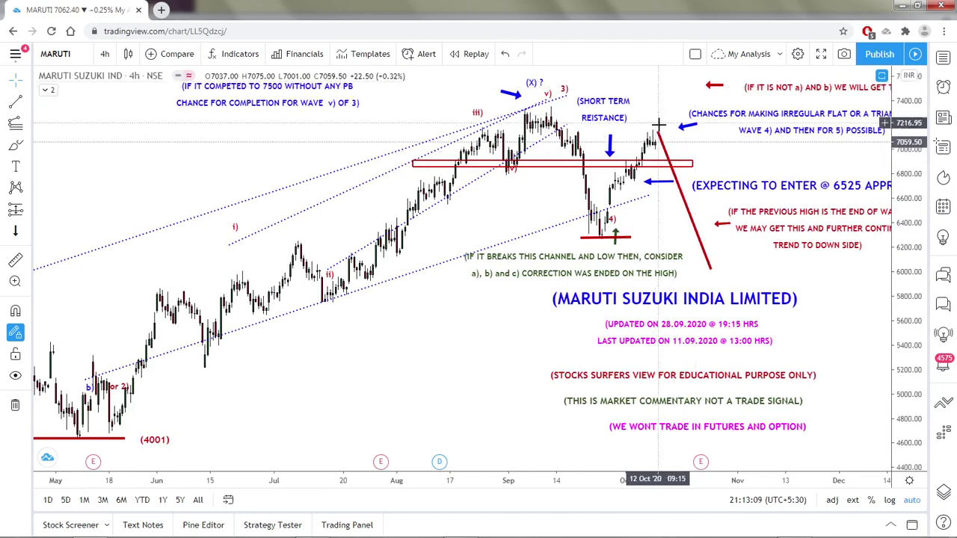
pyautogui.scroll(-2, 673, 225)
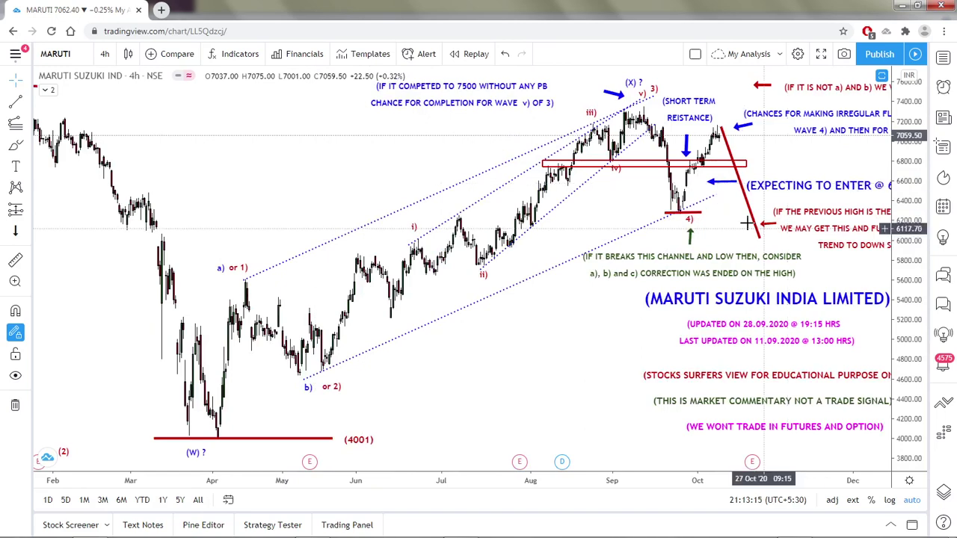
pyautogui.scroll(2, 748, 223)
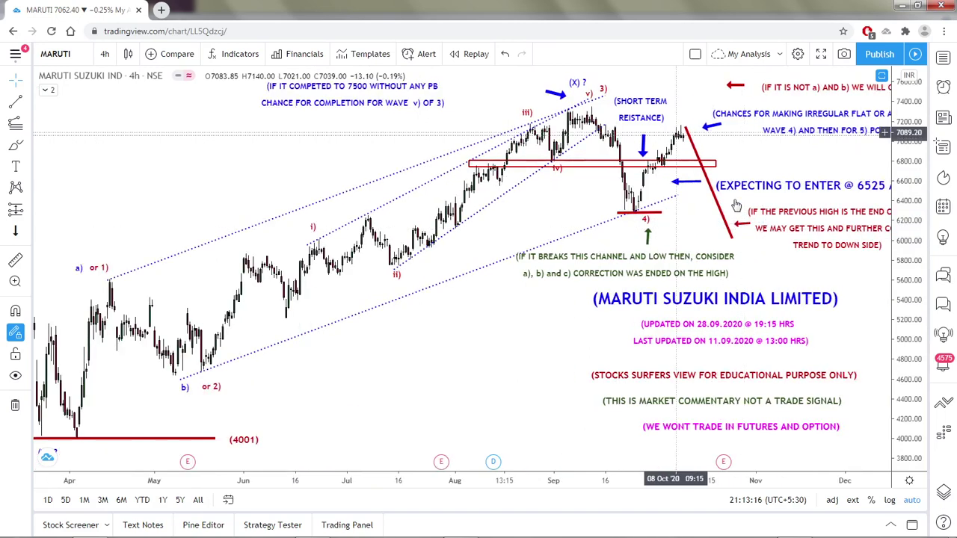
pyautogui.scroll(2, 634, 295)
pyautogui.scroll(1, 634, 295)
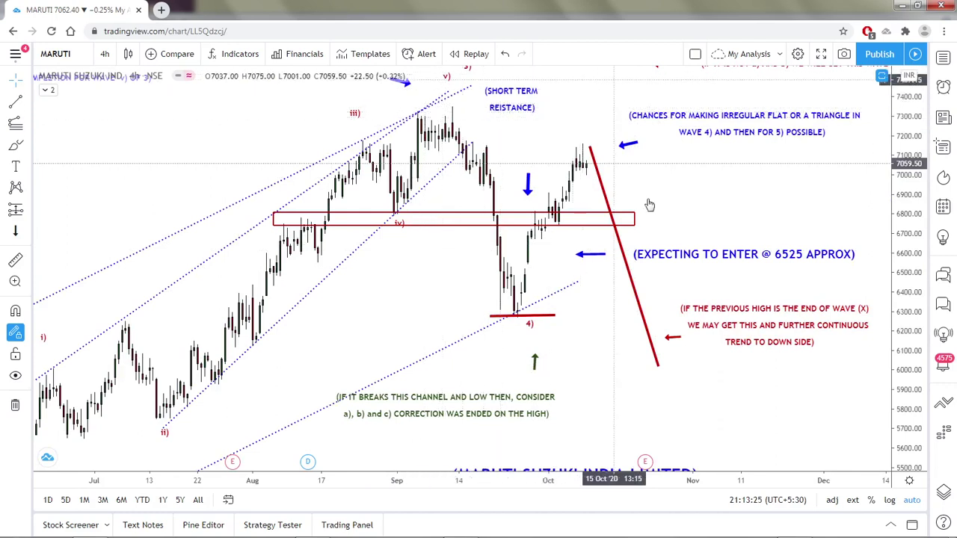
pyautogui.click(568, 255)
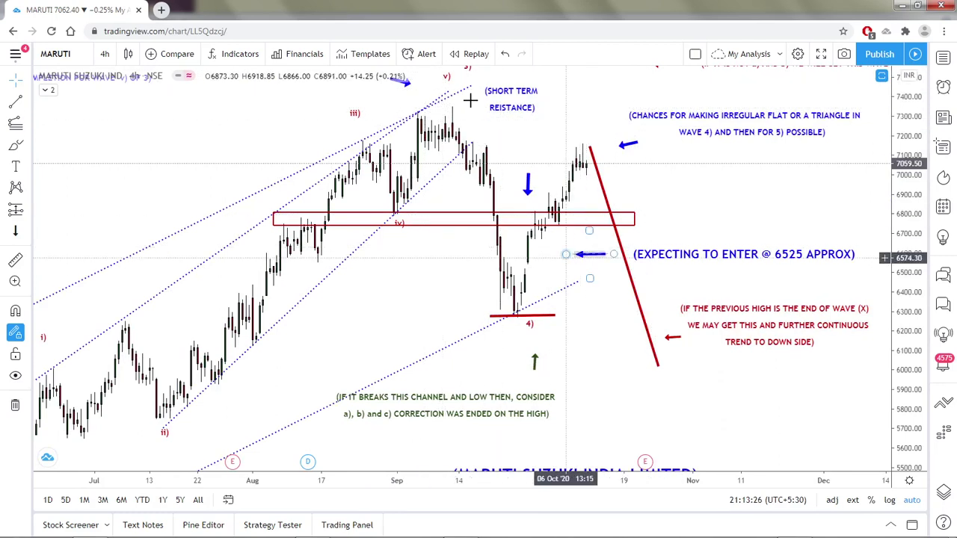
pyautogui.click(611, 283)
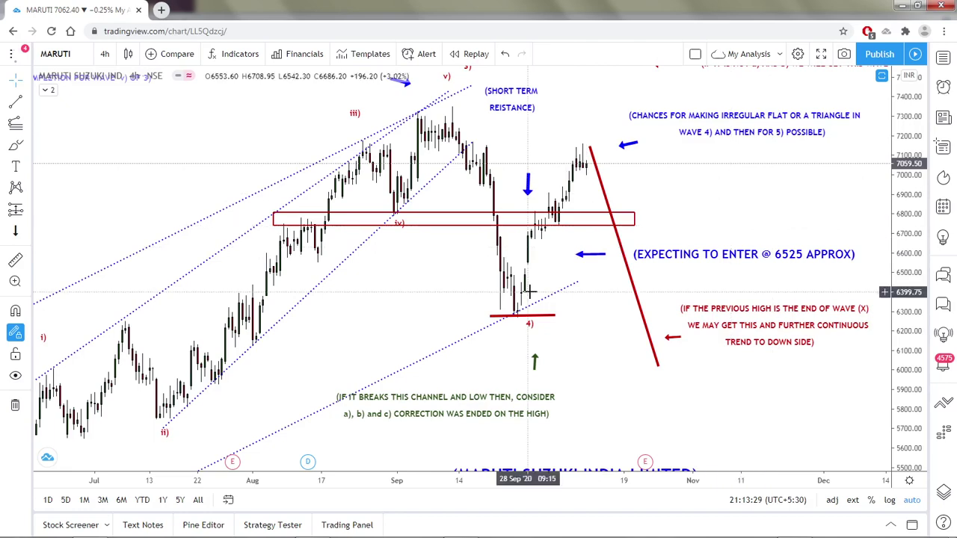
pyautogui.scroll(-3, 528, 292)
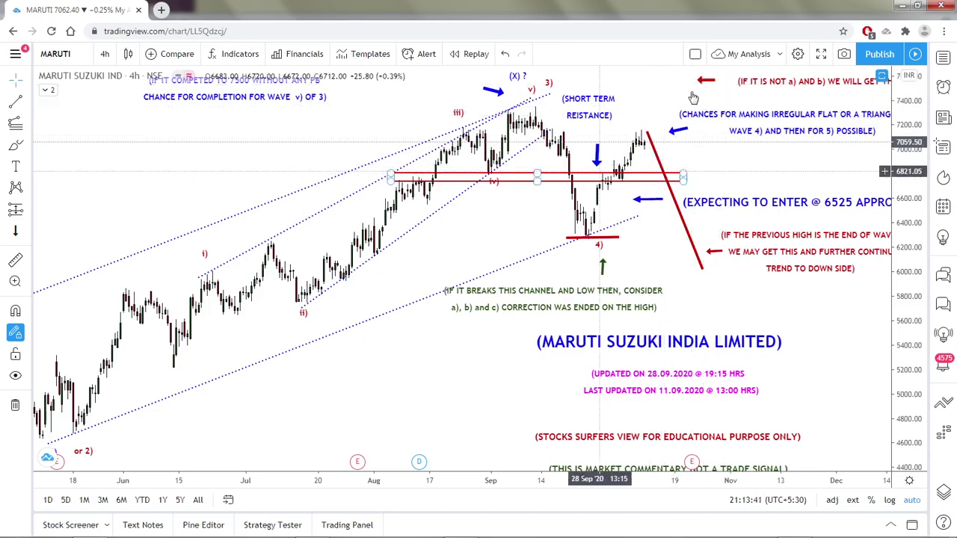
pyautogui.scroll(-3, 718, 116)
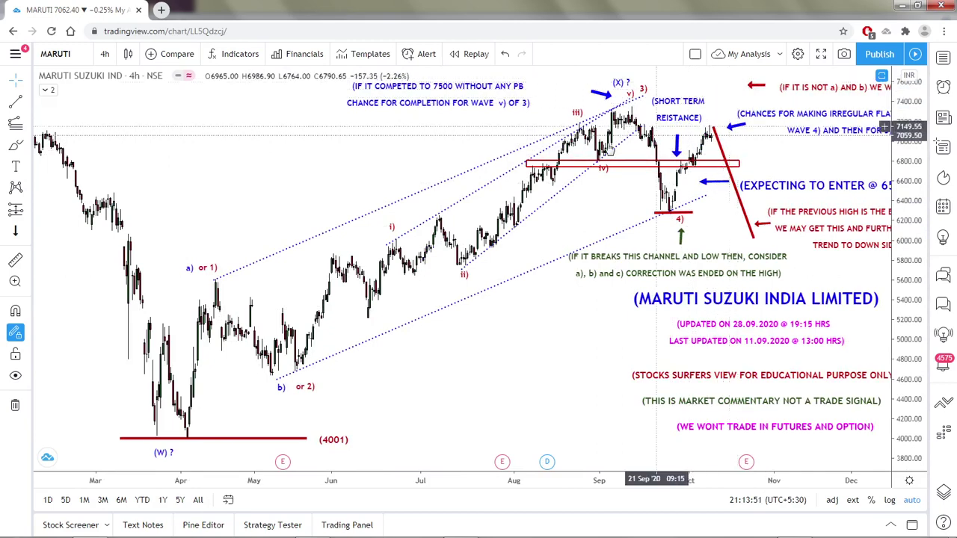
# - Check the watchlist image in Windows Photo Viewer for the next stock, and switch the TradingView chart to INFY (Infosys Ltd) on NSE
pyautogui.click(60, 54)
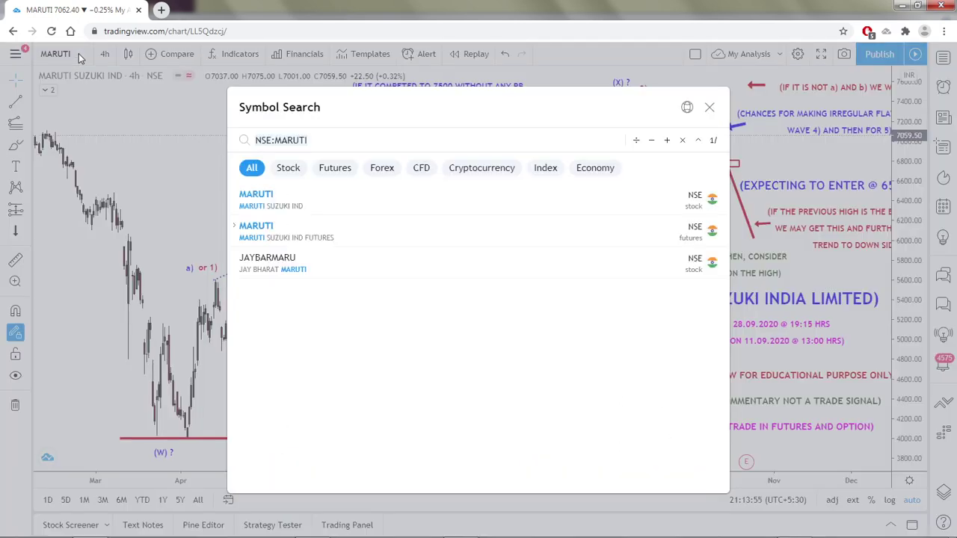
pyautogui.moveTo(479, 537)
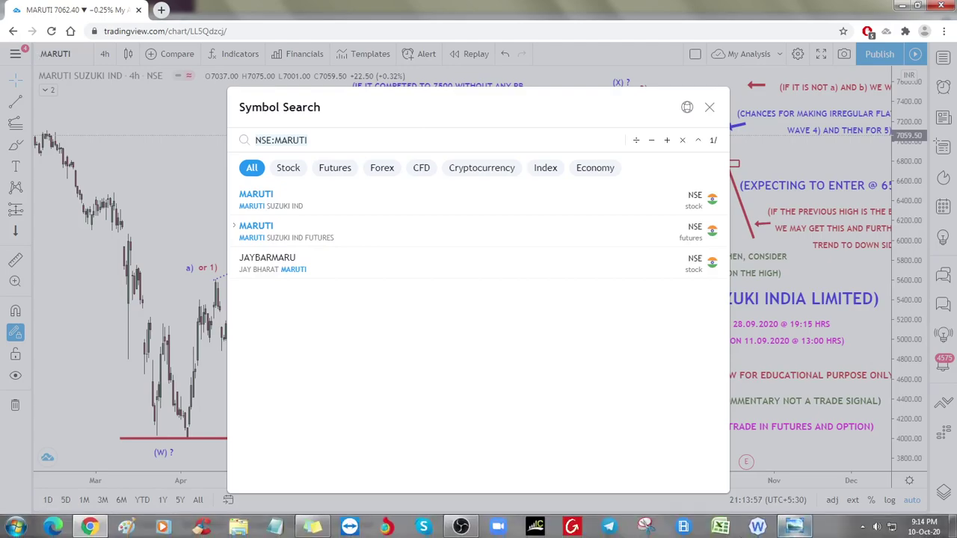
pyautogui.click(788, 528)
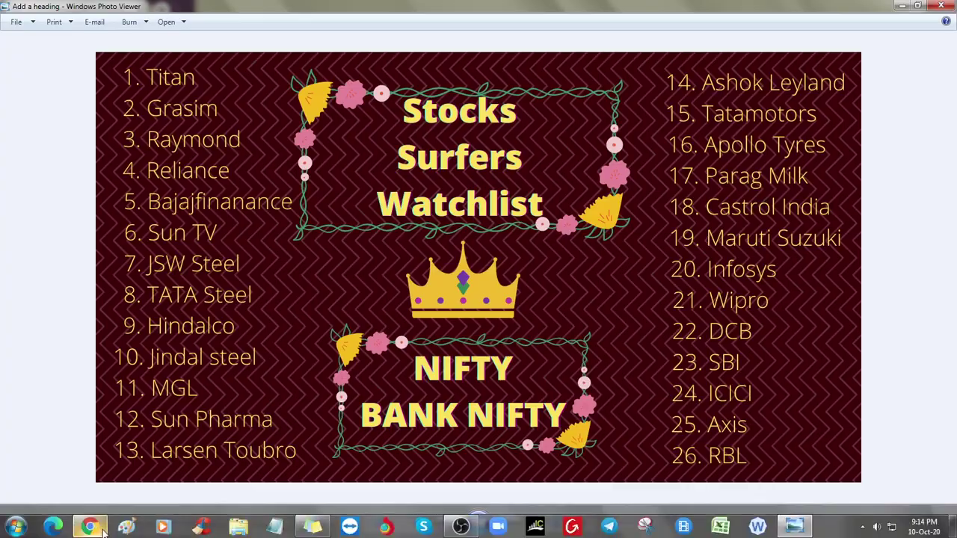
pyautogui.click(444, 528)
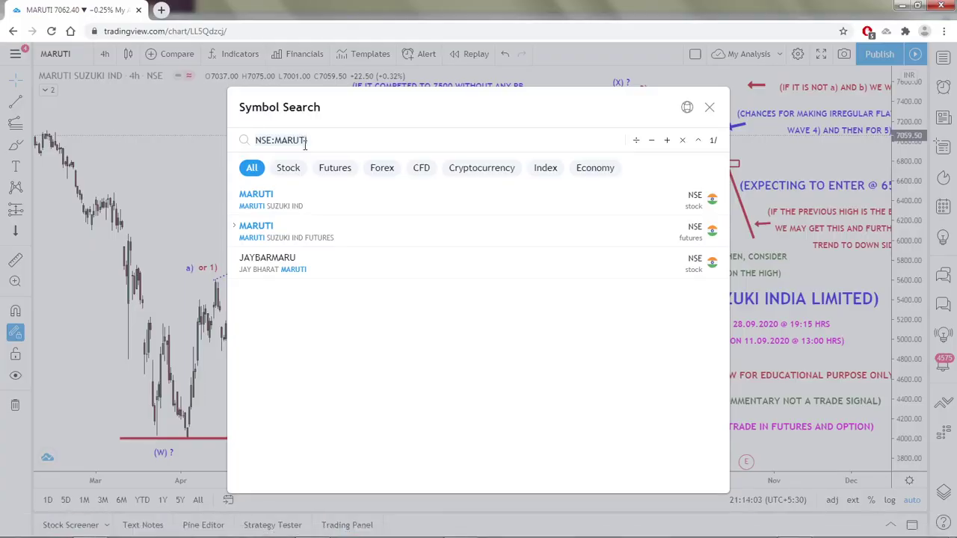
pyautogui.write('INFY')
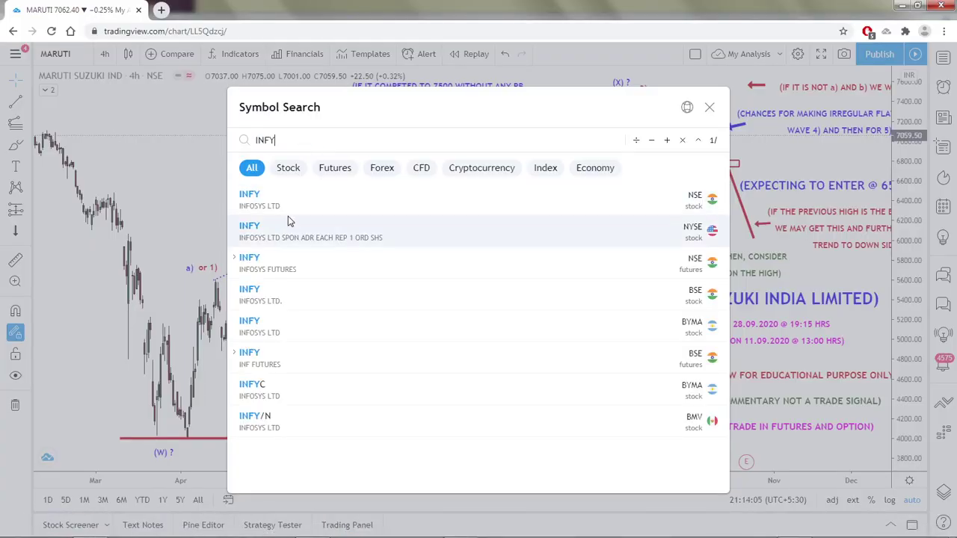
pyautogui.click(291, 207)
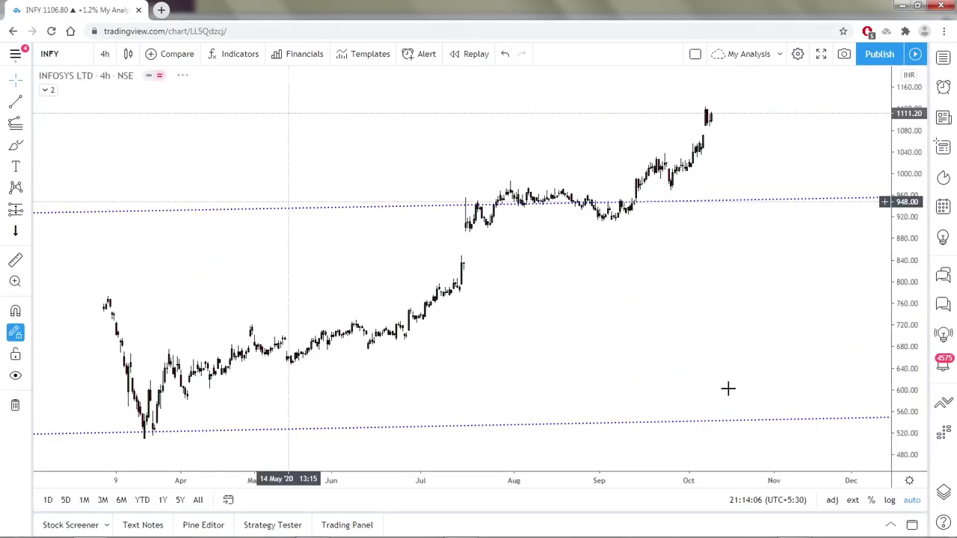
# - Examine the Infosys 4-hour wave count from the March 2020 wave 4) low through waves 1 to 4 to the (3) high
pyautogui.scroll(-3, 701, 352)
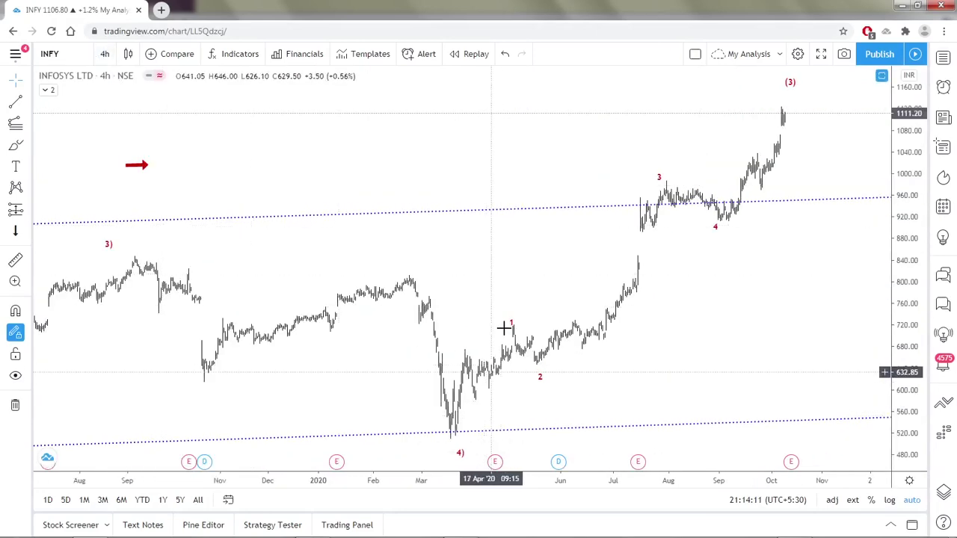
pyautogui.scroll(3, 798, 130)
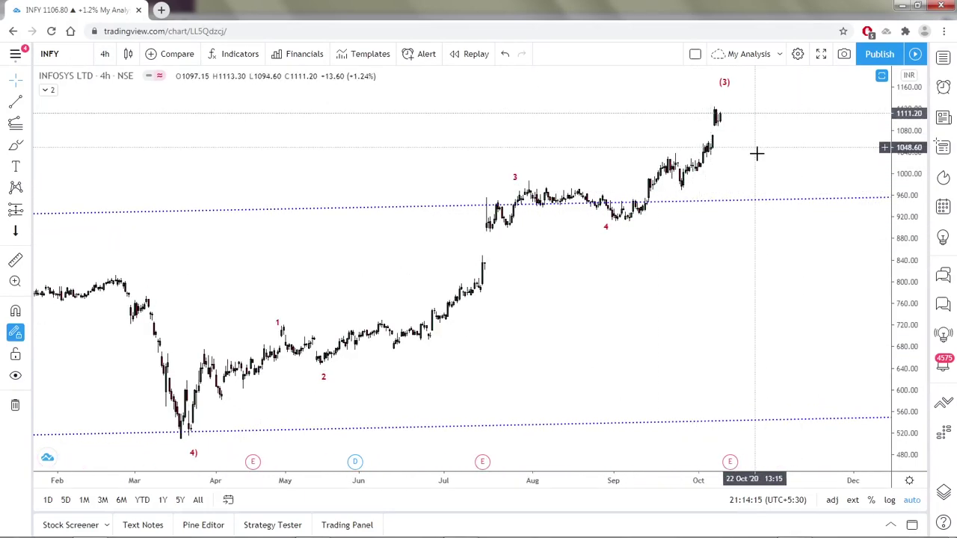
pyautogui.scroll(3, 707, 147)
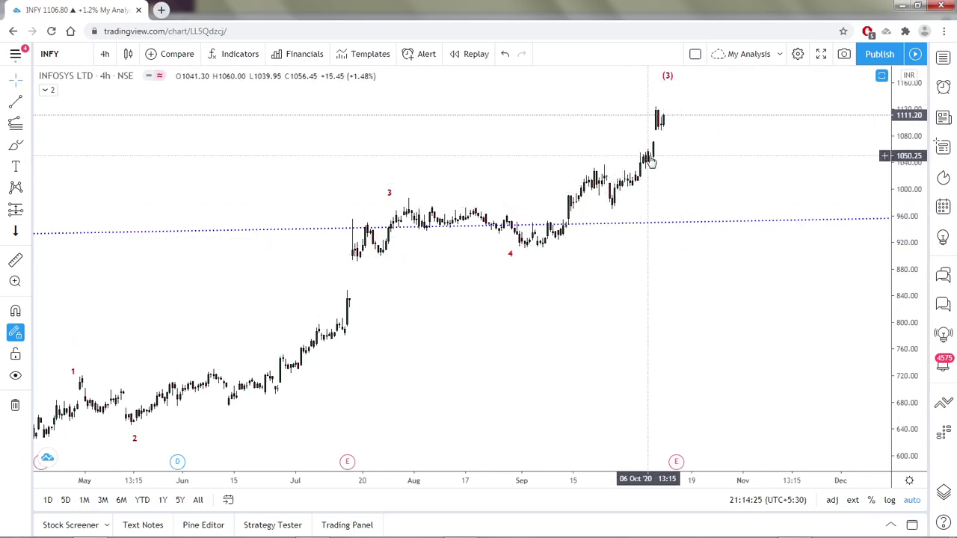
pyautogui.scroll(-2, 656, 162)
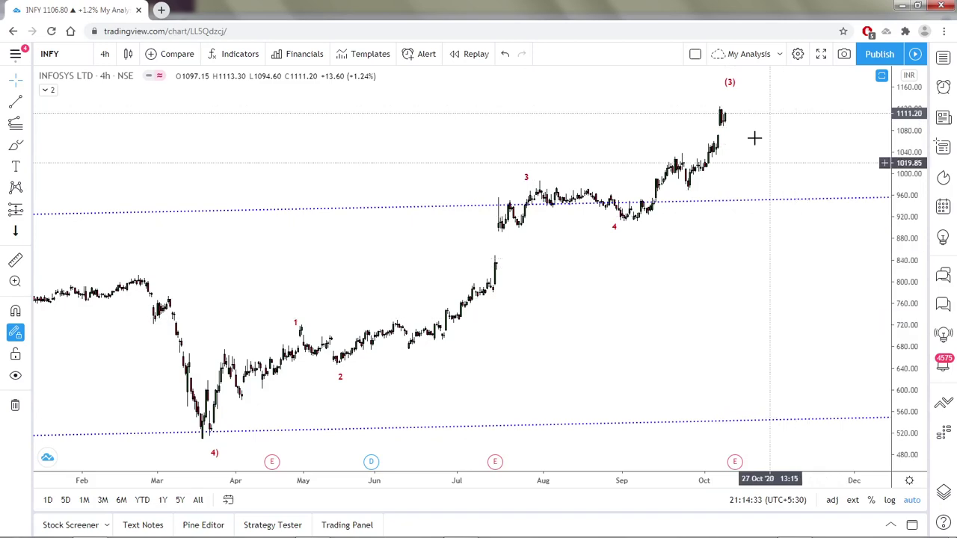
pyautogui.scroll(-2, 688, 209)
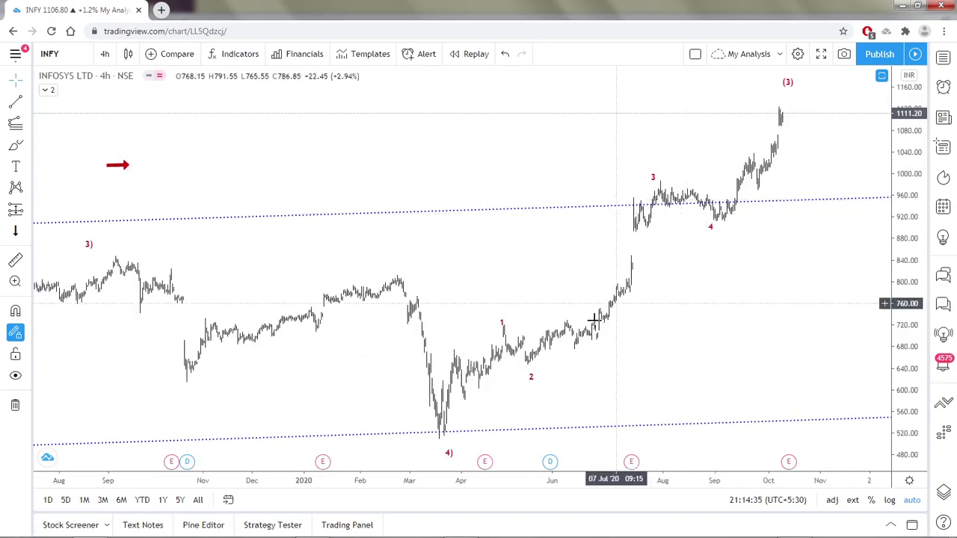
# - Switch the Infosys chart to the 1-week timeframe and examine the long-term channel and wave count up to (3)
pyautogui.click(106, 55)
pyautogui.click(122, 356)
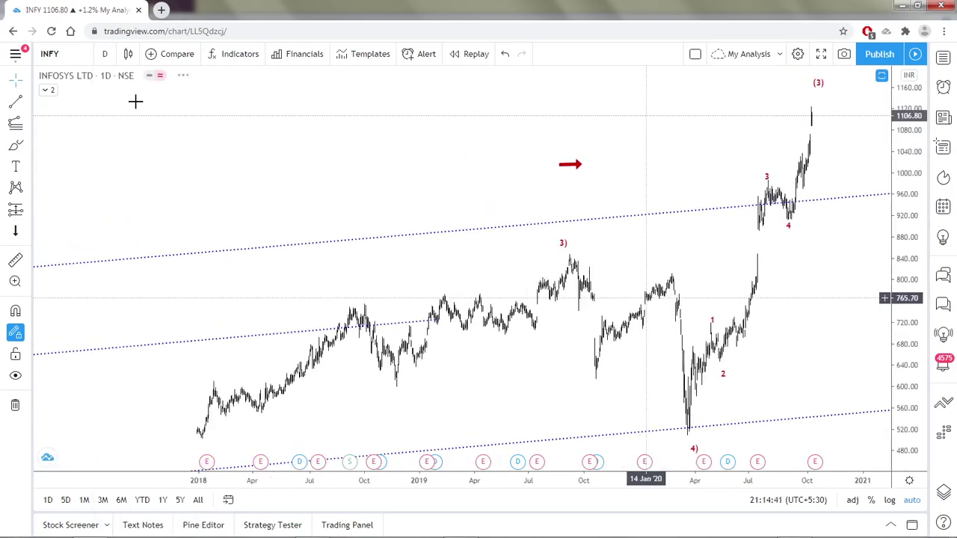
pyautogui.click(104, 54)
pyautogui.click(116, 371)
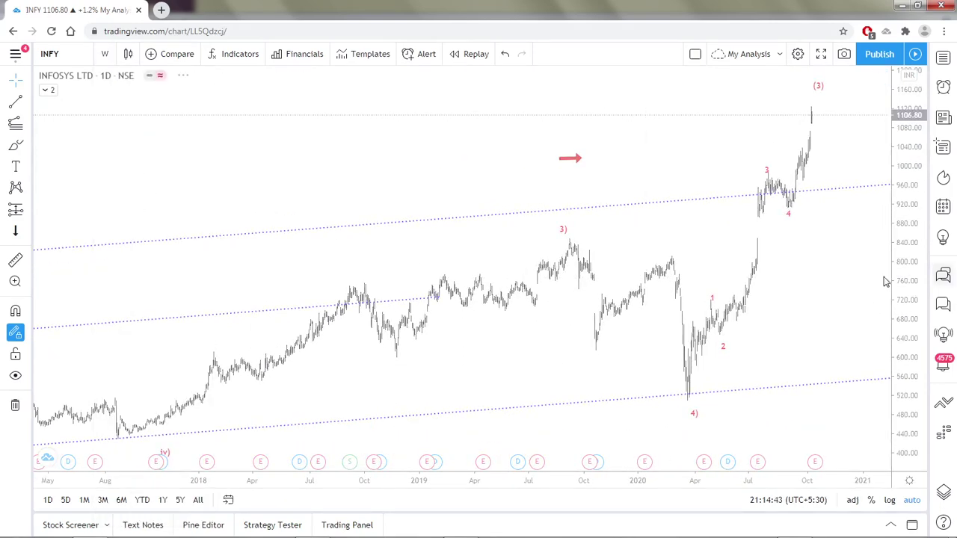
pyautogui.scroll(-5, 790, 273)
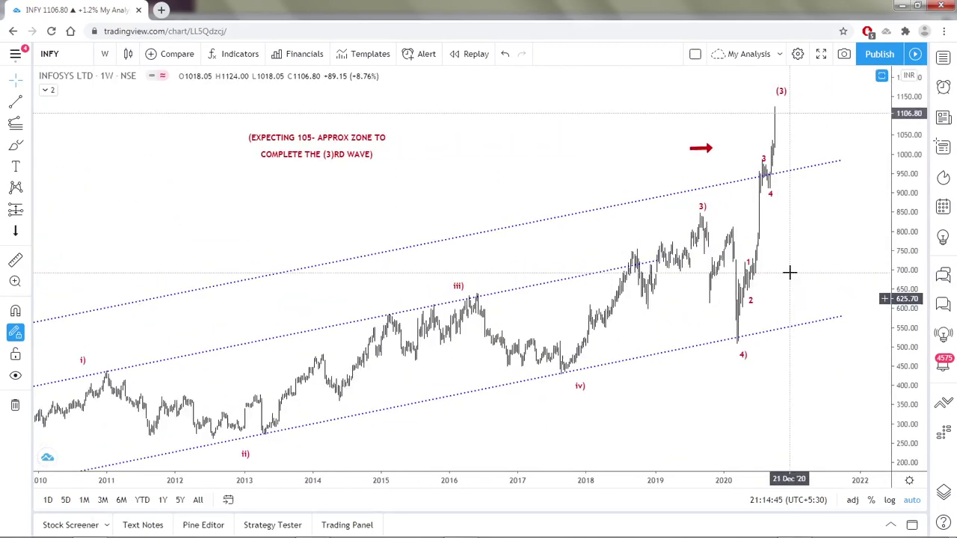
pyautogui.scroll(-6, 790, 273)
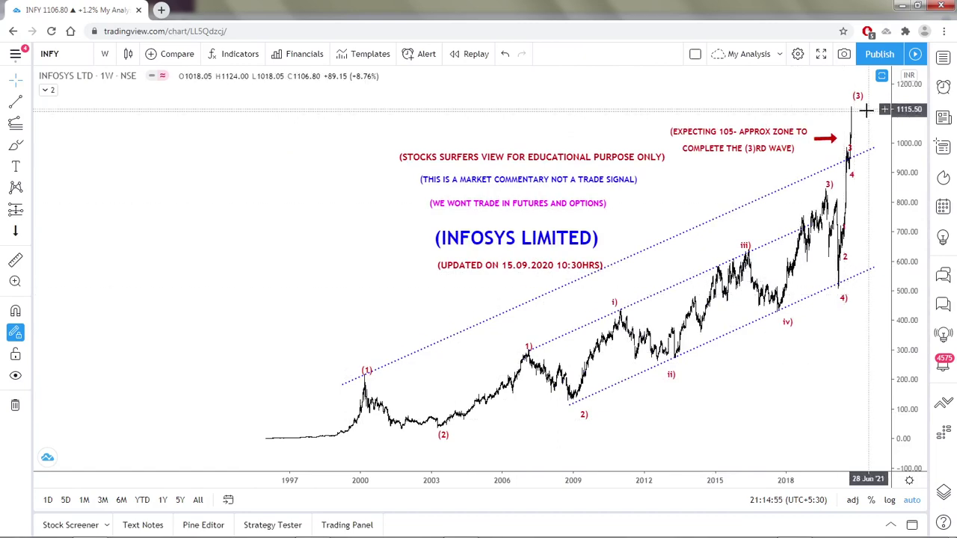
pyautogui.scroll(3, 770, 239)
pyautogui.scroll(3, 867, 166)
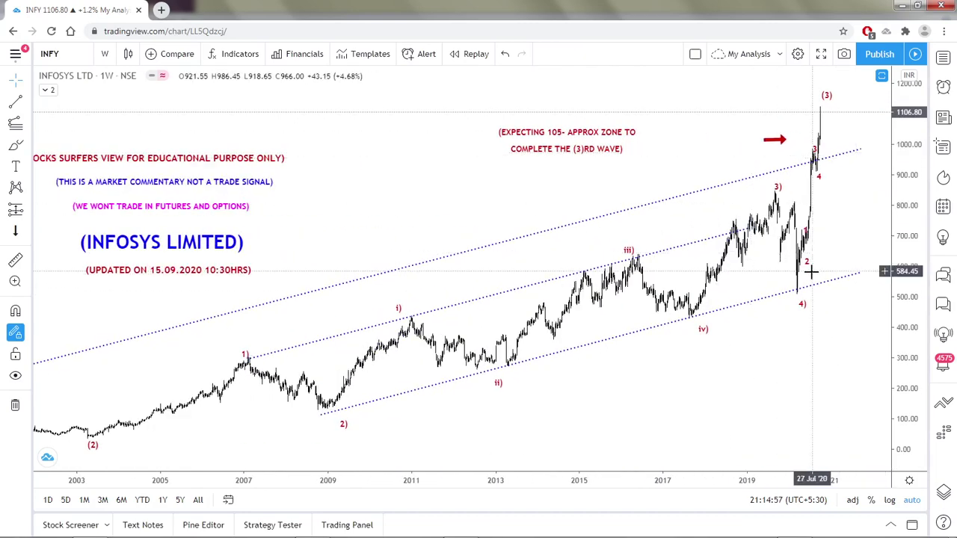
pyautogui.scroll(4, 807, 272)
pyautogui.scroll(1, 187, 396)
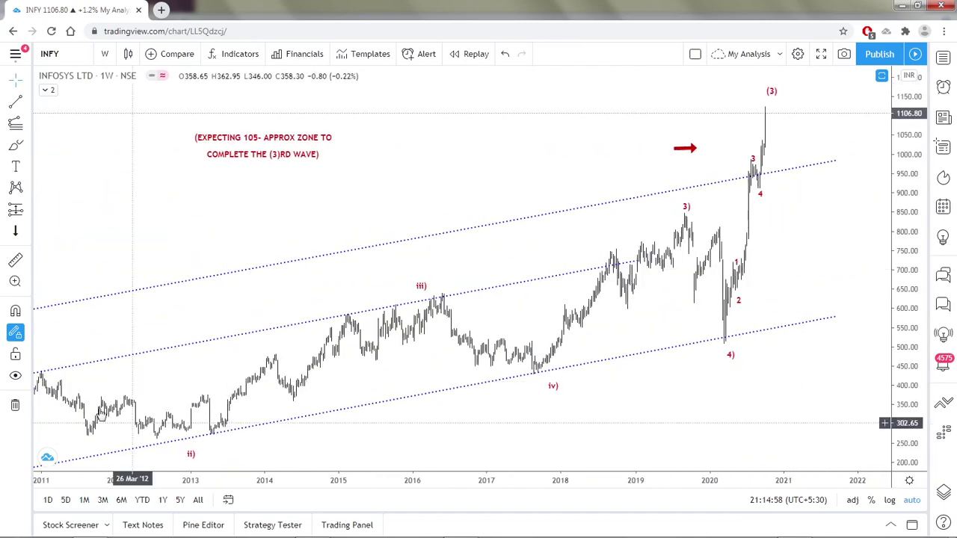
# - Hide all drawings on the weekly Infosys chart to examine the bare price bars, and show them again
pyautogui.click(15, 375)
pyautogui.scroll(3, 684, 279)
pyautogui.scroll(2, 684, 278)
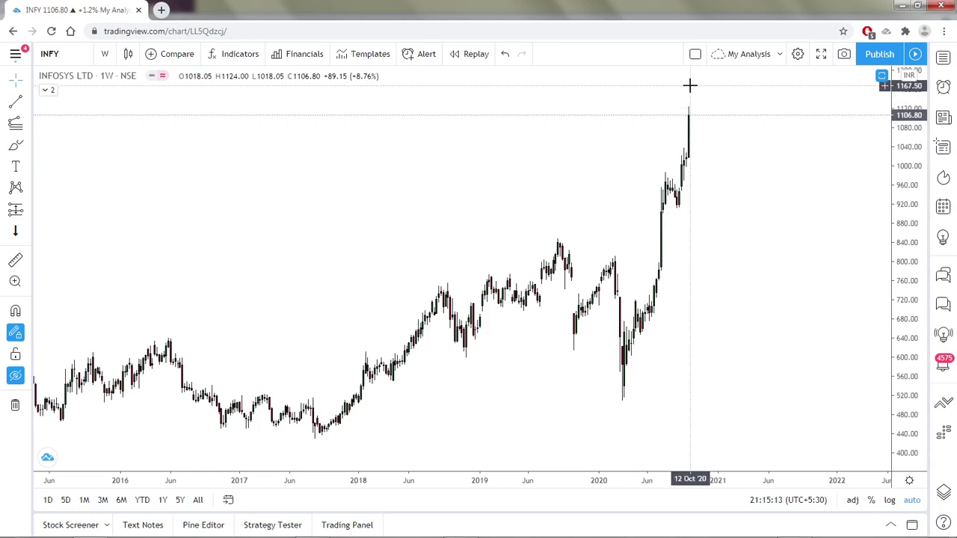
pyautogui.scroll(-2, 708, 120)
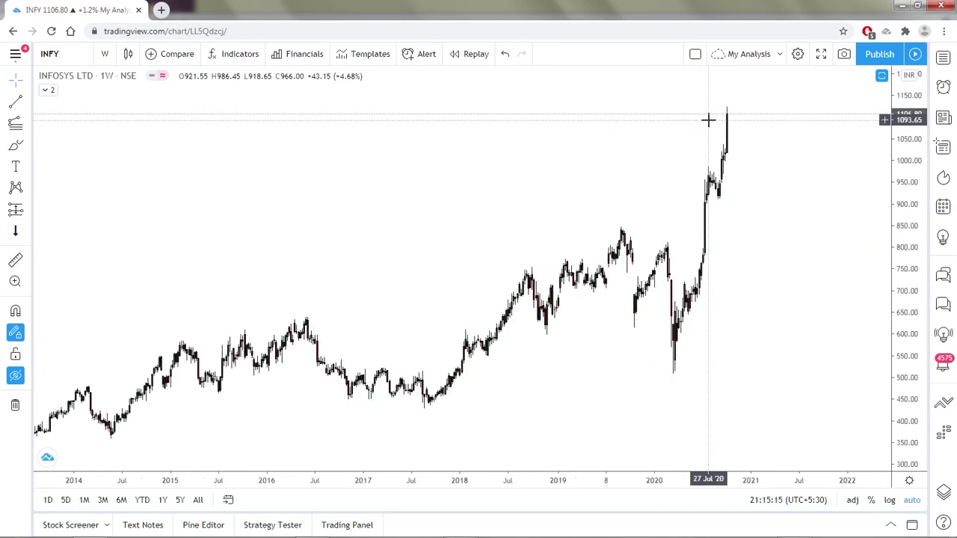
pyautogui.scroll(-2, 708, 120)
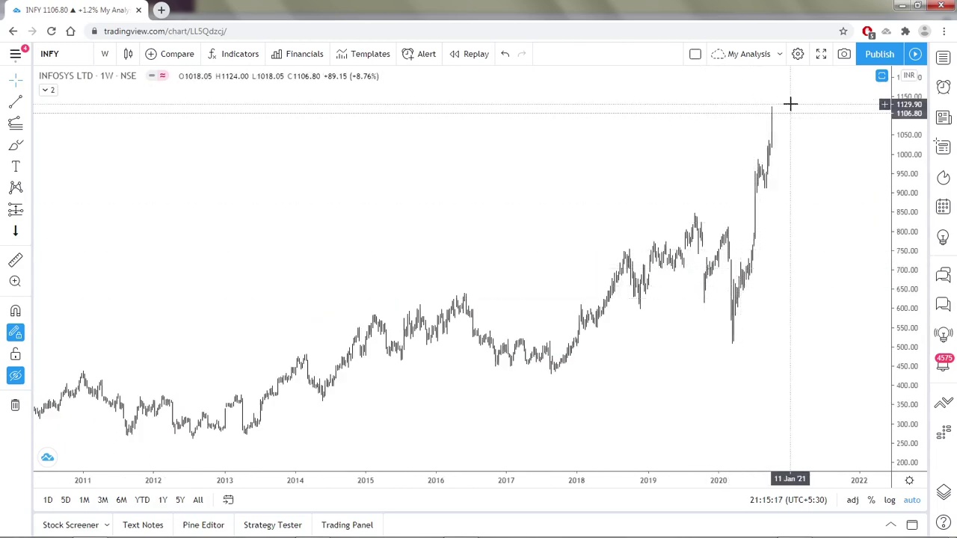
pyautogui.scroll(-2, 790, 104)
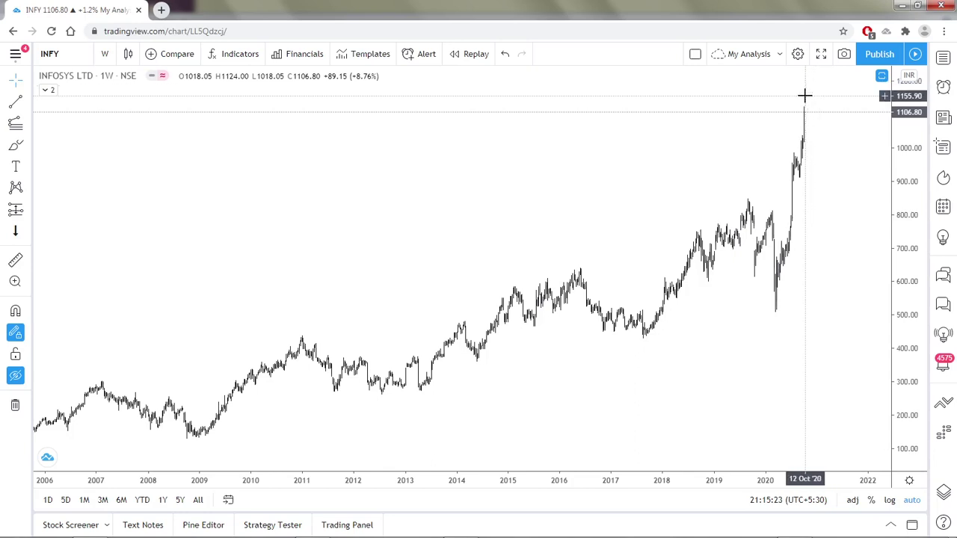
pyautogui.click(106, 55)
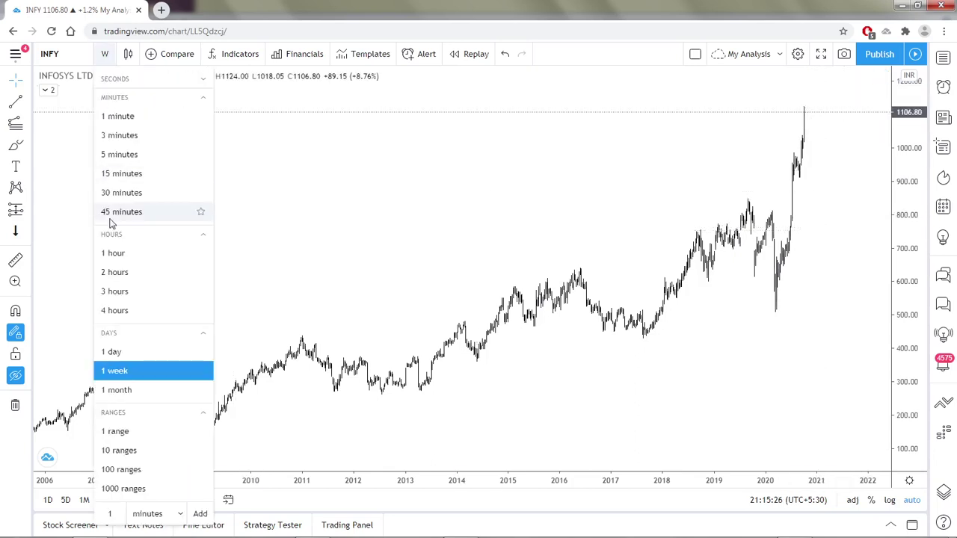
pyautogui.click(23, 379)
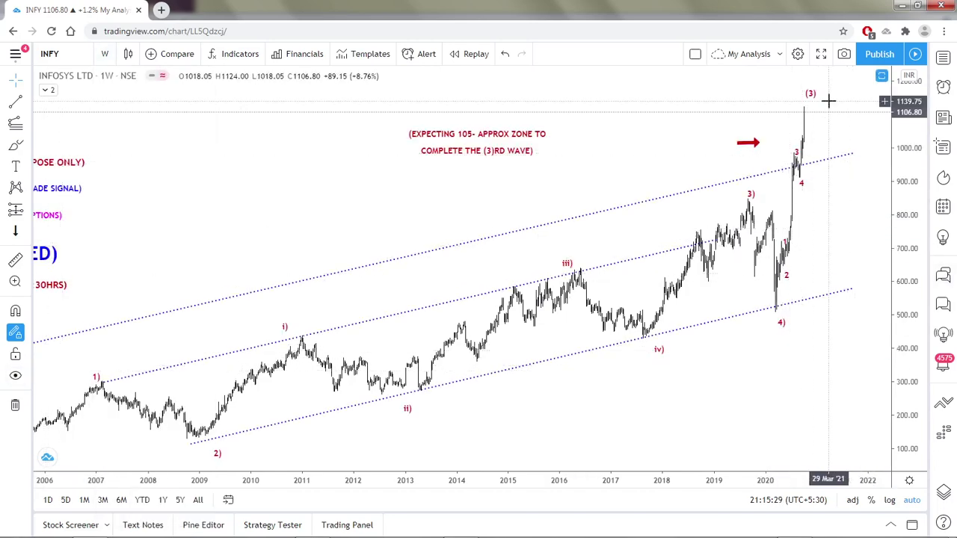
# - Review the projected (4)th wave notes on the weekly chart and delete the "EXPECTING 105- APPROX ZONE TO COMPLETE THE (3)RD WAVE" note
pyautogui.scroll(-3, 818, 272)
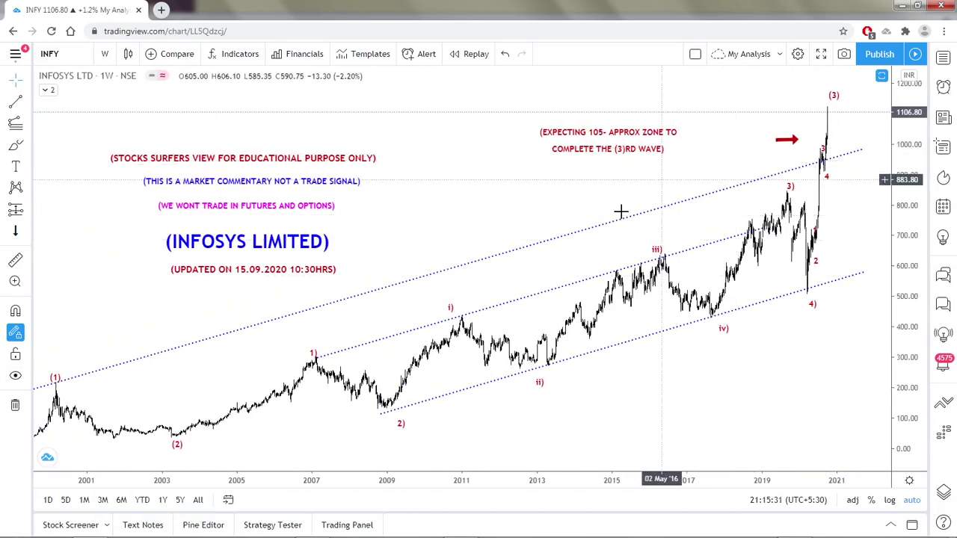
pyautogui.hscroll(5, 785, 116)
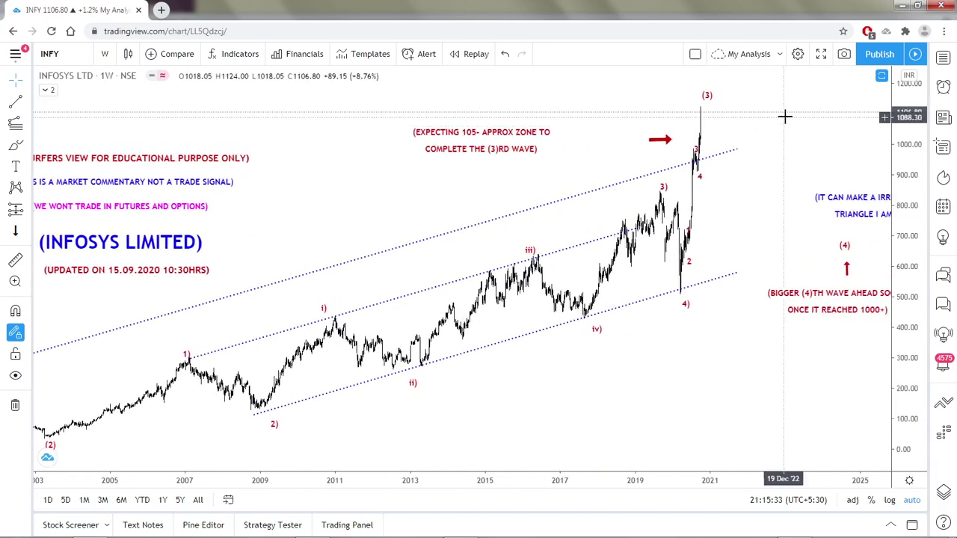
pyautogui.scroll(2, 819, 222)
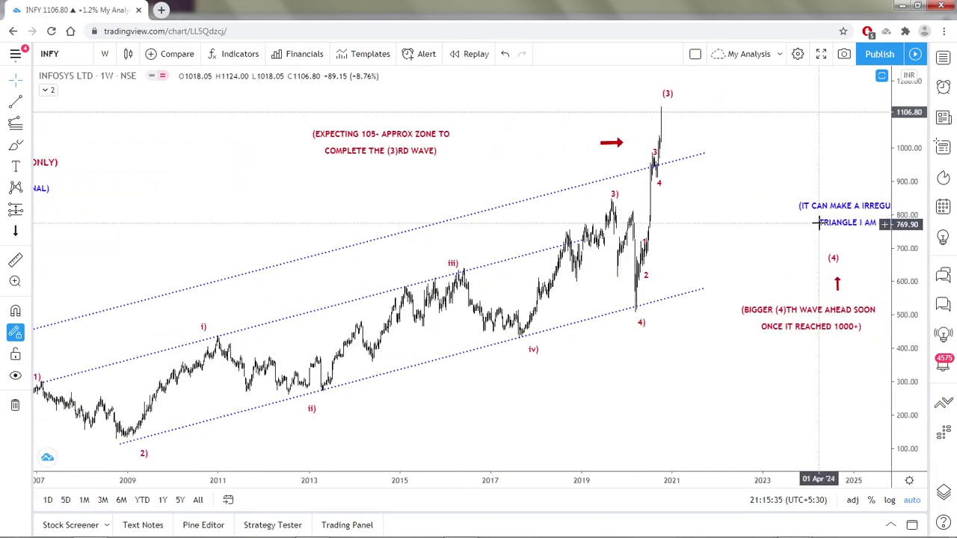
pyautogui.click(404, 144)
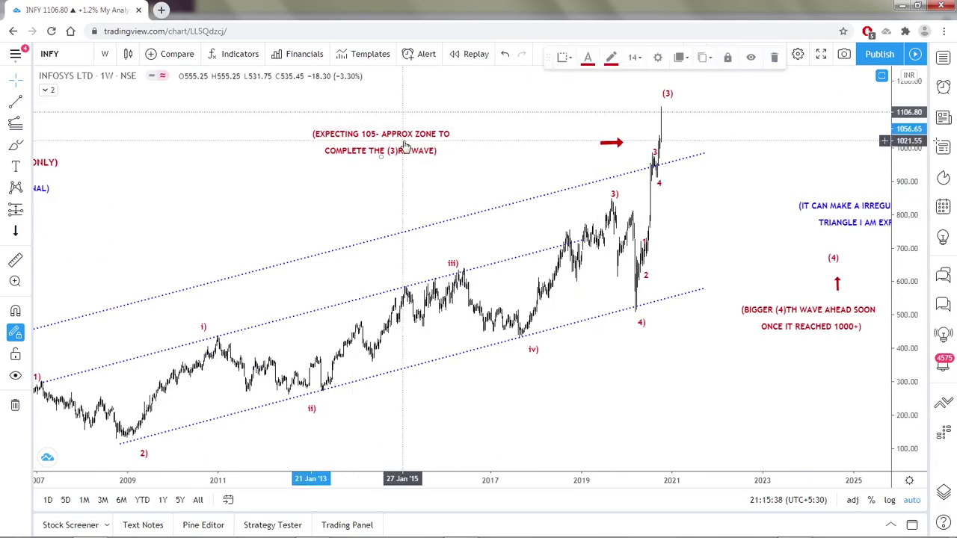
pyautogui.press('Delete')
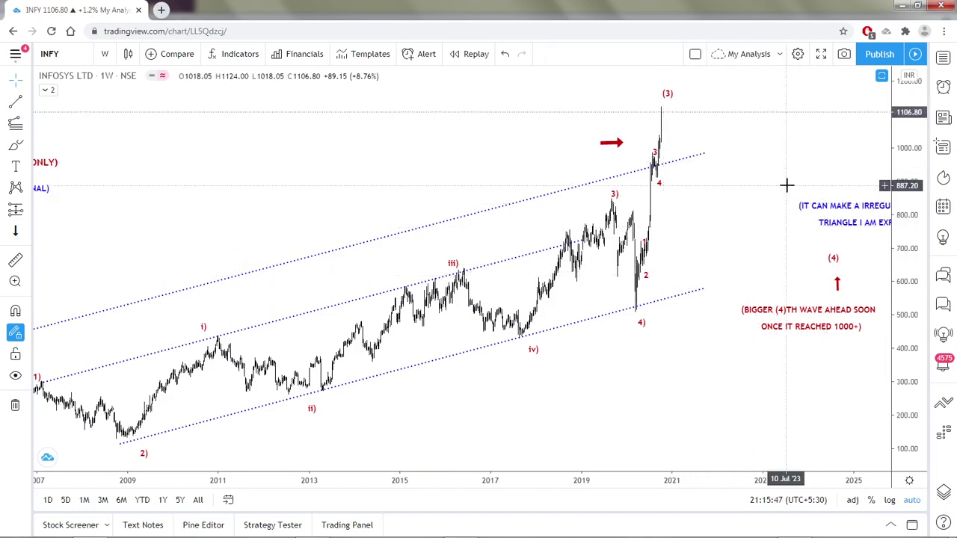
# - Draw a Fibonacci retracement from about 29.40 near the wave (2) low to about 1117.55 at the wave (3) high
pyautogui.scroll(-5, 794, 291)
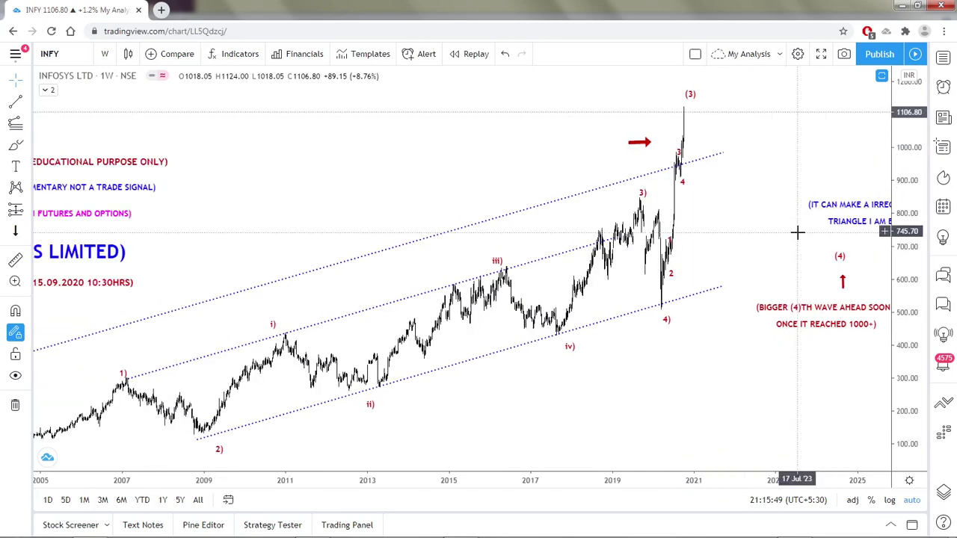
pyautogui.click(29, 124)
pyautogui.click(152, 333)
pyautogui.click(256, 430)
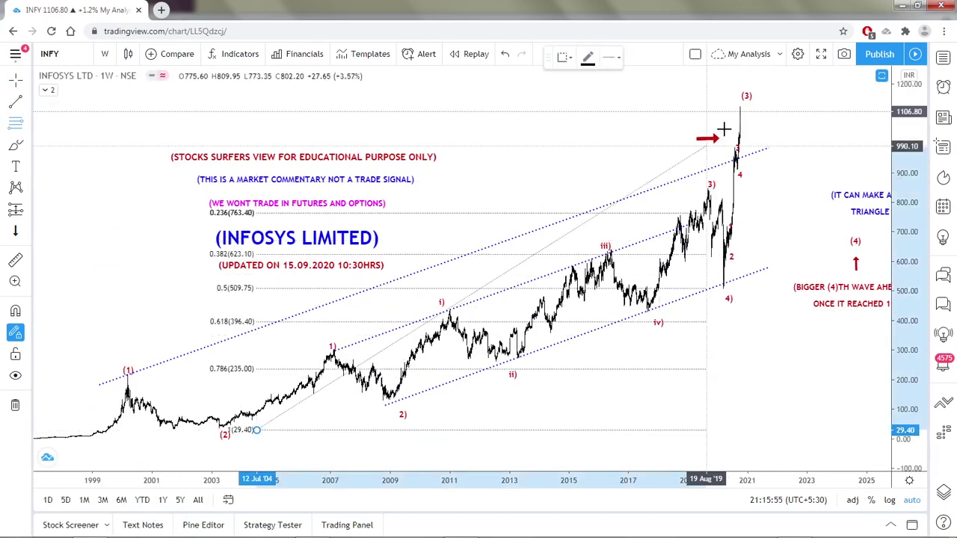
pyautogui.click(769, 125)
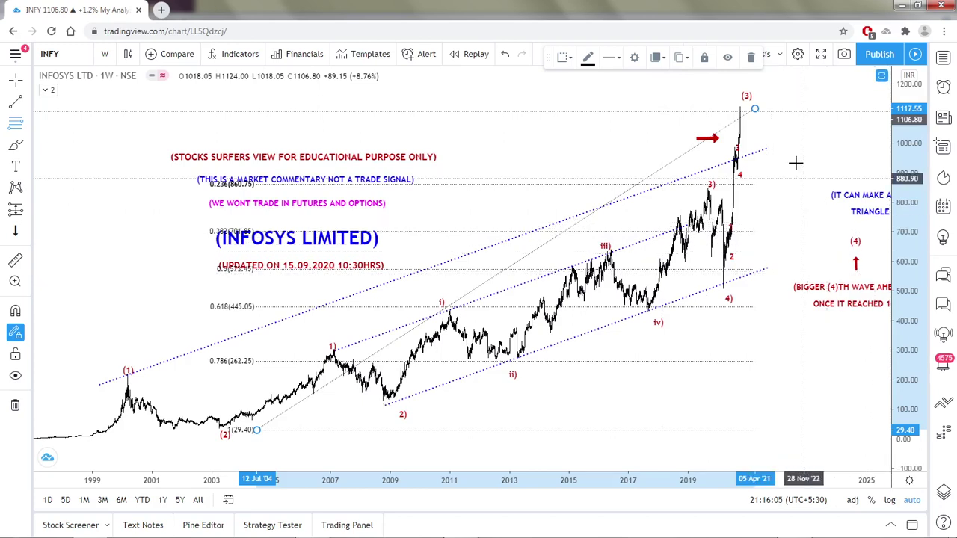
# - Extend the lower blue dotted channel line from wave 2) forward to about 711 in August 2024, by the (4) label
pyautogui.click(772, 277)
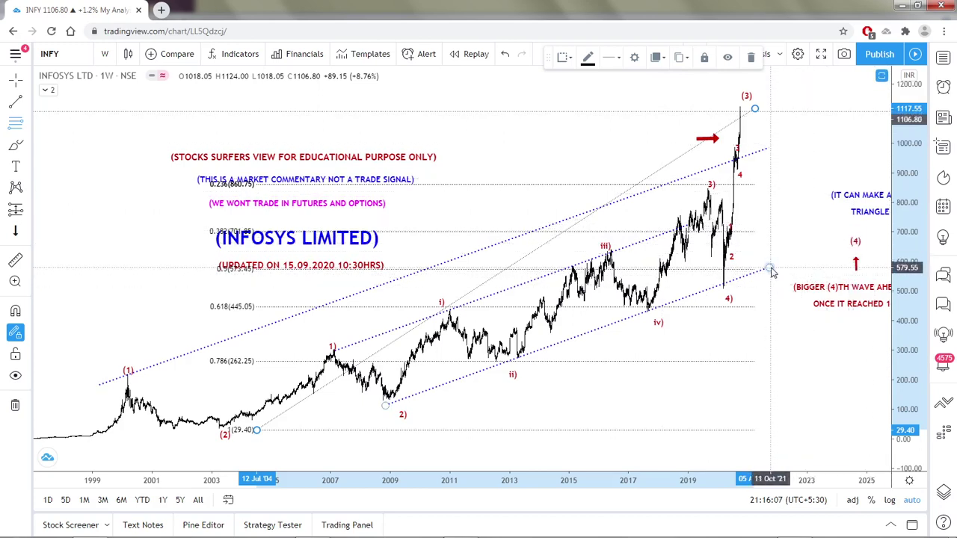
pyautogui.moveTo(770, 267); pyautogui.dragTo(852, 230)
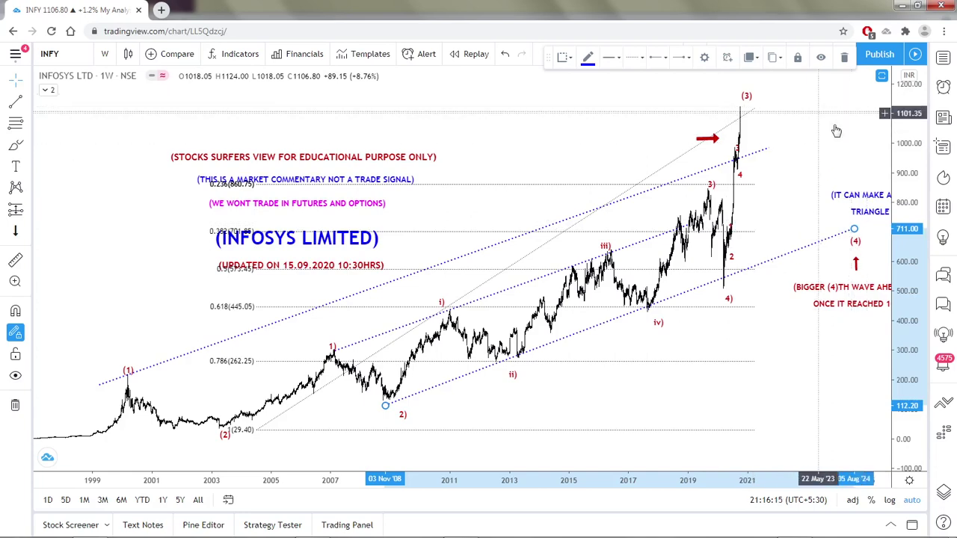
# - Switch the chart to WIPRO on NSE and set its timeframe to 4 hours
pyautogui.click(82, 60)
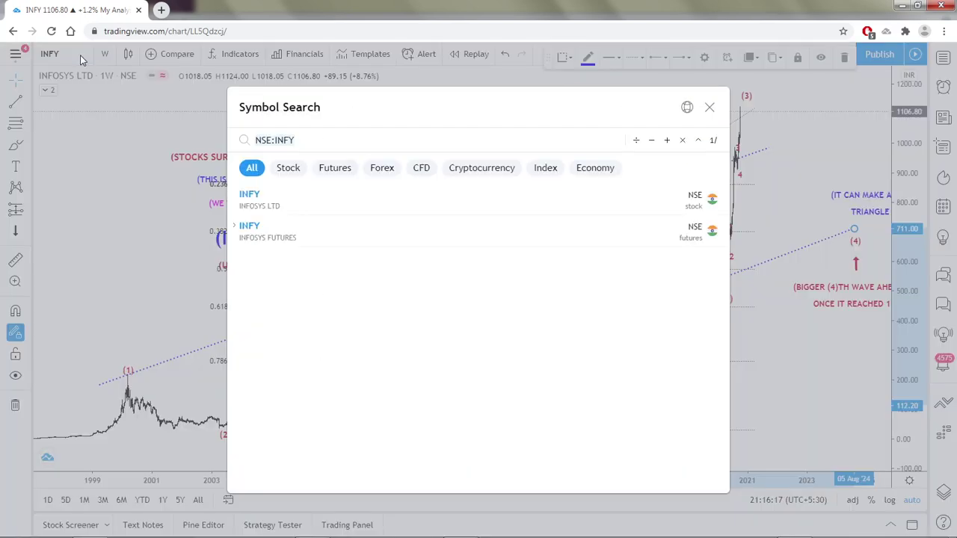
pyautogui.write('WIPRO')
pyautogui.click(302, 197)
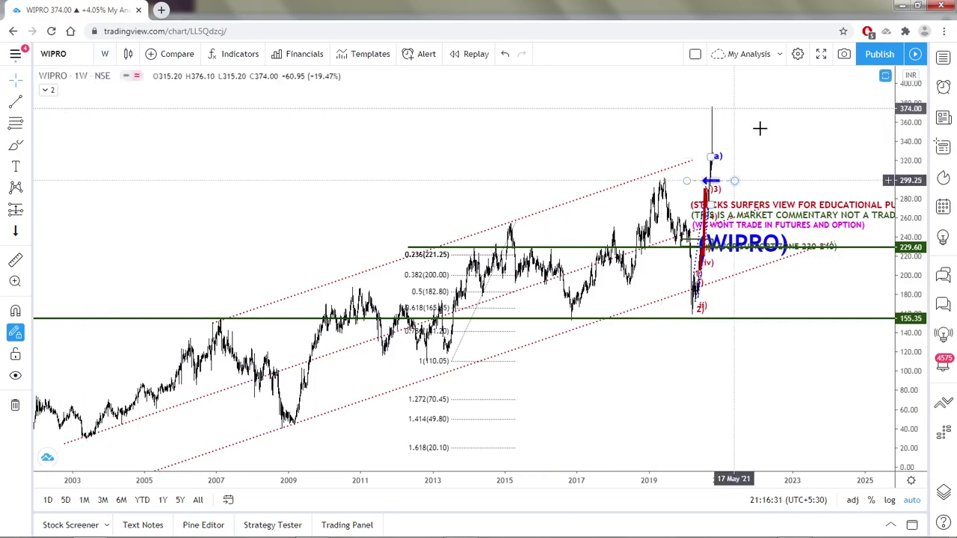
pyautogui.click(104, 53)
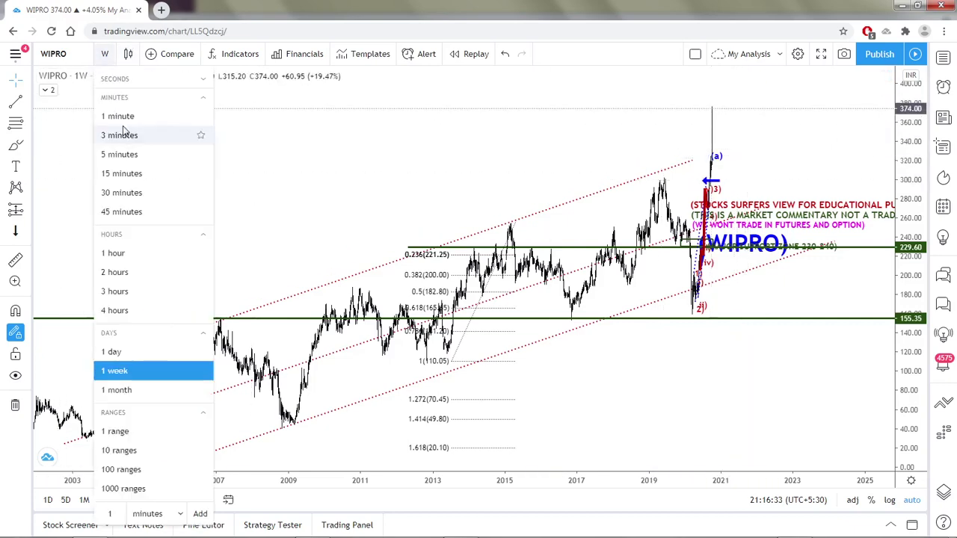
pyautogui.click(112, 352)
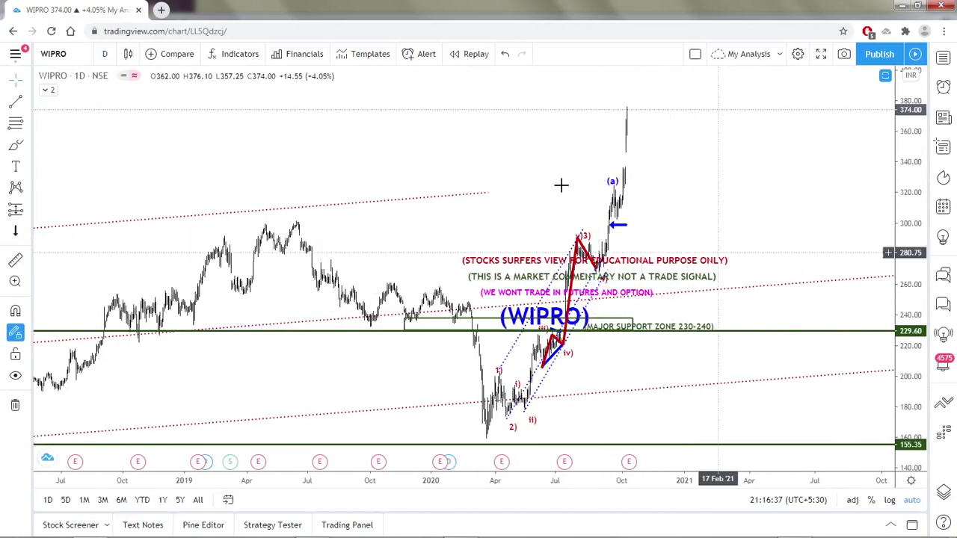
pyautogui.click(105, 54)
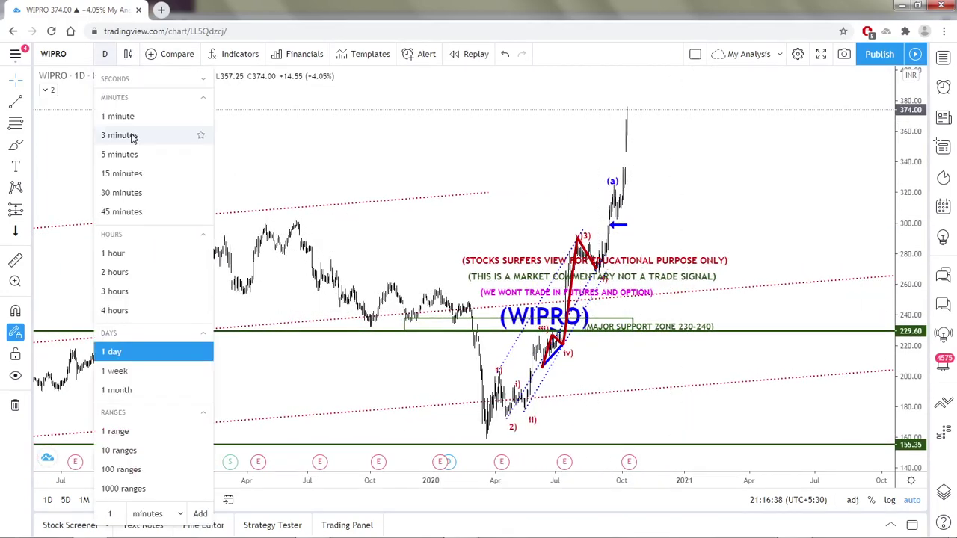
pyautogui.click(139, 317)
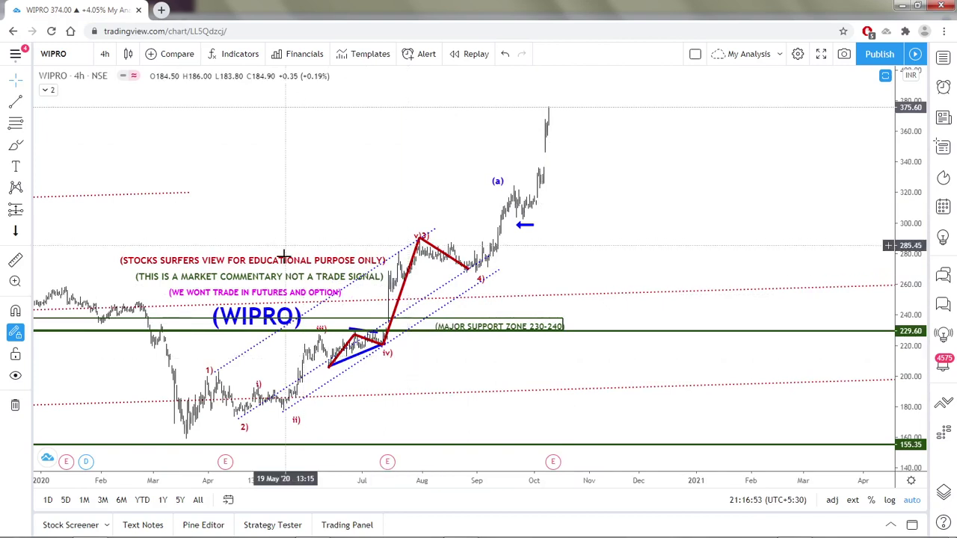
# - Move the three disclaimer notes above the WIPRO title higher up the chart, spacing them apart between about 275 and 315
pyautogui.moveTo(277, 260); pyautogui.dragTo(269, 201)
pyautogui.moveTo(263, 277); pyautogui.dragTo(237, 230)
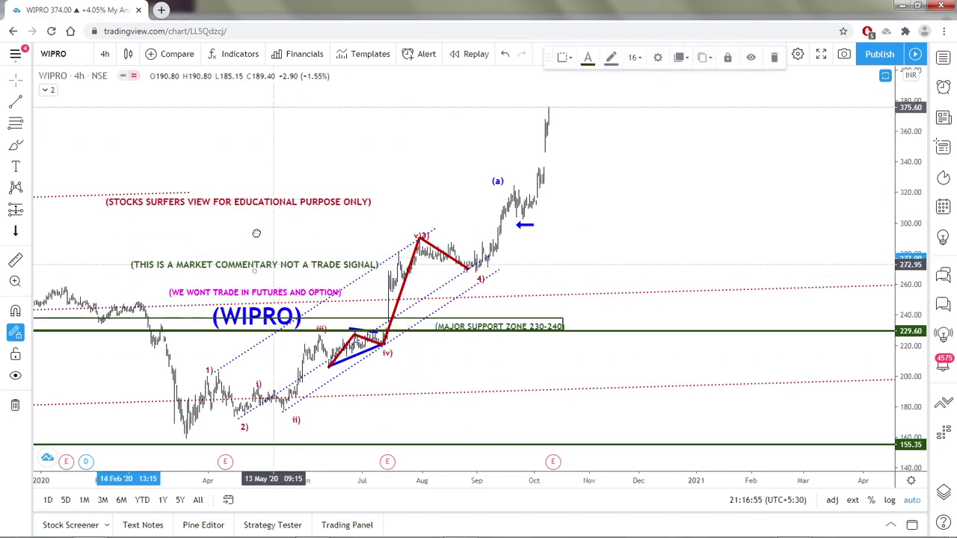
pyautogui.moveTo(264, 292); pyautogui.dragTo(249, 261)
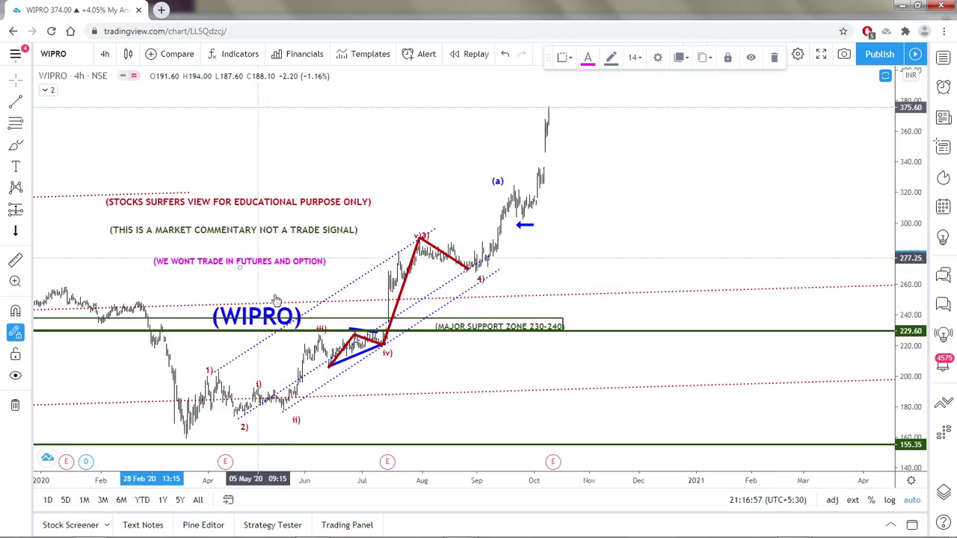
# - Examine WIPRO's 4-hour wave count from wave 1) through wave 4) to the (a) label, including the pullback at the blue arrow
pyautogui.scroll(3, 465, 197)
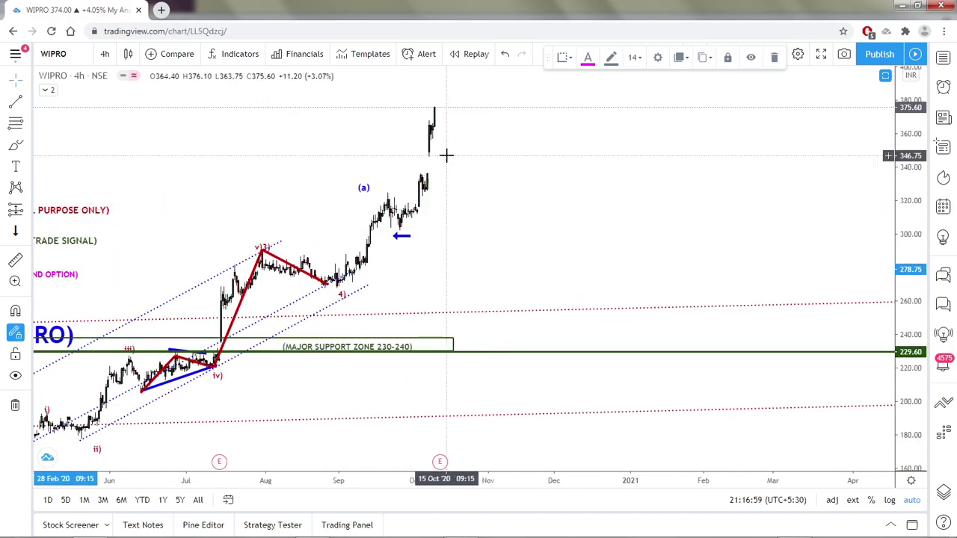
pyautogui.scroll(-3, 445, 155)
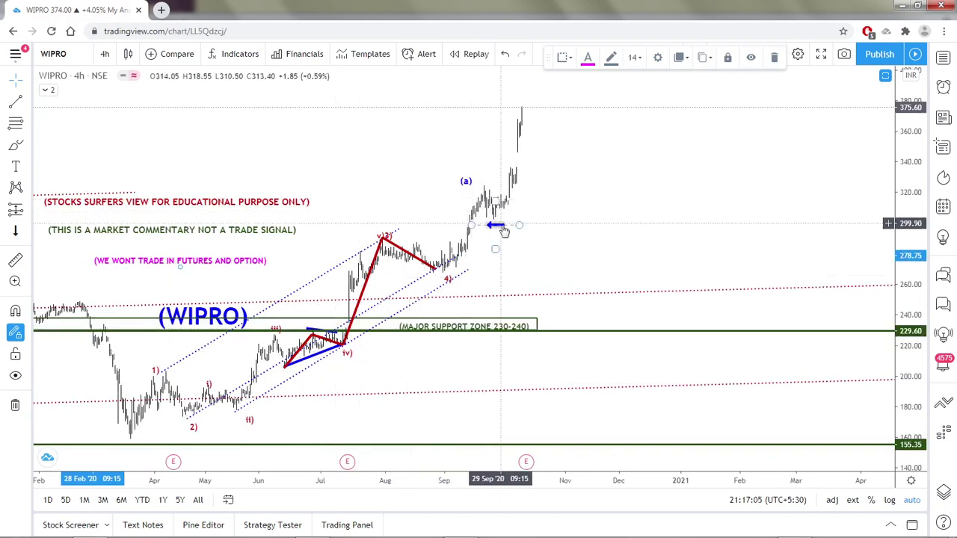
pyautogui.rightClick(379, 365)
pyautogui.click(406, 367)
pyautogui.moveTo(406, 367); pyautogui.dragTo(619, 364)
pyautogui.scroll(4, 570, 388)
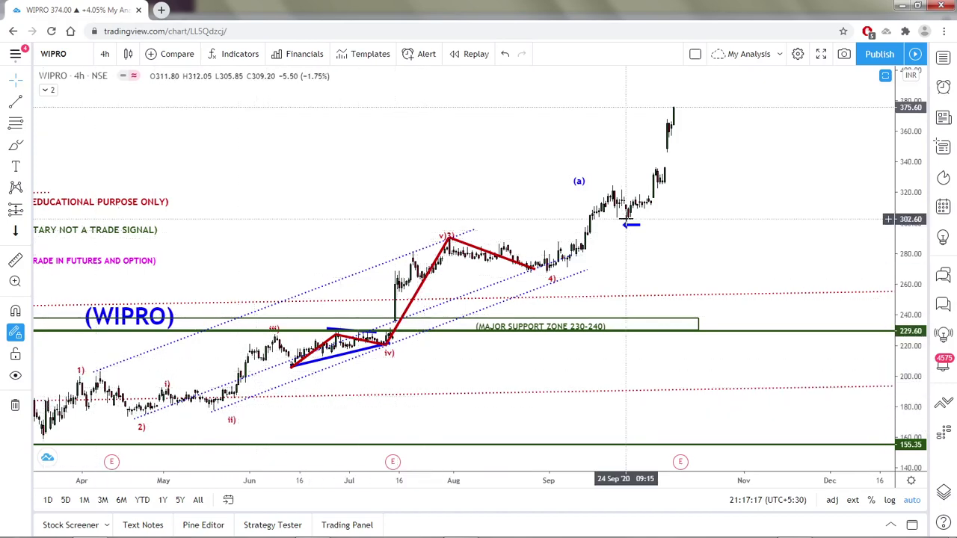
pyautogui.scroll(-3, 625, 219)
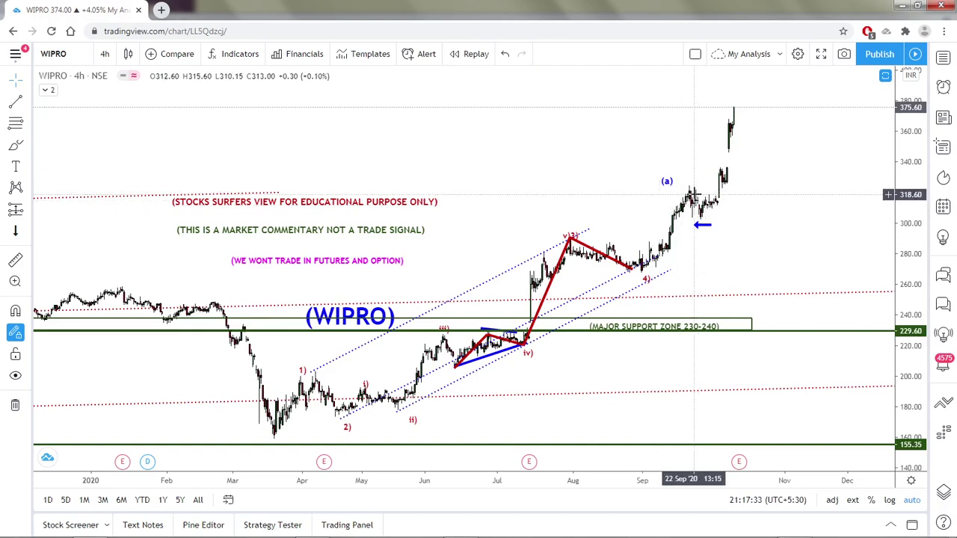
pyautogui.click(710, 214)
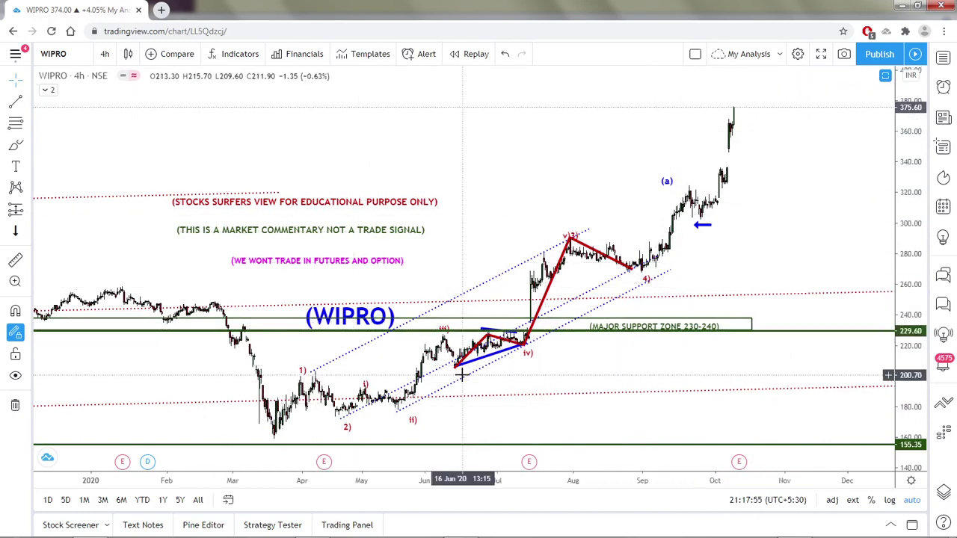
pyautogui.scroll(1, 462, 375)
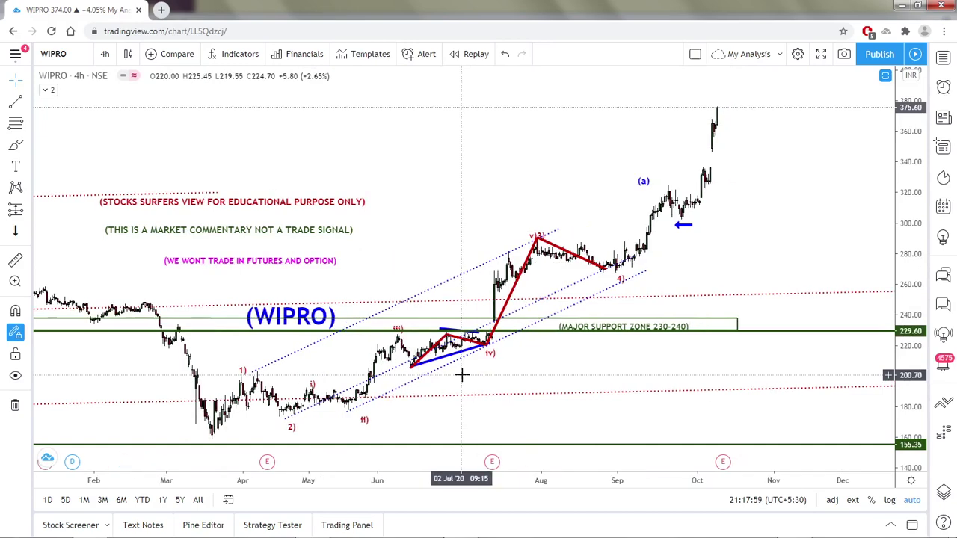
pyautogui.scroll(2, 459, 367)
pyautogui.scroll(-1, 459, 368)
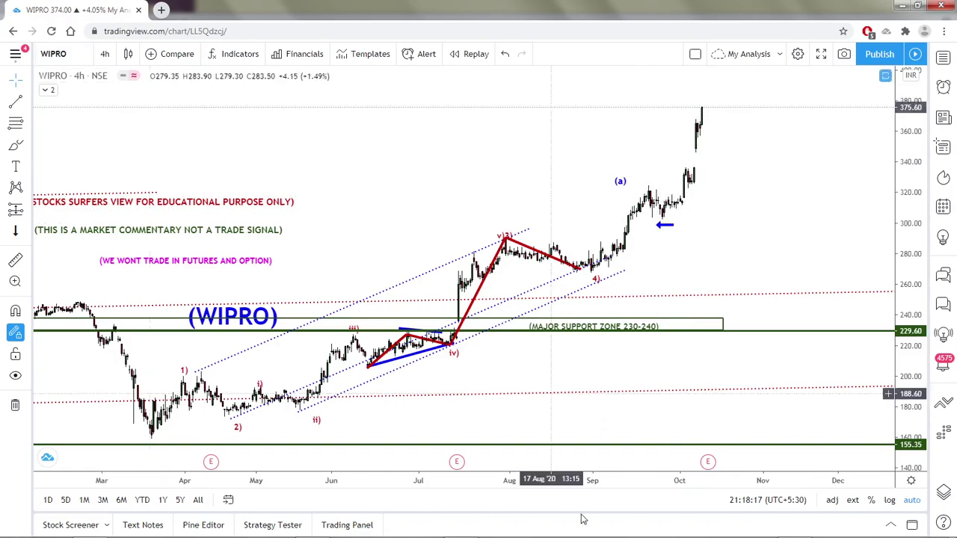
# - Check the watchlist image in Windows Photo Viewer, return to the chart in Chrome and switch it to DCBBANK on NSE
pyautogui.moveTo(553, 537)
pyautogui.click(794, 527)
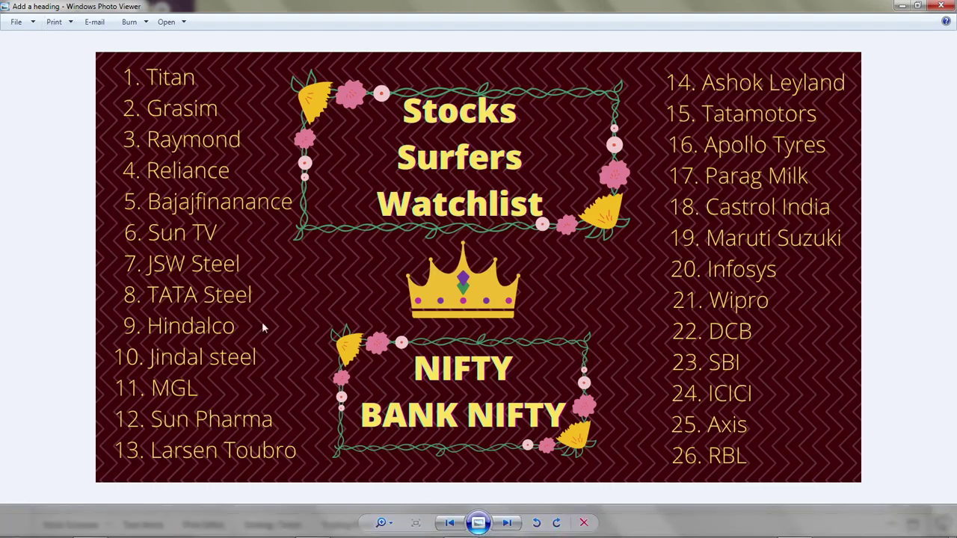
pyautogui.click(238, 528)
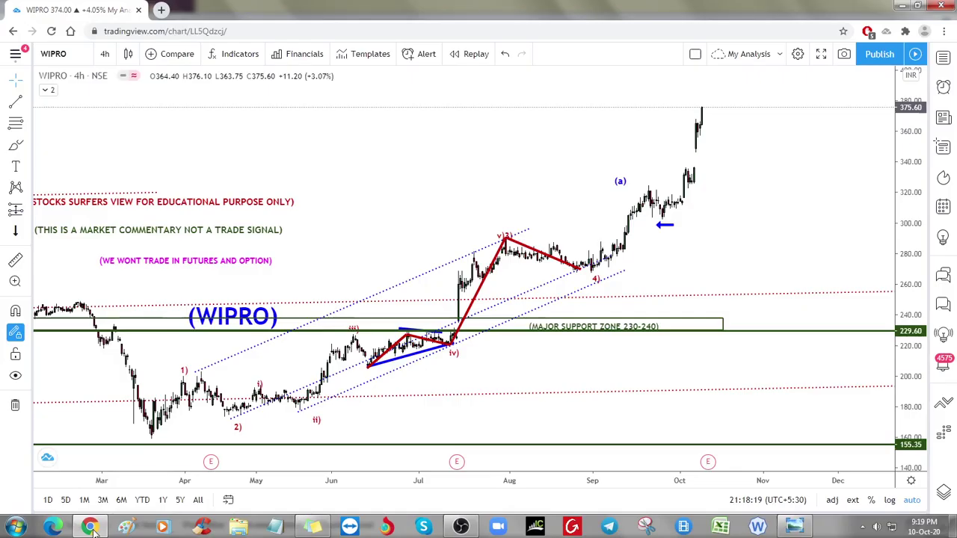
pyautogui.click(74, 63)
pyautogui.write('DCB BANK')
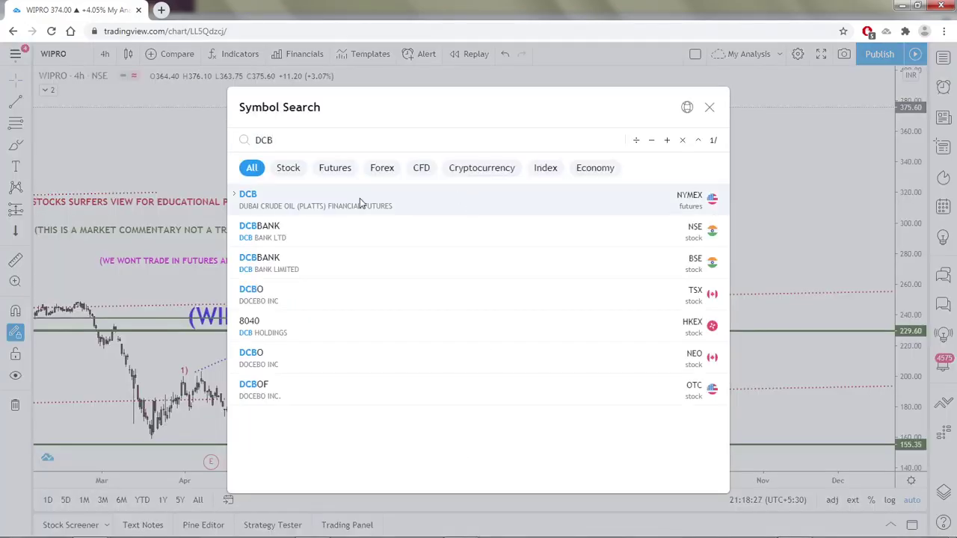
pyautogui.click(360, 203)
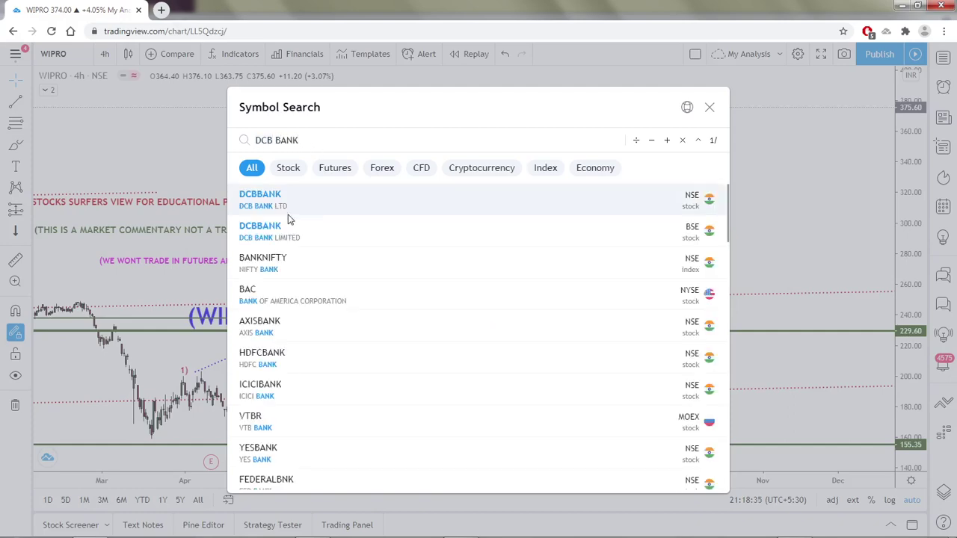
pyautogui.click(286, 198)
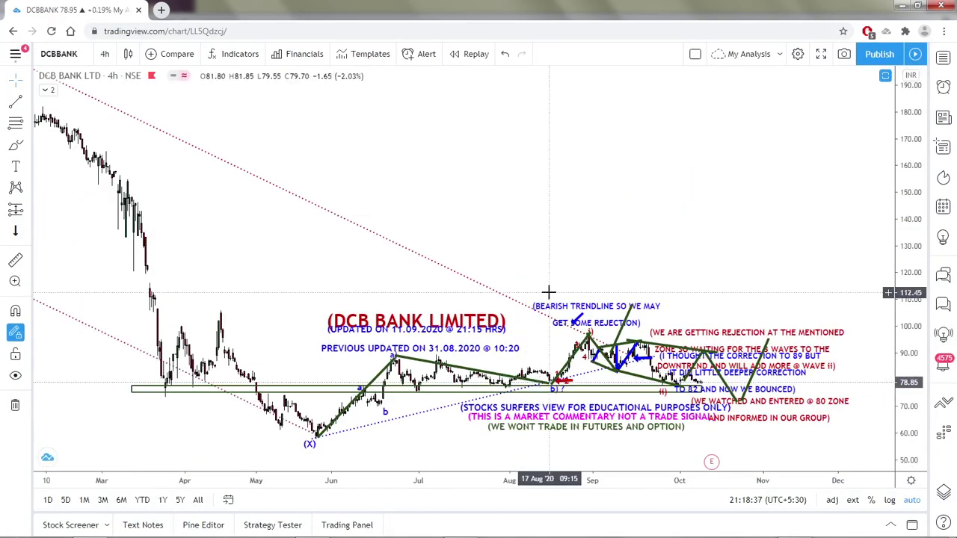
# - Examine the DCB Bank wave labels, projected zigzag lines and notes around the i) and ii) waves on the 4-hour chart
pyautogui.scroll(5, 549, 291)
pyautogui.scroll(2, 389, 303)
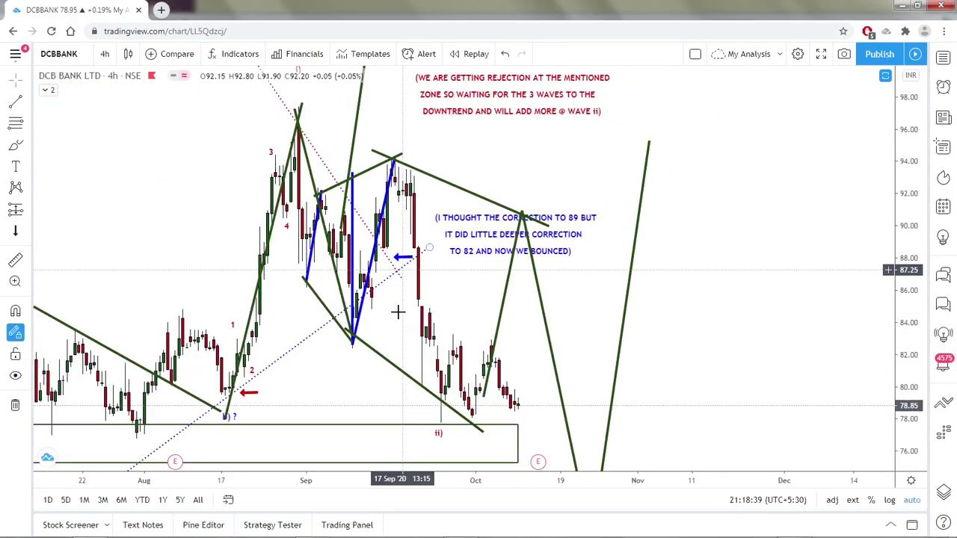
pyautogui.scroll(-5, 383, 305)
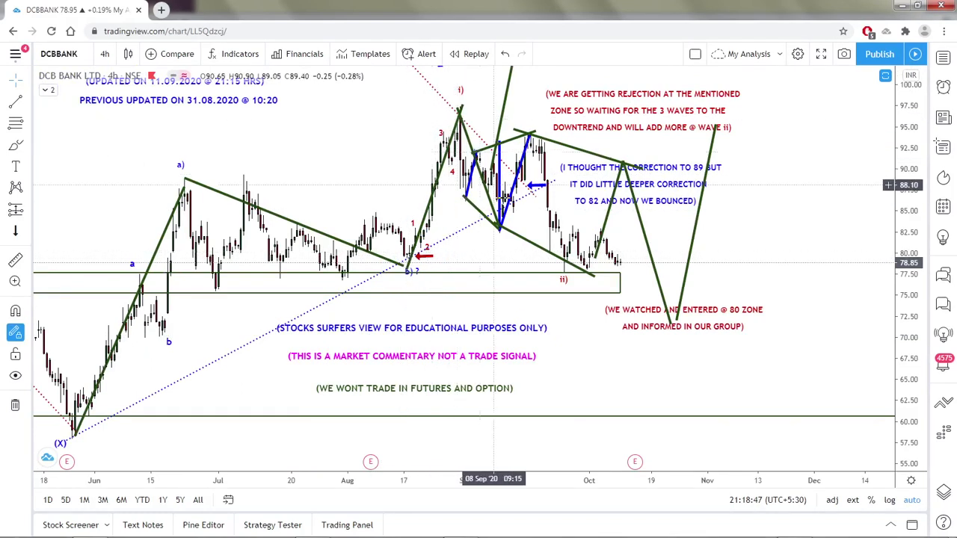
pyautogui.scroll(-3, 507, 234)
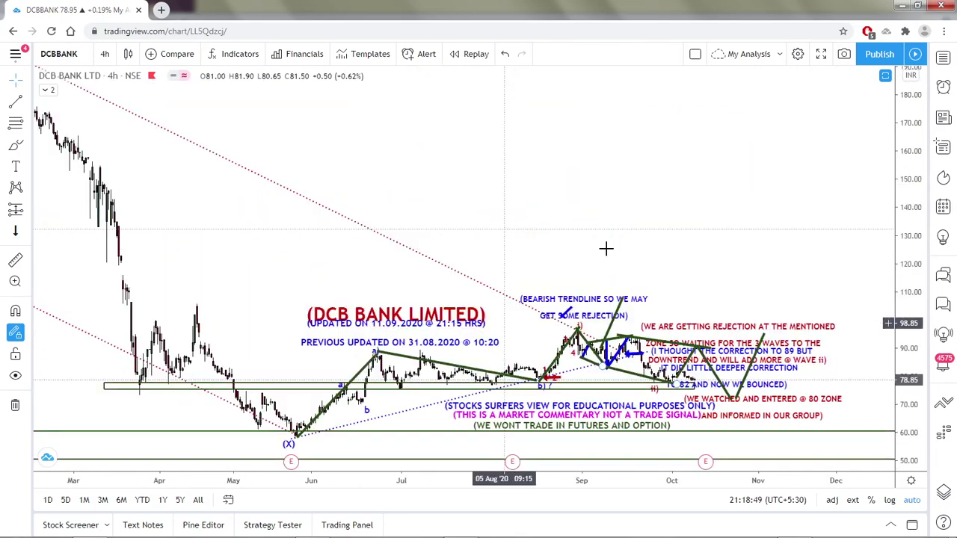
pyautogui.scroll(3, 665, 240)
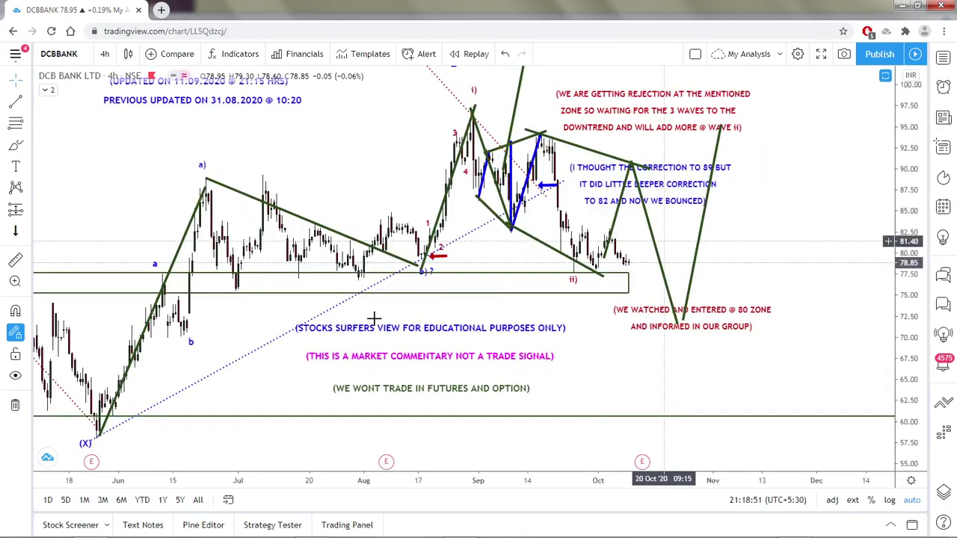
# - Compare DCB Bank's bare price action with its wave drawings by hiding and showing all drawings
pyautogui.click(15, 377)
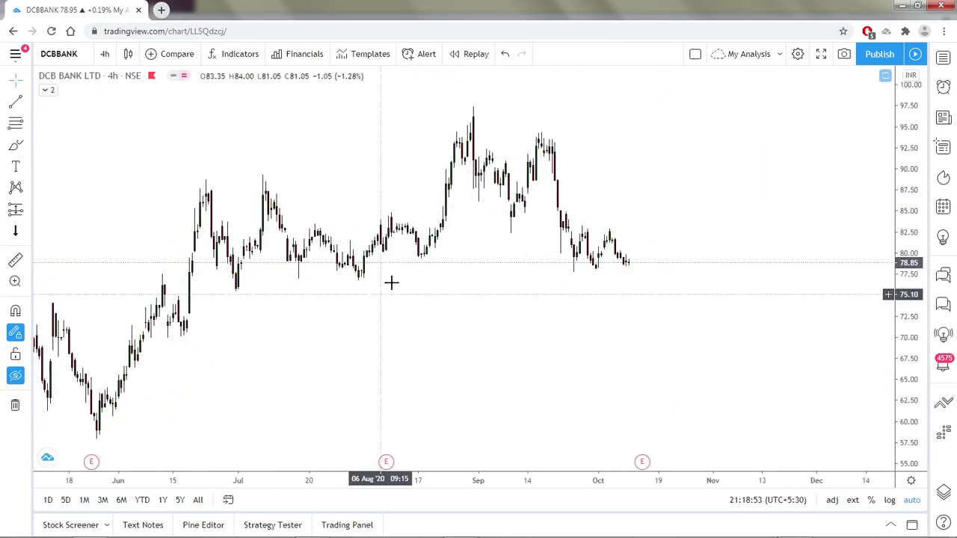
pyautogui.scroll(-2, 635, 247)
pyautogui.scroll(2, 255, 381)
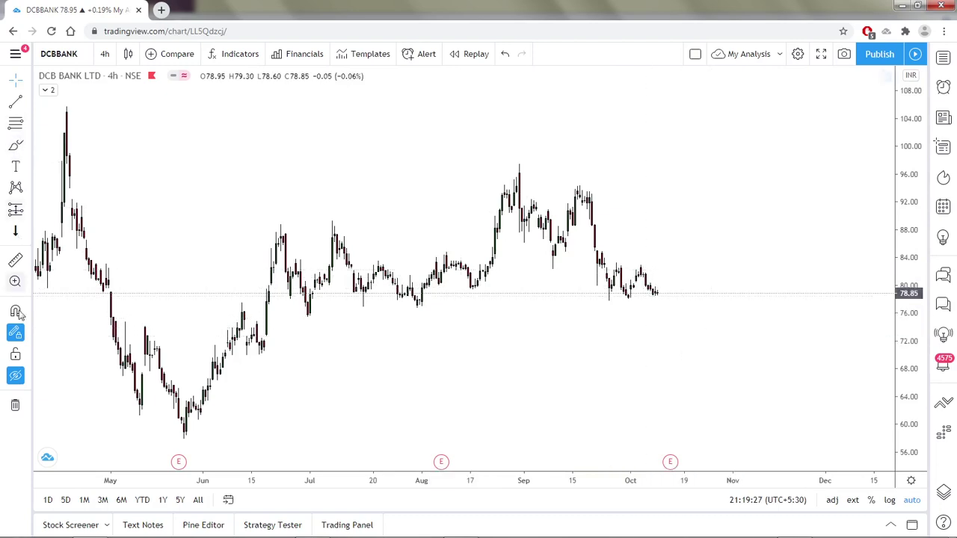
pyautogui.click(16, 379)
pyautogui.scroll(2, 418, 332)
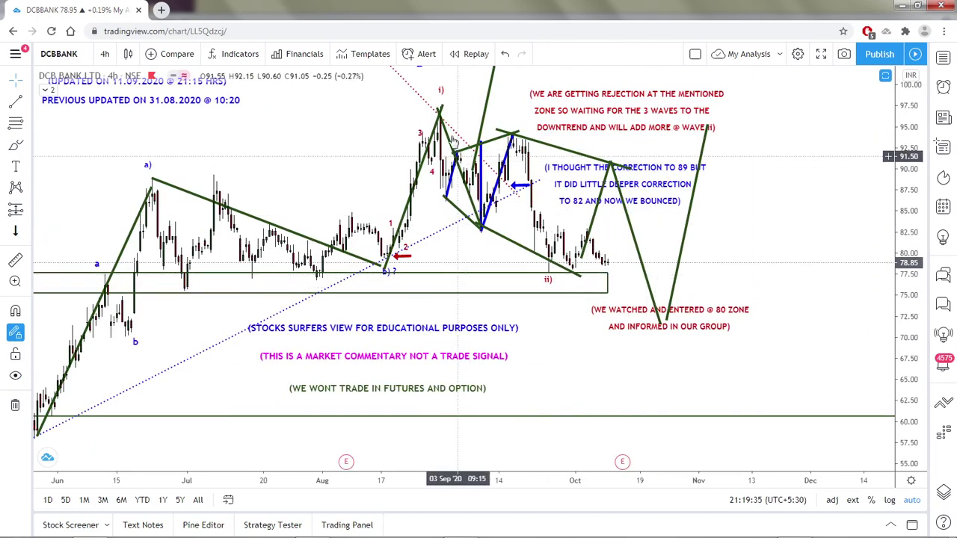
pyautogui.click(17, 375)
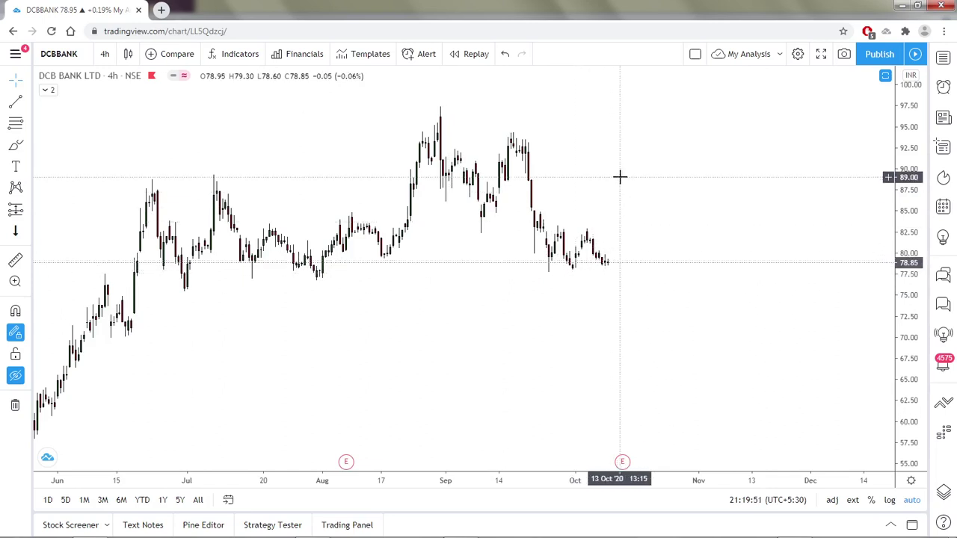
pyautogui.scroll(-2, 620, 177)
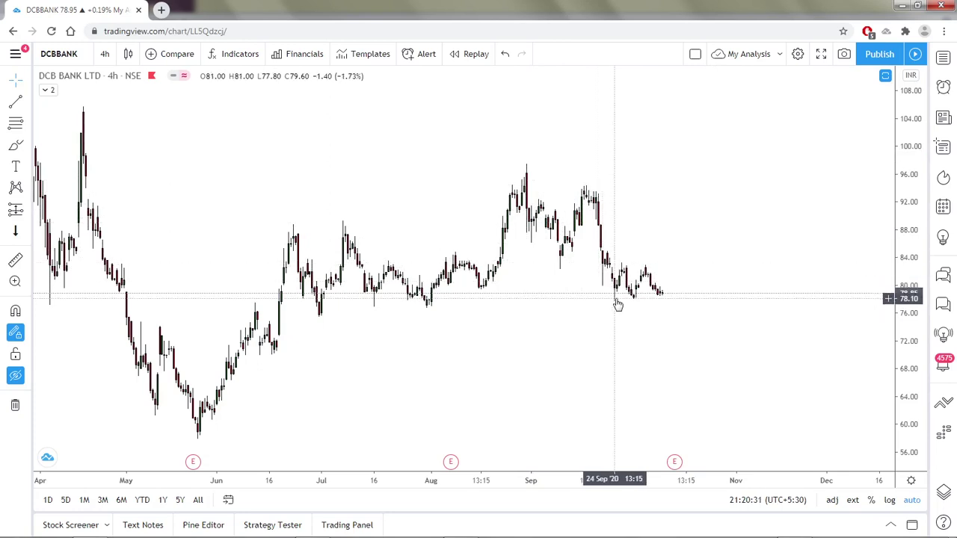
# - Draw a red trendline with all drawings shown, from about 98.20 on 28 August 2020 through the September high to about 80.60 on 19 November 2020
pyautogui.click(16, 99)
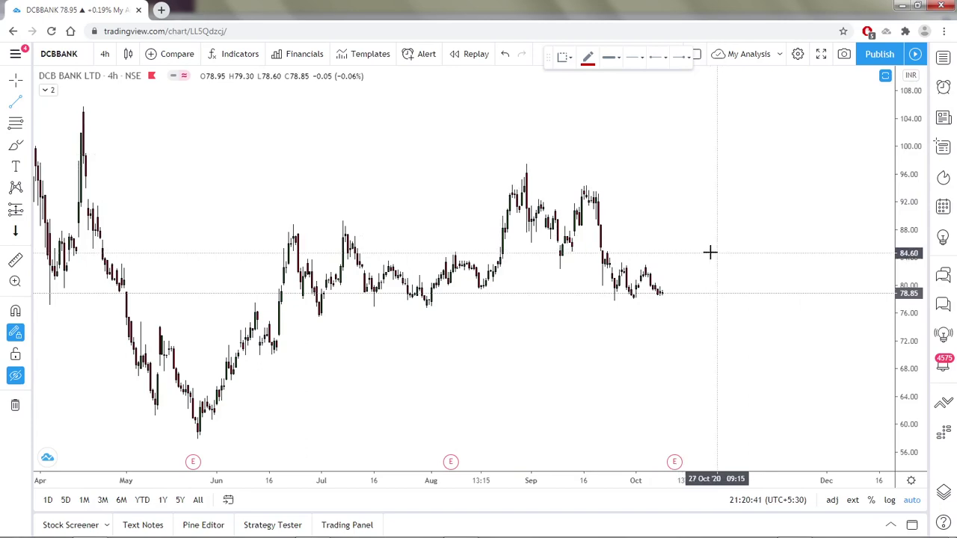
pyautogui.hotkey('ctrl', 'alt', 'h')
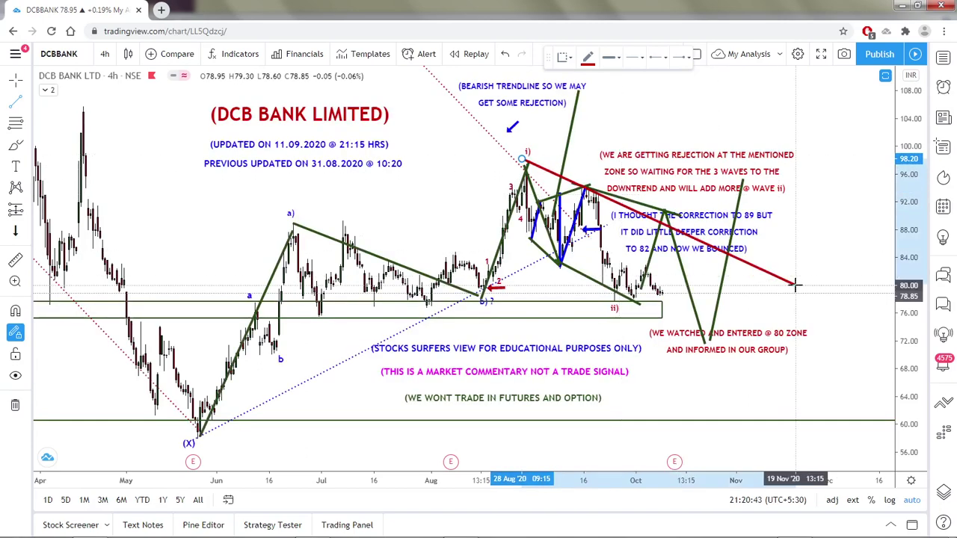
pyautogui.click(796, 280)
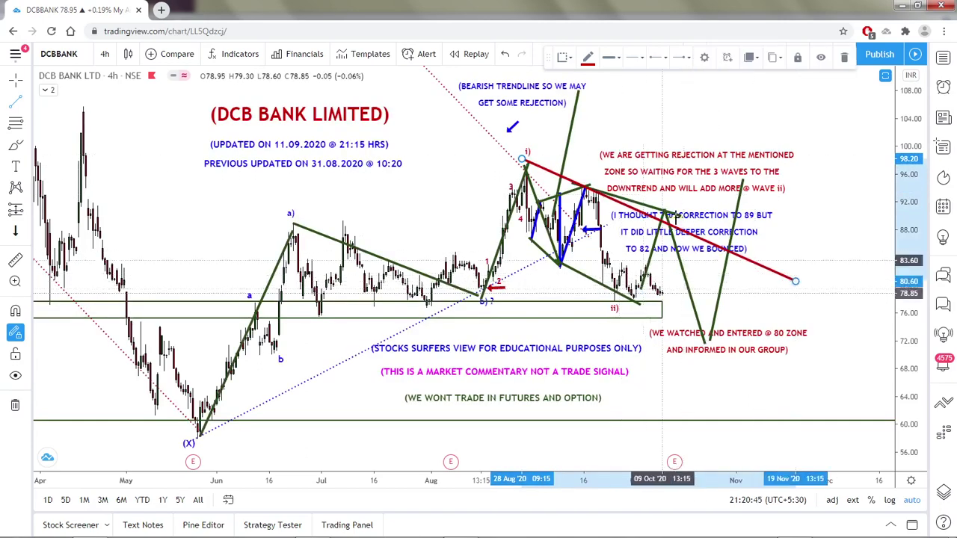
pyautogui.scroll(2, 666, 318)
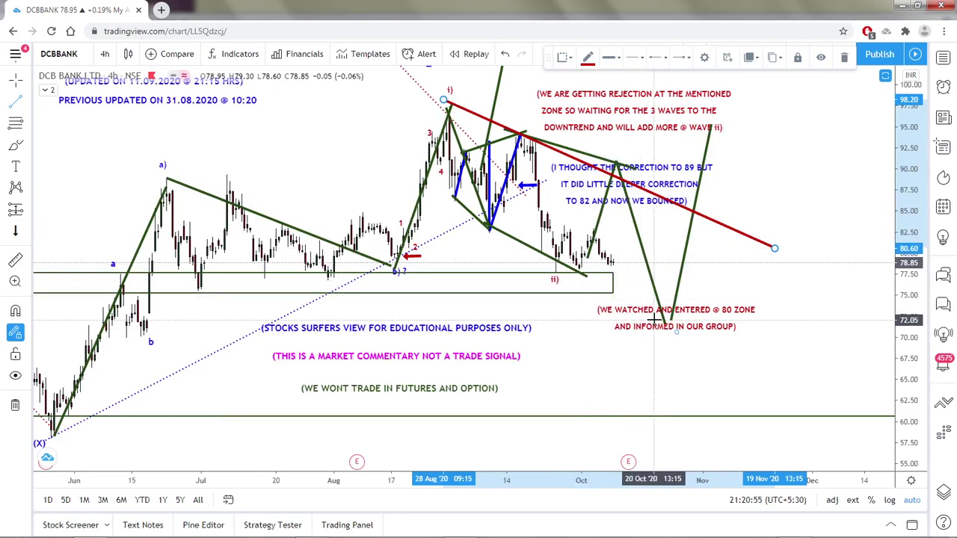
pyautogui.scroll(-2, 653, 320)
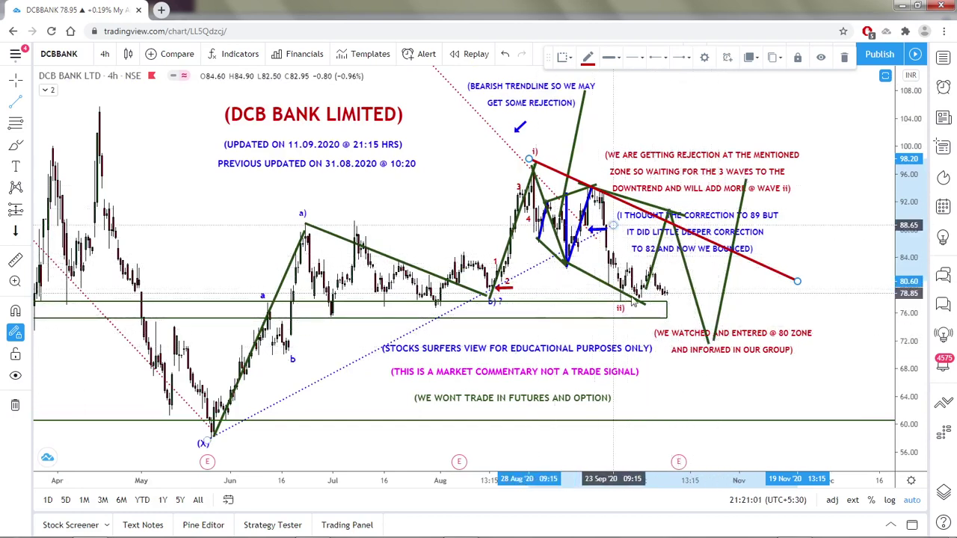
# - Switch the chart to SBIN (State Bank of India) on NSE and set its timeframe to 1 hour
pyautogui.click(59, 53)
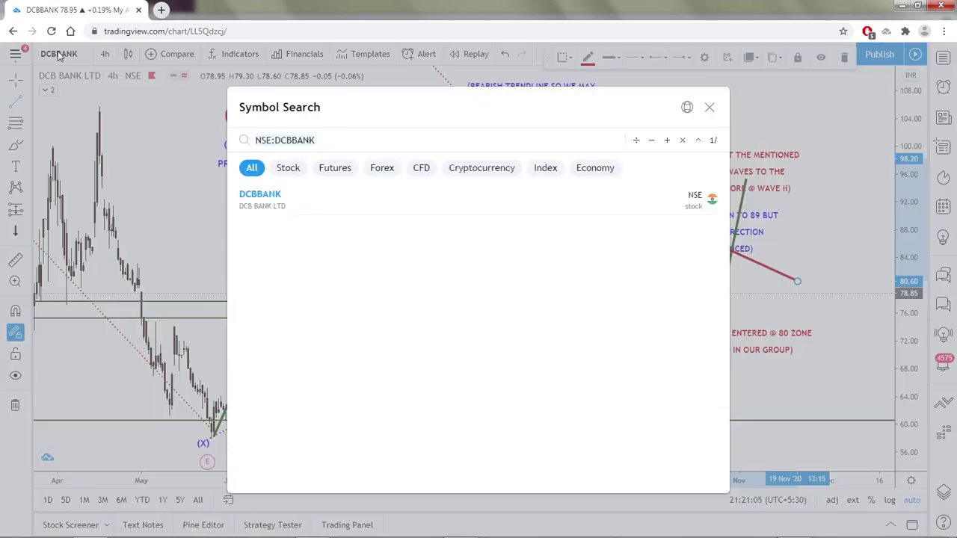
pyautogui.write('I')
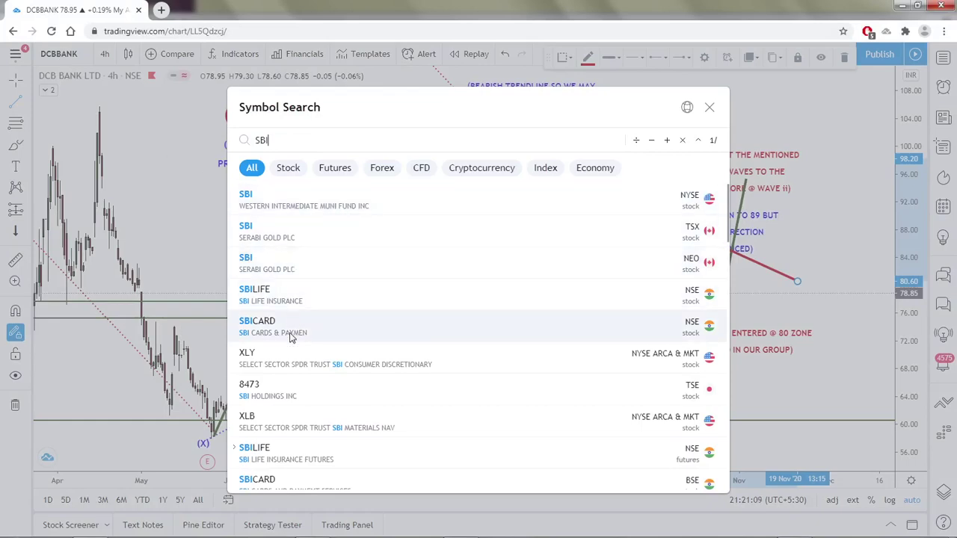
pyautogui.scroll(-1, 278, 369)
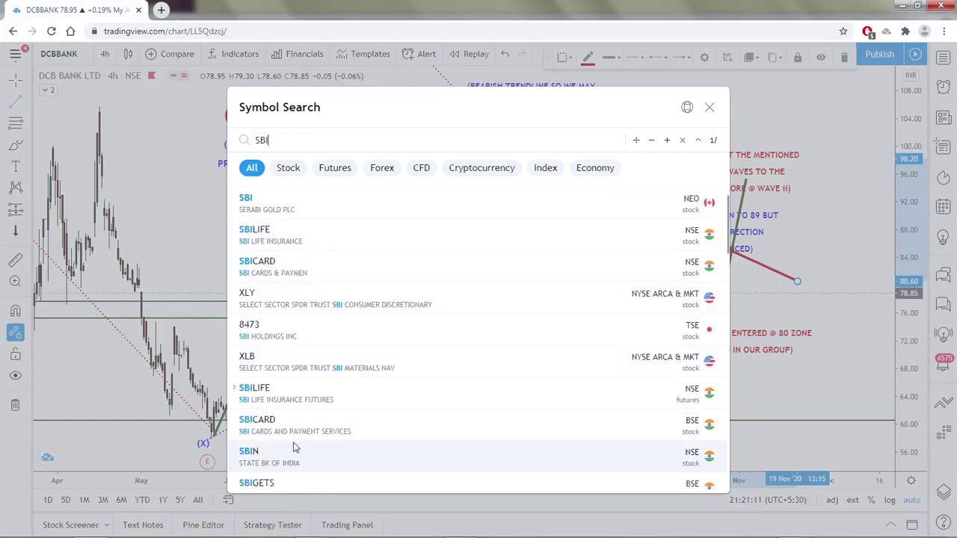
pyautogui.click(275, 461)
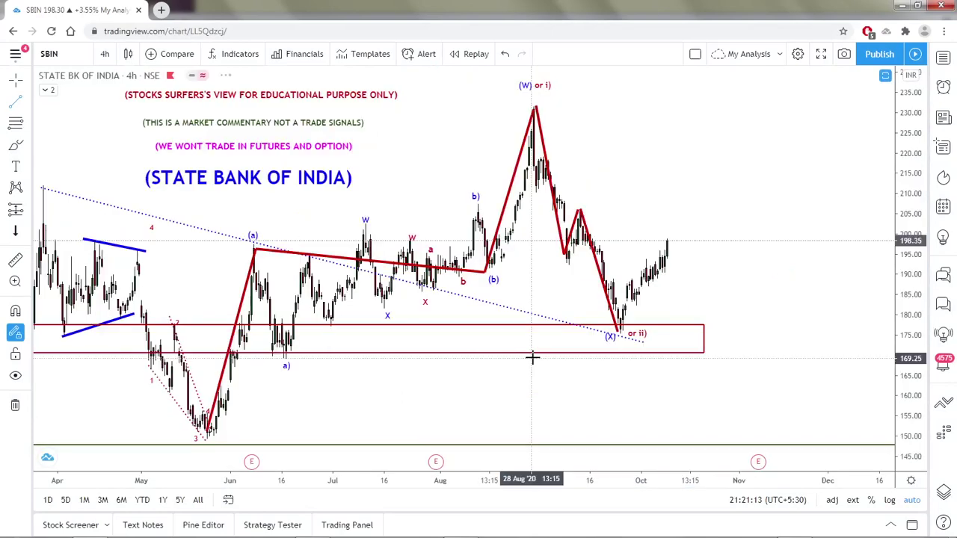
pyautogui.scroll(-1, 379, 409)
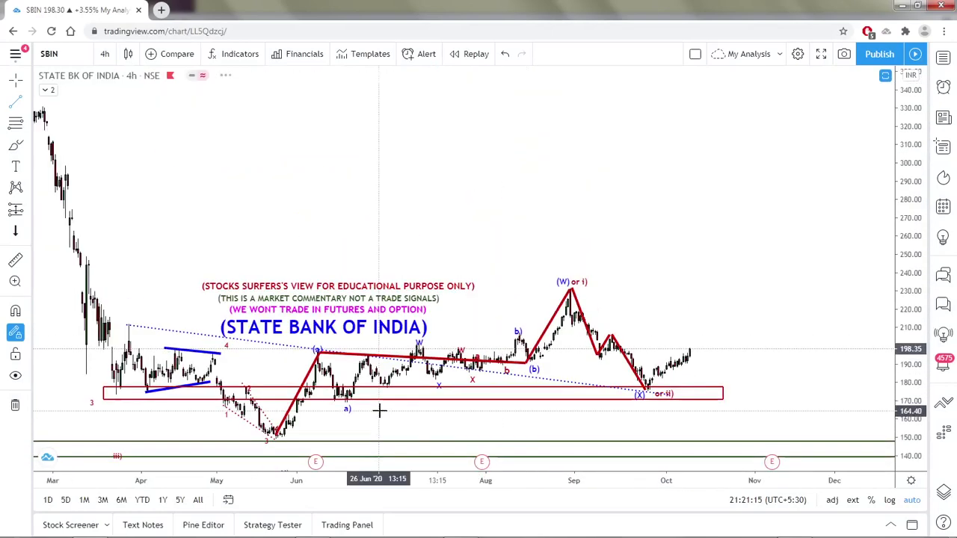
pyautogui.scroll(2, 604, 284)
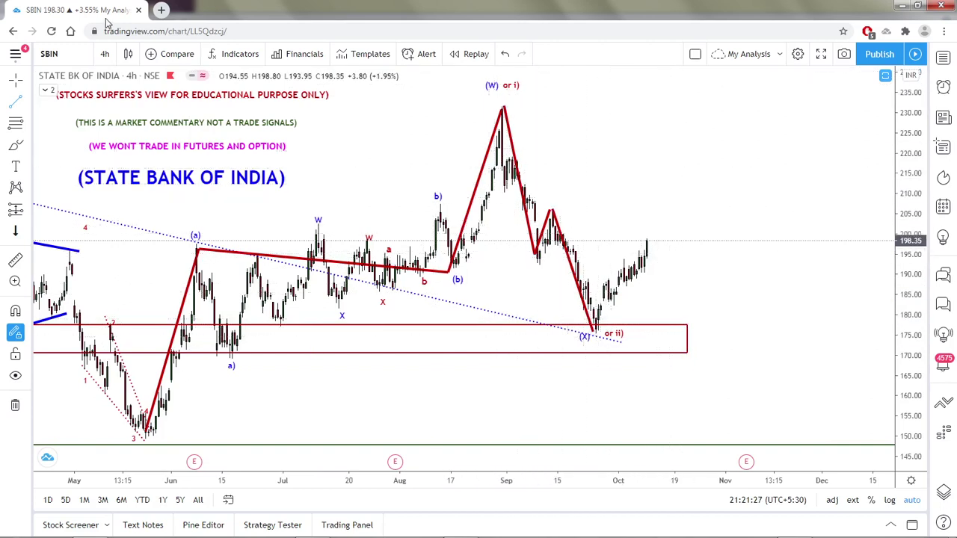
pyautogui.click(104, 56)
pyautogui.click(119, 249)
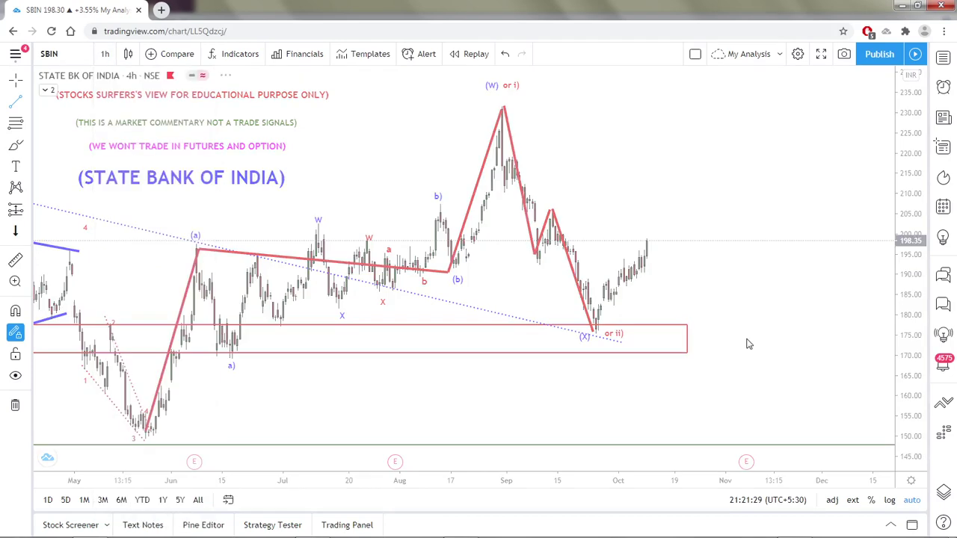
# - Trace SBIN's hourly rise from the late-September 2020 low near 176 with red zigzag trendlines through about 182.45, 194.15 and 195.35 to about 190
pyautogui.scroll(3, 415, 383)
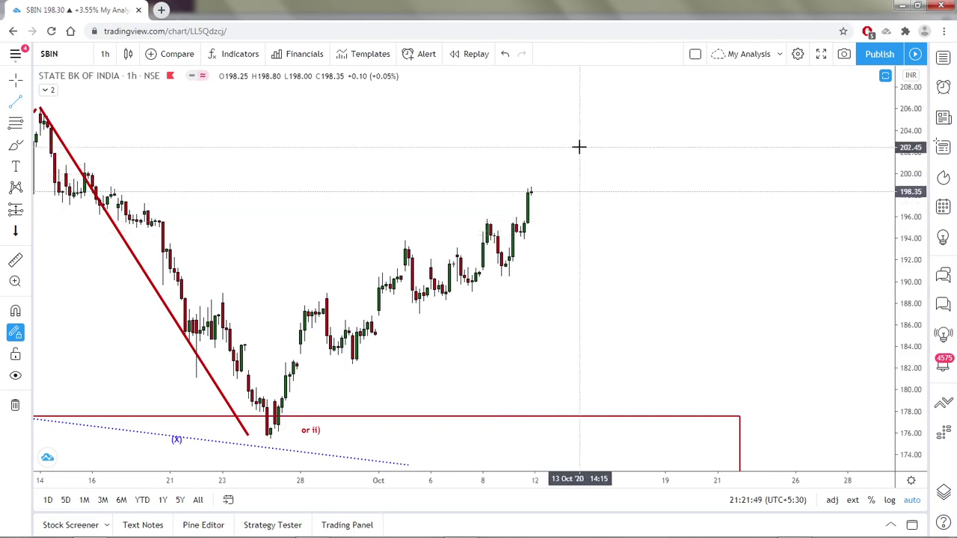
pyautogui.scroll(-1, 579, 146)
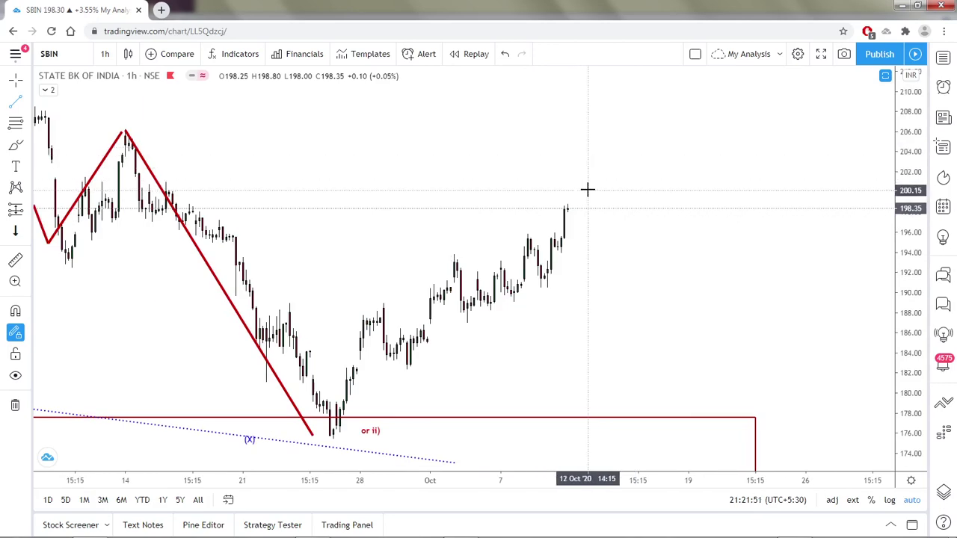
pyautogui.scroll(-2, 586, 190)
pyautogui.scroll(-1, 587, 189)
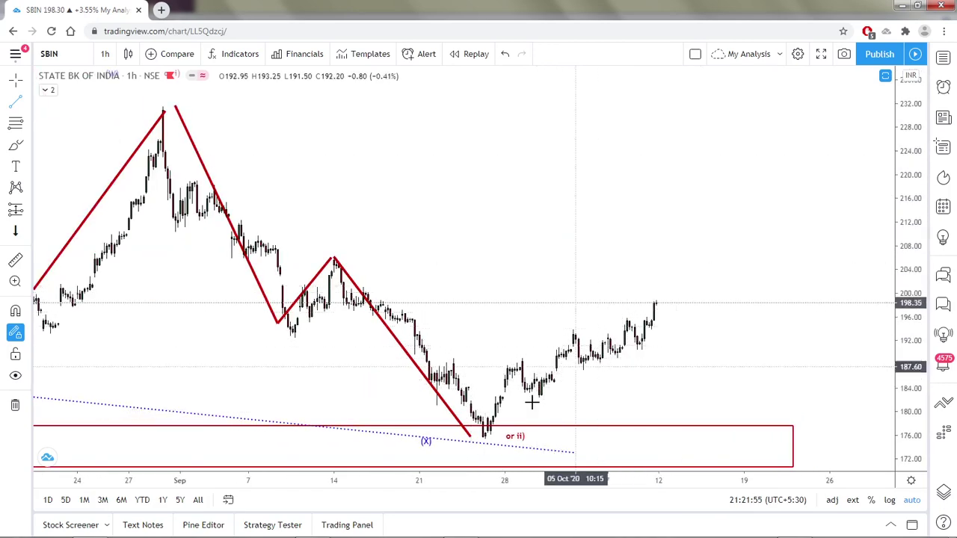
pyautogui.scroll(2, 520, 411)
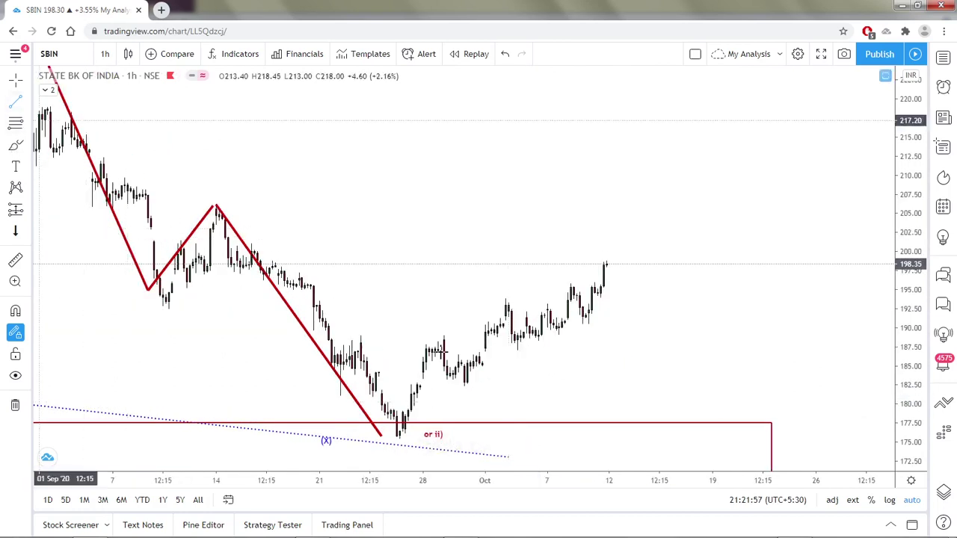
pyautogui.moveTo(402, 432)
pyautogui.mouseDown()
pyautogui.moveTo(438, 340)
pyautogui.moveTo(469, 385)
pyautogui.moveTo(503, 297)
pyautogui.mouseUp()
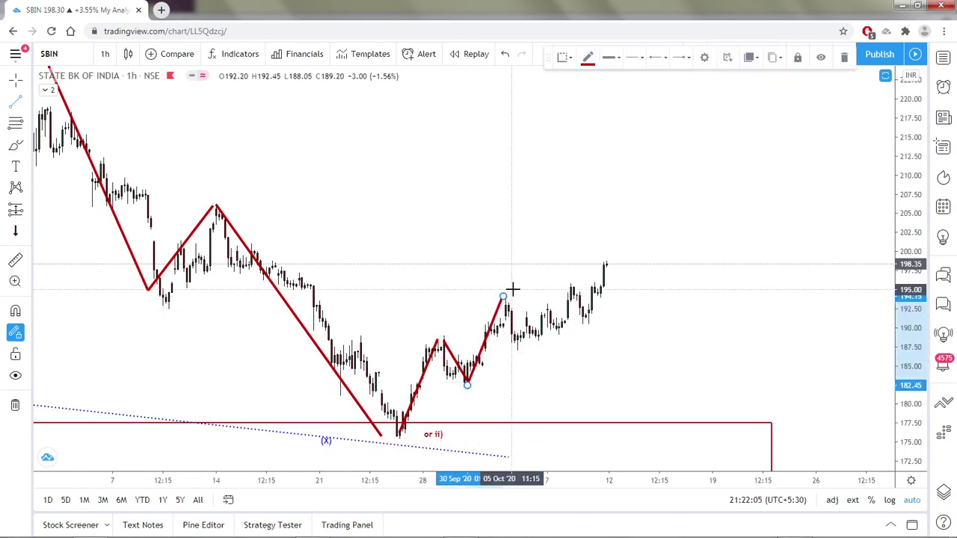
pyautogui.scroll(2, 513, 289)
pyautogui.moveTo(423, 232)
pyautogui.mouseDown()
pyautogui.moveTo(452, 297)
pyautogui.moveTo(442, 313)
pyautogui.moveTo(502, 222)
pyautogui.moveTo(527, 282)
pyautogui.mouseUp()
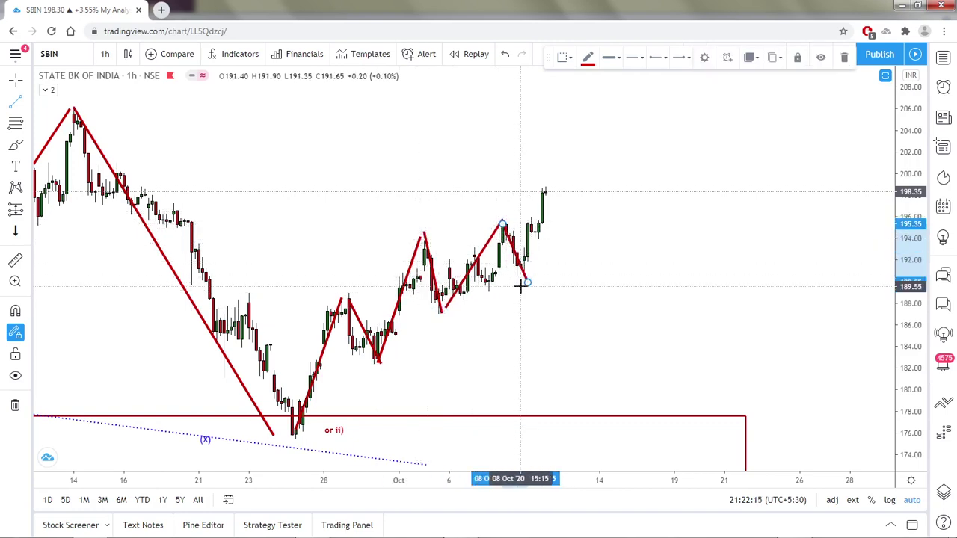
# - Draw a red projected zigzag from SBIN's latest high down to 195.35, up to about 206.75, down to 205.20 and up to 209.20
pyautogui.moveTo(527, 282)
pyautogui.mouseDown()
pyautogui.moveTo(546, 188)
pyautogui.moveTo(565, 223)
pyautogui.moveTo(584, 99)
pyautogui.mouseUp()
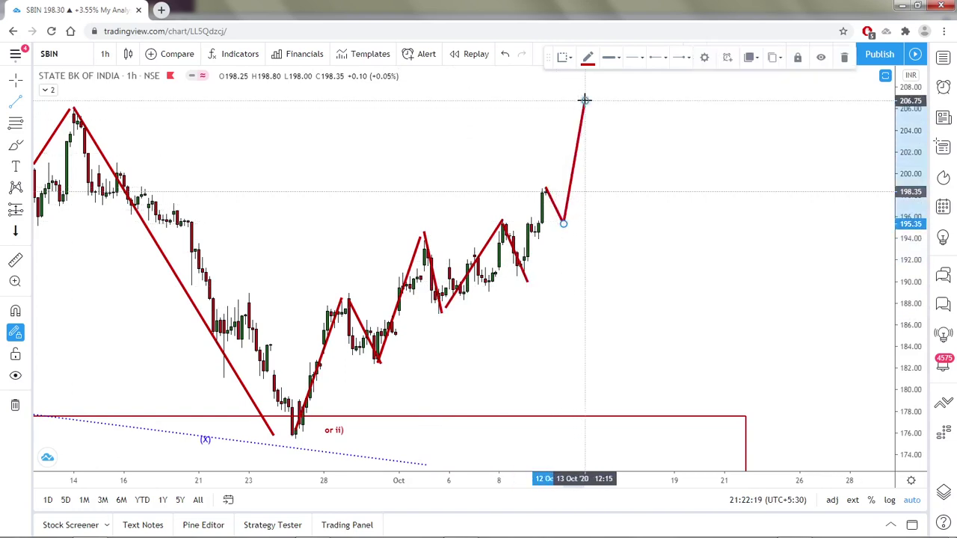
pyautogui.click(584, 99)
pyautogui.click(596, 117)
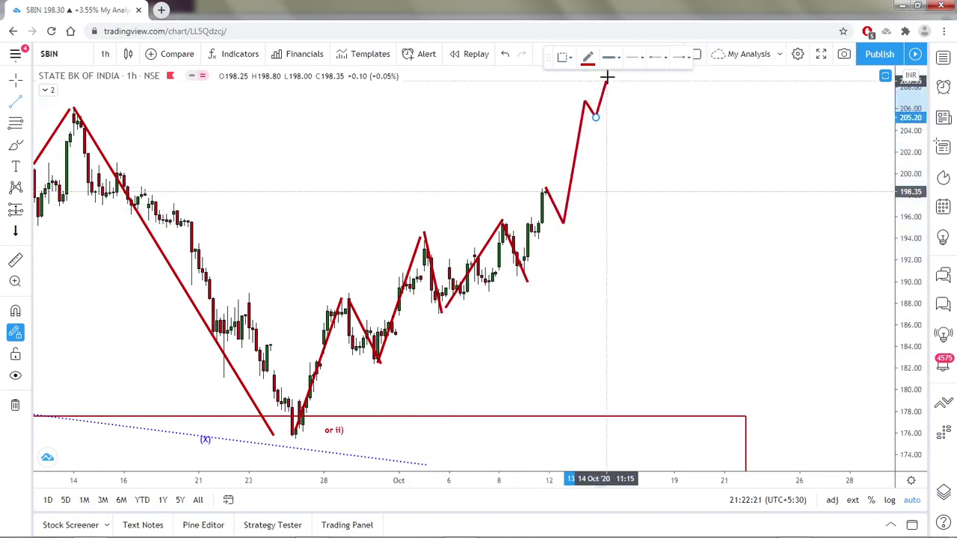
pyautogui.doubleClick(604, 75)
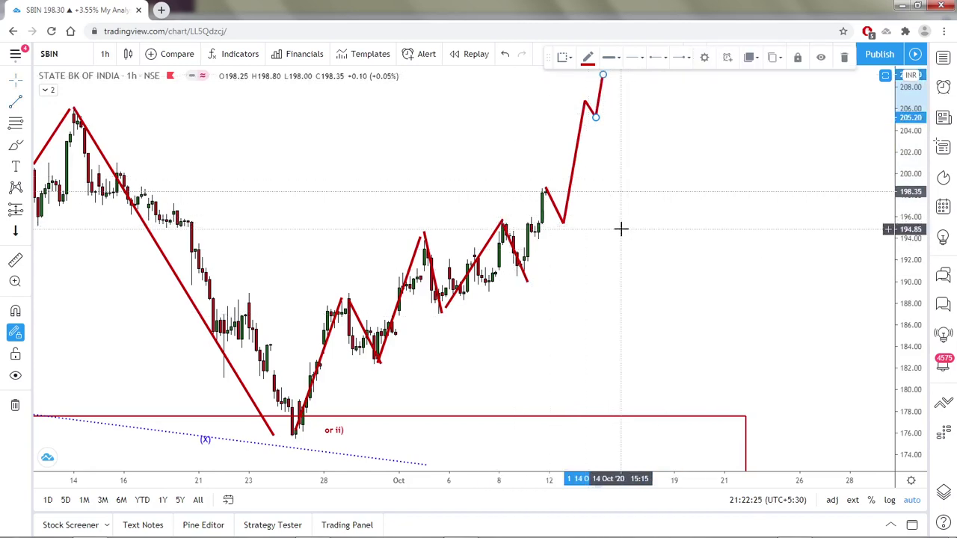
# - Deselect the new lines and examine SBIN's projected rise against the (W) or i) and (X) or ii) waves and the earlier price history
pyautogui.scroll(-2, 635, 234)
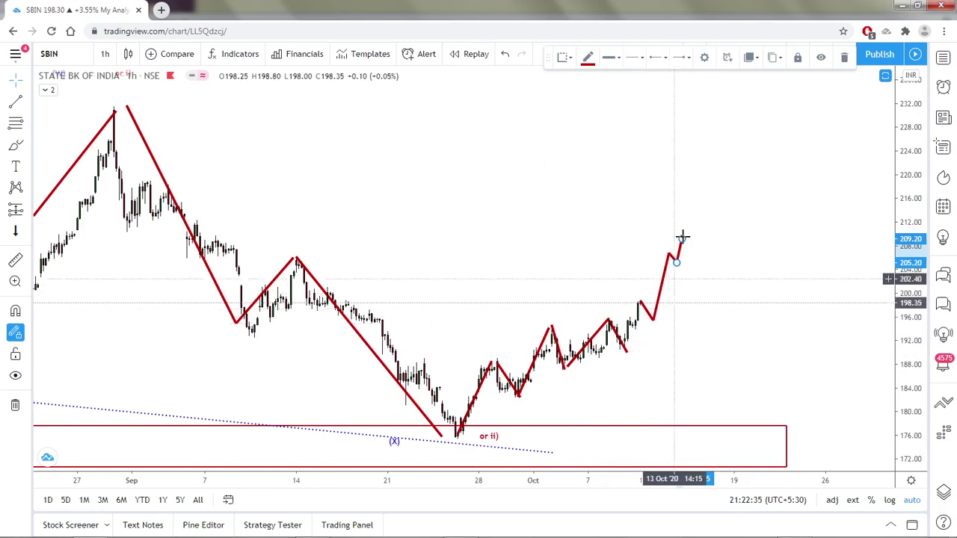
pyautogui.scroll(-2, 691, 209)
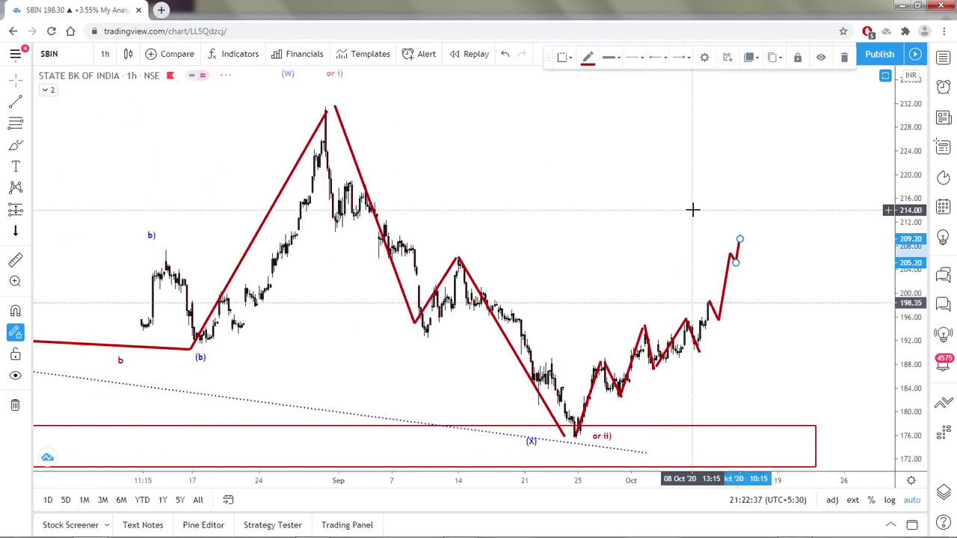
pyautogui.scroll(-1, 486, 249)
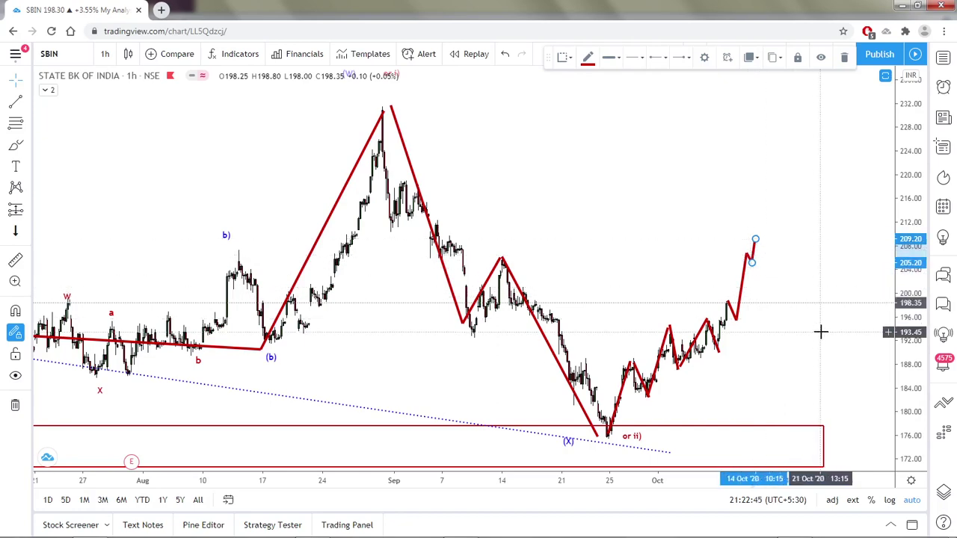
pyautogui.scroll(-2, 826, 108)
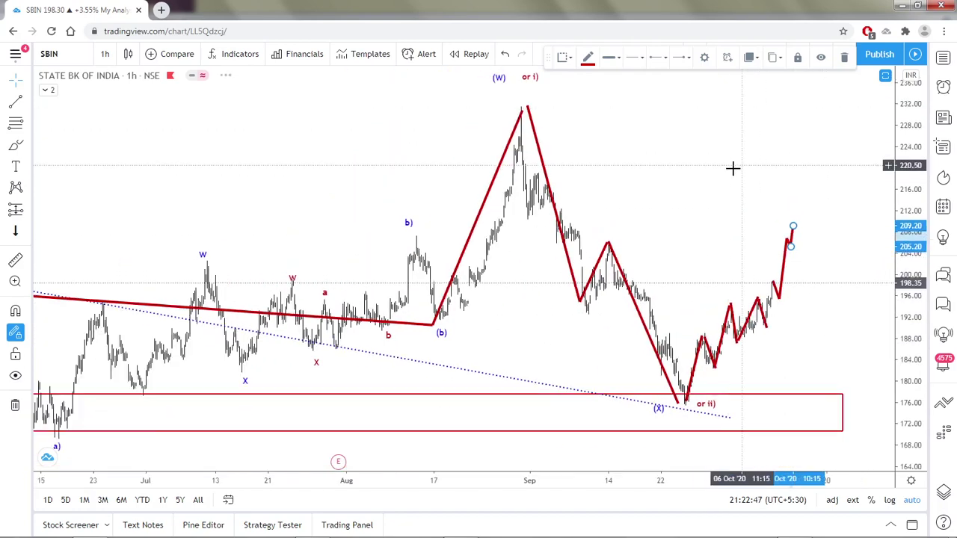
pyautogui.rightClick(684, 169)
pyautogui.moveTo(642, 167); pyautogui.dragTo(491, 181)
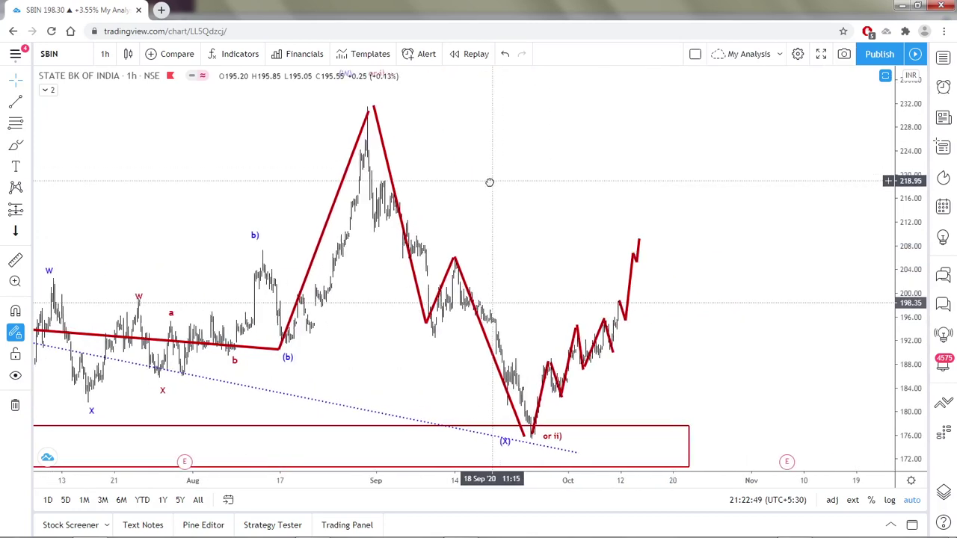
pyautogui.hscroll(-5, 399, 180)
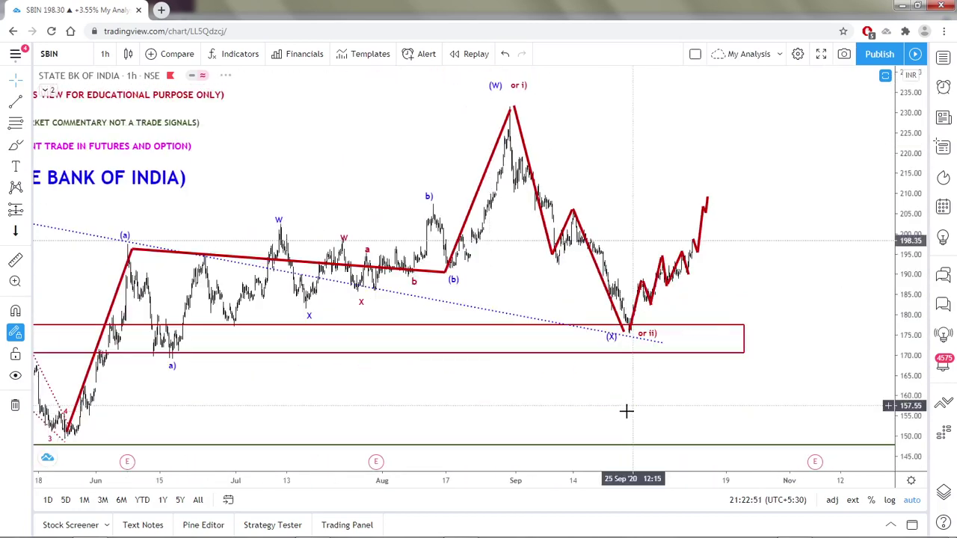
pyautogui.hscroll(5, 632, 391)
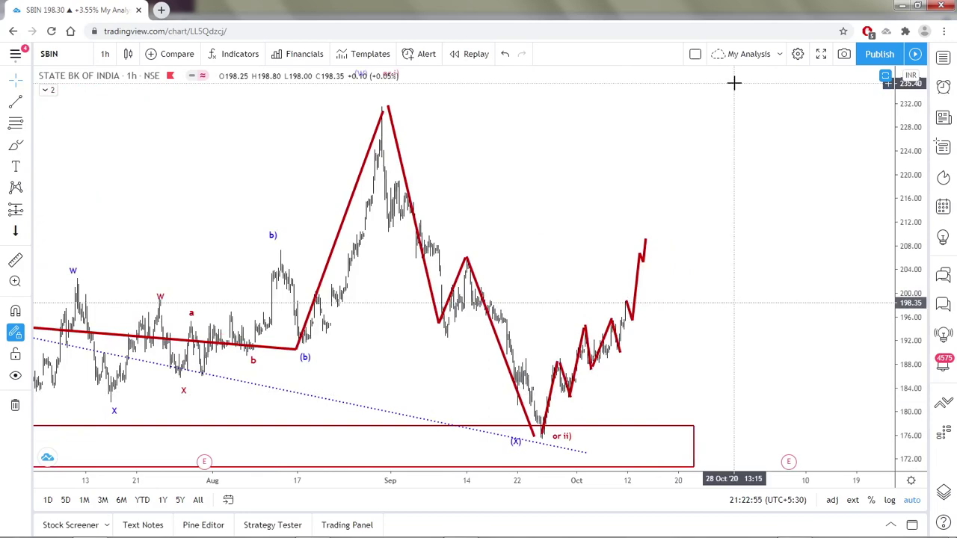
pyautogui.hscroll(8, 734, 83)
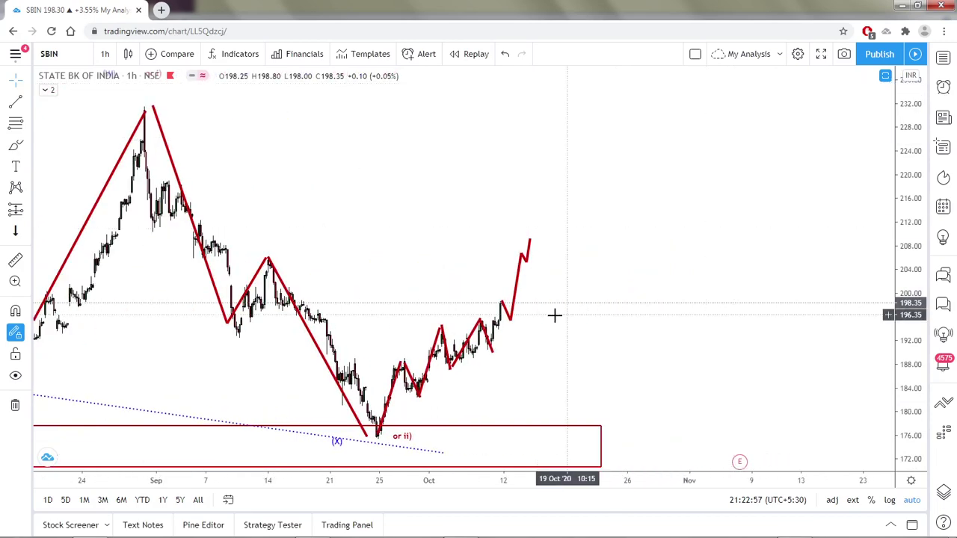
pyautogui.hscroll(-7, 580, 164)
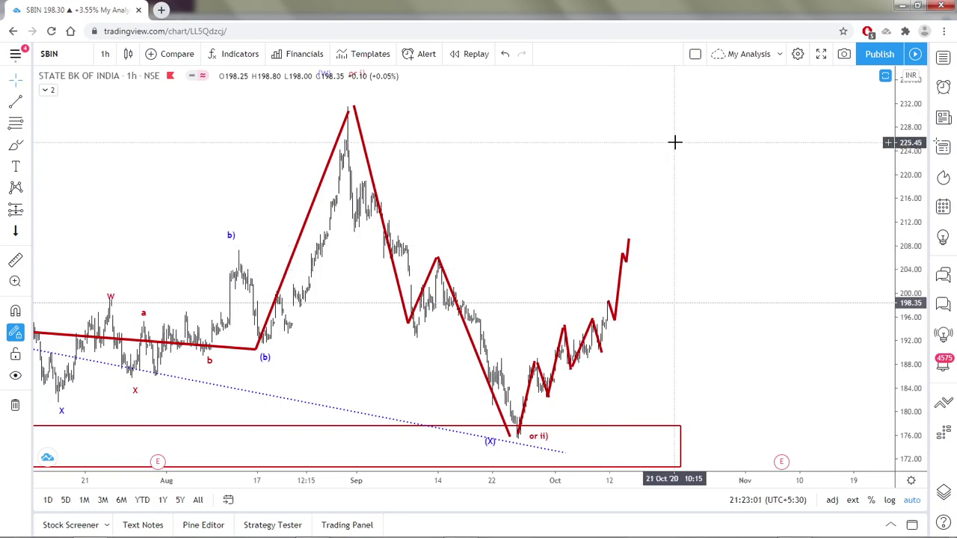
pyautogui.hscroll(6, 594, 359)
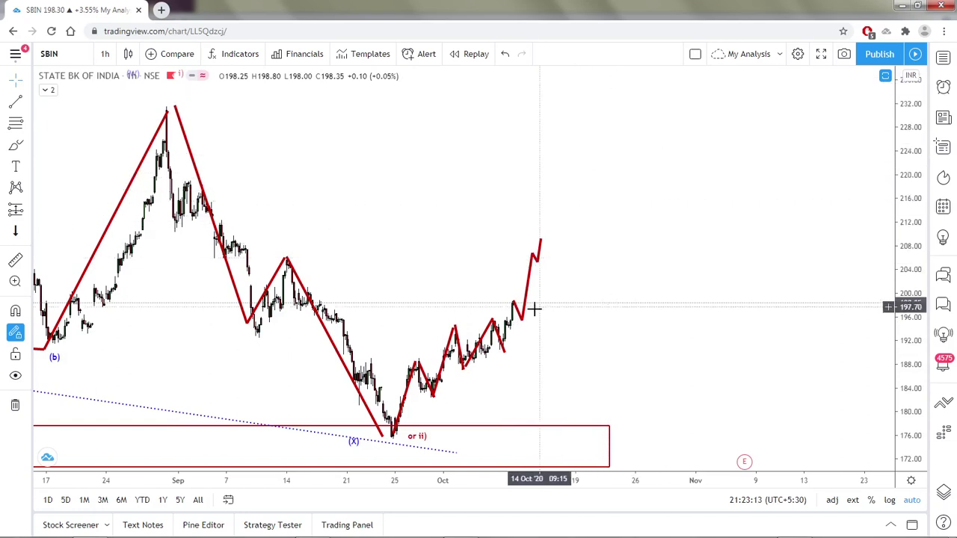
pyautogui.scroll(-1, 530, 317)
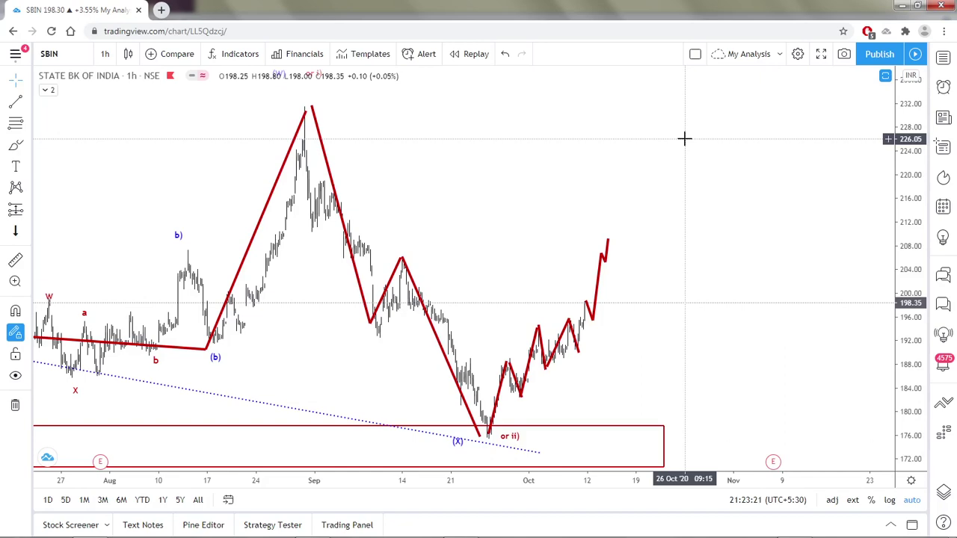
pyautogui.scroll(-1, 683, 138)
pyautogui.scroll(-2, 454, 291)
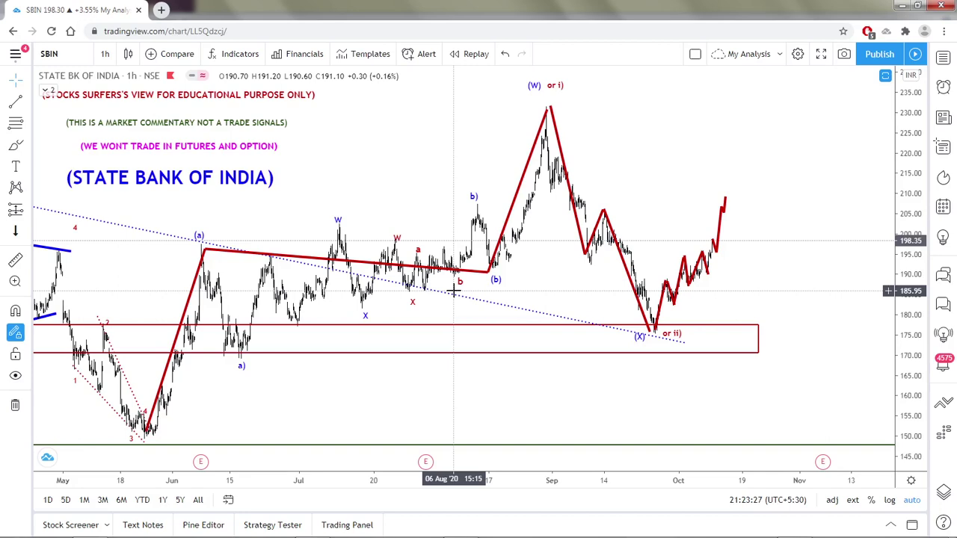
# - Search for ICICI and switch the chart to ICICIBANK on NSE
pyautogui.click(65, 62)
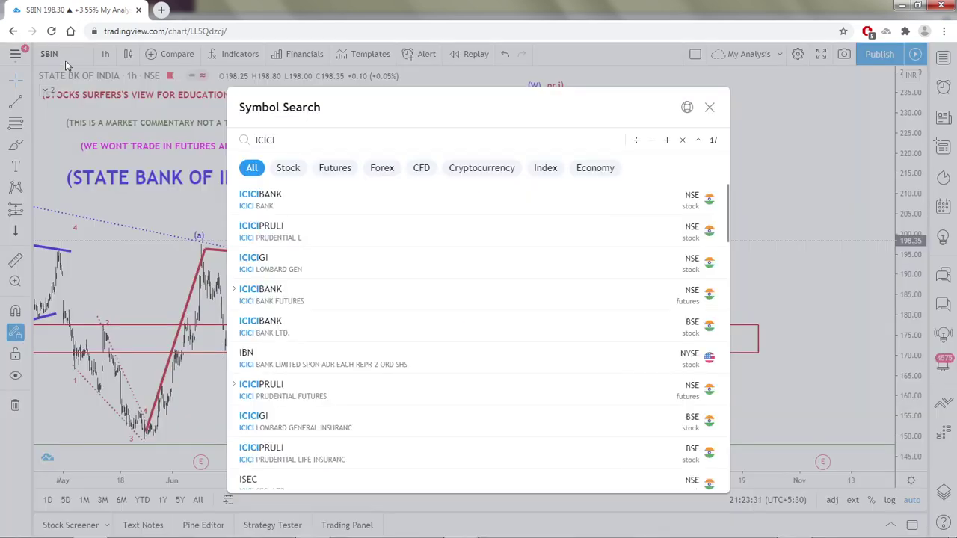
pyautogui.click(413, 223)
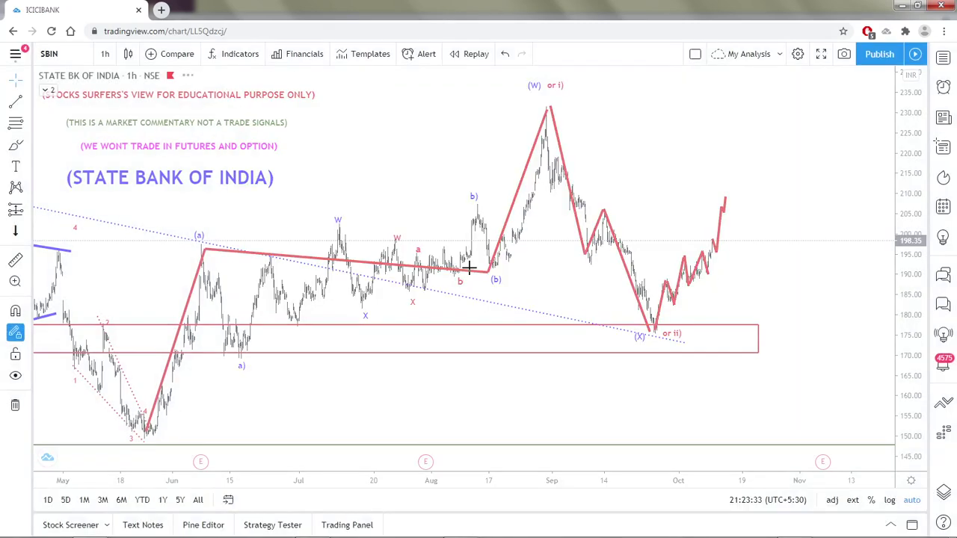
# - Examine ICICI Bank's wave labels, notes and green and red projection lines against the price move from the late-September low on the hourly chart
pyautogui.scroll(5, 753, 348)
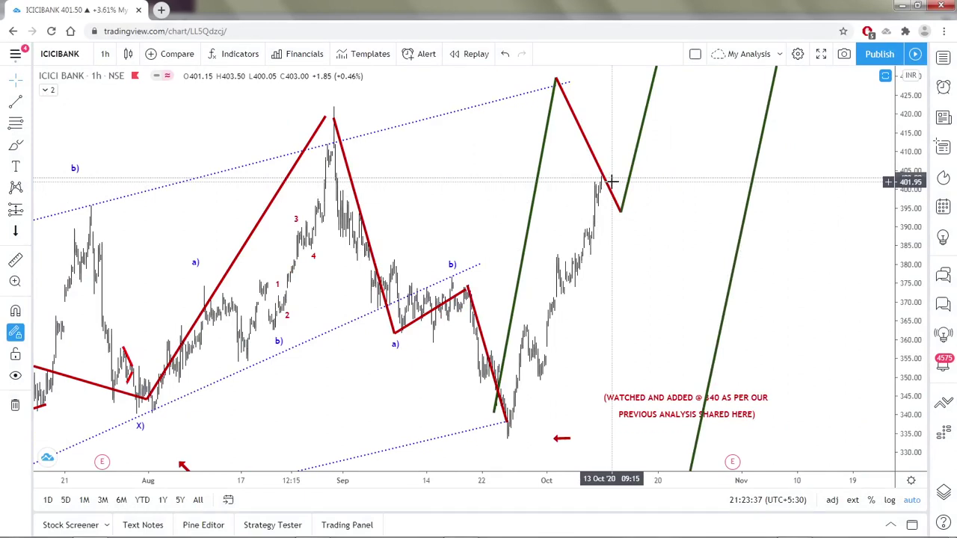
pyautogui.scroll(-3, 611, 182)
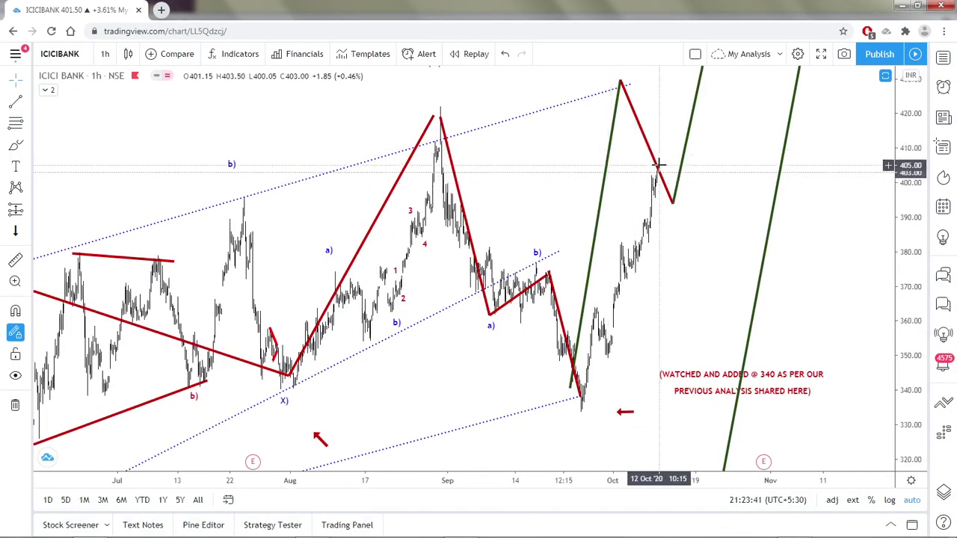
pyautogui.scroll(2, 568, 185)
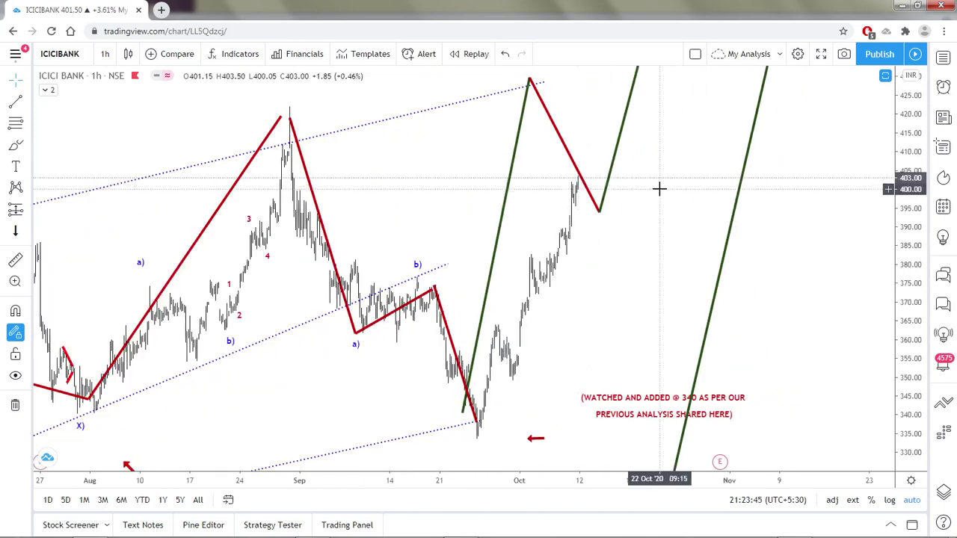
pyautogui.scroll(-2, 660, 188)
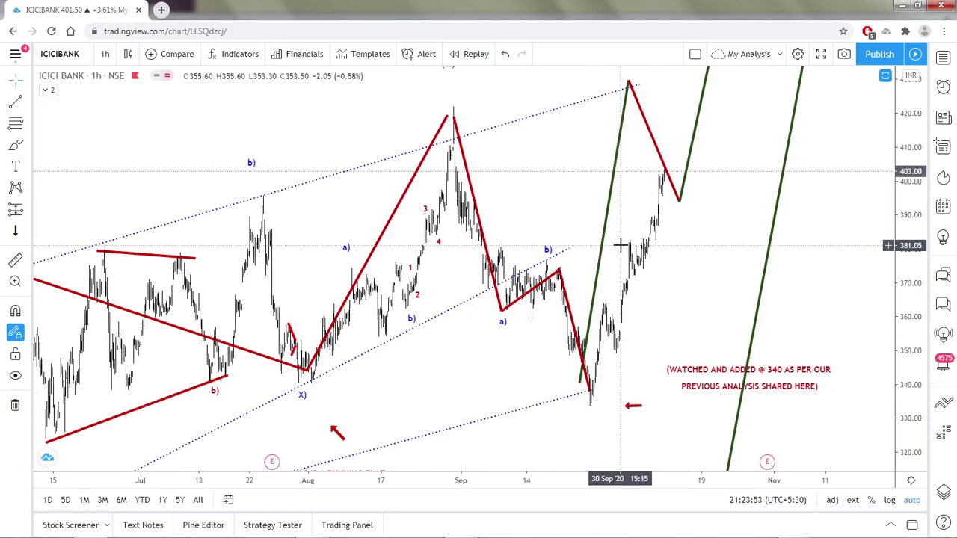
pyautogui.scroll(1, 596, 257)
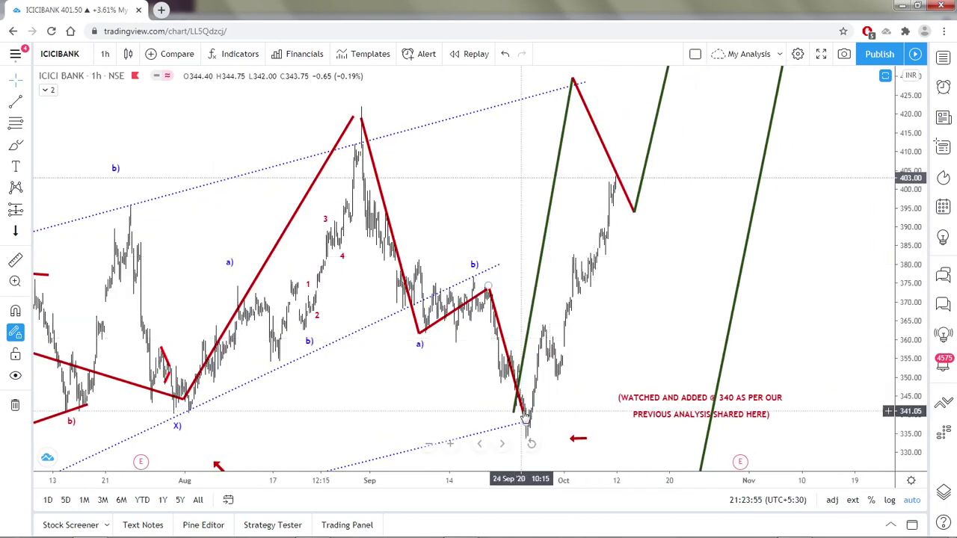
pyautogui.moveTo(591, 273); pyautogui.dragTo(480, 303)
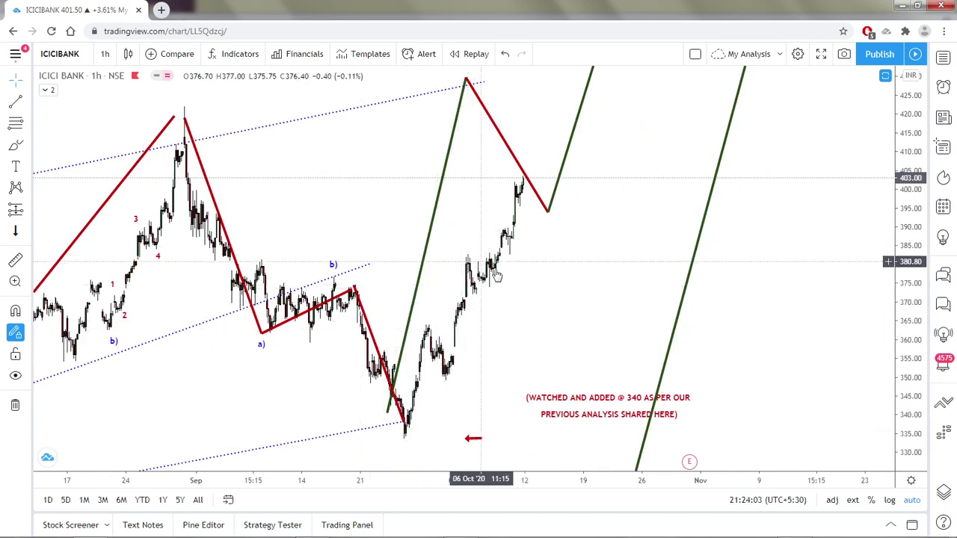
pyautogui.scroll(-5, 506, 301)
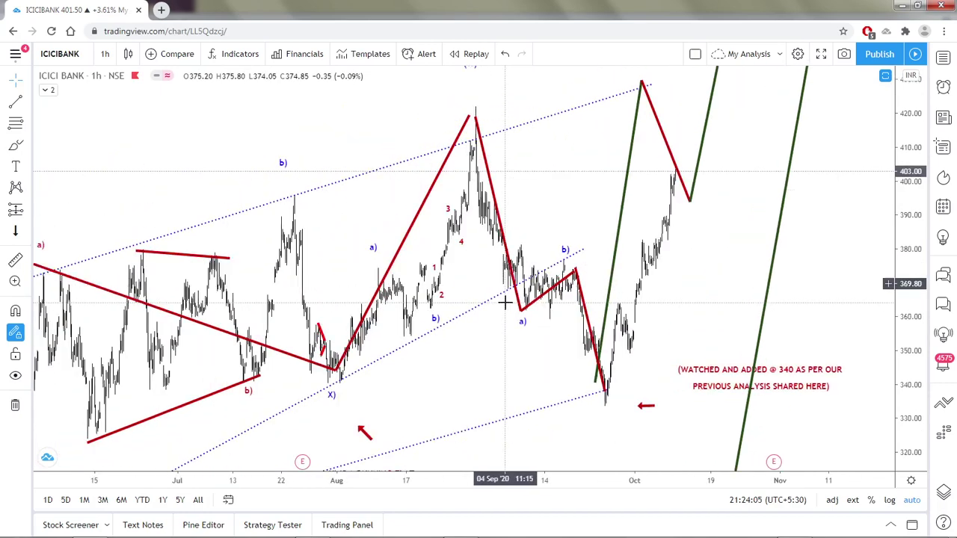
pyautogui.scroll(-3, 506, 301)
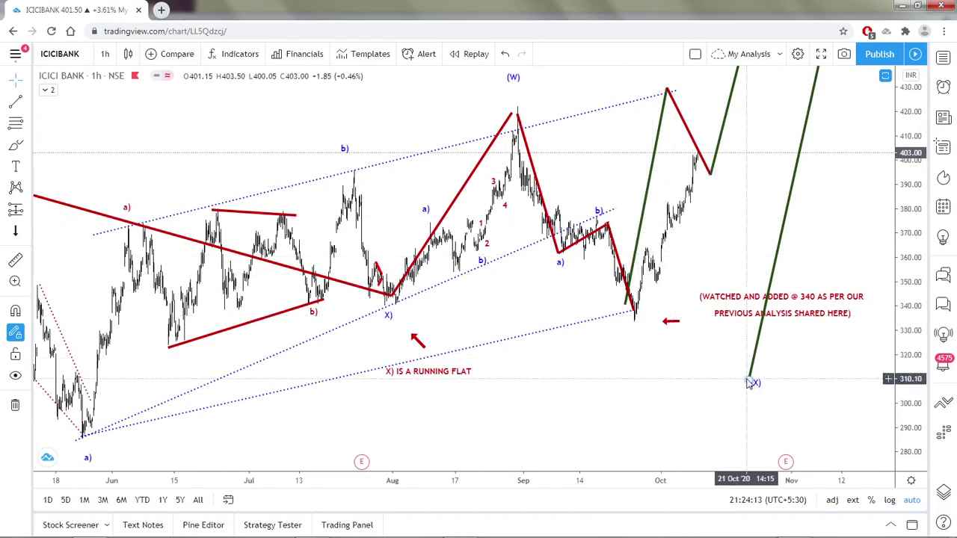
pyautogui.scroll(-5, 712, 347)
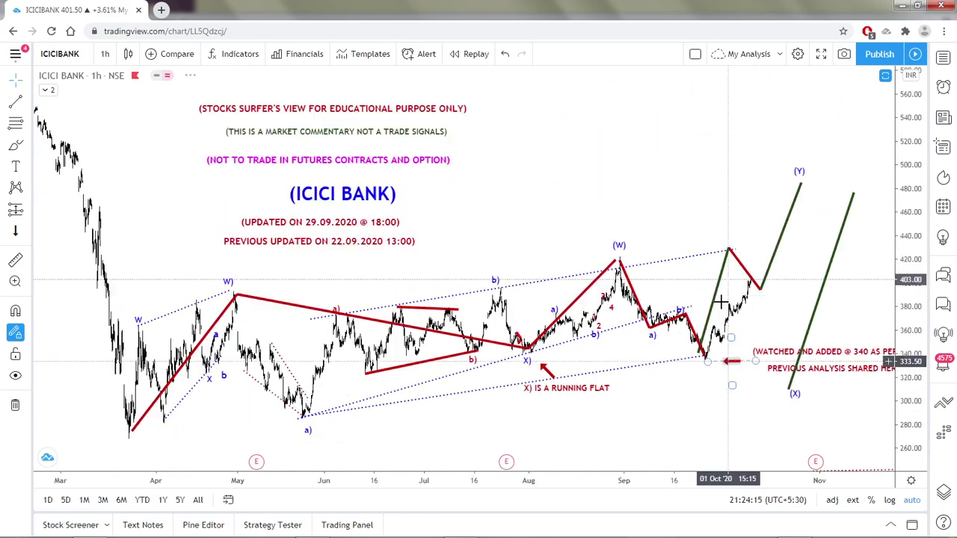
pyautogui.scroll(5, 707, 314)
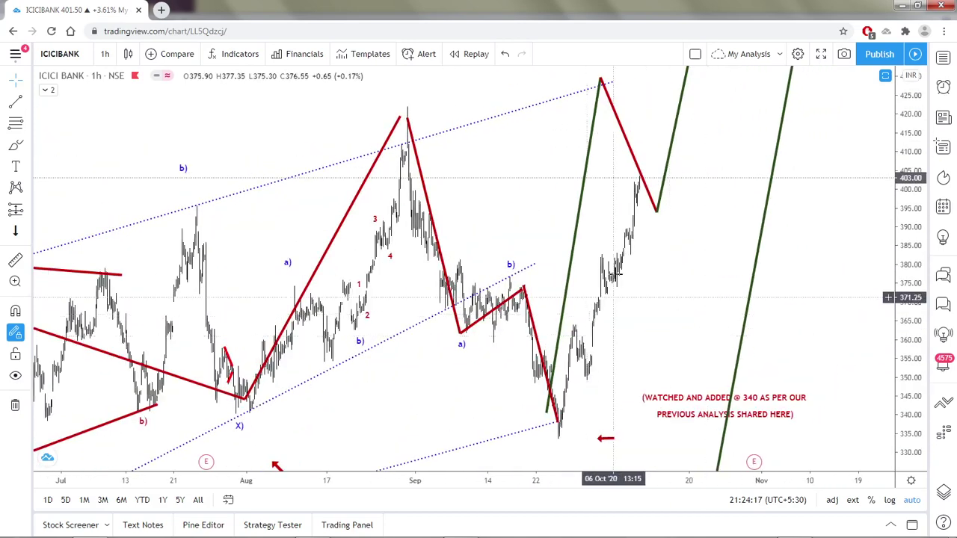
pyautogui.scroll(2, 606, 288)
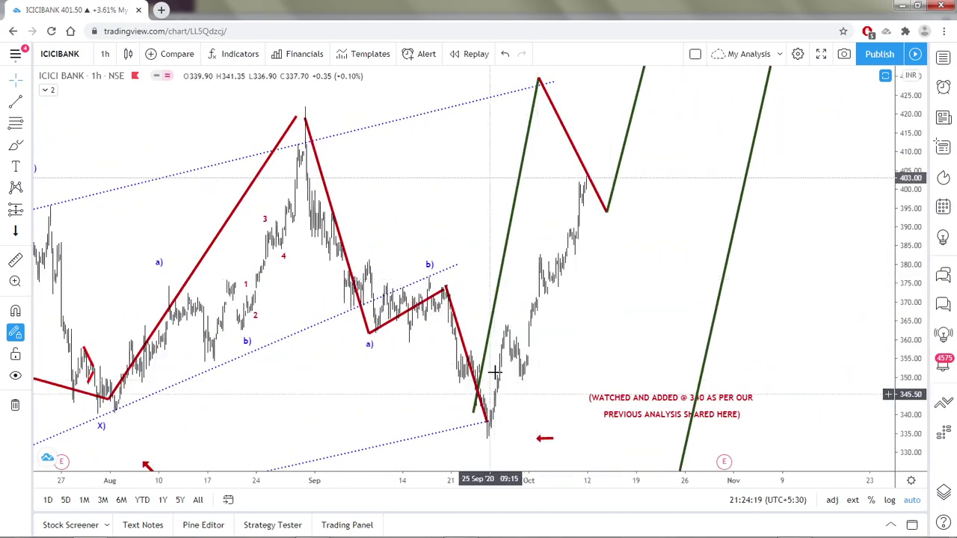
pyautogui.scroll(2, 568, 374)
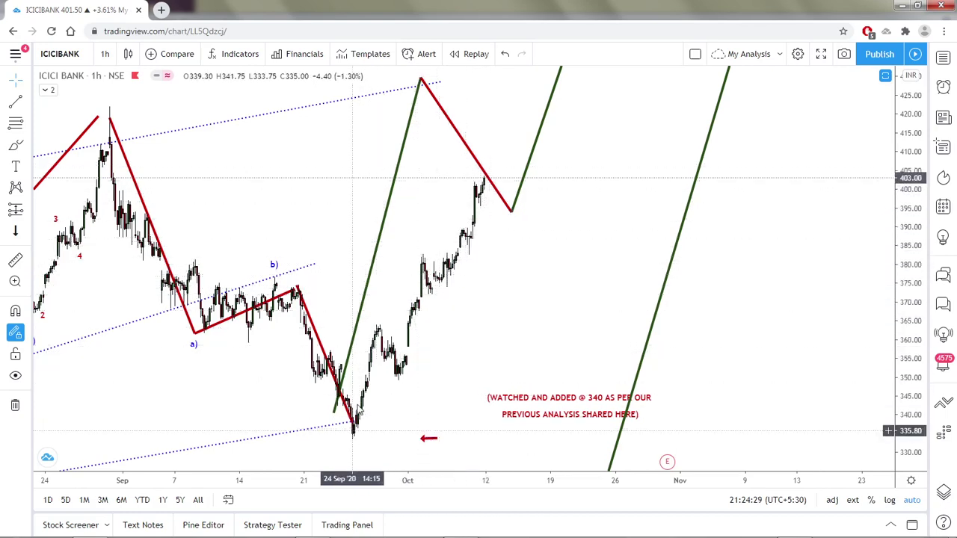
# - Examine ICICI Bank's latest rise against the red pullback line, the green (Y) projection and the earlier W), X) and (W) waves
pyautogui.scroll(-2, 493, 181)
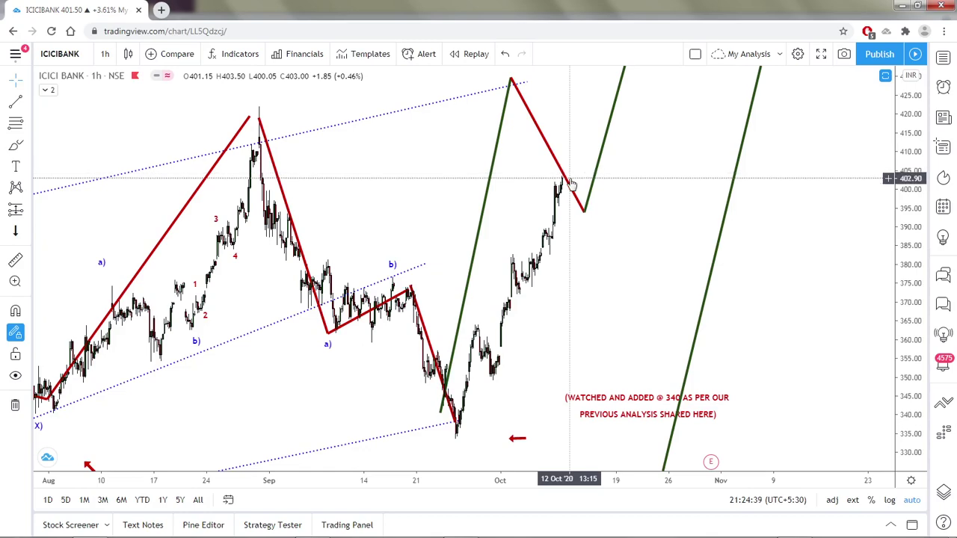
pyautogui.scroll(3, 570, 184)
pyautogui.scroll(-3, 464, 191)
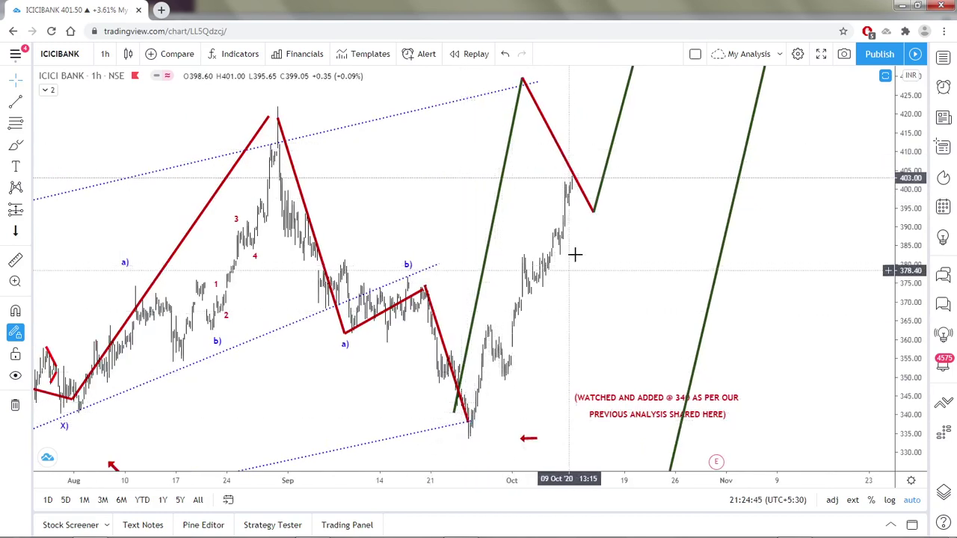
pyautogui.scroll(-2, 571, 168)
pyautogui.scroll(-1, 571, 173)
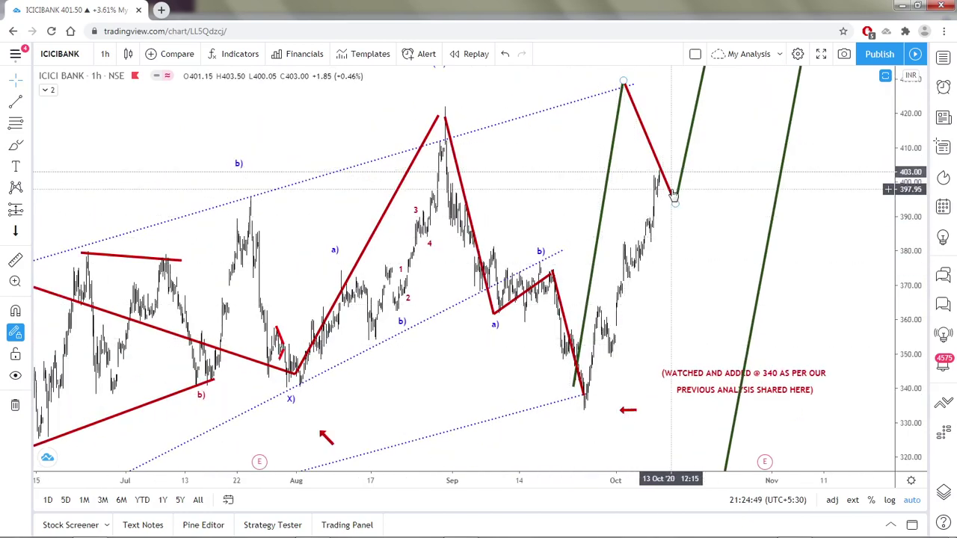
pyautogui.scroll(-2, 675, 197)
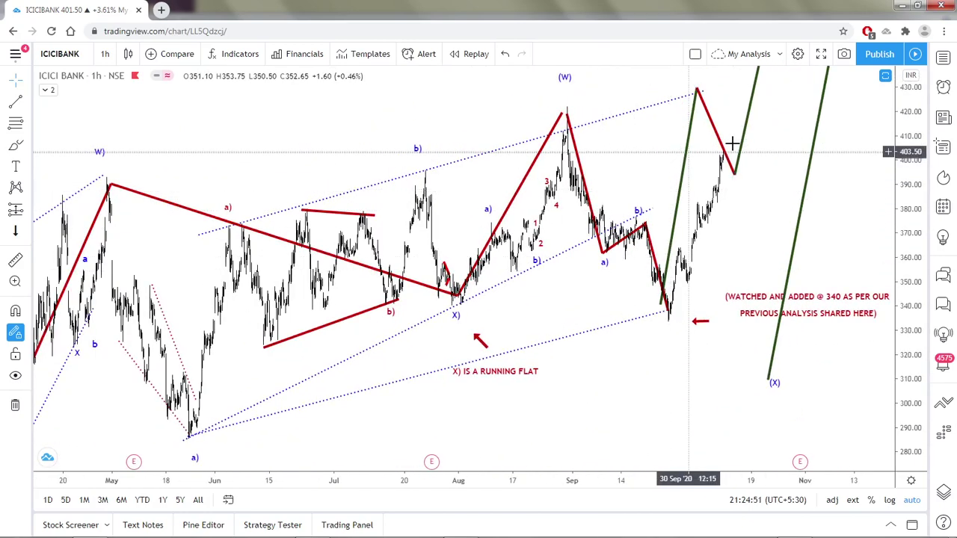
pyautogui.scroll(2, 746, 193)
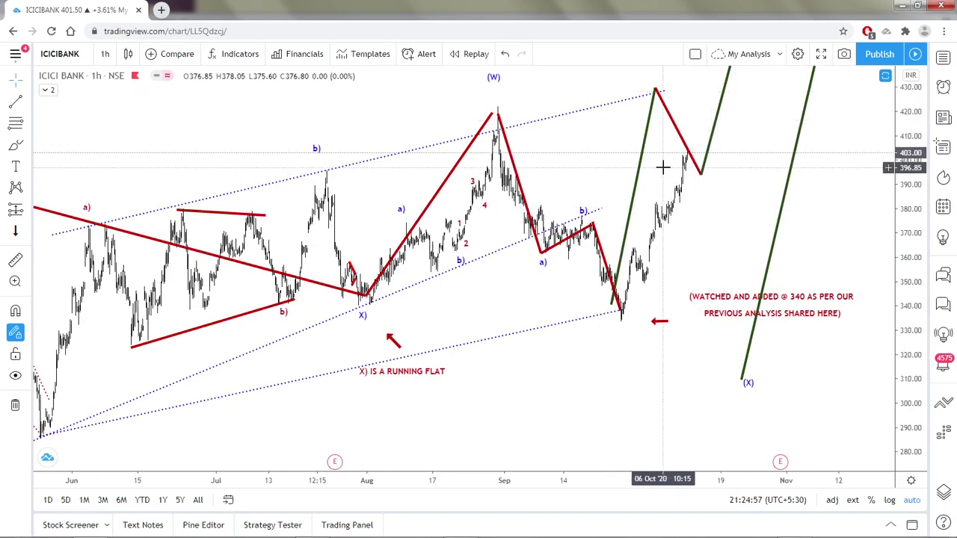
pyautogui.scroll(-2, 663, 167)
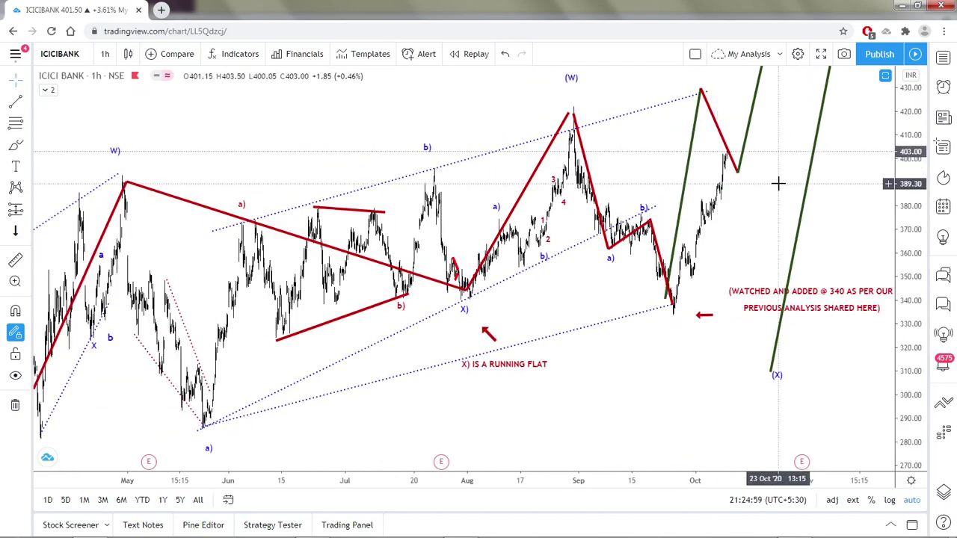
pyautogui.scroll(-3, 778, 183)
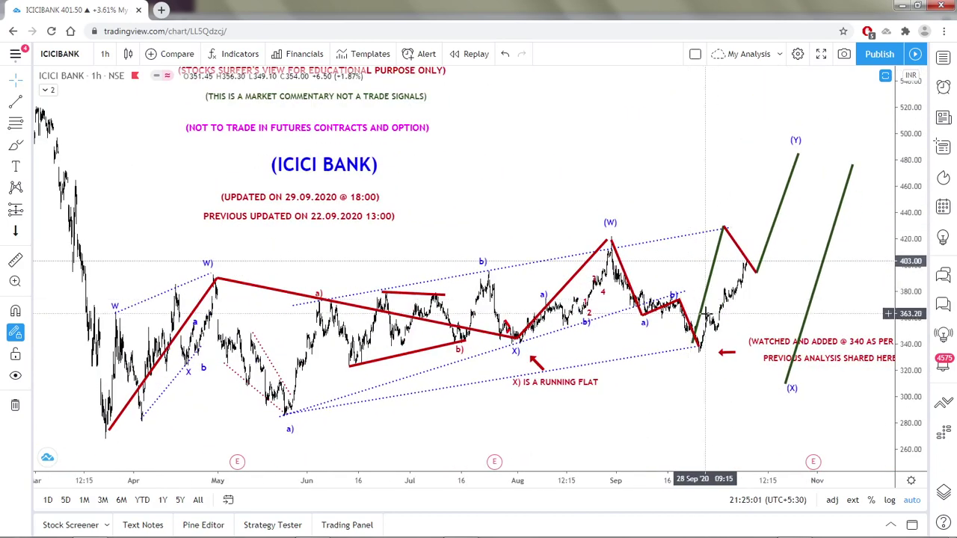
pyautogui.click(76, 56)
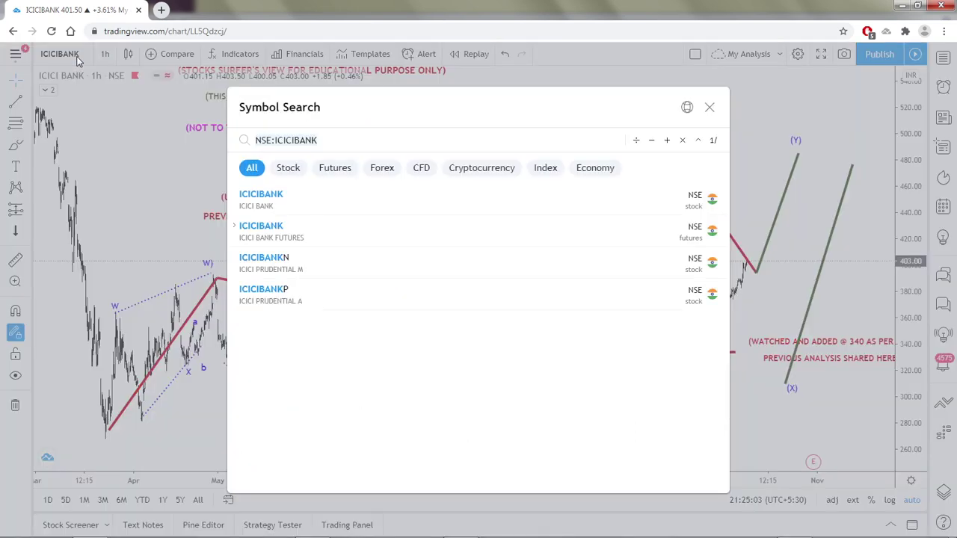
pyautogui.write('AXIS')
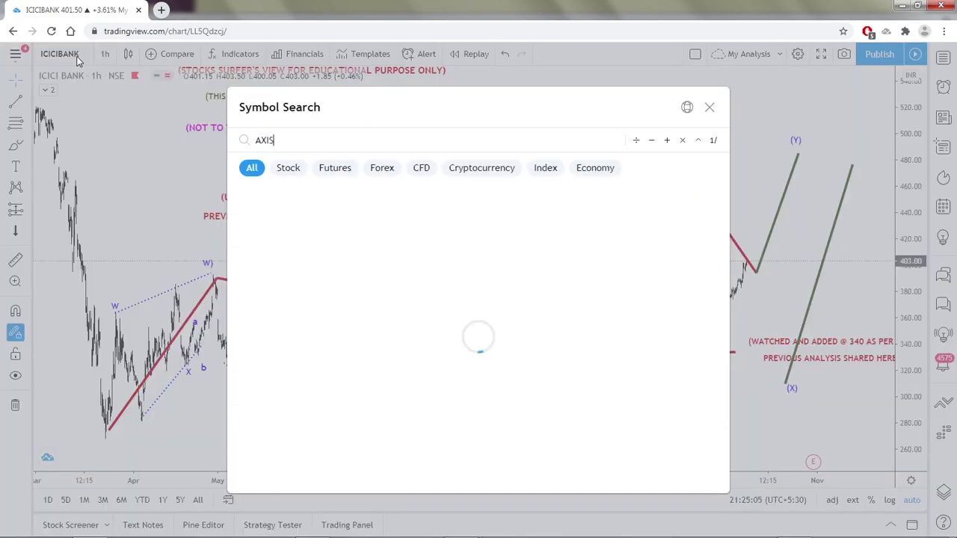
pyautogui.click(331, 200)
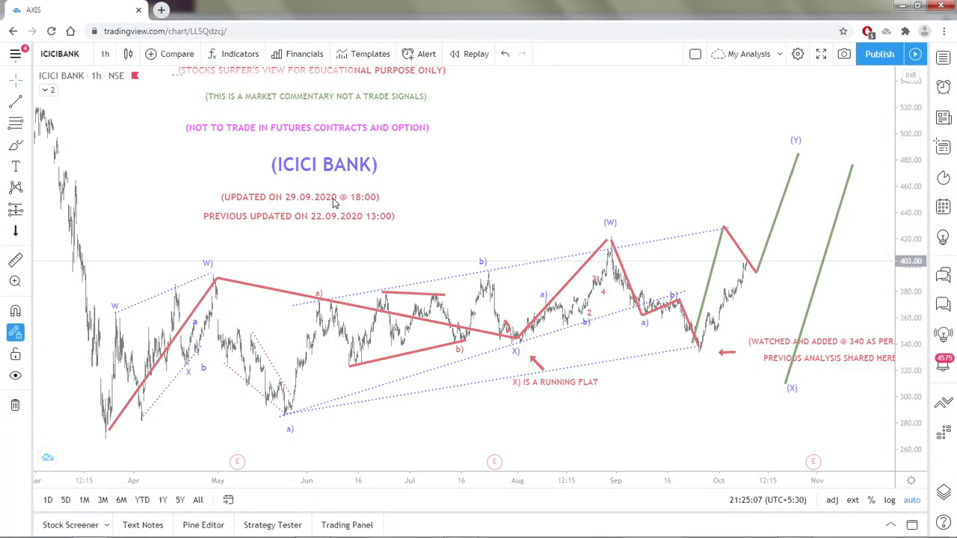
# - Search for AXIS BANK and switch the chart to AXISBANK on NSE
pyautogui.click(60, 59)
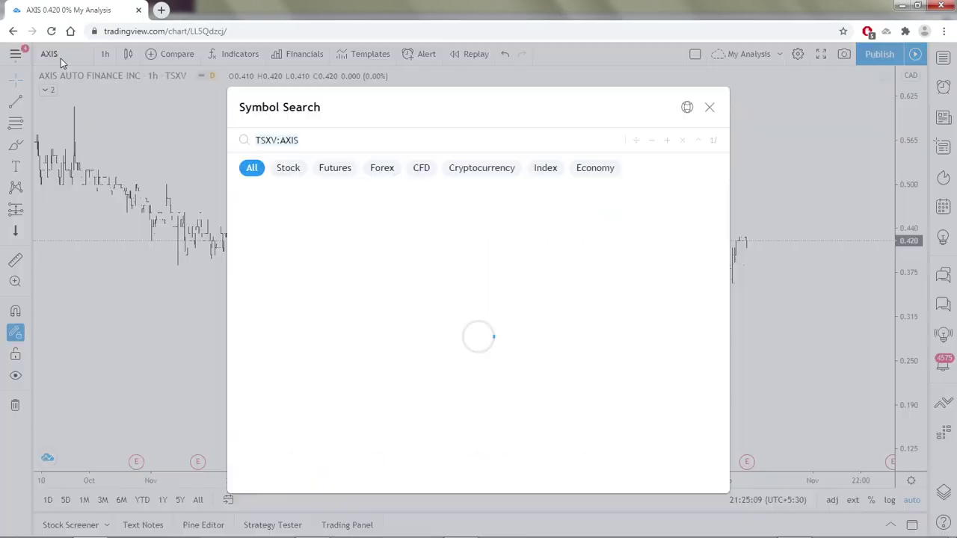
pyautogui.write('AXIS')
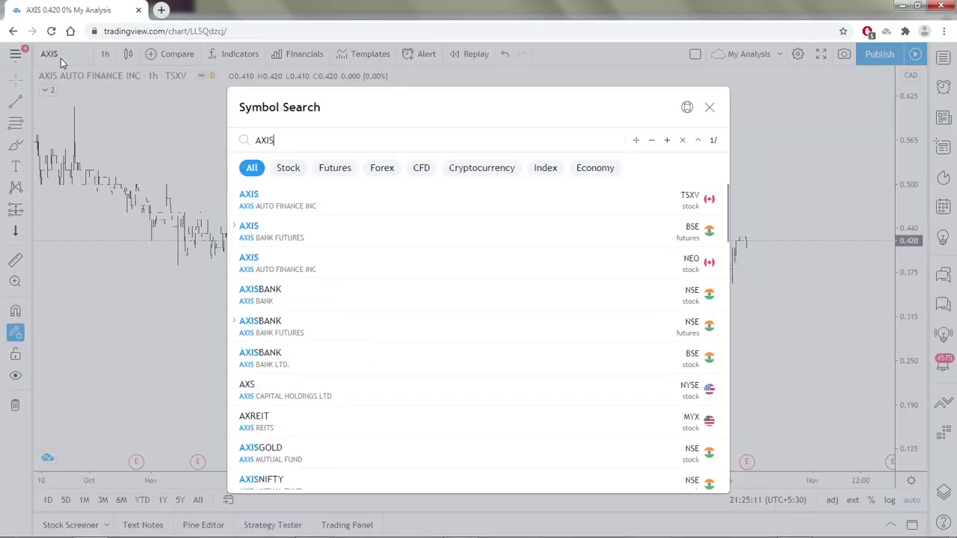
pyautogui.write(' BANK')
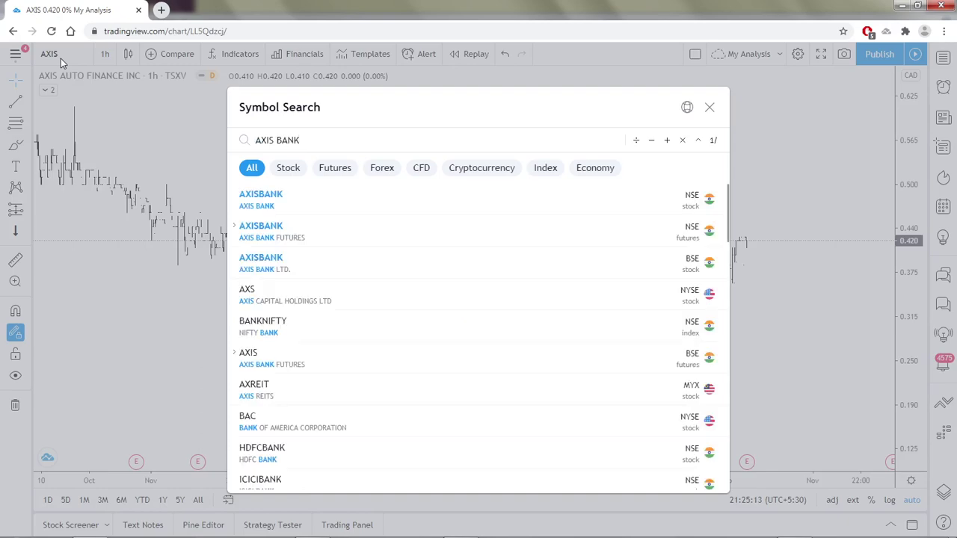
pyautogui.press('Return')
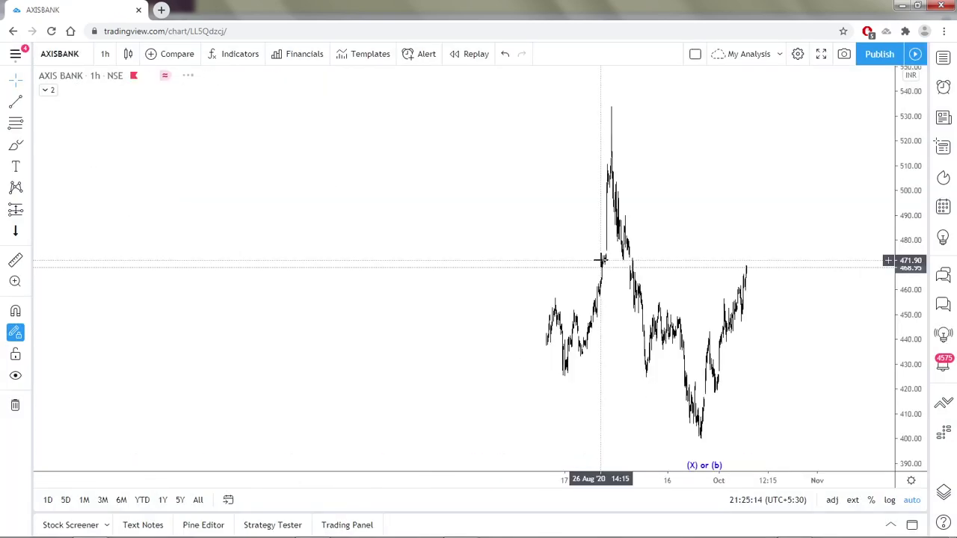
# - Examine Axis Bank's green and red projection lines, wave labels and the 506.00 level against the rise from the (X) or (b) low
pyautogui.scroll(2, 601, 260)
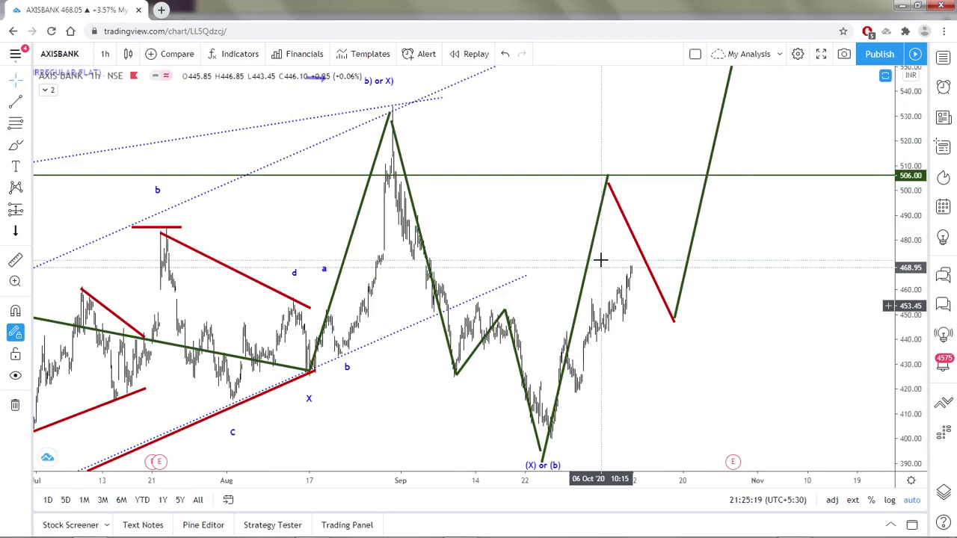
pyautogui.scroll(-2, 600, 259)
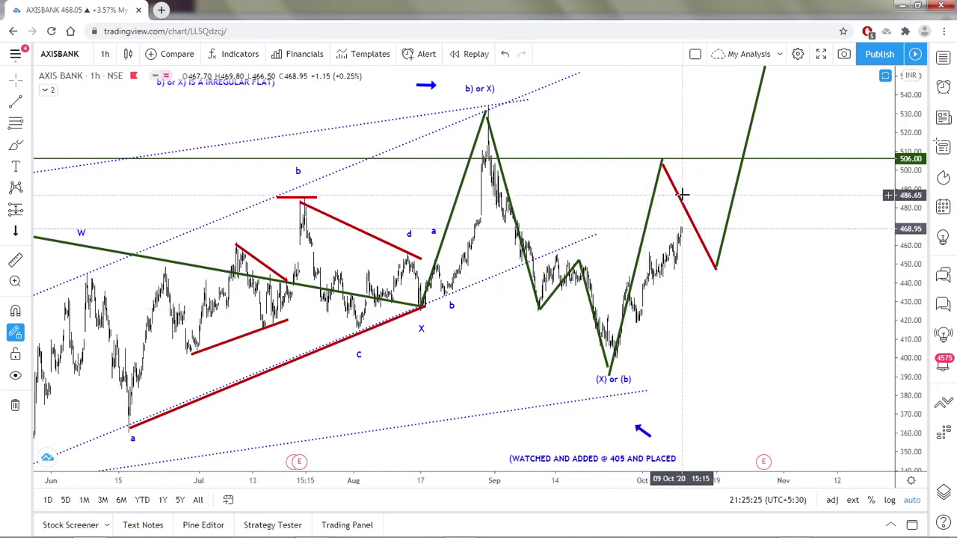
pyautogui.scroll(-1, 682, 194)
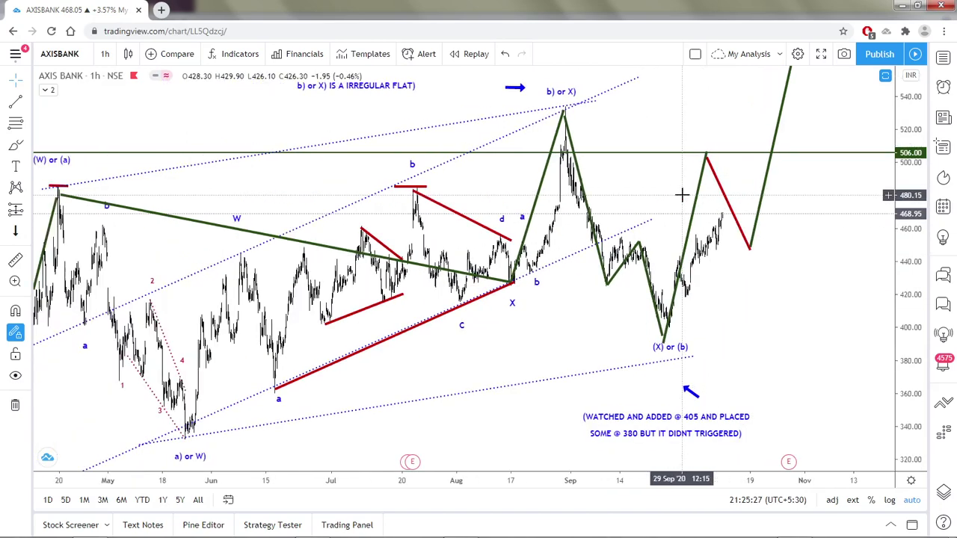
pyautogui.scroll(5, 682, 195)
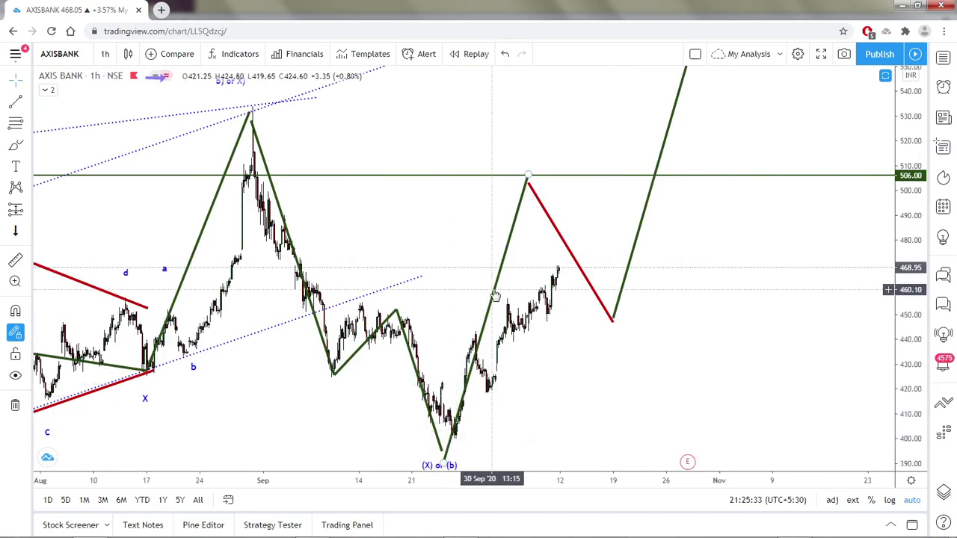
pyautogui.moveTo(519, 271); pyautogui.dragTo(427, 298)
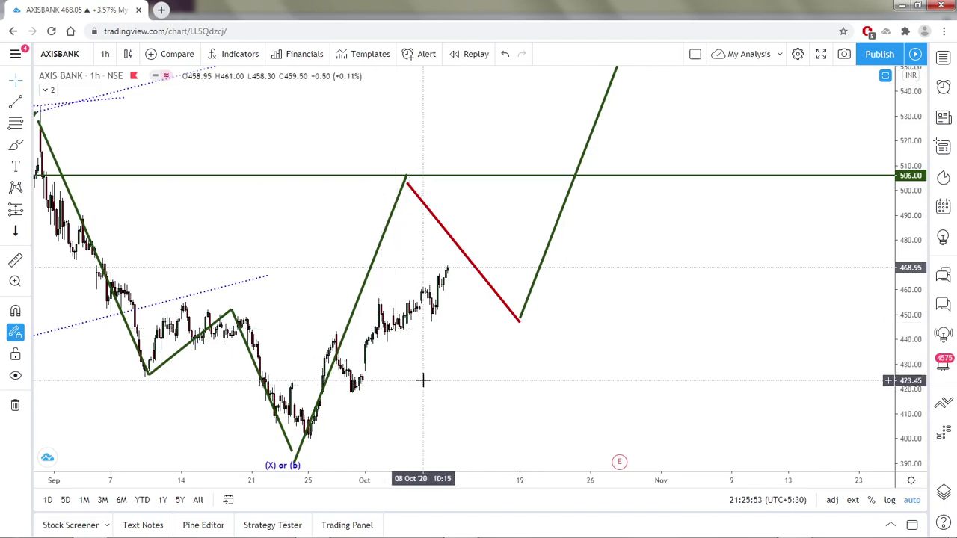
pyautogui.scroll(-3, 469, 315)
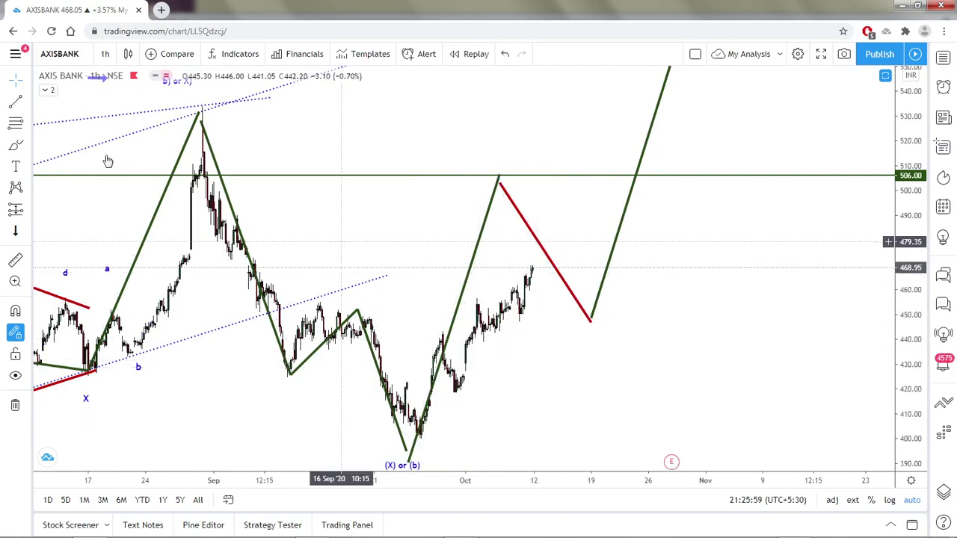
# - Replace the green line from (X) or (b) to 506.50 with a red zigzag tracing the price rise from about 400.80 to 472.35
pyautogui.hotkey('alt', 't')
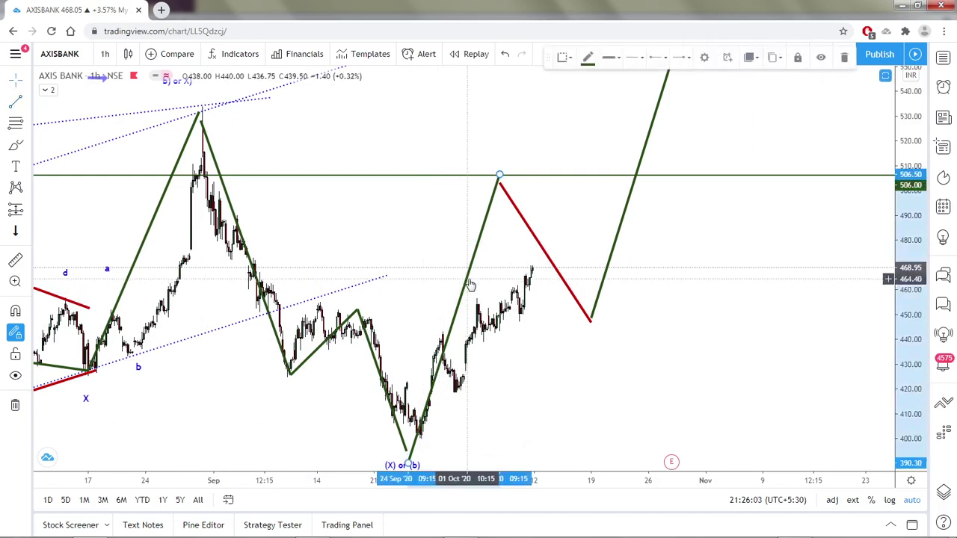
pyautogui.press('Delete')
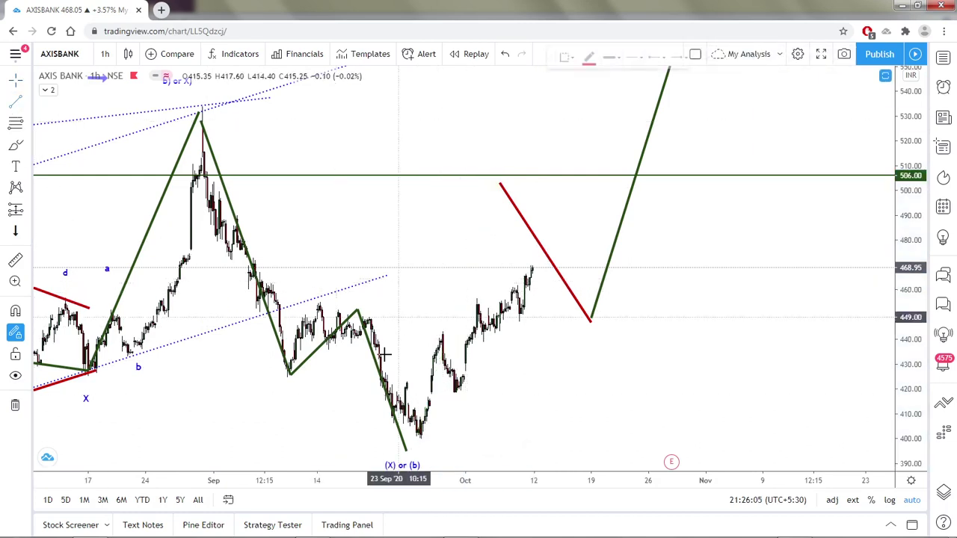
pyautogui.click(420, 432)
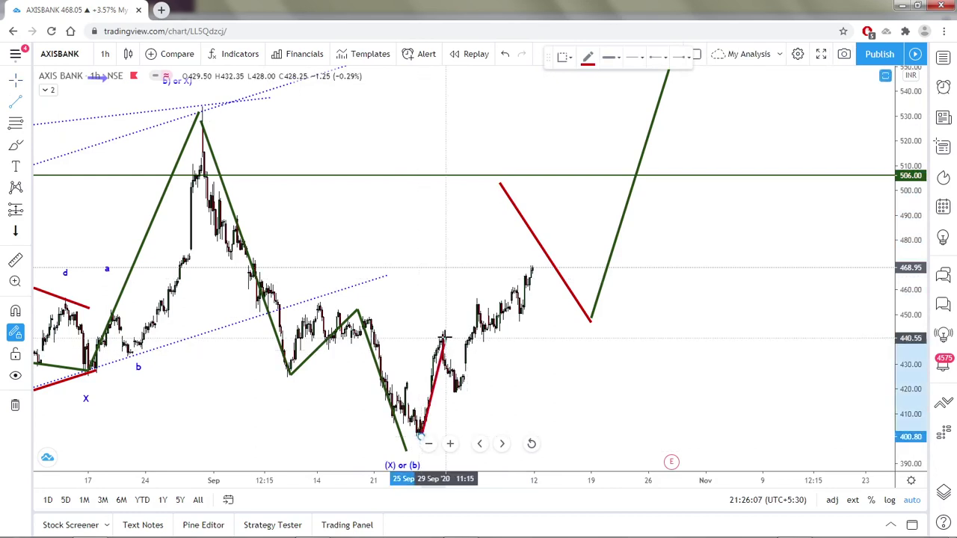
pyautogui.click(444, 338)
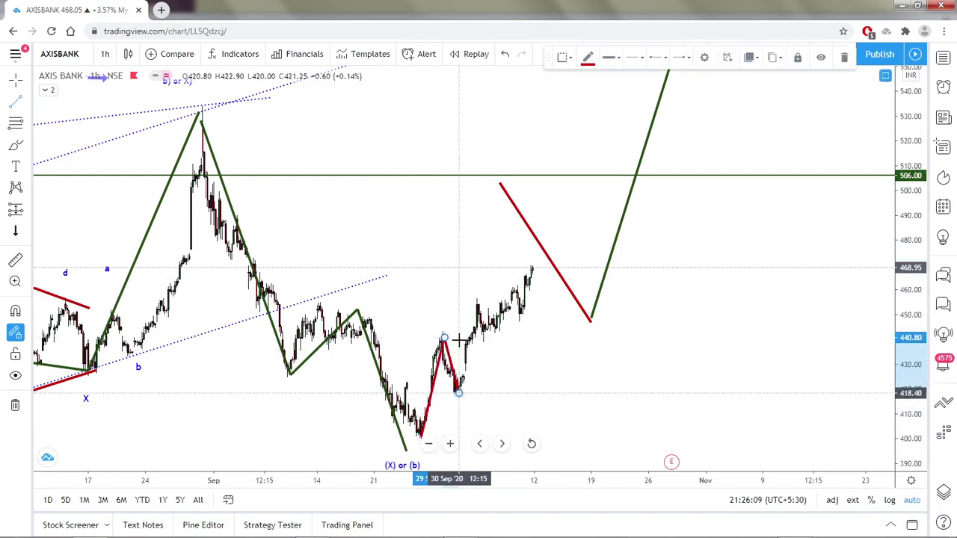
pyautogui.click(458, 390)
pyautogui.click(479, 295)
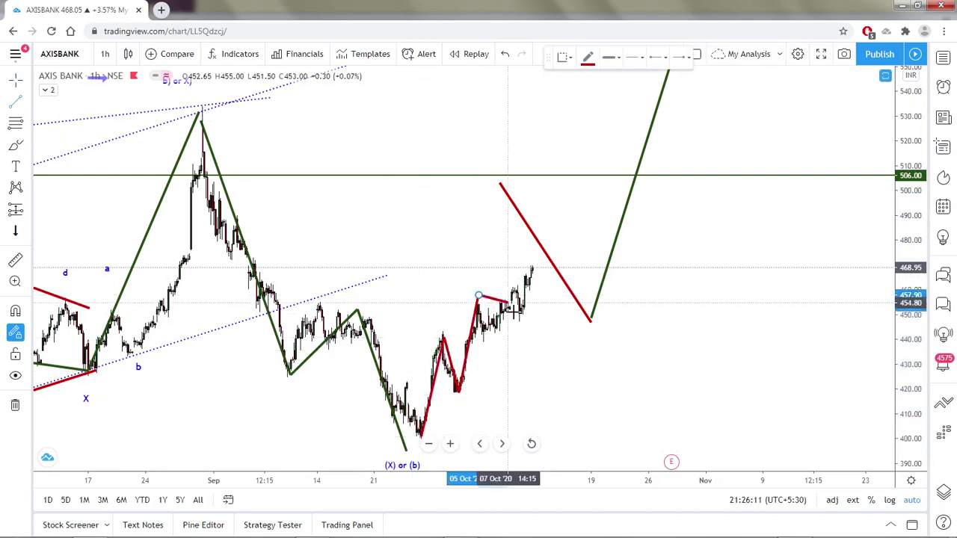
pyautogui.click(522, 318)
pyautogui.doubleClick(536, 260)
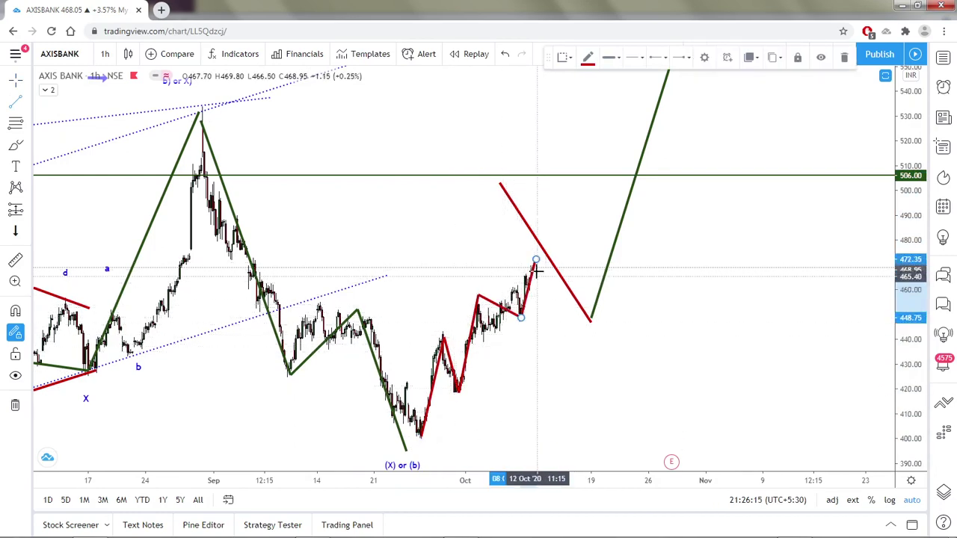
# - Draw a red projected pullback from about 472.85 down to 450.20, up to 457.20 and down to 435.25
pyautogui.click(552, 314)
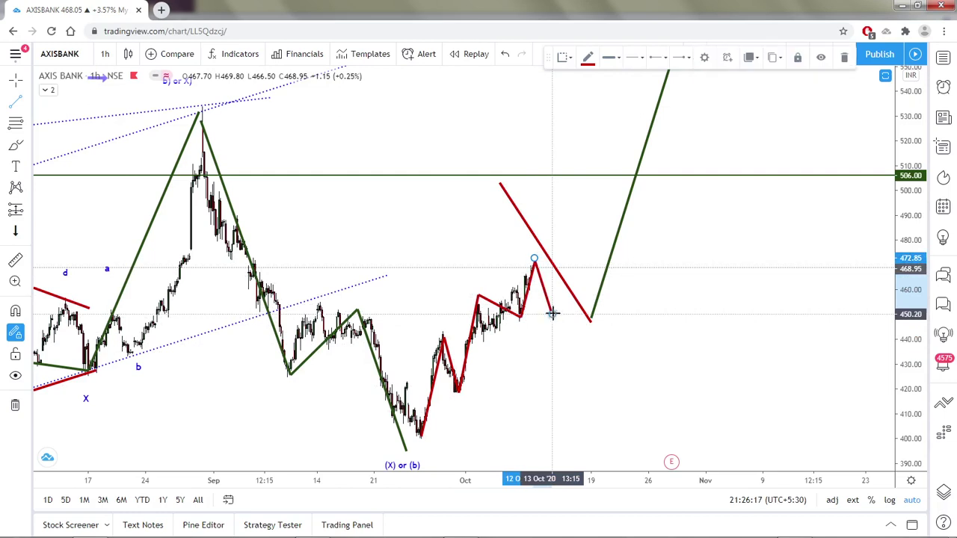
pyautogui.click(576, 323)
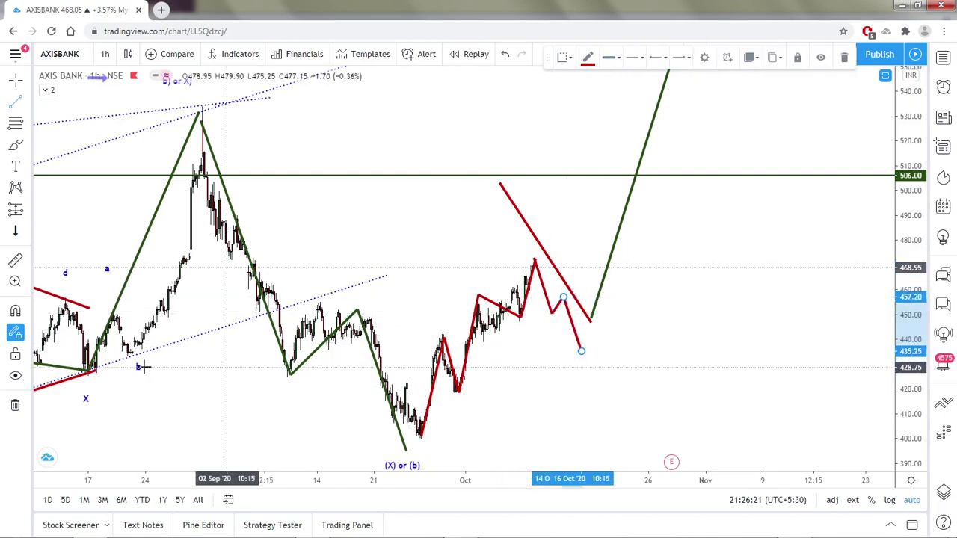
pyautogui.scroll(-2, 90, 374)
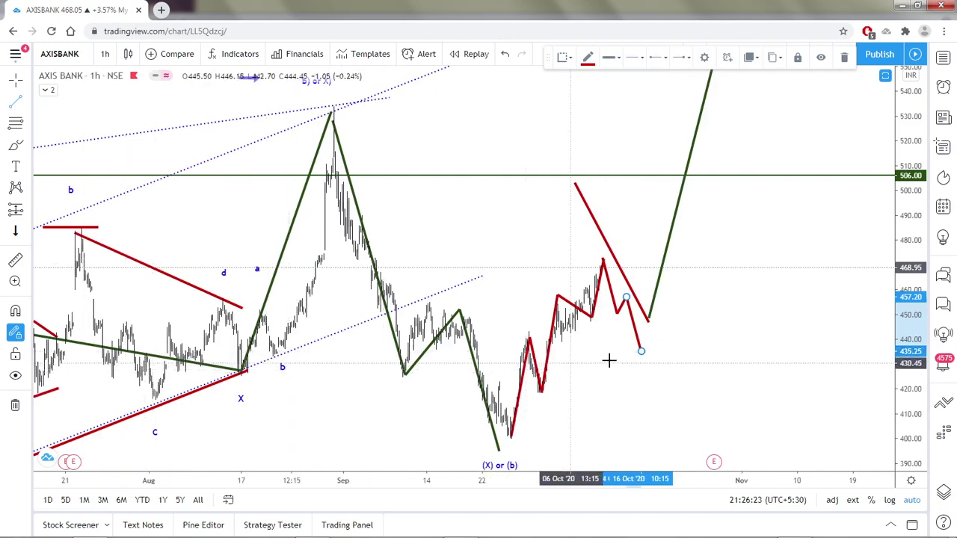
pyautogui.scroll(1, 686, 342)
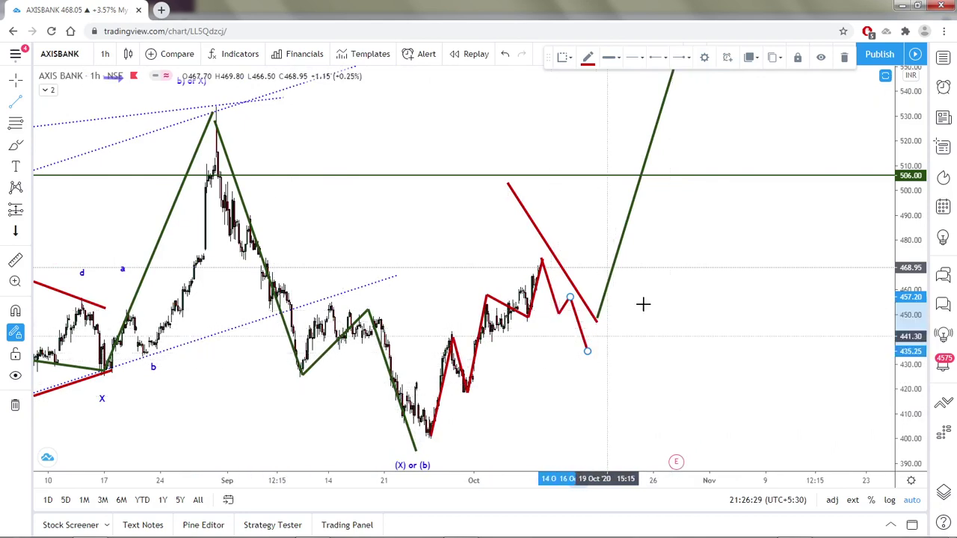
# - Move the old red pullback line aside to early November and attach the green projection's start to the new zigzag's end at about 436.00
pyautogui.click(551, 252)
pyautogui.moveTo(551, 252); pyautogui.dragTo(762, 294)
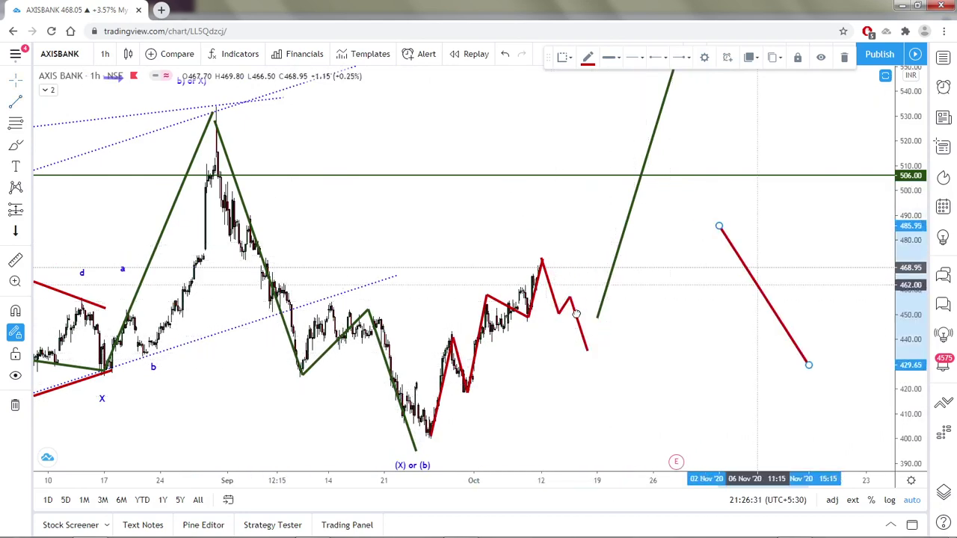
pyautogui.moveTo(598, 320); pyautogui.dragTo(588, 350)
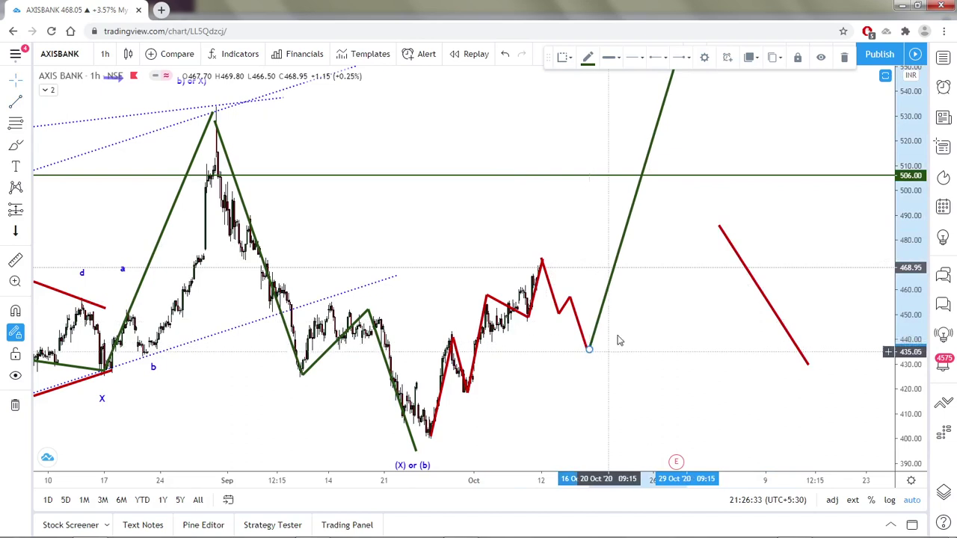
# - Examine Axis Bank's new red pullback and green projection against the b) or X) high, the (X) or (b) low and the entry notes
pyautogui.scroll(-1, 611, 356)
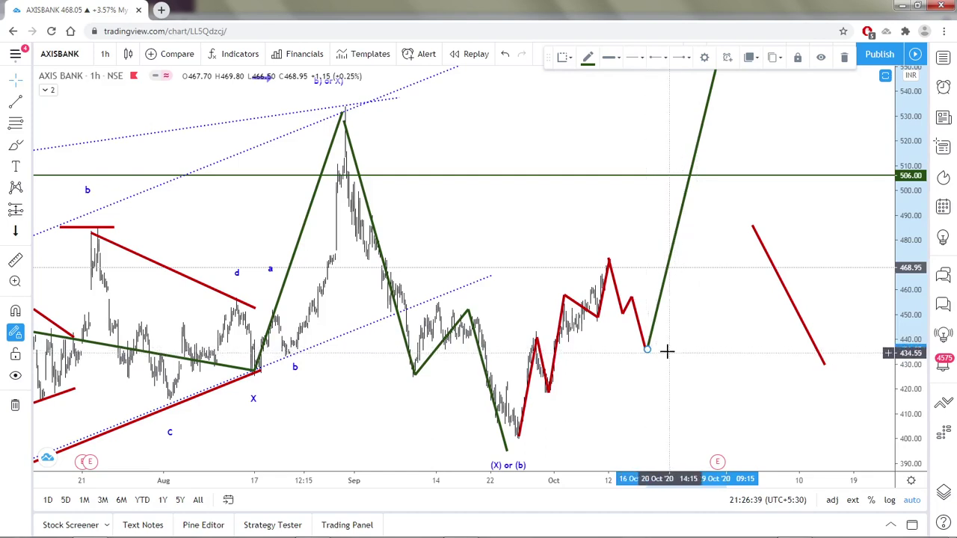
pyautogui.scroll(-2, 707, 342)
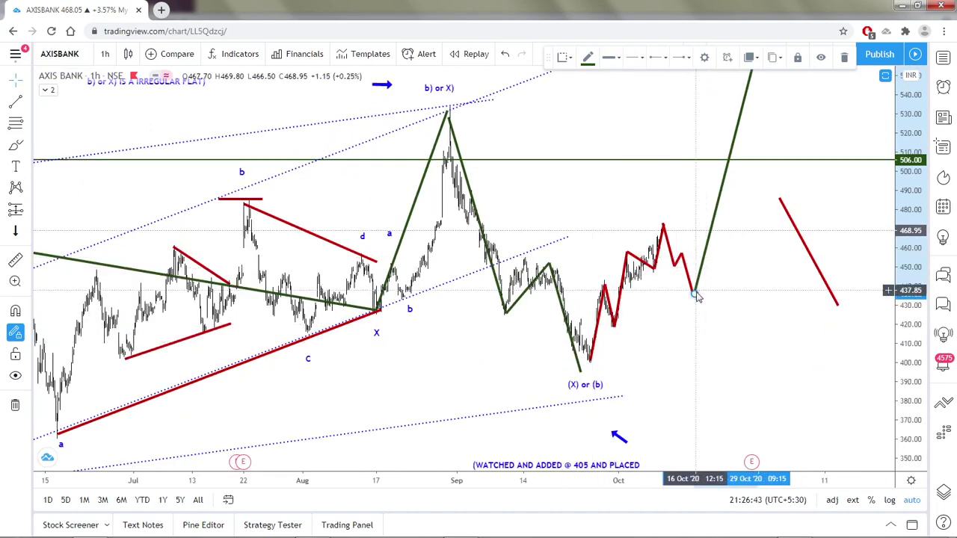
pyautogui.scroll(-2, 696, 296)
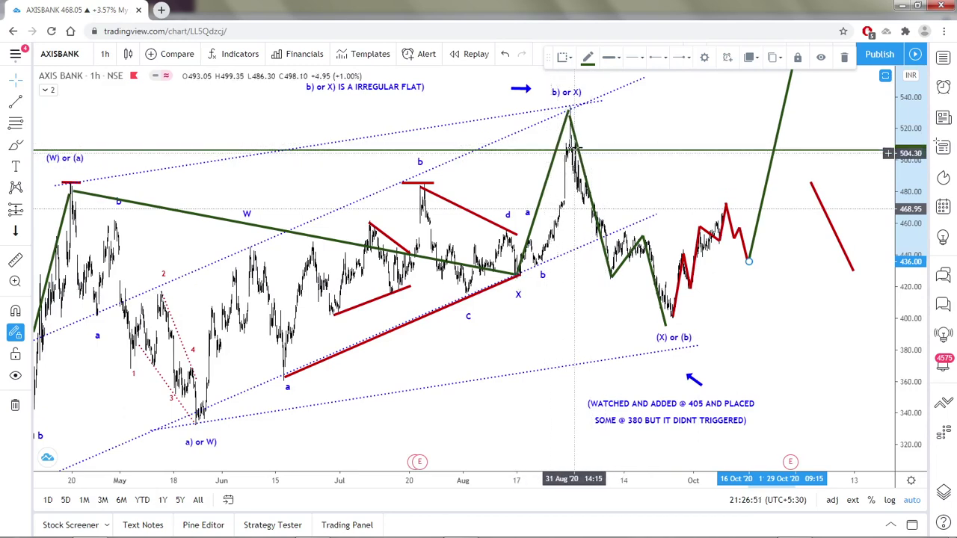
pyautogui.scroll(-3, 635, 198)
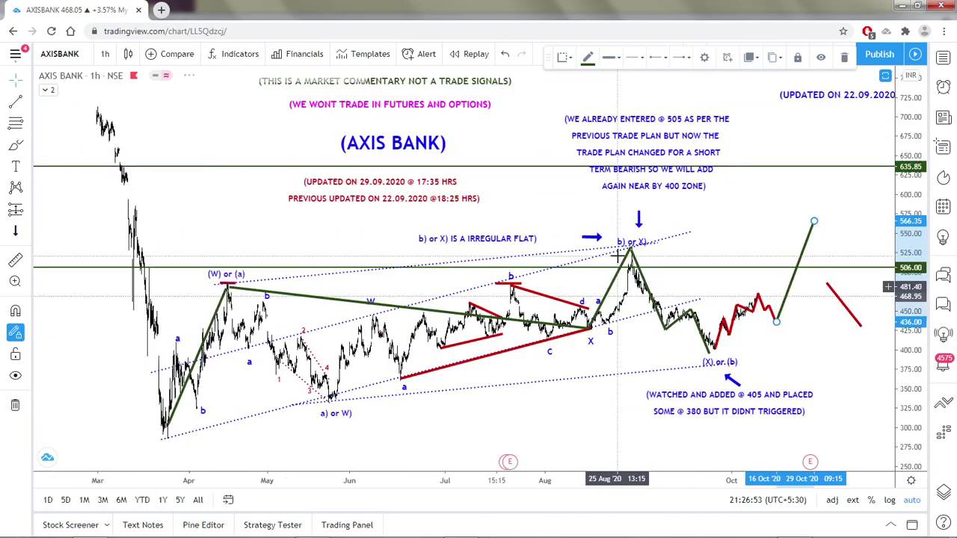
pyautogui.scroll(2, 673, 247)
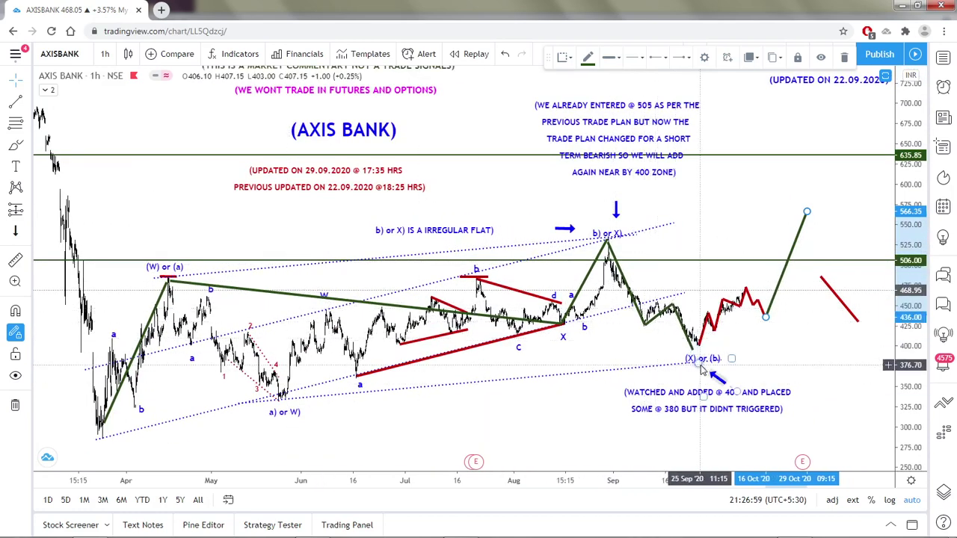
pyautogui.scroll(3, 673, 352)
pyautogui.scroll(-4, 581, 278)
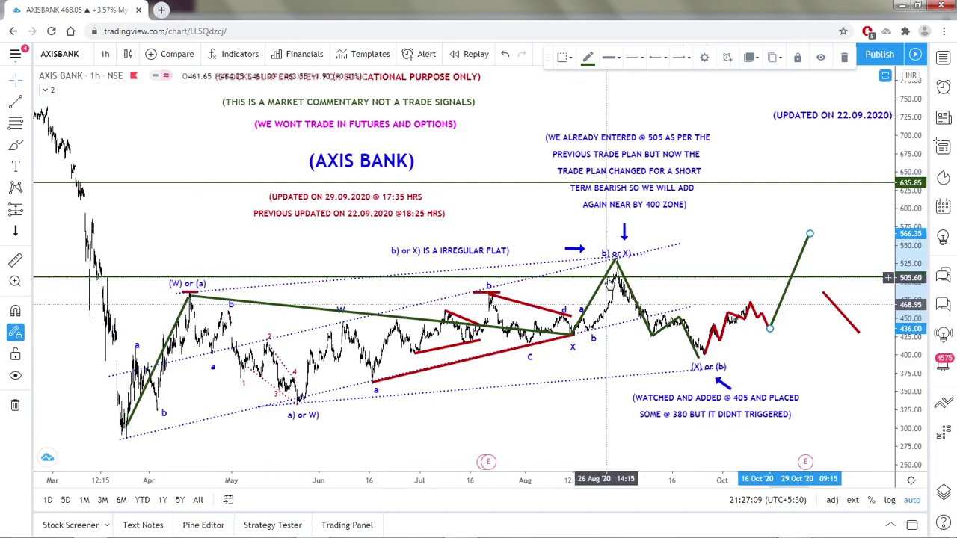
pyautogui.scroll(3, 610, 284)
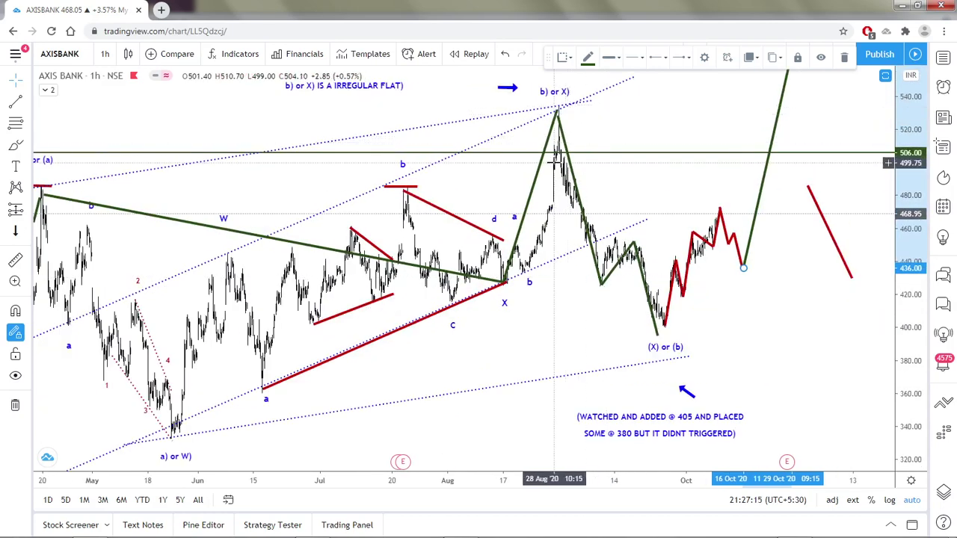
pyautogui.scroll(-5, 616, 297)
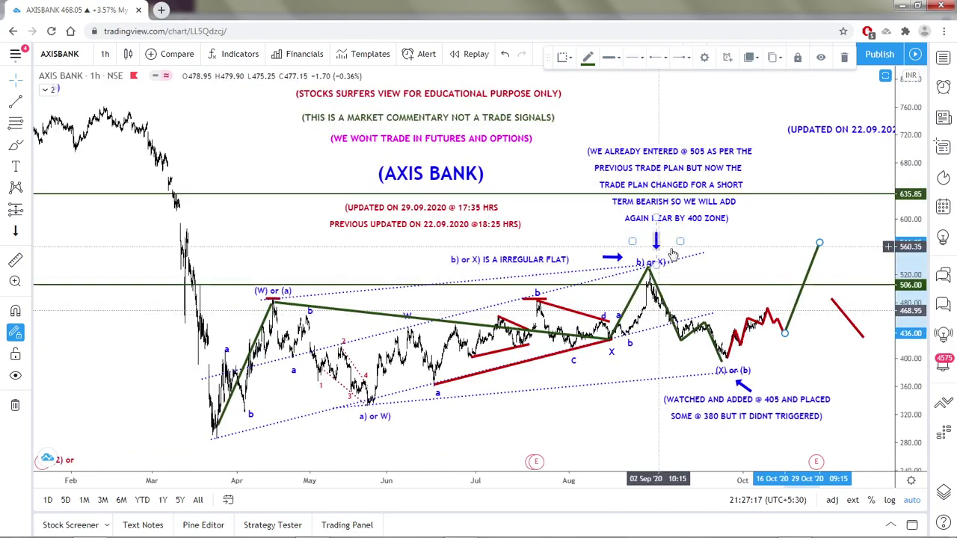
pyautogui.scroll(5, 628, 326)
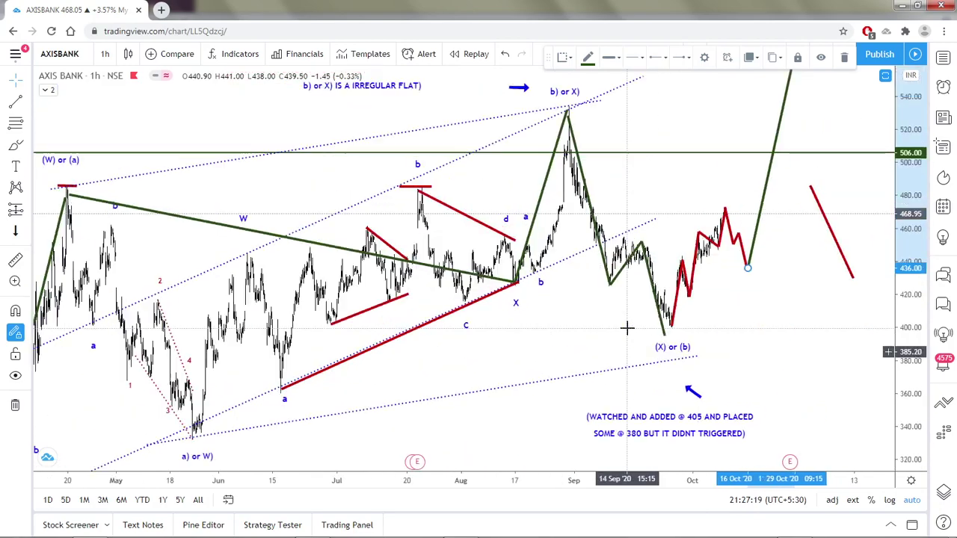
pyautogui.scroll(3, 468, 141)
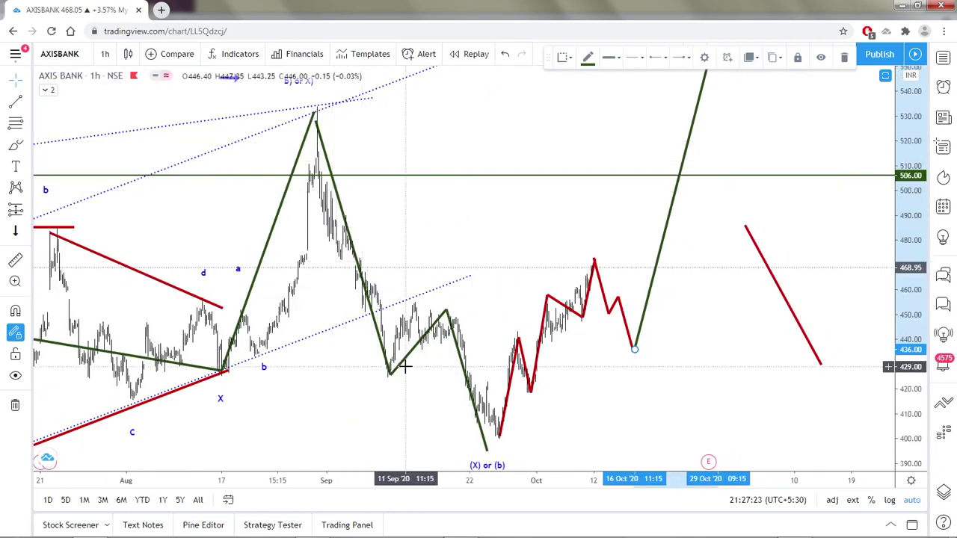
pyautogui.scroll(-3, 405, 366)
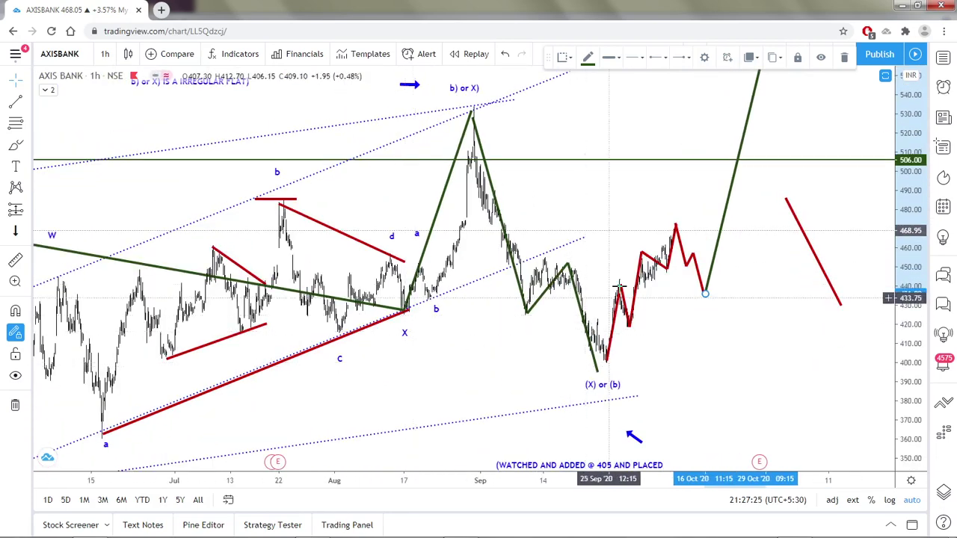
pyautogui.scroll(-4, 745, 268)
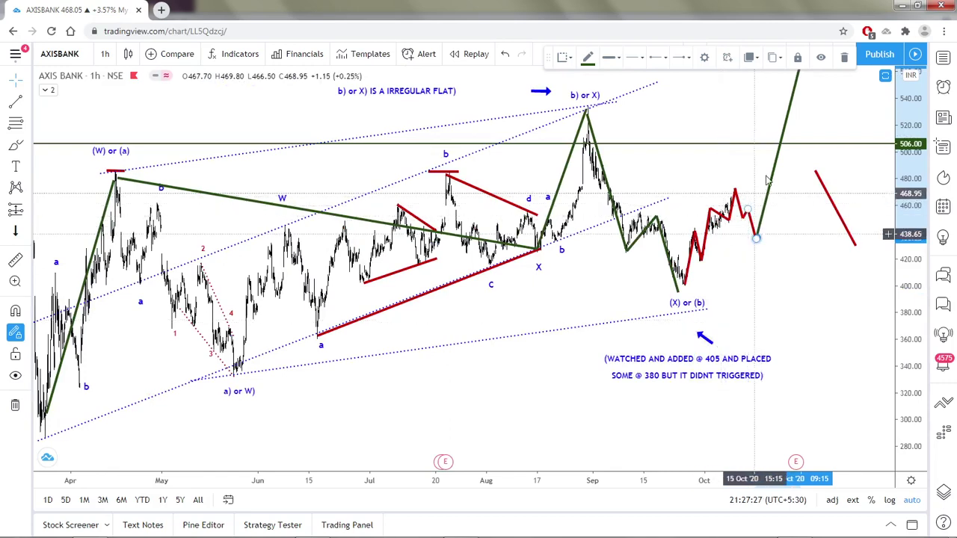
pyautogui.scroll(-3, 765, 175)
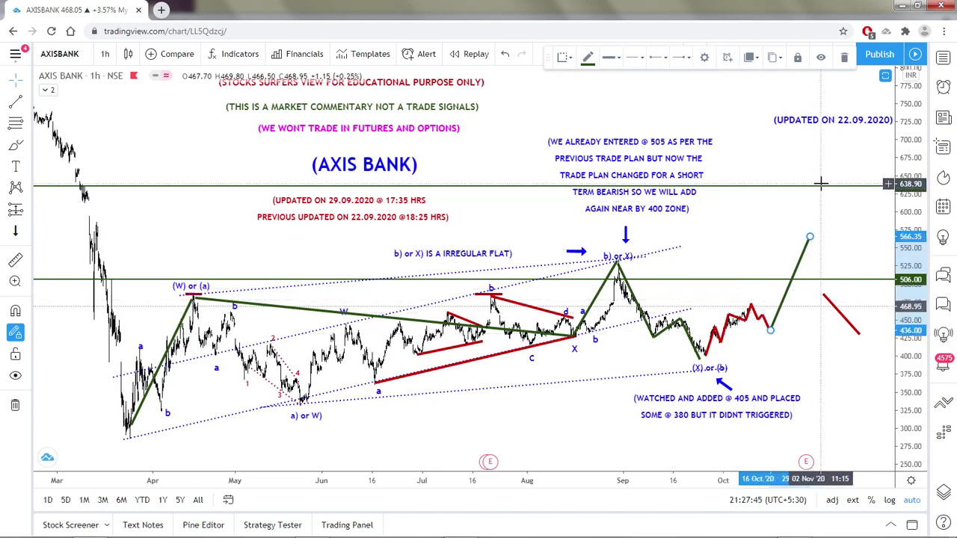
# - Check the next stock in the watchlist image in Windows Photo Viewer, then load the NSE stock chart of RBL Bank in TradingView
pyautogui.click(70, 62)
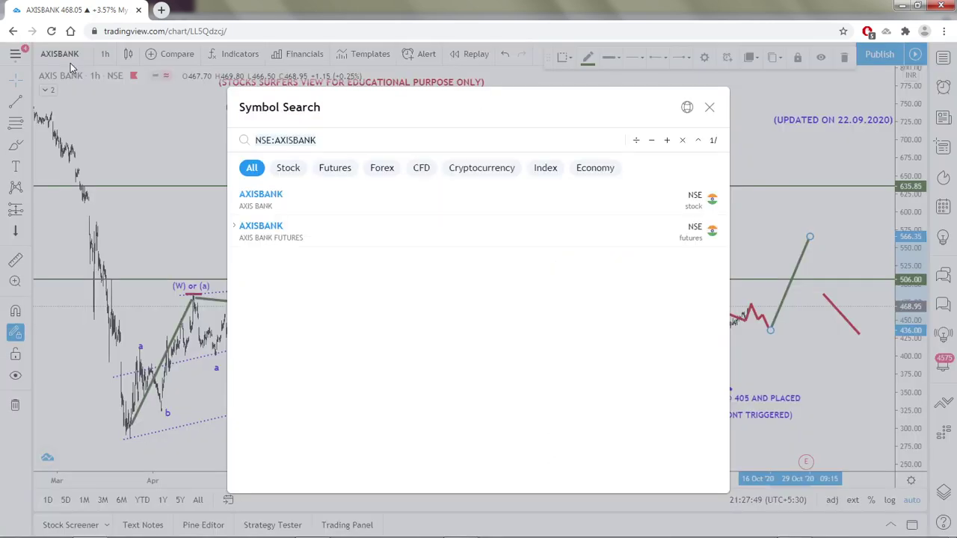
pyautogui.click(795, 527)
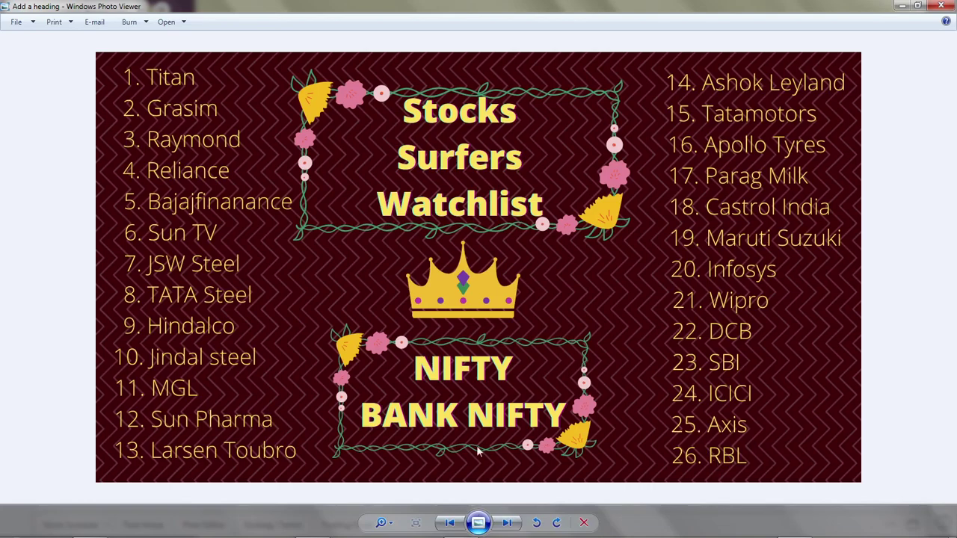
pyautogui.click(89, 527)
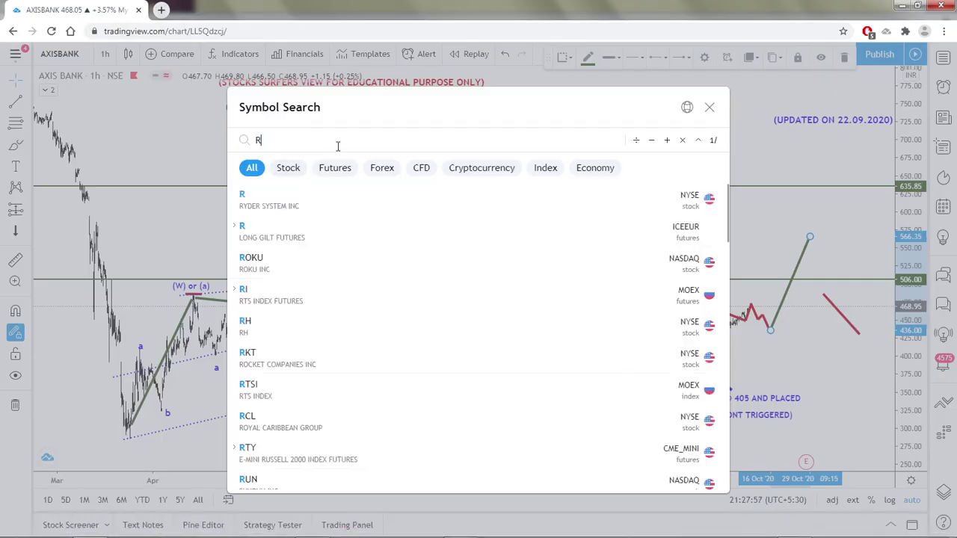
pyautogui.write('BL')
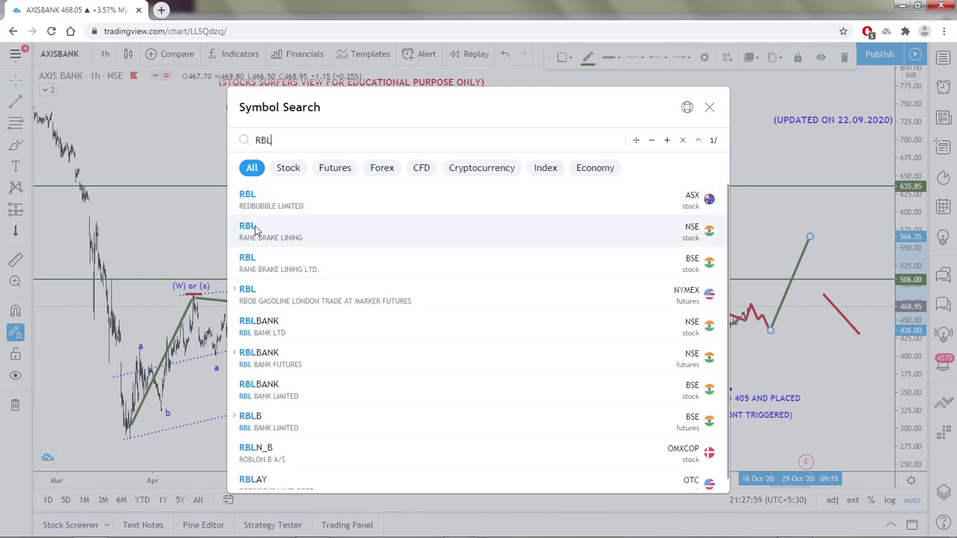
pyautogui.click(278, 327)
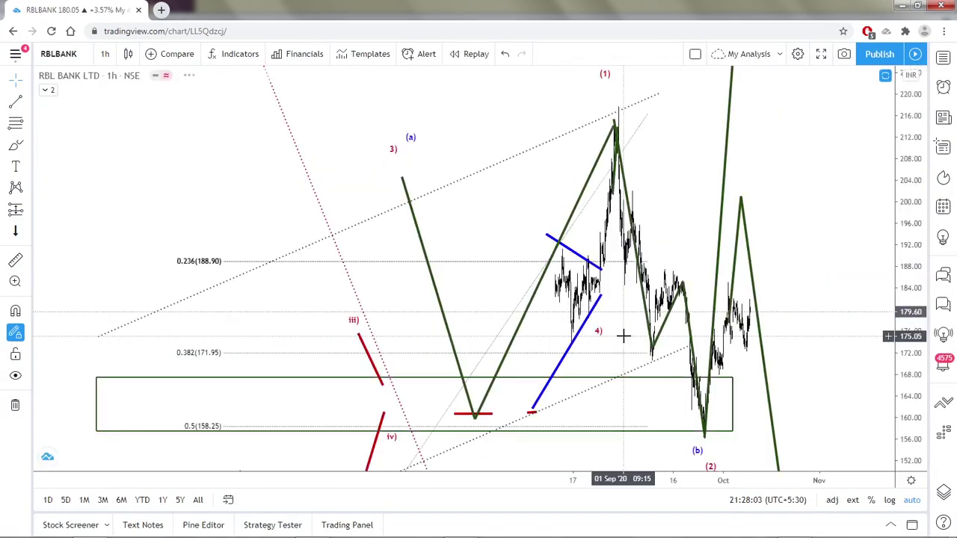
# - Examine RBL Bank's wave labels, Fibonacci levels, green support box and the two green projections from the (b) and (2) low
pyautogui.scroll(5, 718, 340)
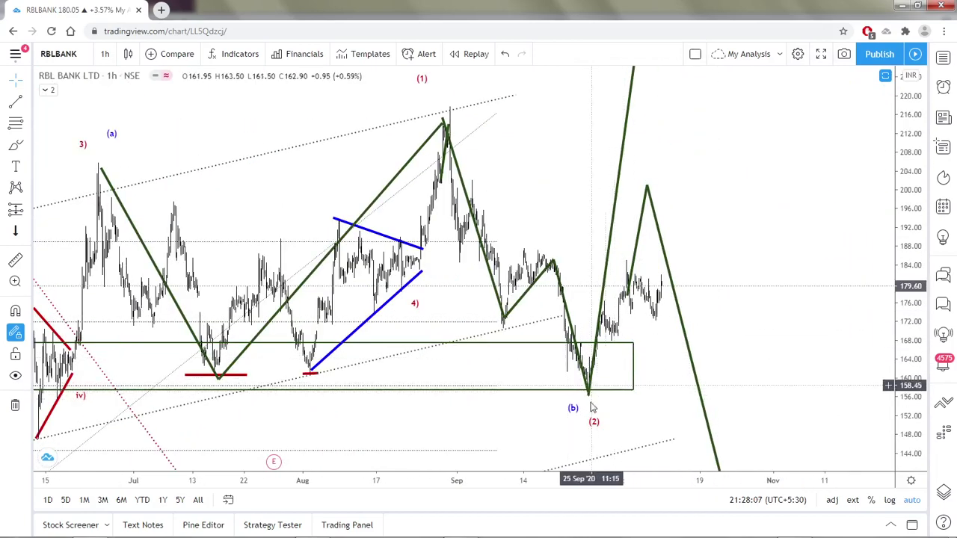
pyautogui.scroll(-3, 596, 381)
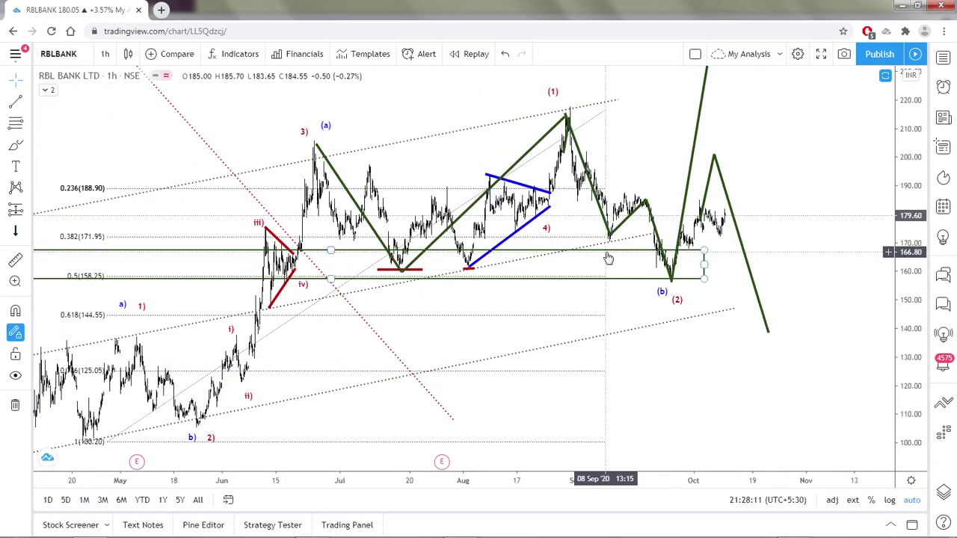
pyautogui.scroll(2, 609, 258)
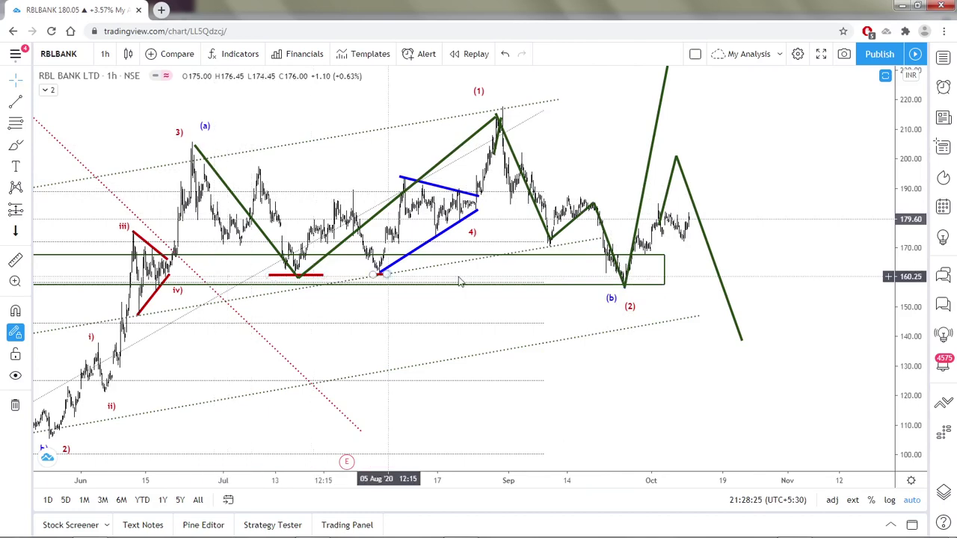
pyautogui.scroll(3, 650, 292)
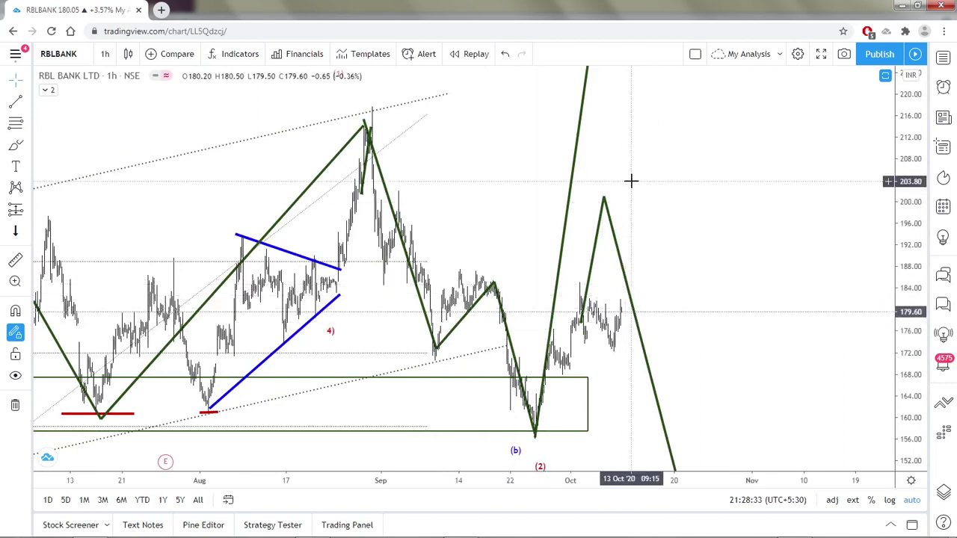
pyautogui.scroll(-5, 631, 180)
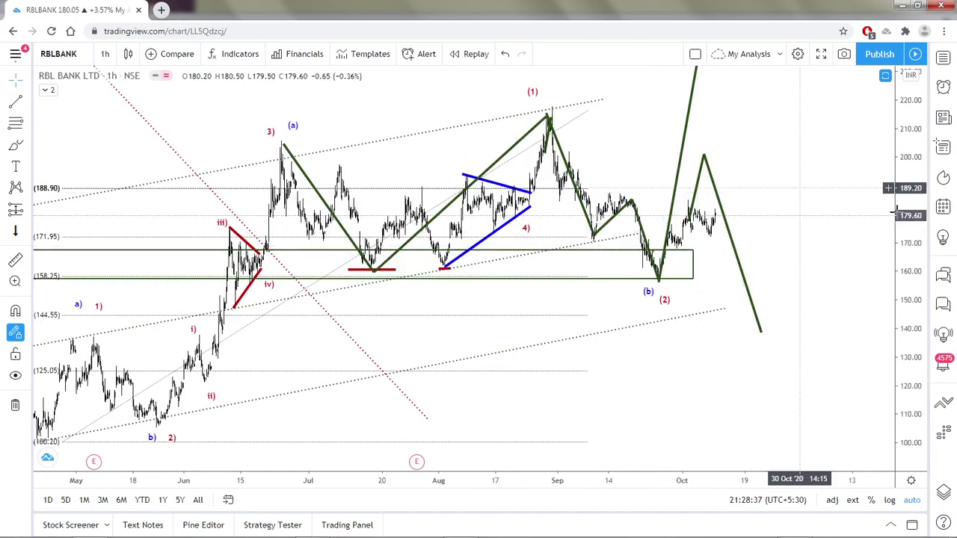
pyautogui.scroll(-3, 737, 152)
pyautogui.scroll(3, 653, 232)
pyautogui.scroll(-1, 658, 296)
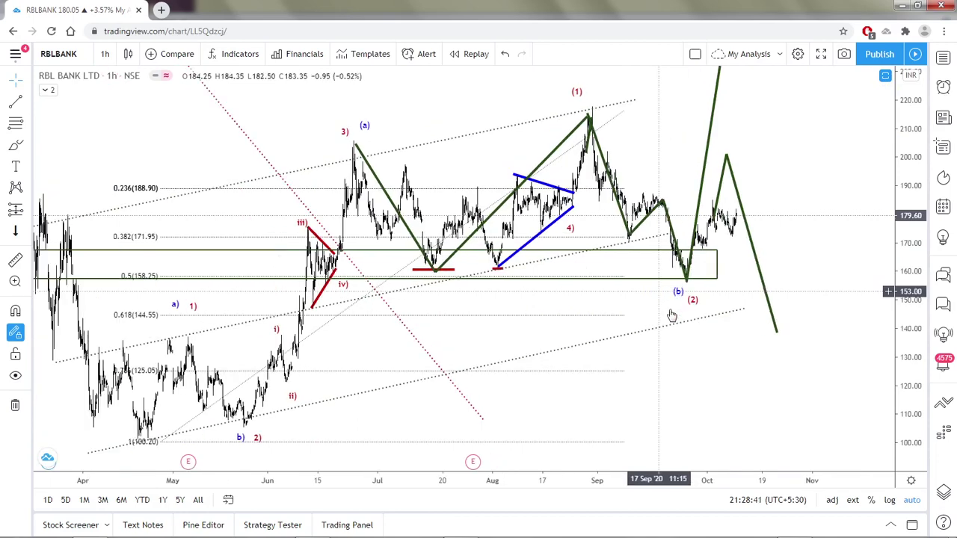
pyautogui.scroll(-2, 705, 291)
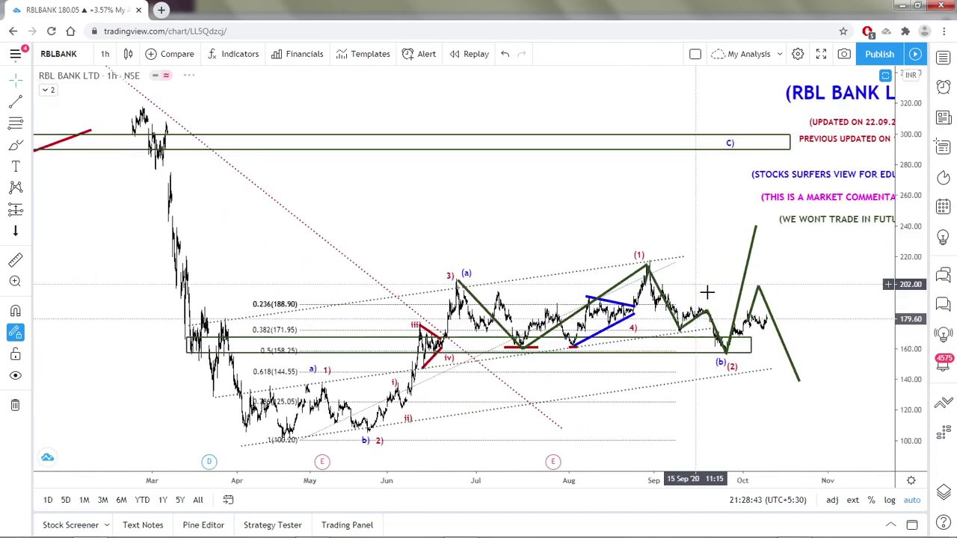
pyautogui.scroll(-3, 707, 291)
pyautogui.scroll(4, 699, 318)
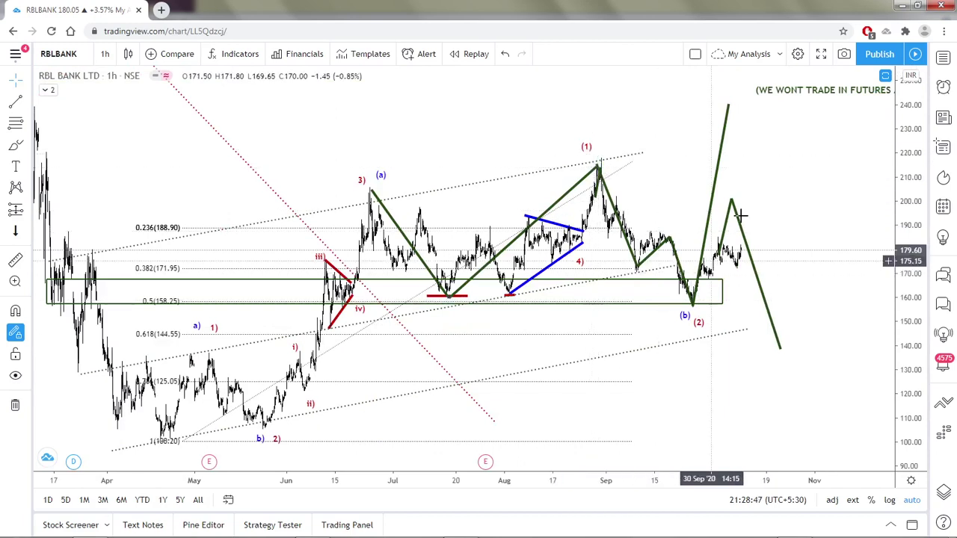
# - Move the red (2) wave label from the late-September low to the lower end of the falling green projection, at about 136.25
pyautogui.rightClick(711, 346)
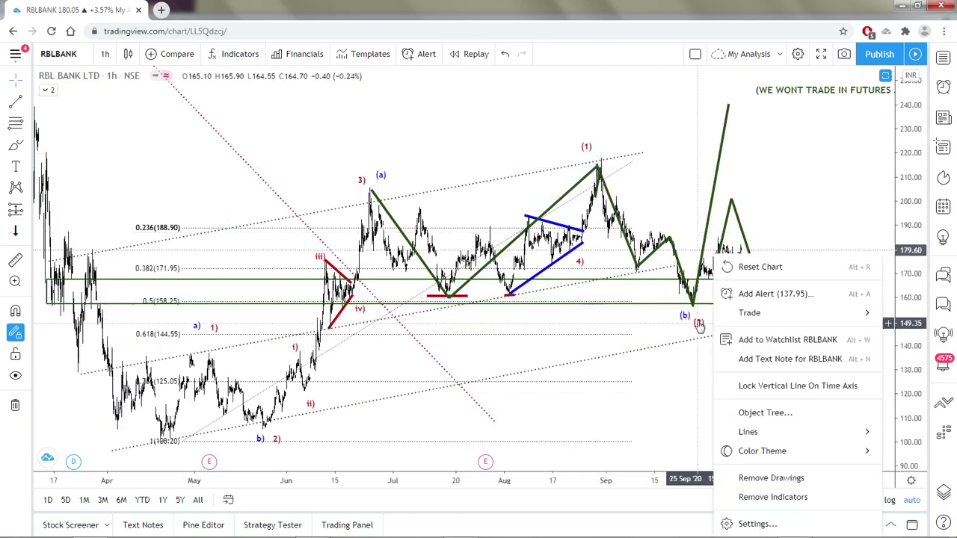
pyautogui.click(699, 324)
pyautogui.moveTo(699, 323); pyautogui.dragTo(784, 360)
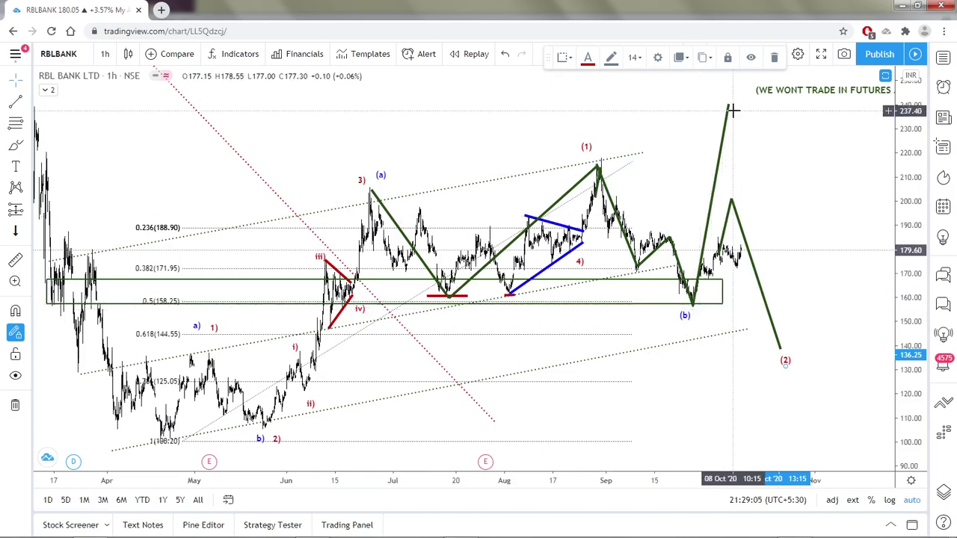
# - Switch to the Stocks Surfers watchlist image in Windows Photo Viewer and check the list after RBL
pyautogui.moveTo(246, 535)
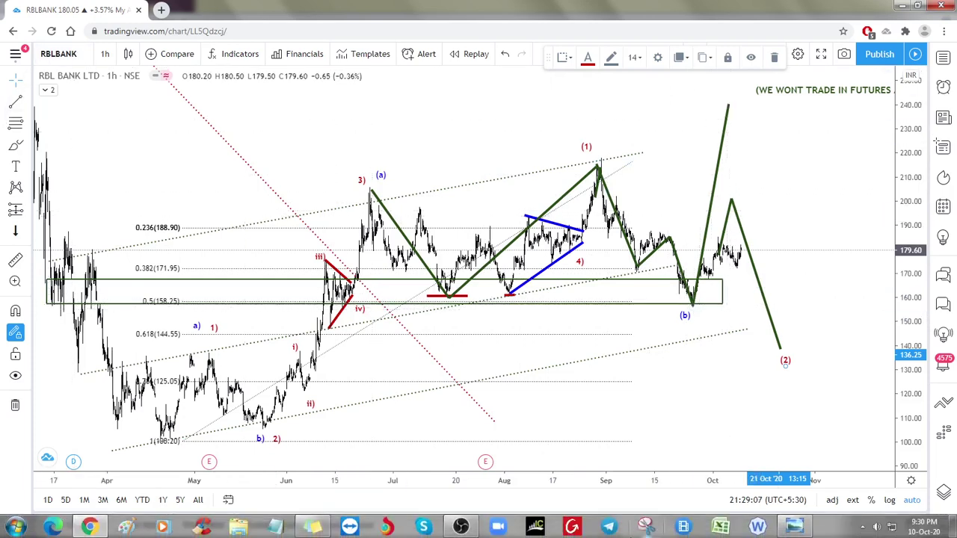
pyautogui.click(795, 527)
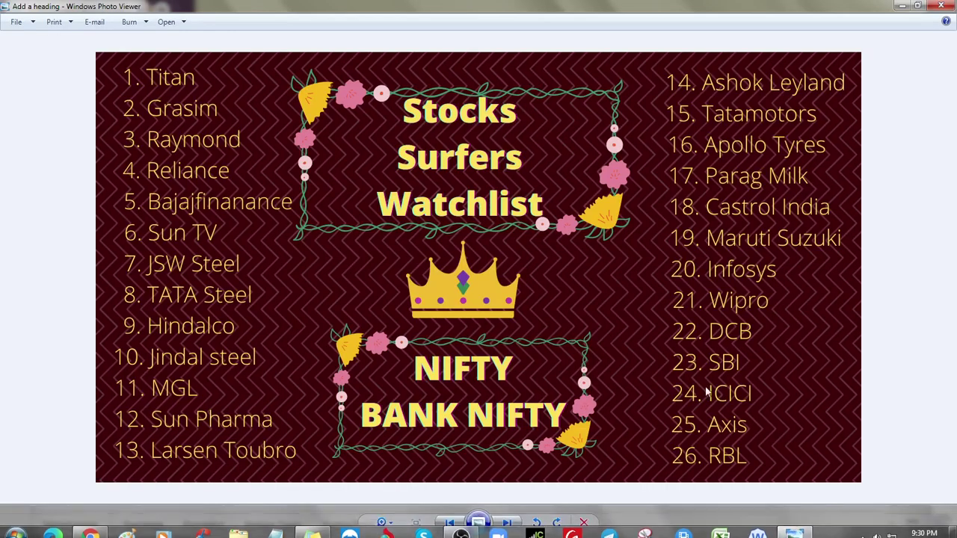